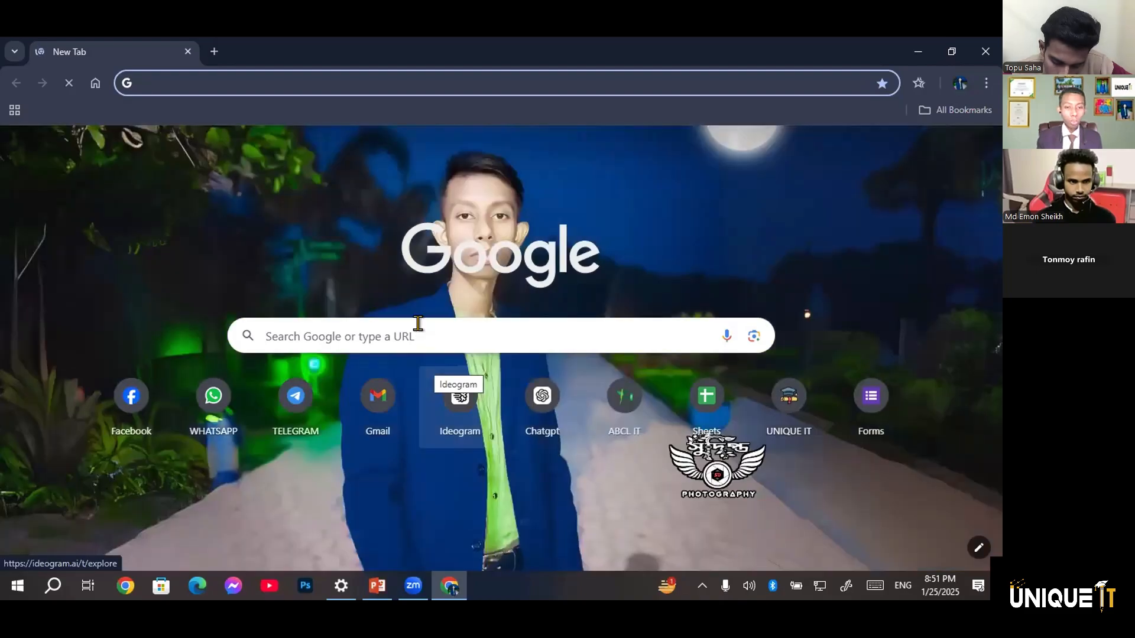
Open the Fiverr website and search its services for "ms word"
left_click(397, 323)
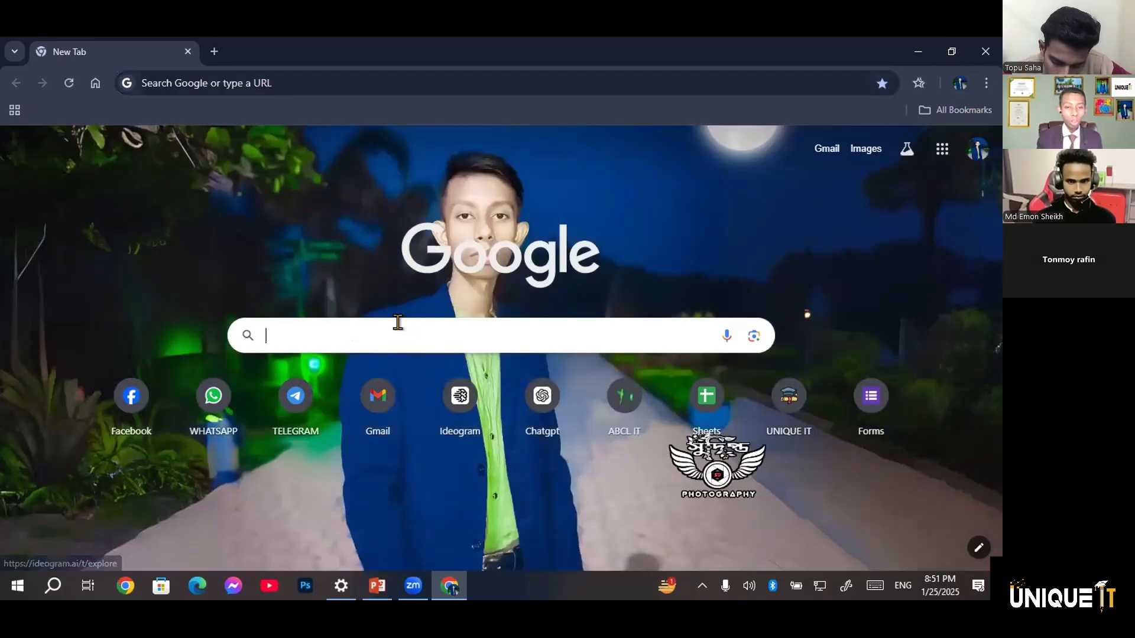
left_click(349, 373)
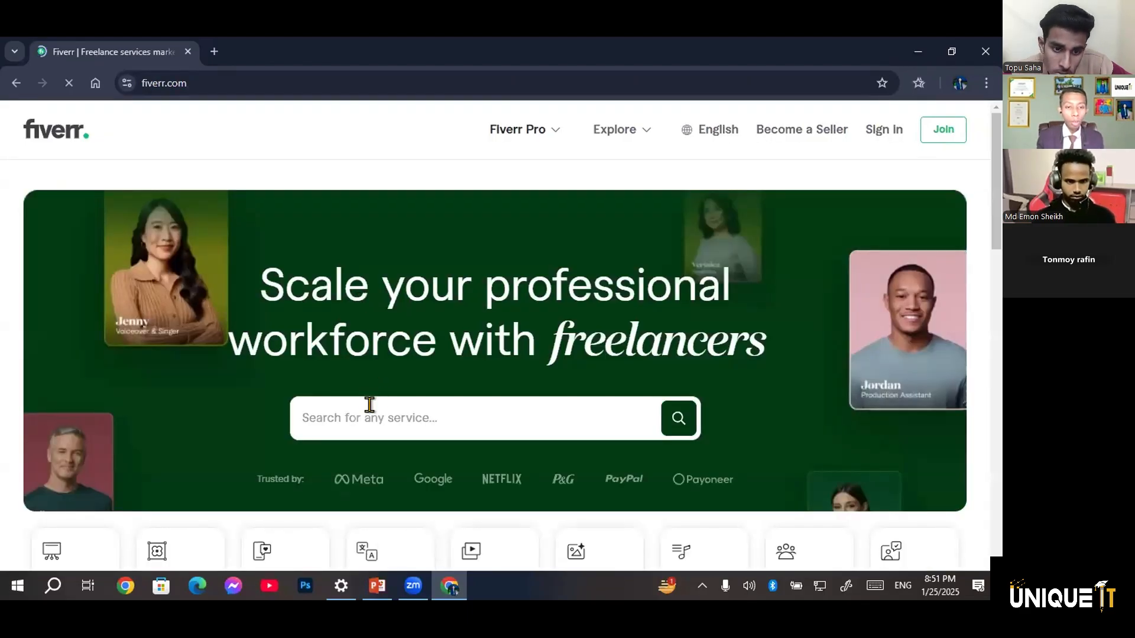
double_click(369, 405)
left_click(370, 404)
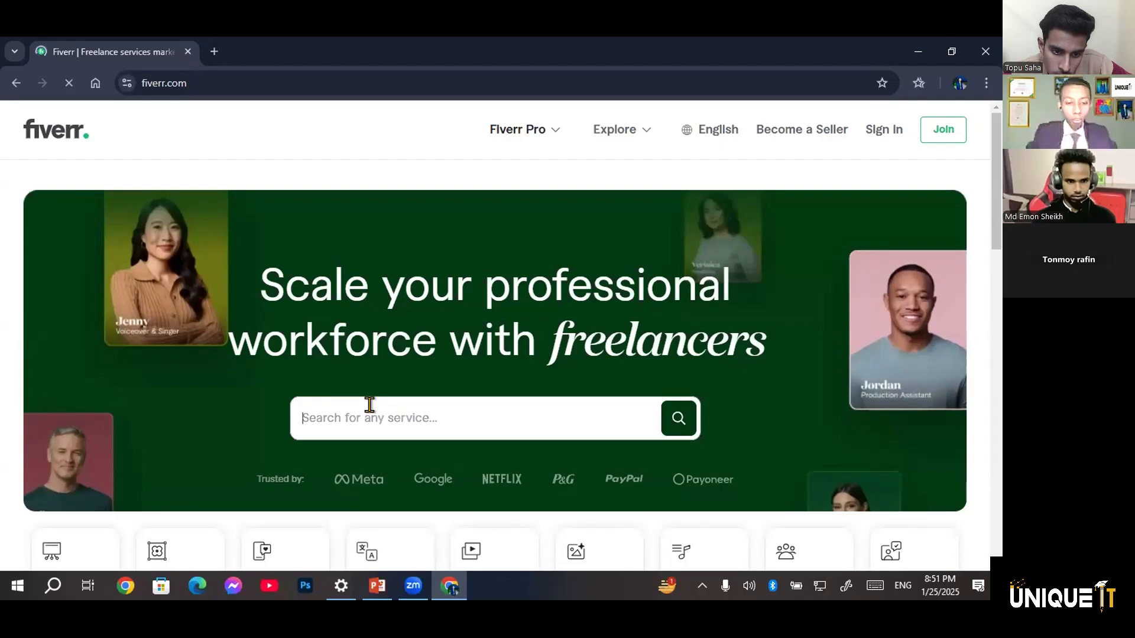
type("ms ")
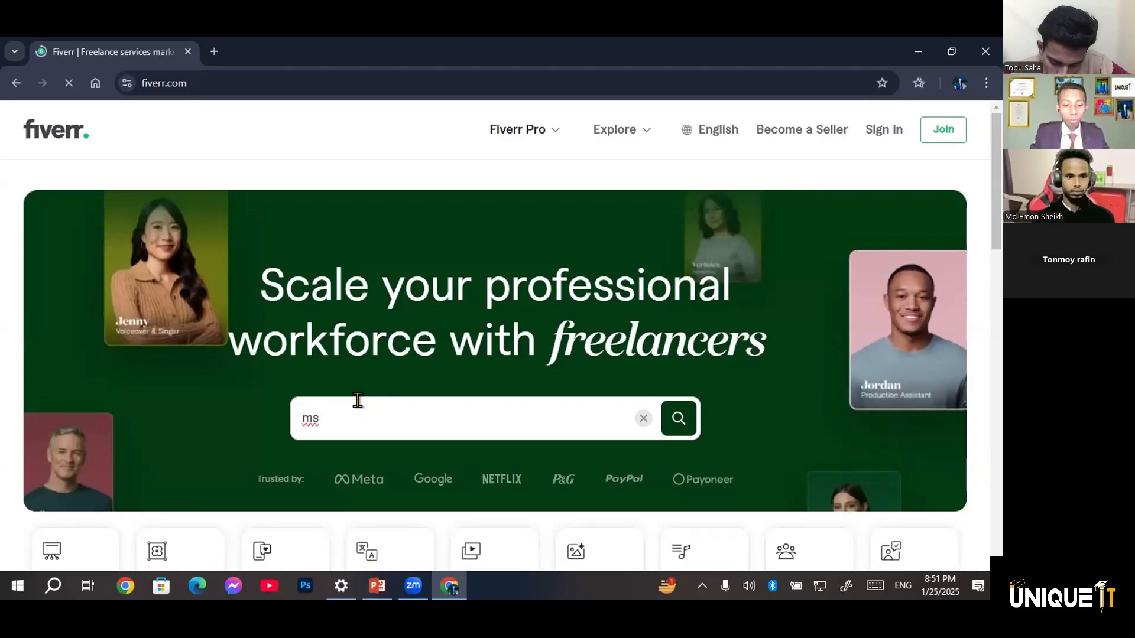
type("word")
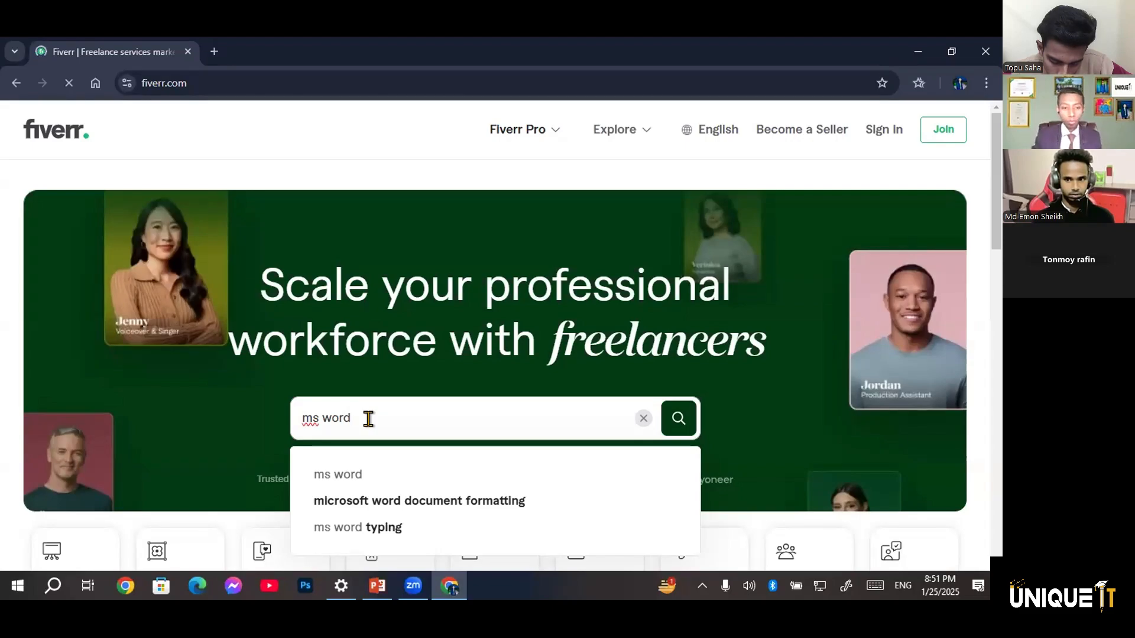
key("Return")
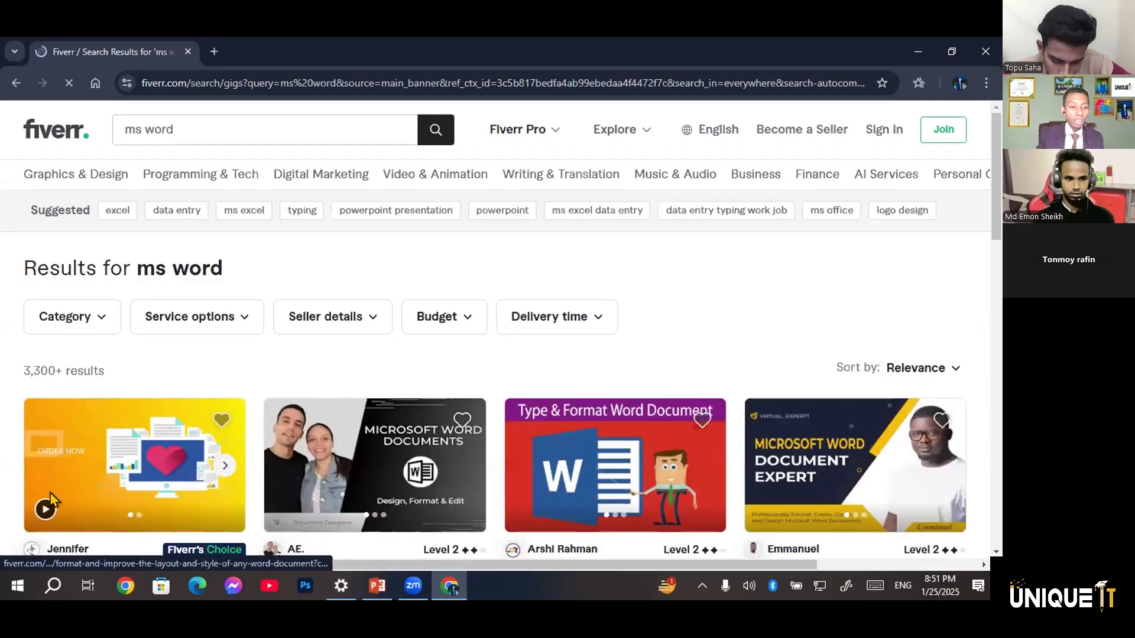
Examine the Microsoft Word service listings on Fiverr, comparing their titles, ratings and starting prices
scroll(49, 499, "down", 2)
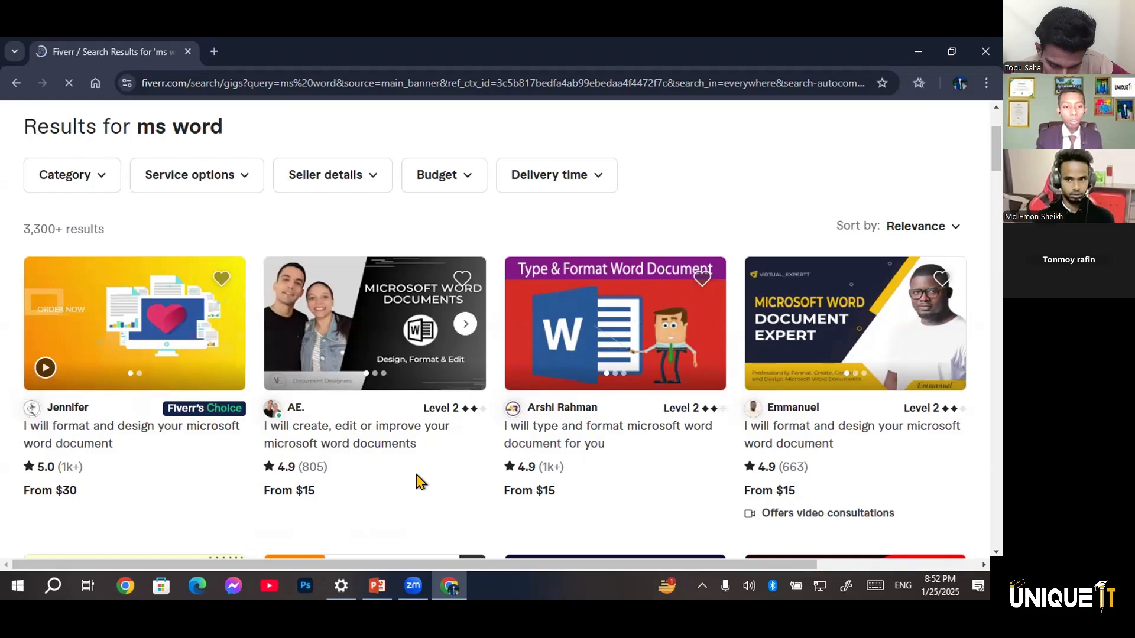
scroll(416, 482, "down", 1)
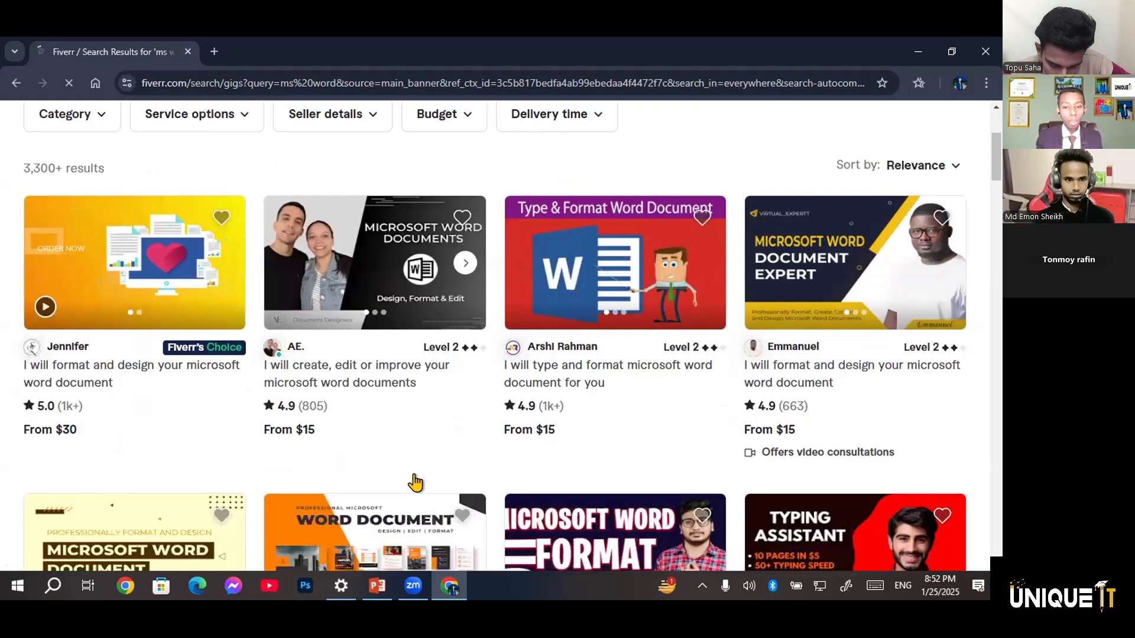
scroll(416, 483, "down", 1)
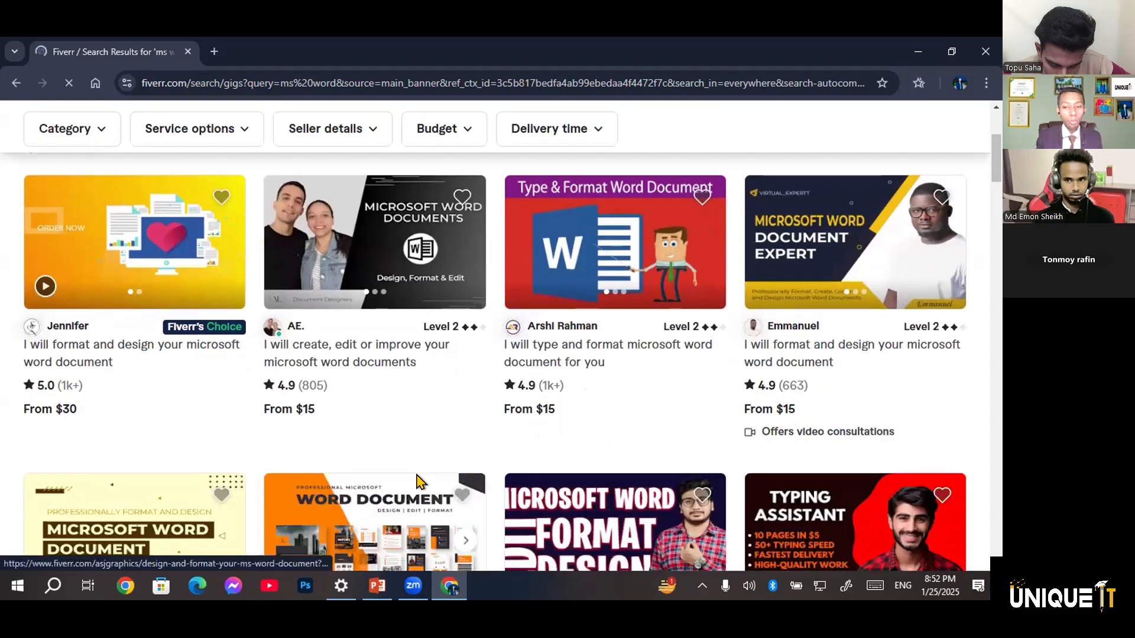
scroll(416, 482, "up", 1)
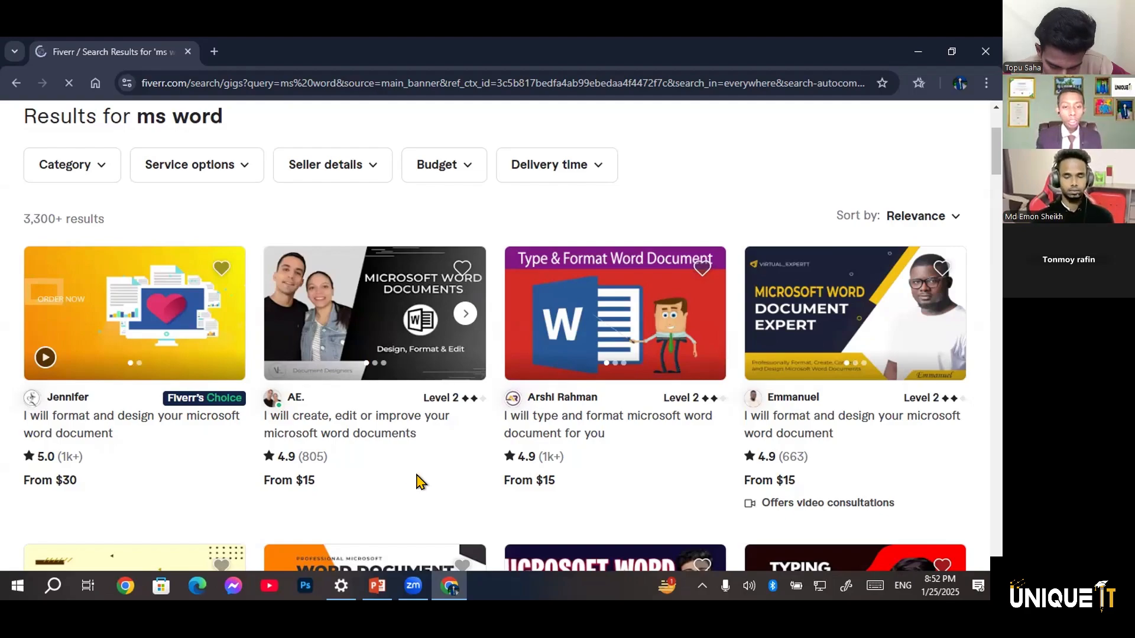
scroll(419, 481, "down", 2)
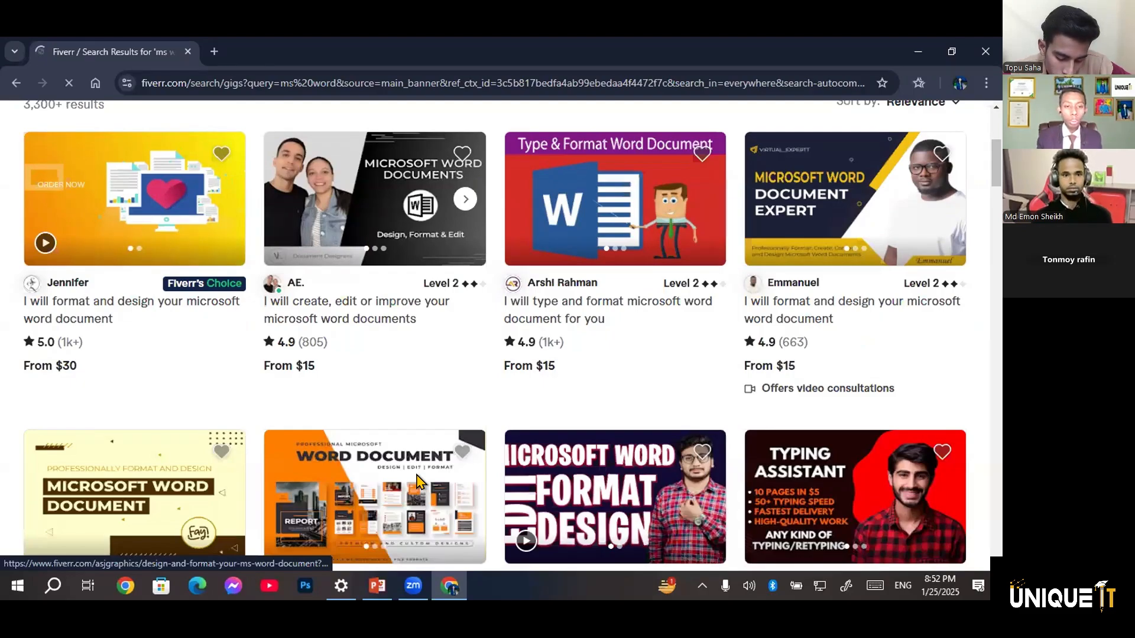
scroll(416, 481, "down", 4)
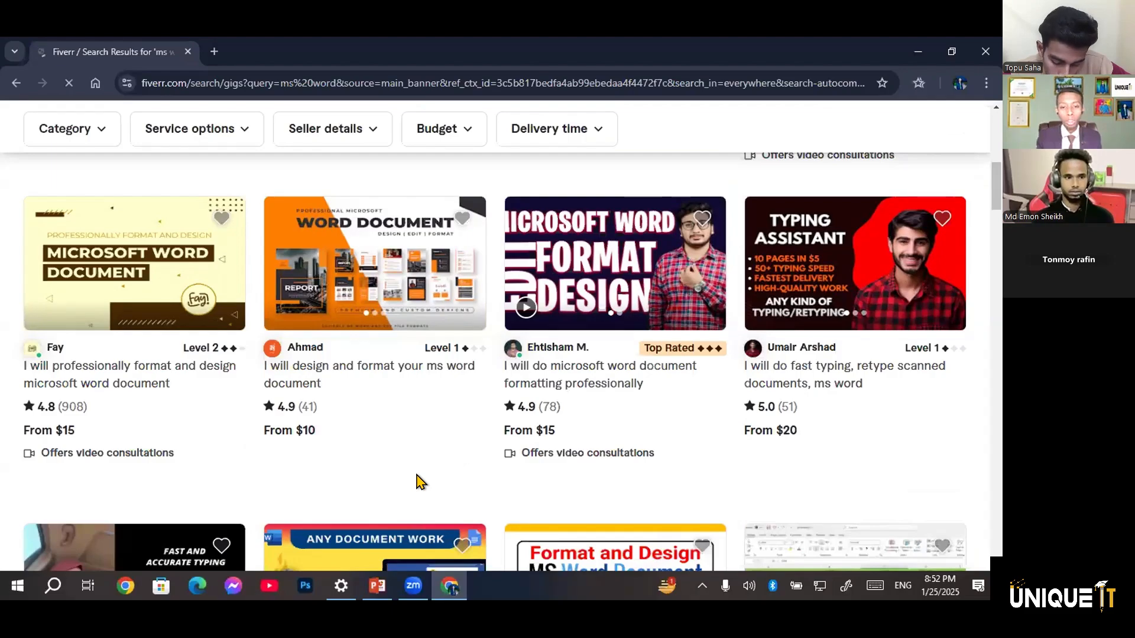
scroll(419, 481, "up", 1)
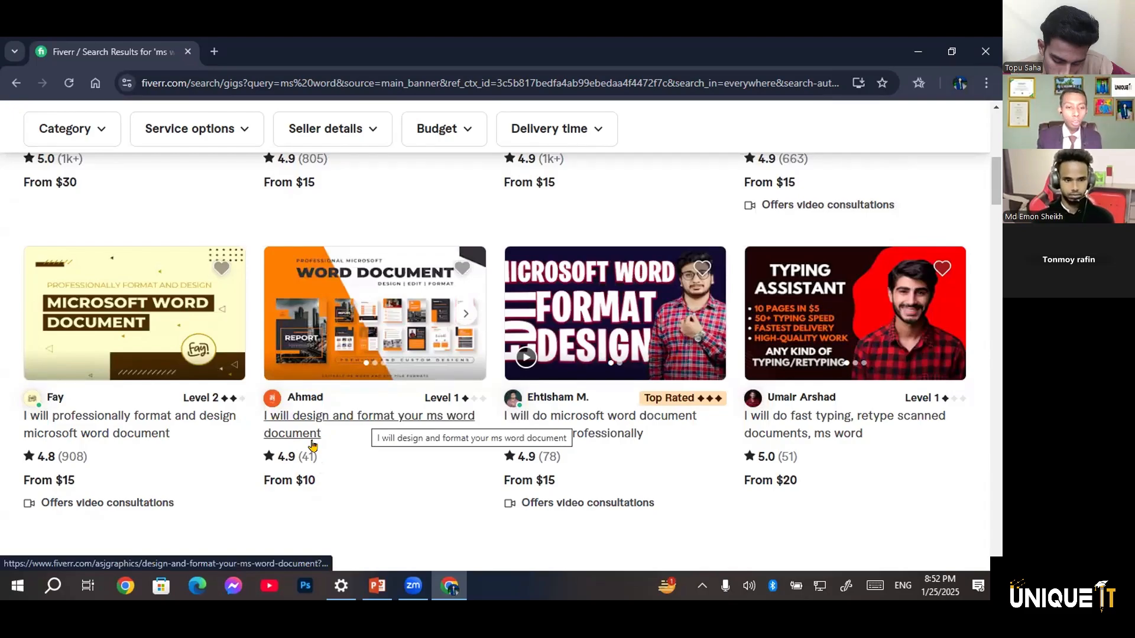
scroll(154, 470, "down", 1)
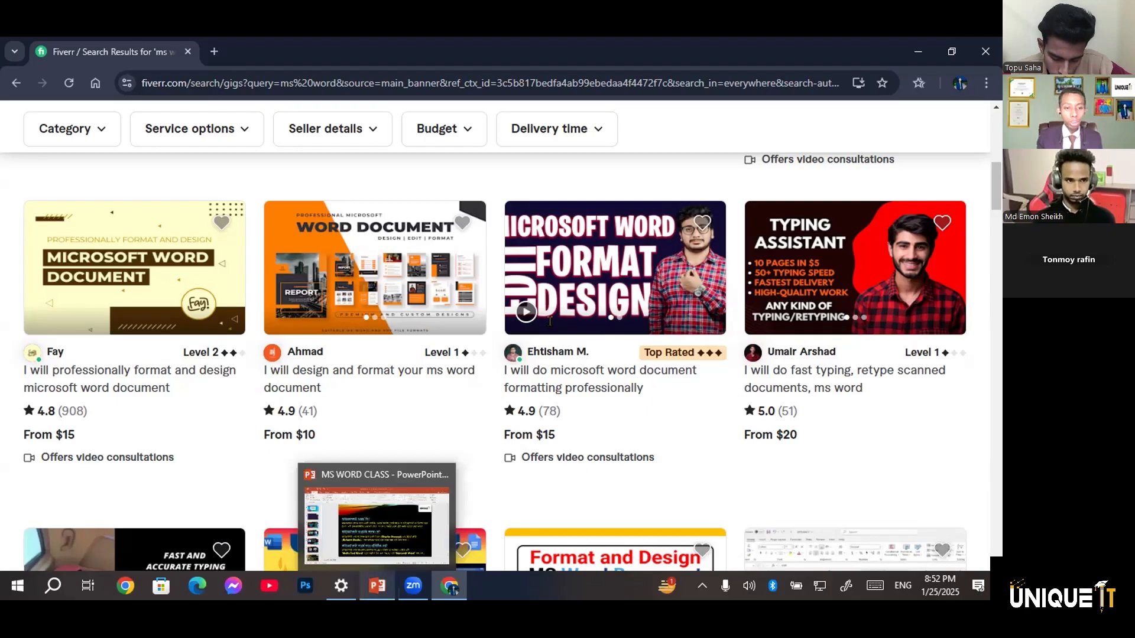
Leave the browser for the desktop, search Windows for Word and launch Word 2016
left_click(916, 50)
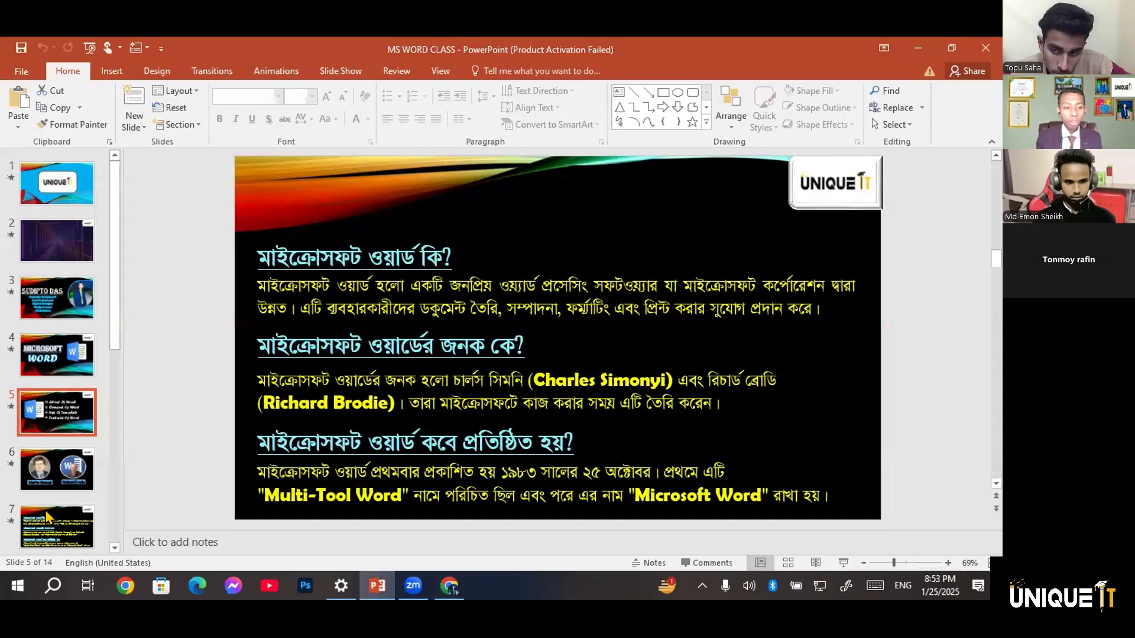
key("alt+Tab")
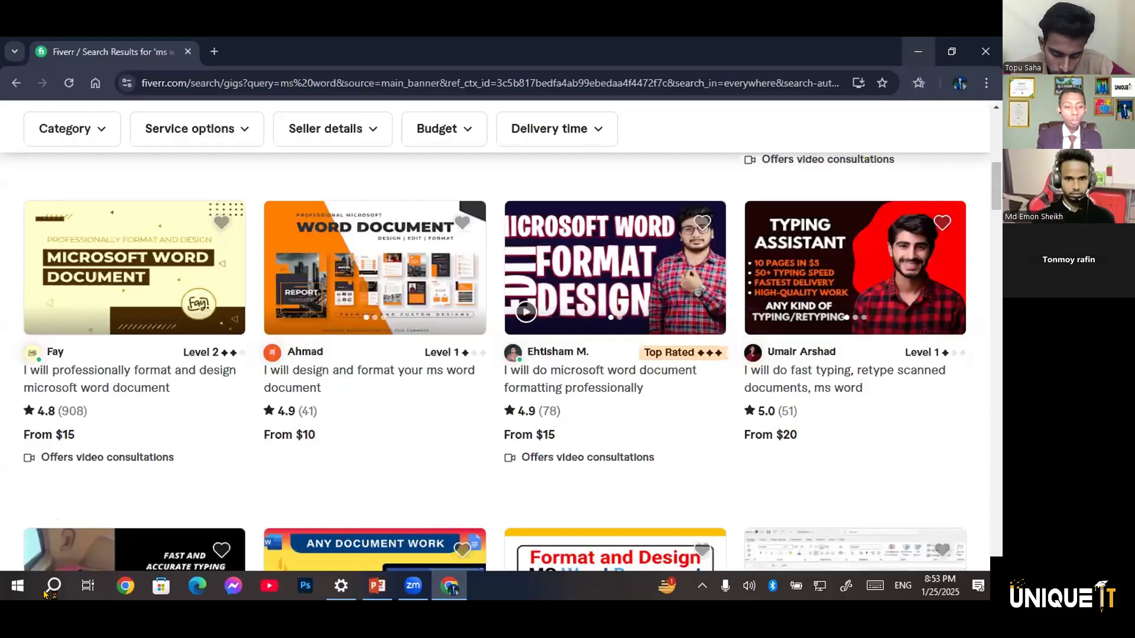
key("super+d")
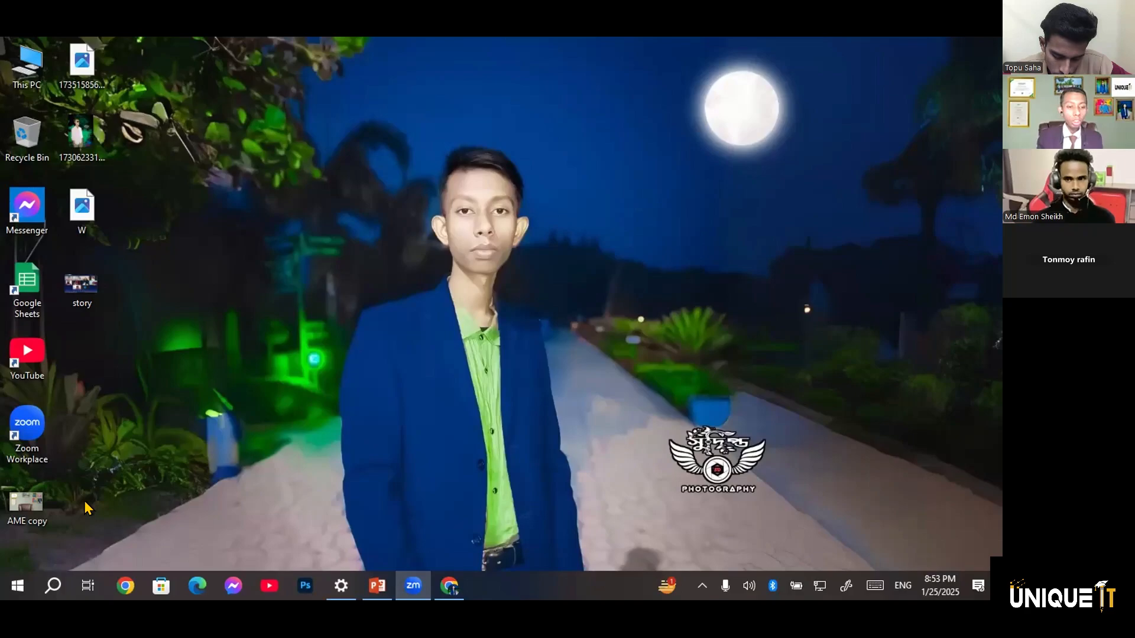
left_click(53, 586)
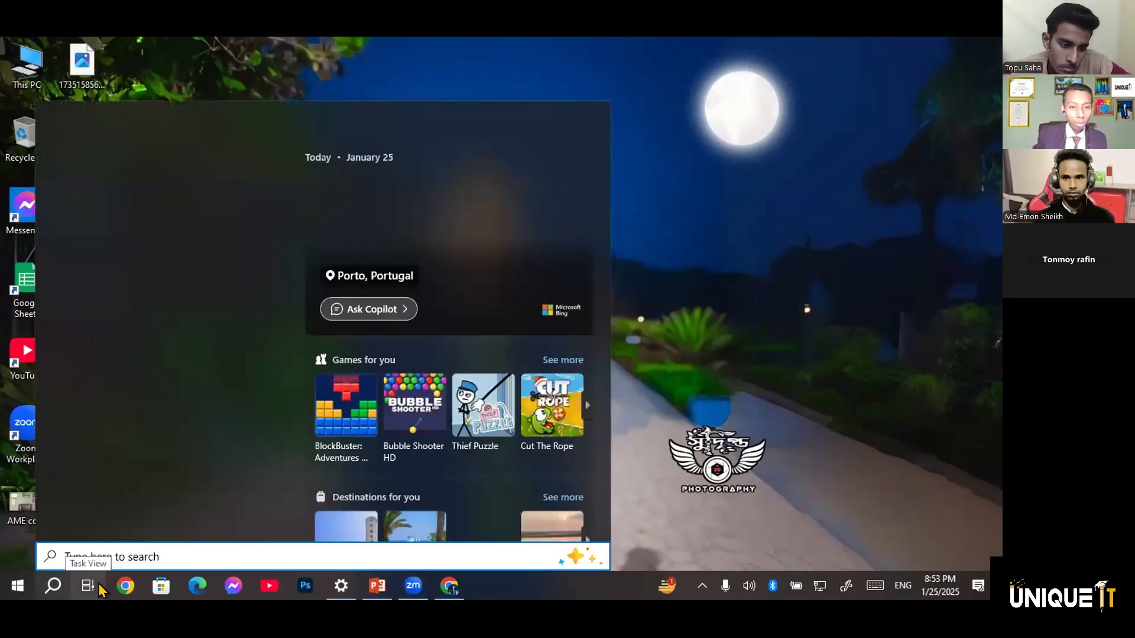
type("ms")
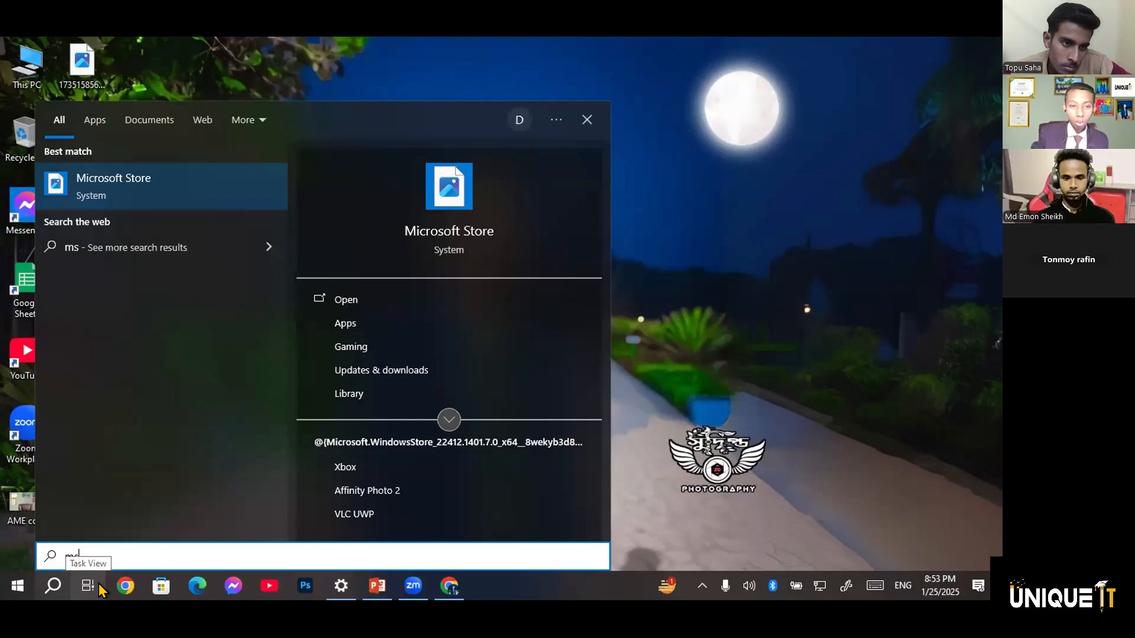
key("BackSpace")
key("BackSpace")
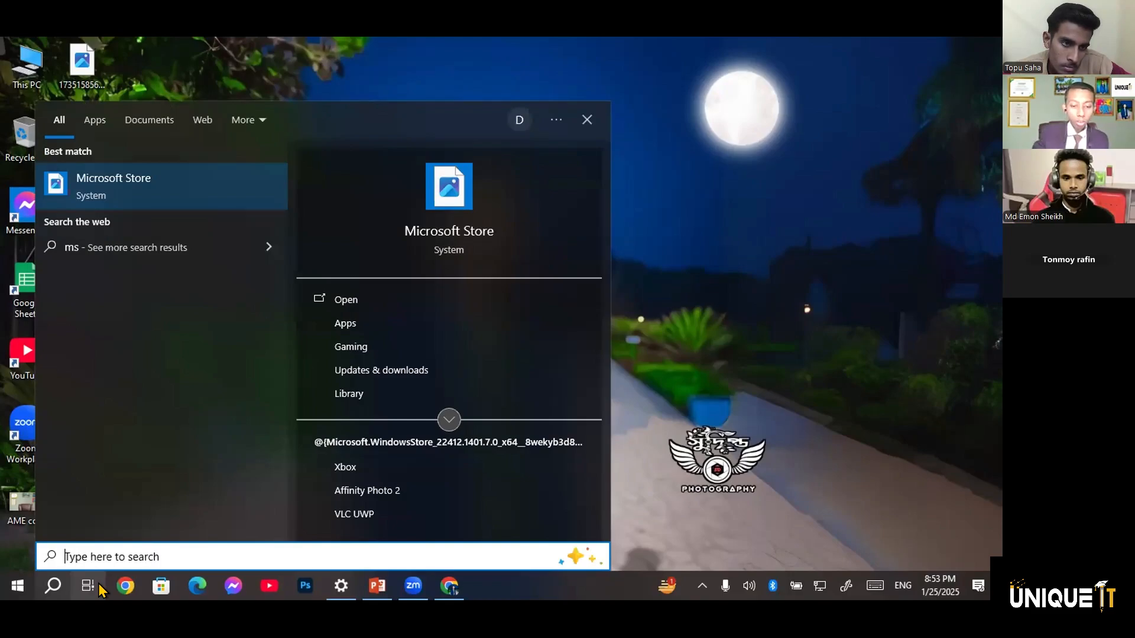
type("wor")
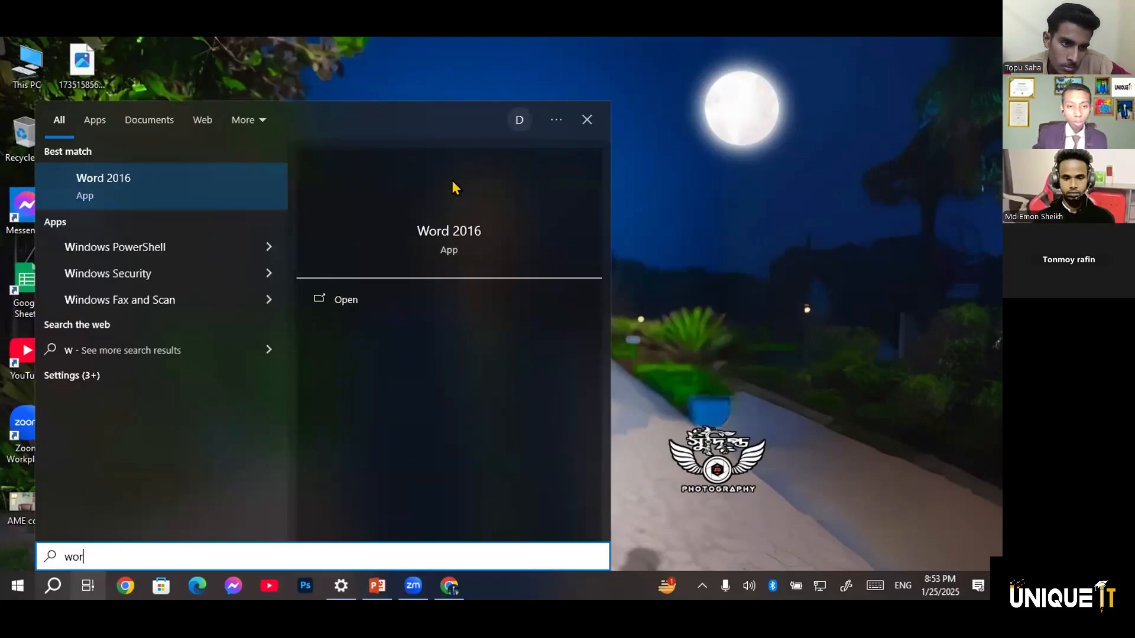
key("Return")
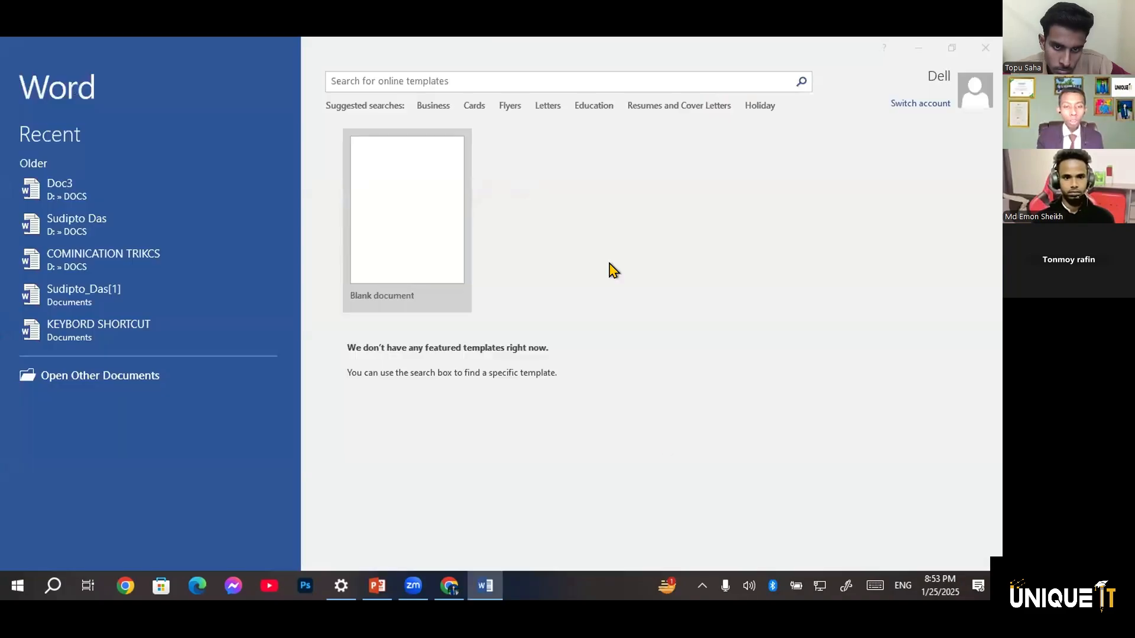
Browse the online templates under Business and preview the Lotus business card template, closing its preview at the end
left_click(650, 450)
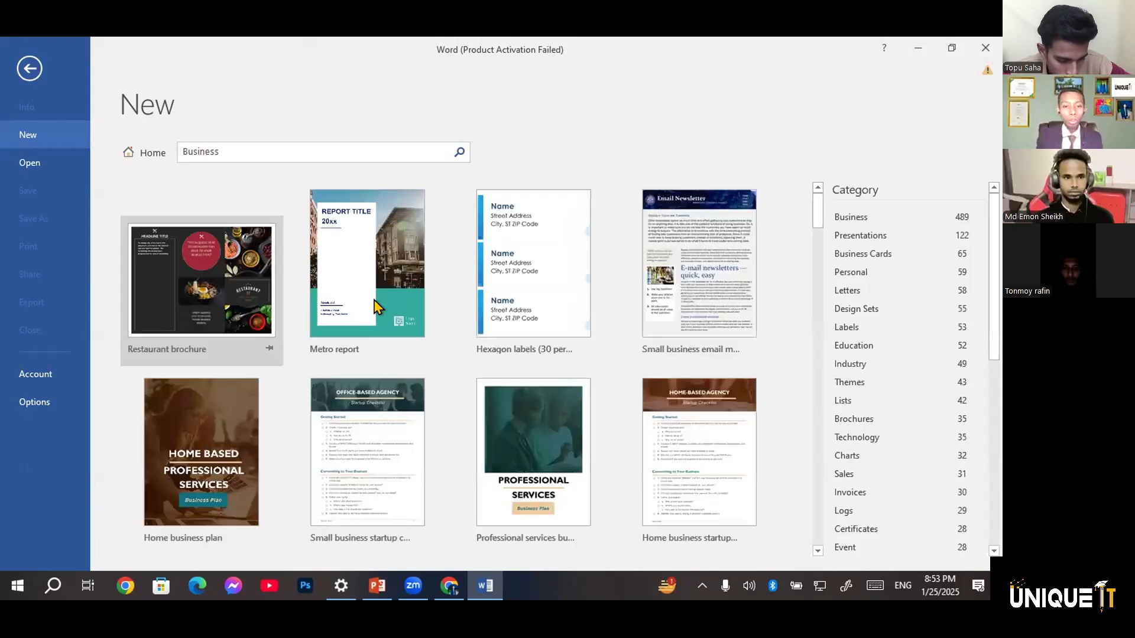
scroll(374, 307, "down", 3)
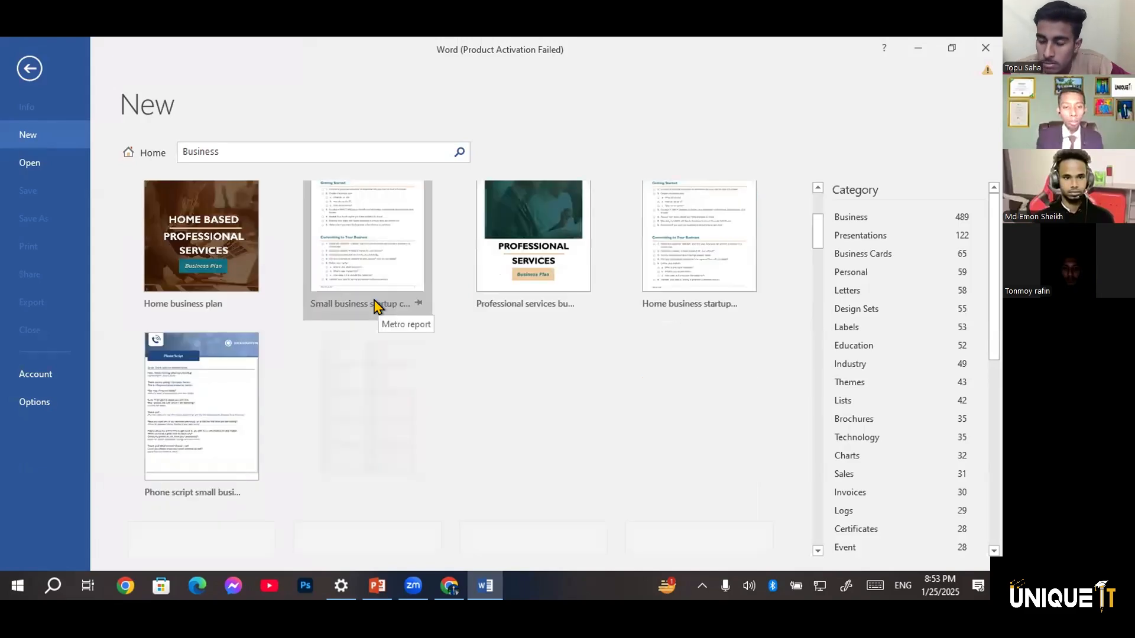
scroll(374, 306, "down", 3)
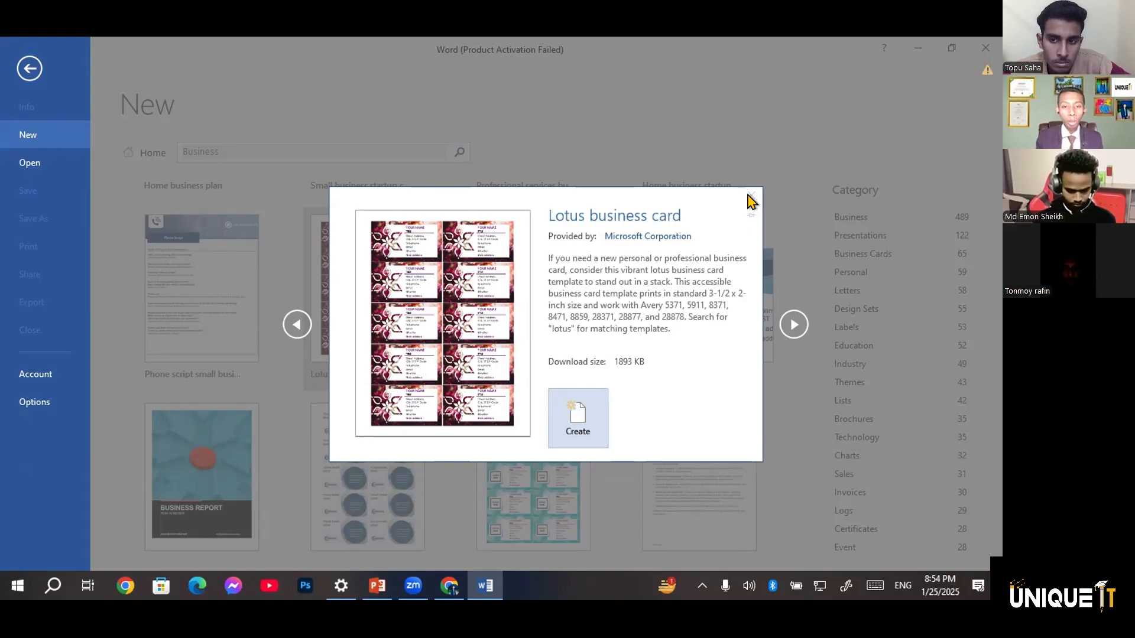
left_click(445, 157)
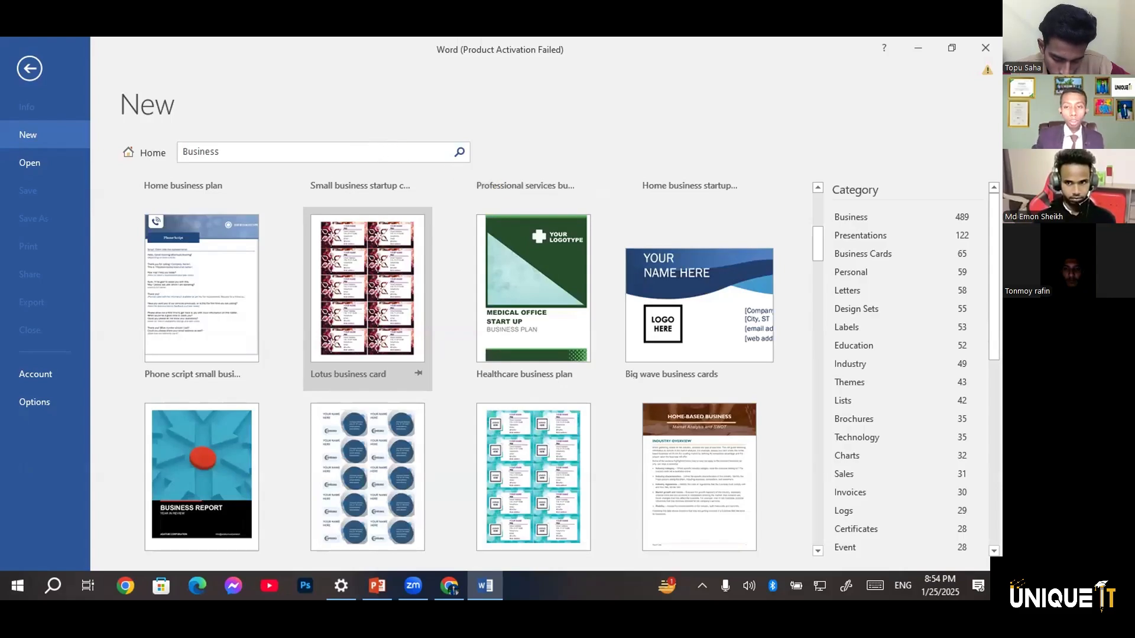
Replace the template search term with "calender" and run the search
left_click(357, 147)
key("BackSpace")
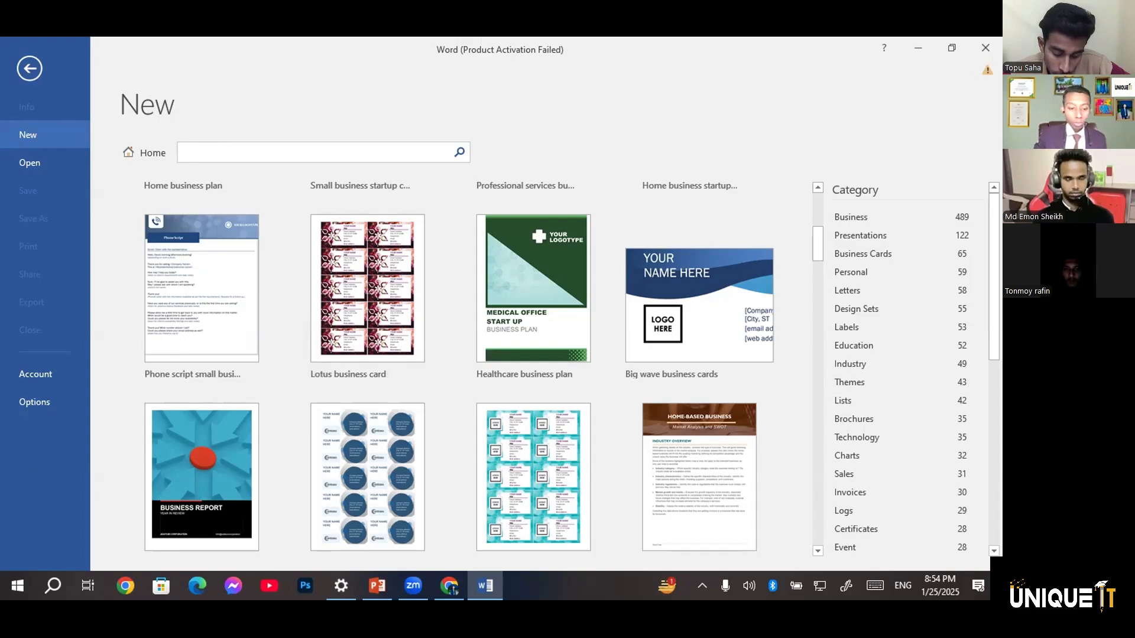
type("cale")
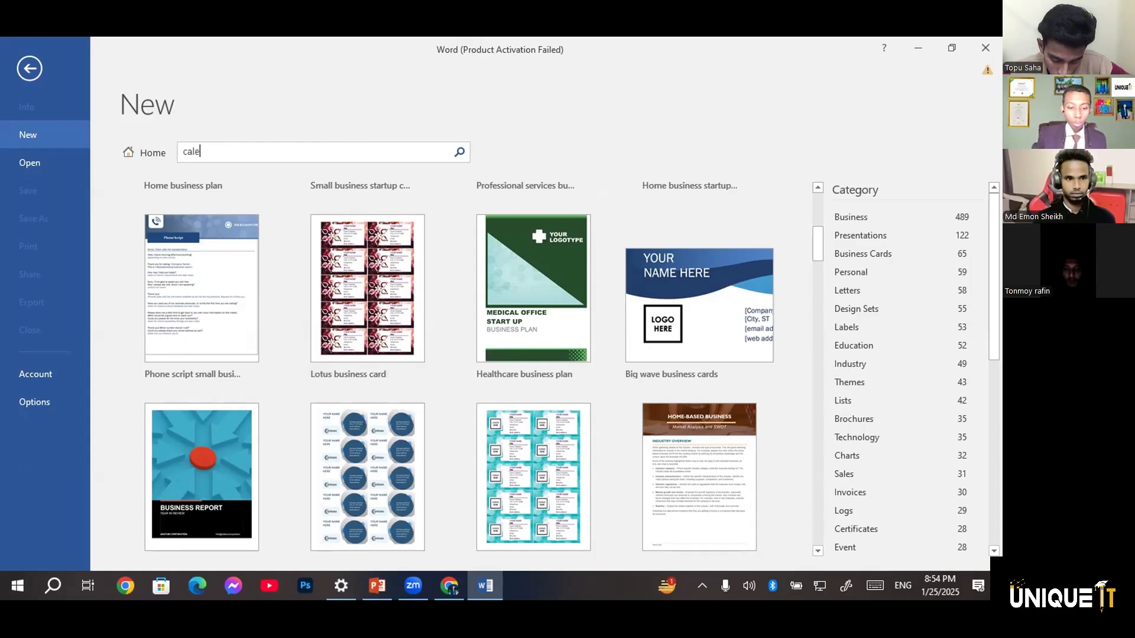
type("nder")
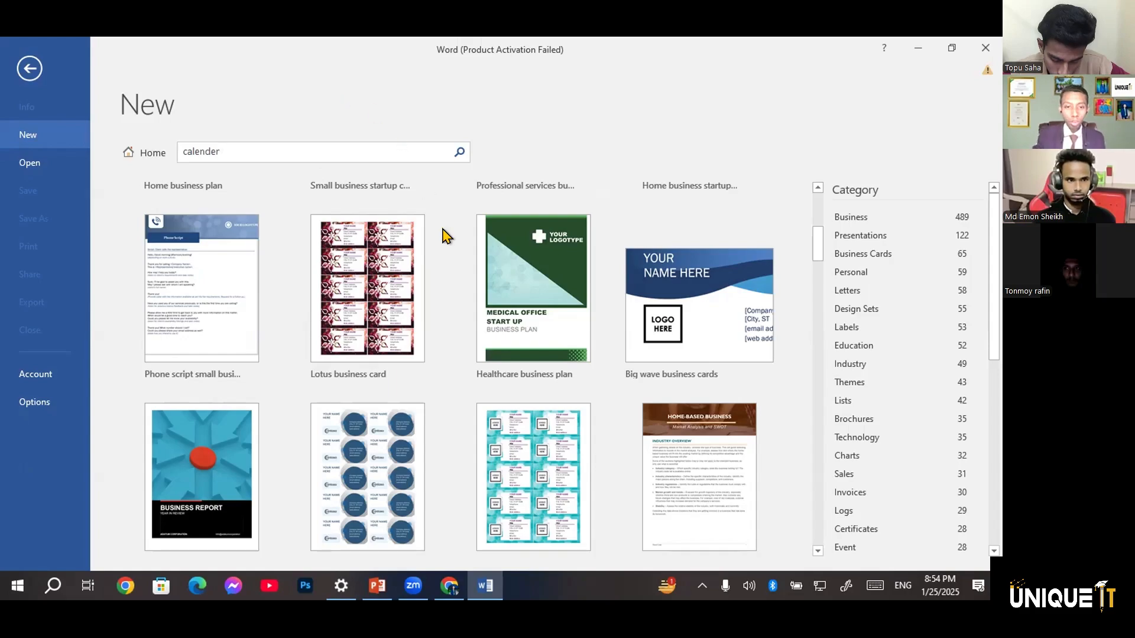
key("Return")
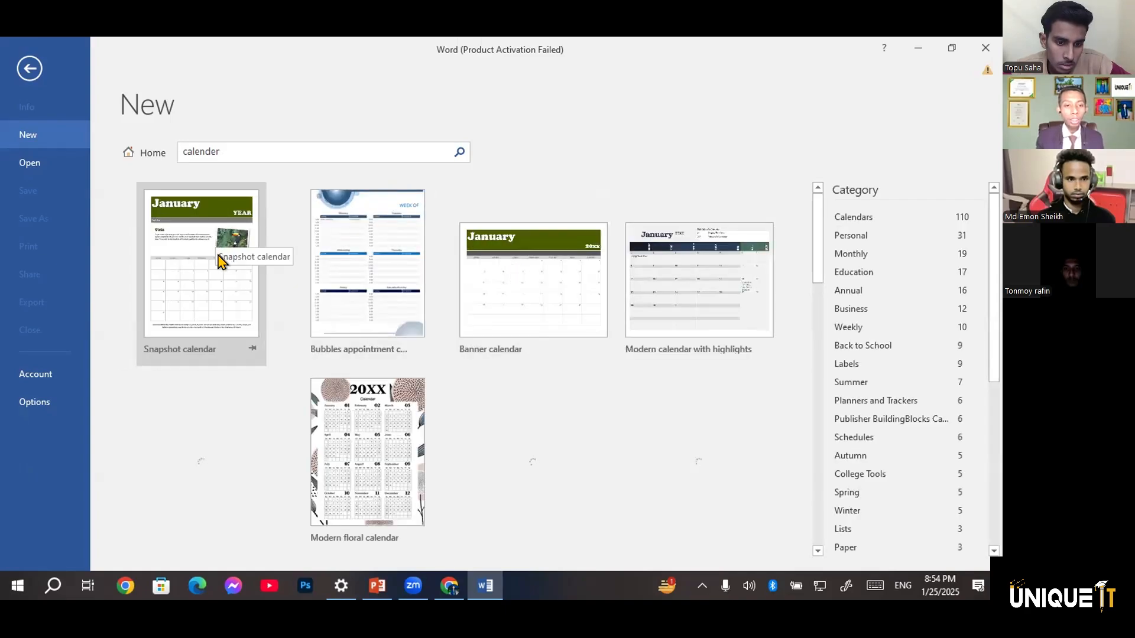
Create a document from the Snapshot calendar template for January 2025 and dismiss the note about choosing new dates
left_click(221, 261)
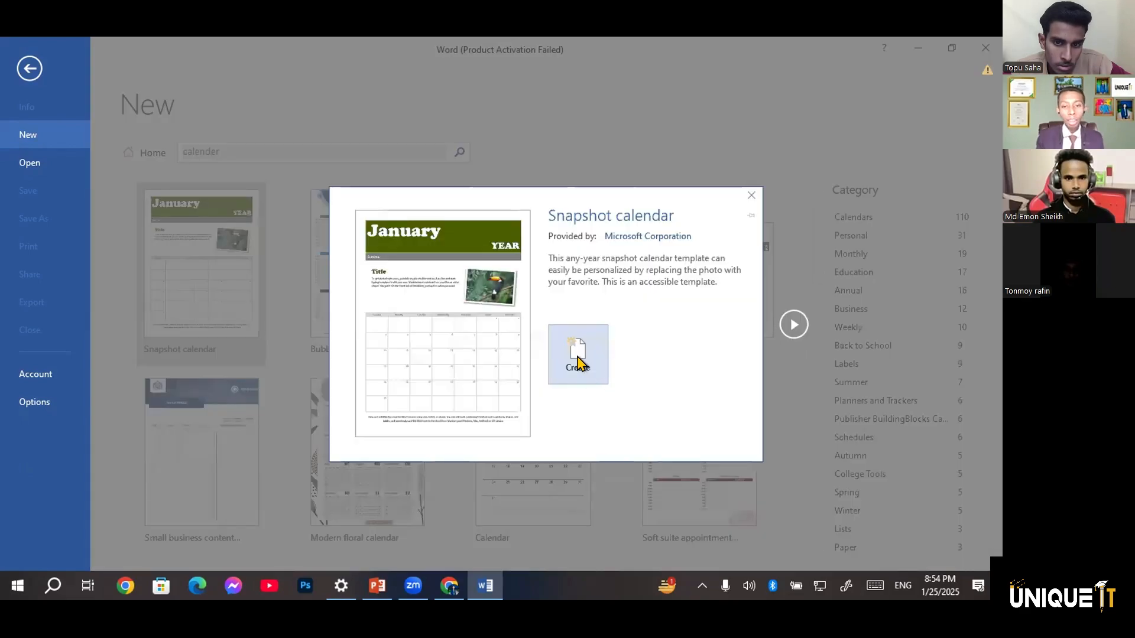
left_click(577, 357)
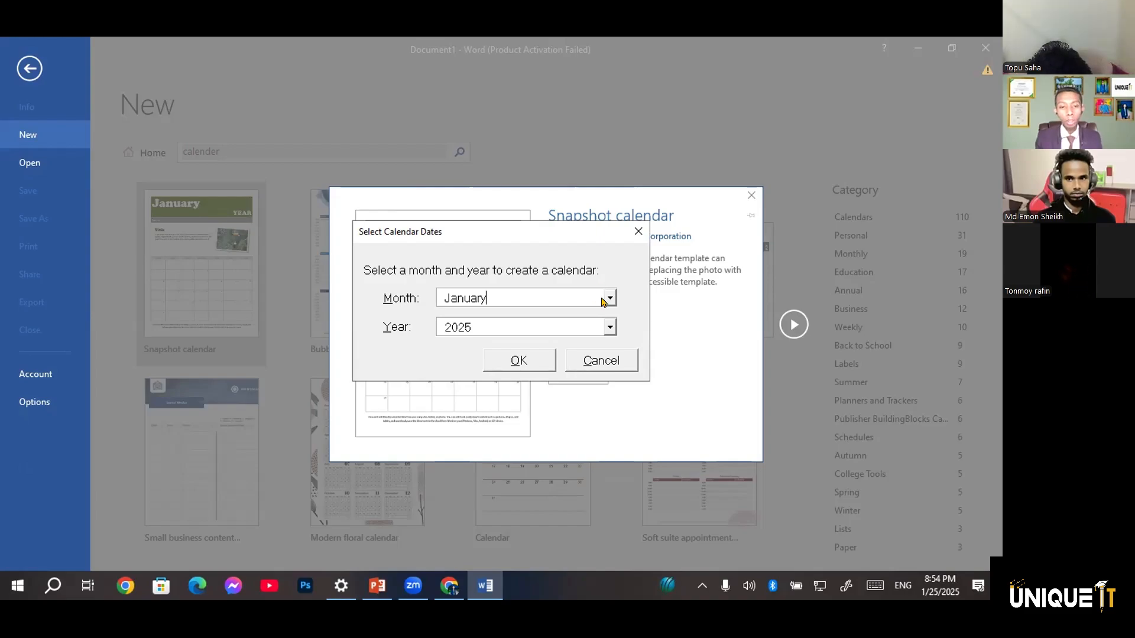
left_click(611, 327)
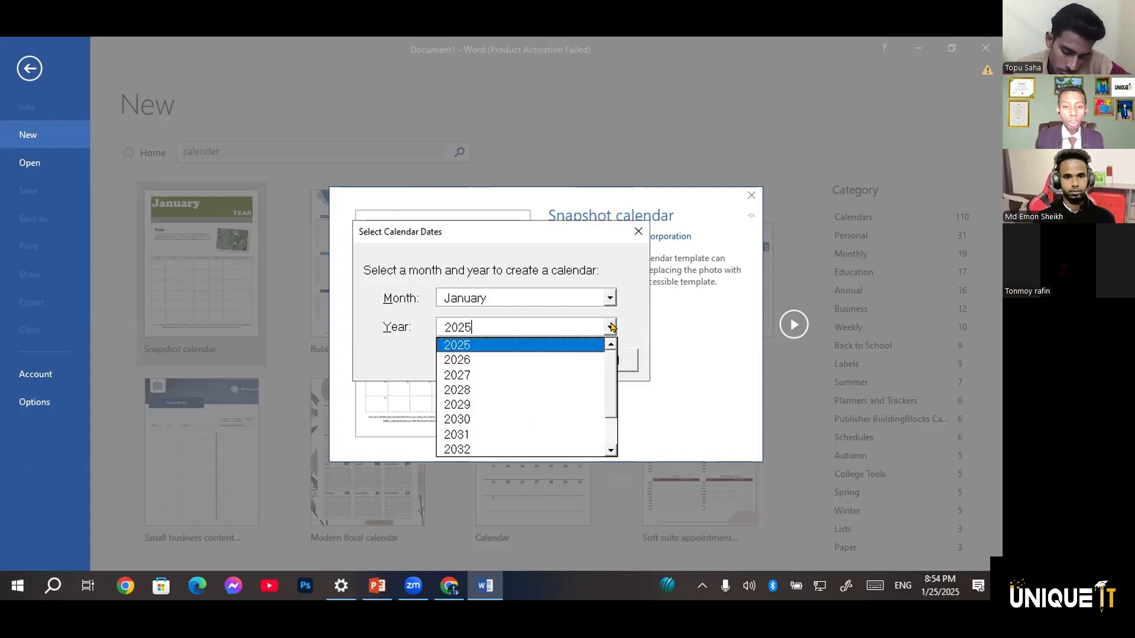
left_click(504, 314)
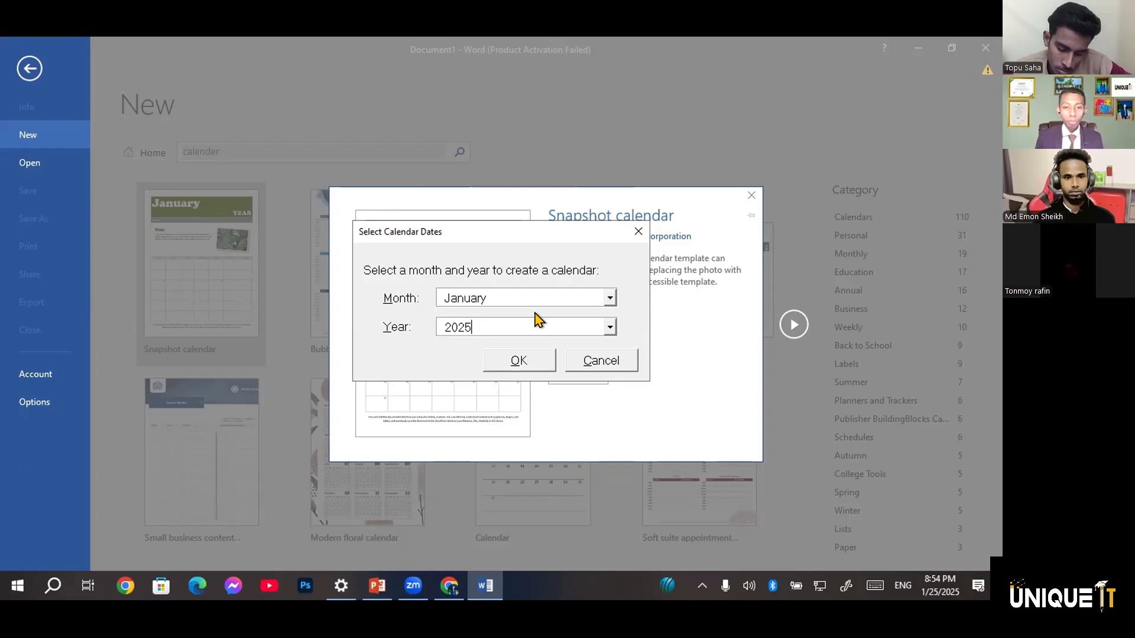
left_click(525, 360)
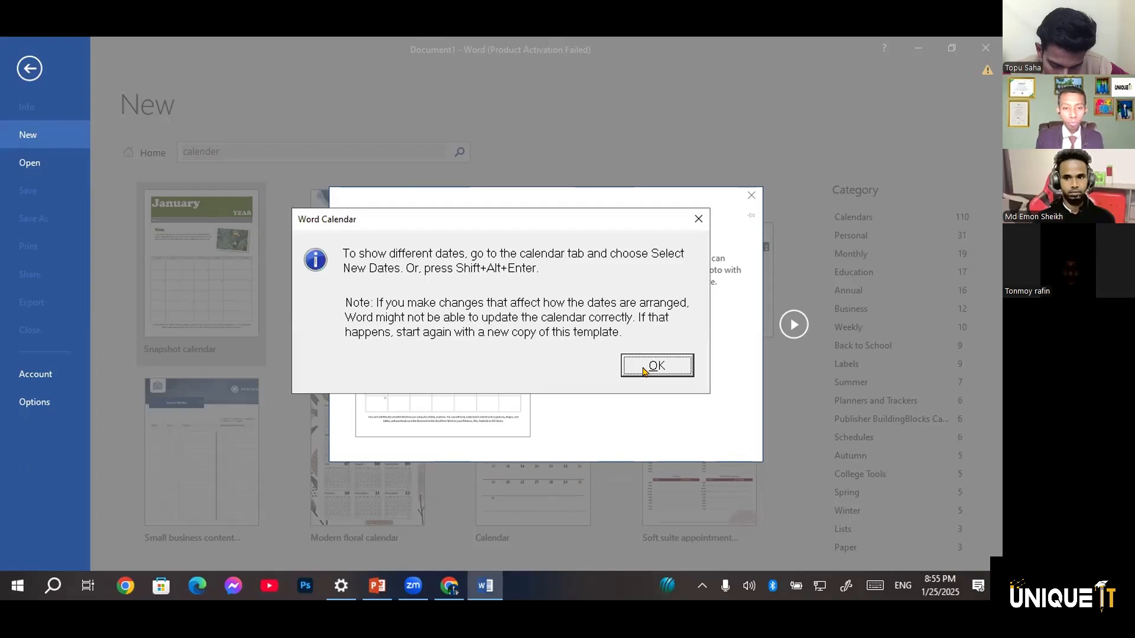
left_click(642, 373)
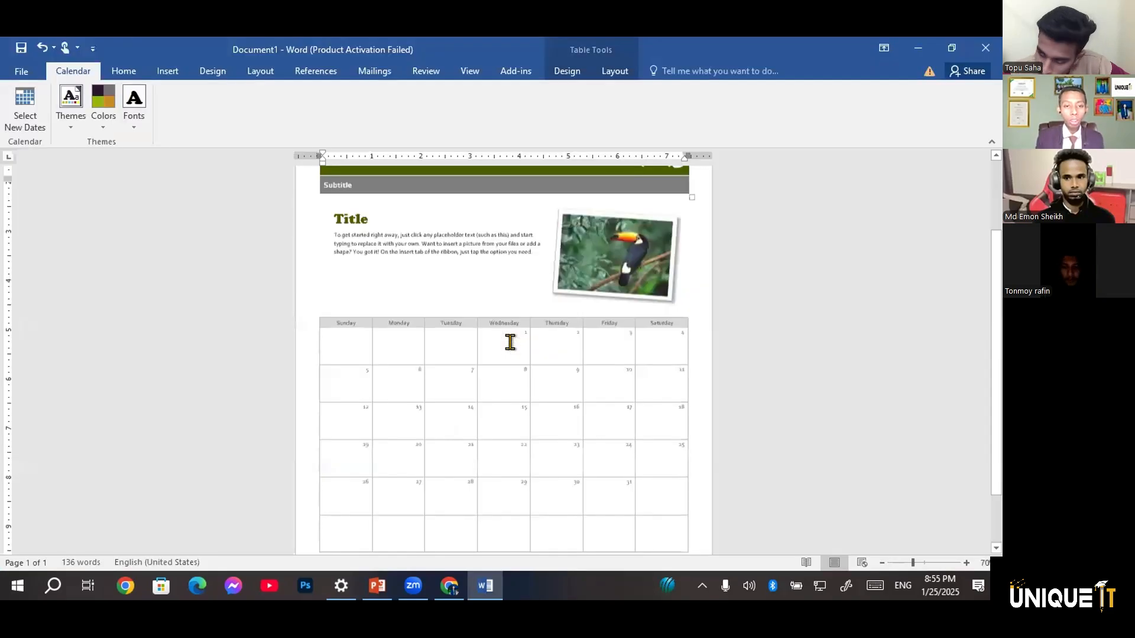
Examine the calendar page from its header, placeholder text and picture through the date grid to the footer note
scroll(510, 342, "down", 1)
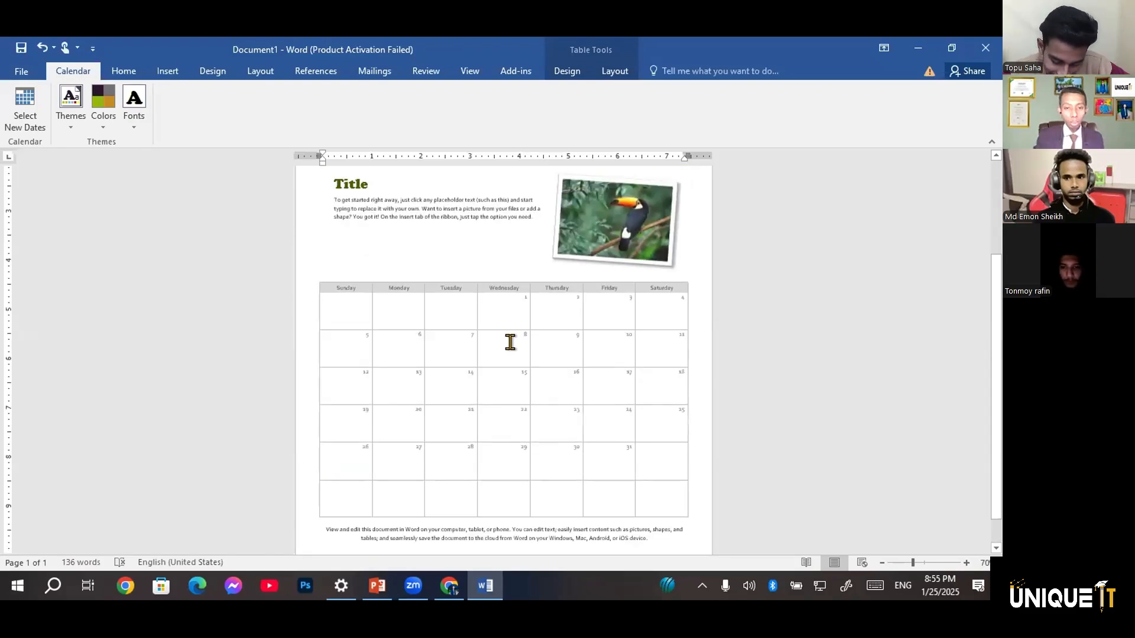
scroll(509, 339, "down", 1)
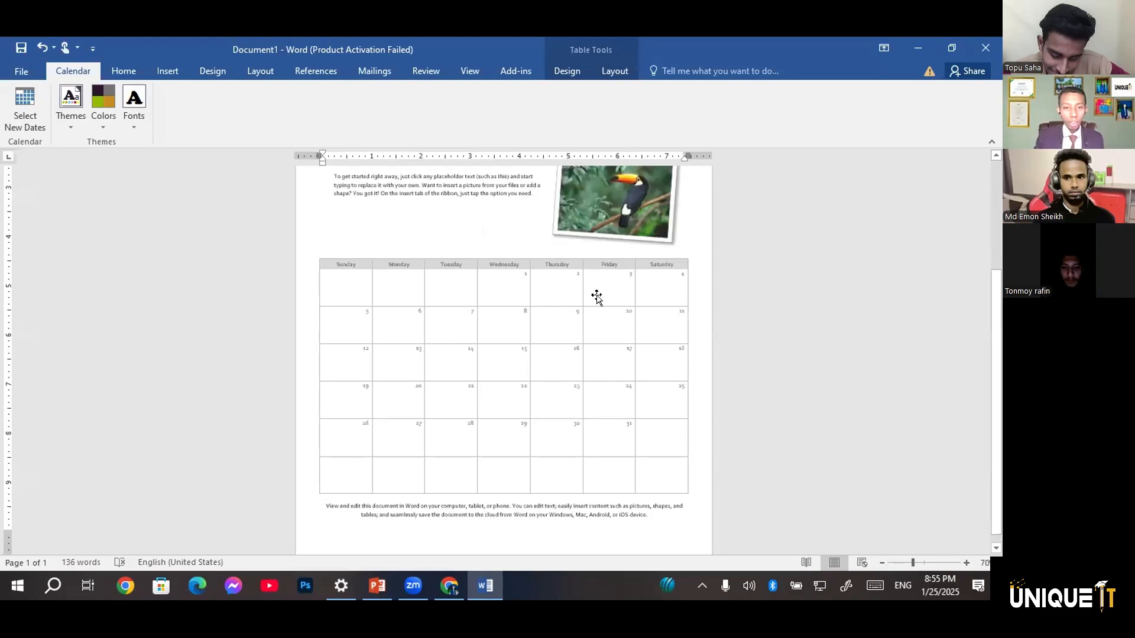
scroll(596, 298, "up", 3)
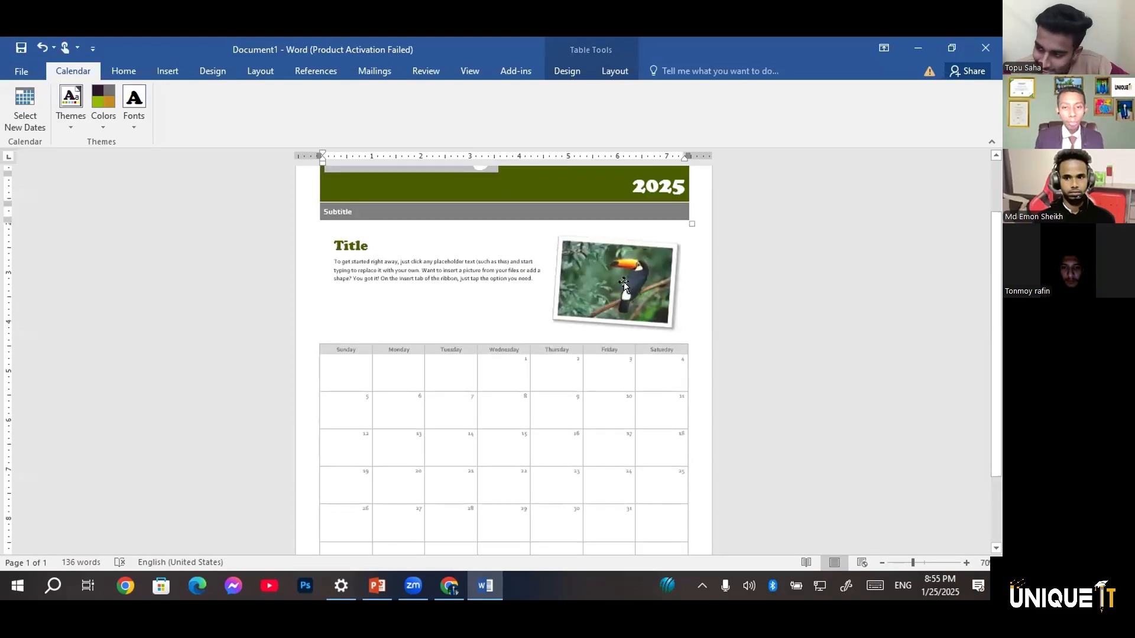
left_click(490, 269)
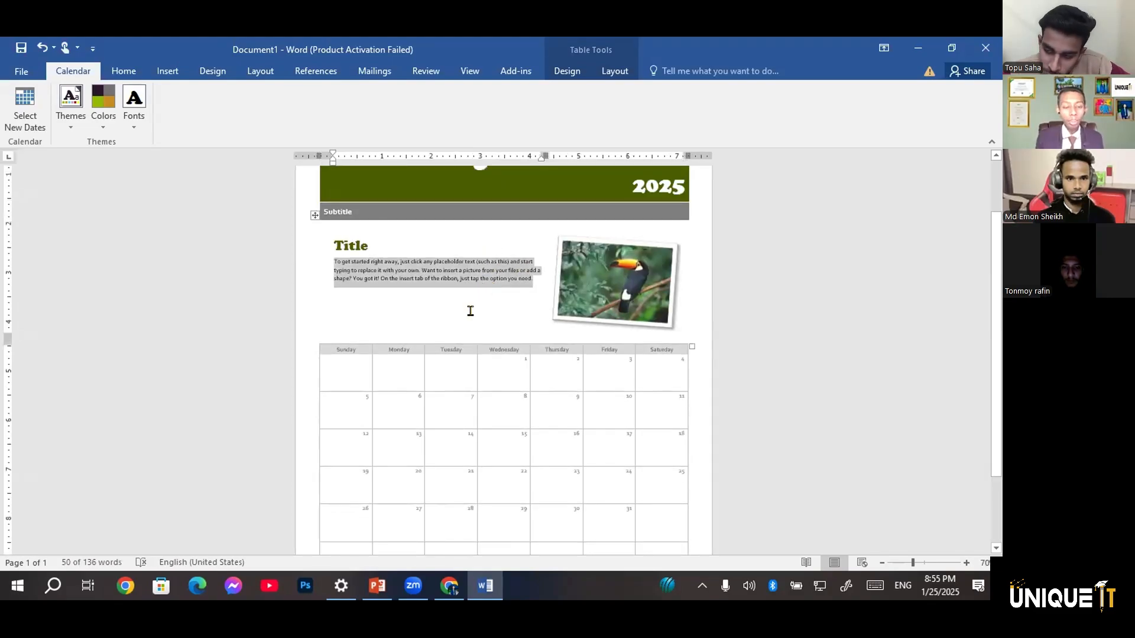
scroll(438, 500, "down", 3)
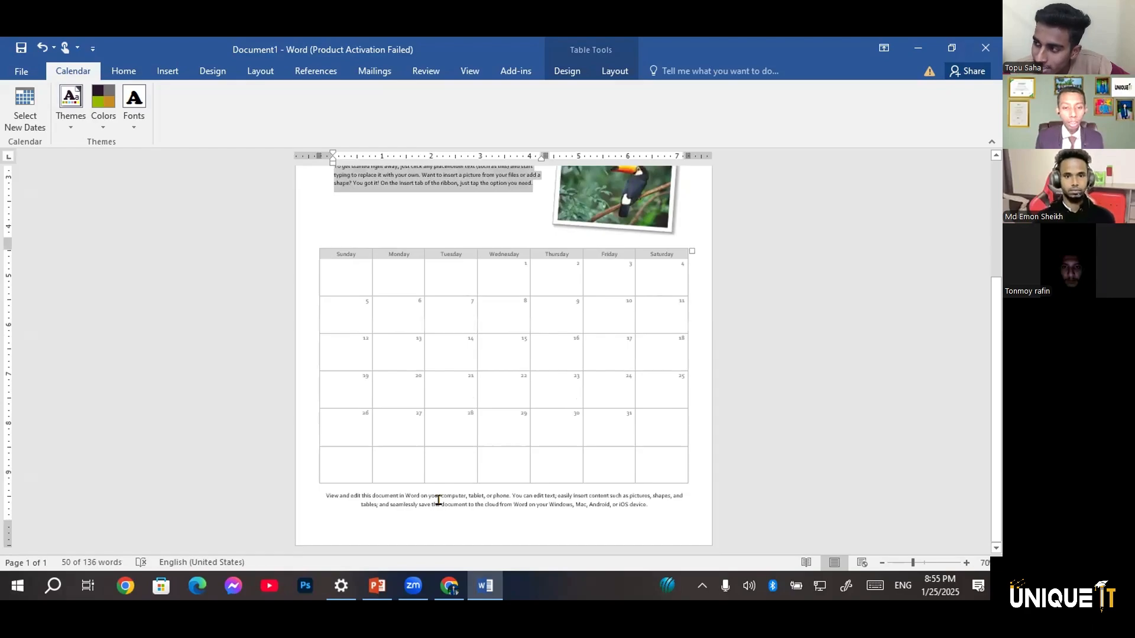
left_click(454, 512)
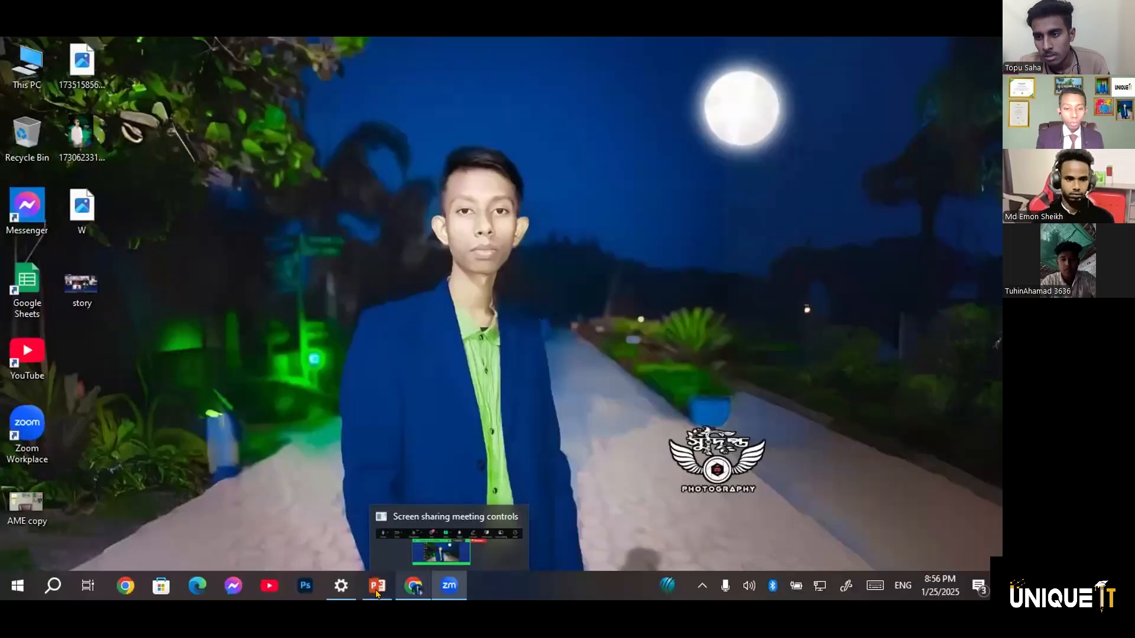
Switch to the MS WORD CLASS presentation, maximize its window and start presenting three slides after the Word topics slide
mouse_move(376, 591)
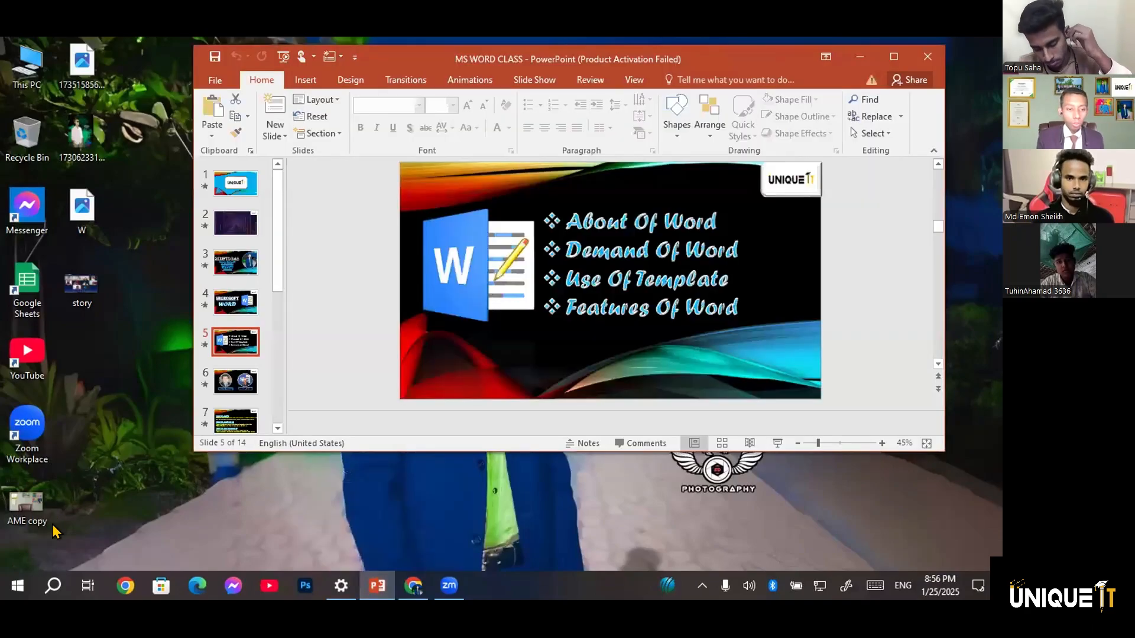
key("super+Up")
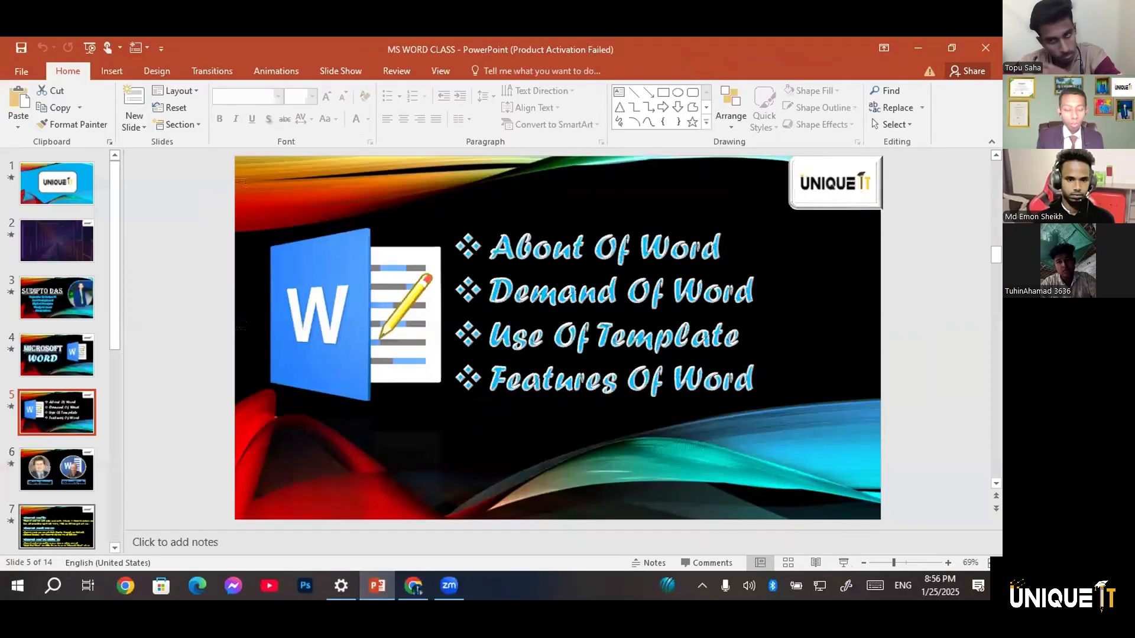
key("Down")
key("Down")
key("Down")
left_click(818, 562)
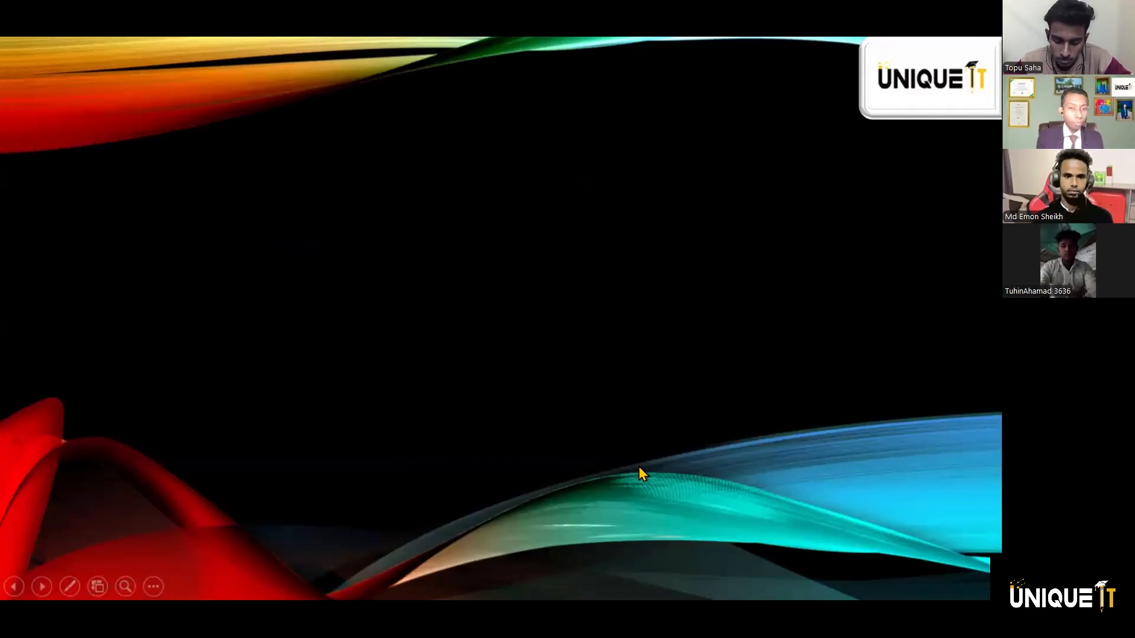
Reveal the Word ribbon picture with its Ribbon Tabs and Ribbon callouts one after another
left_click(545, 347)
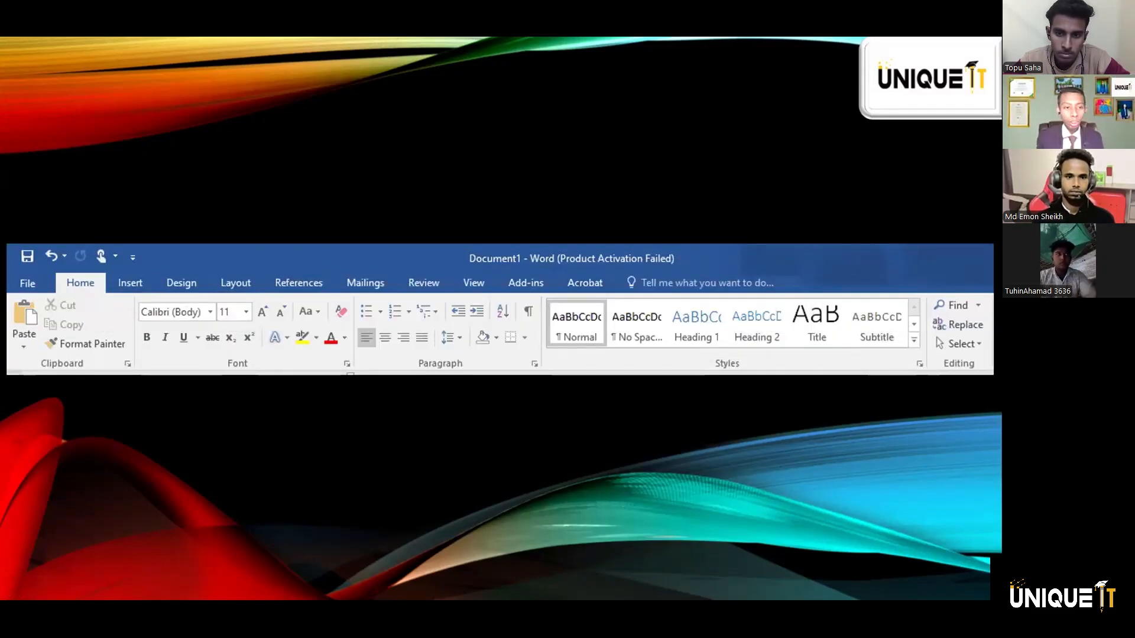
key("Right")
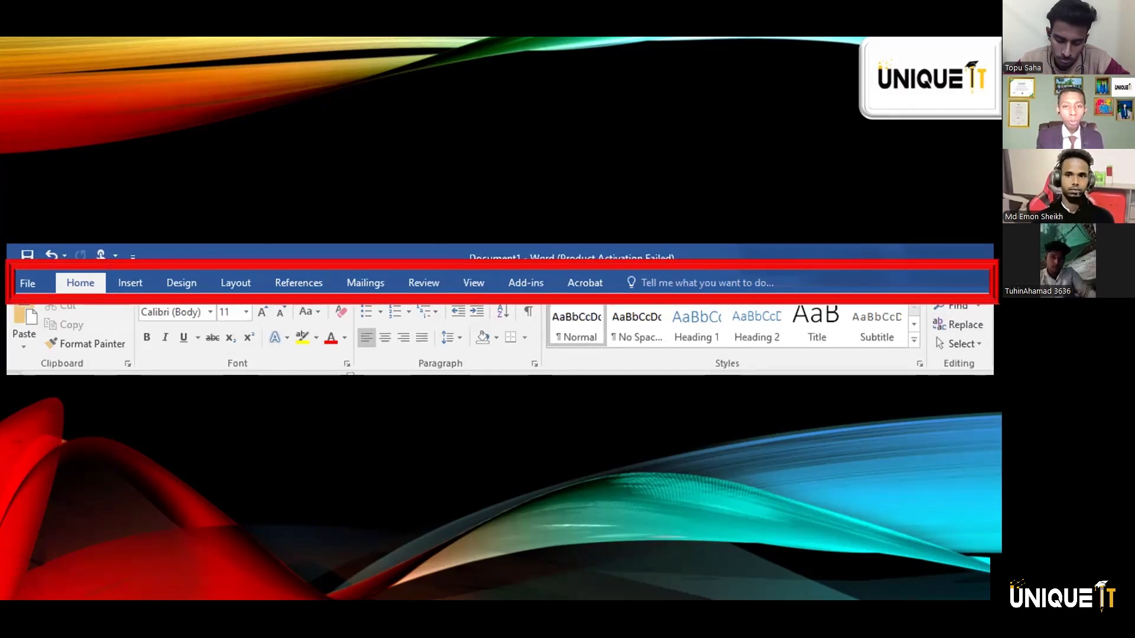
key("Right")
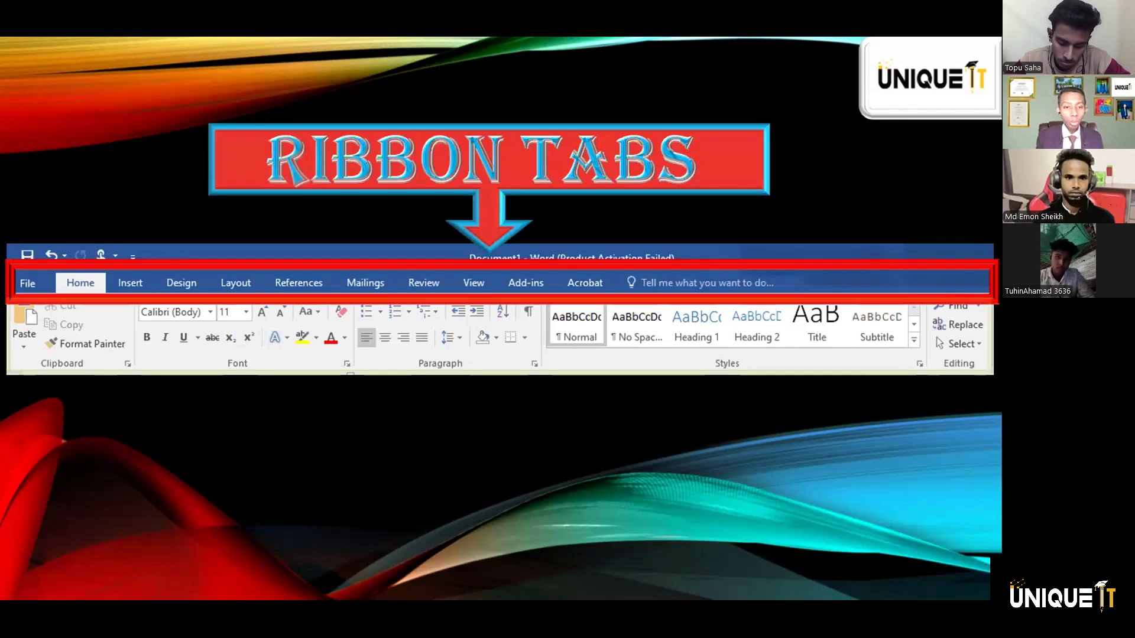
key("Right")
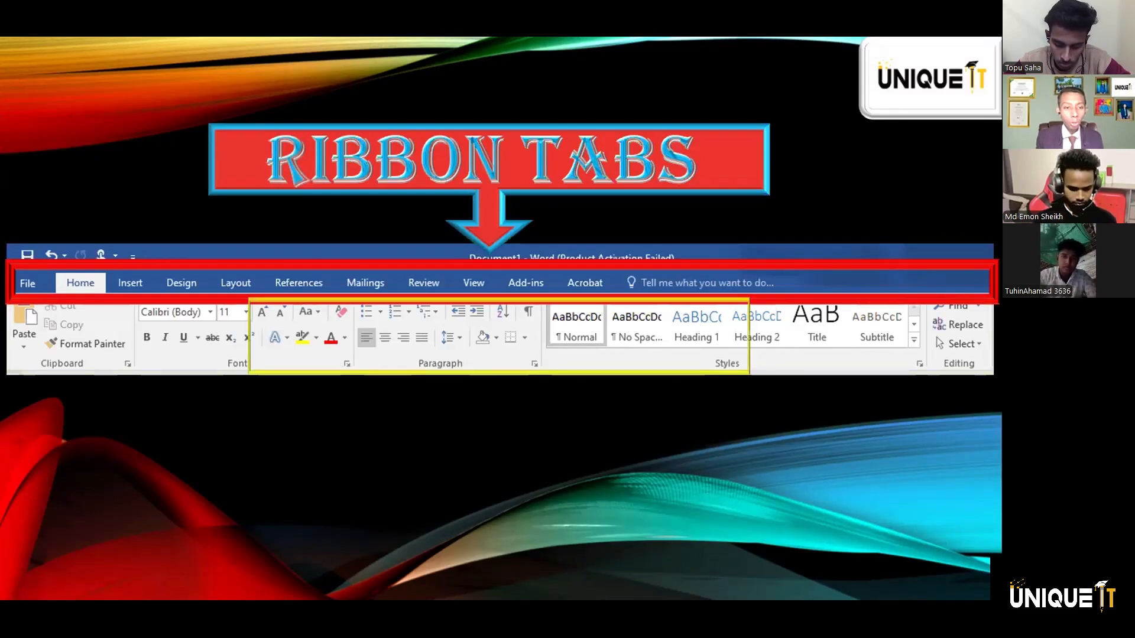
key("Right")
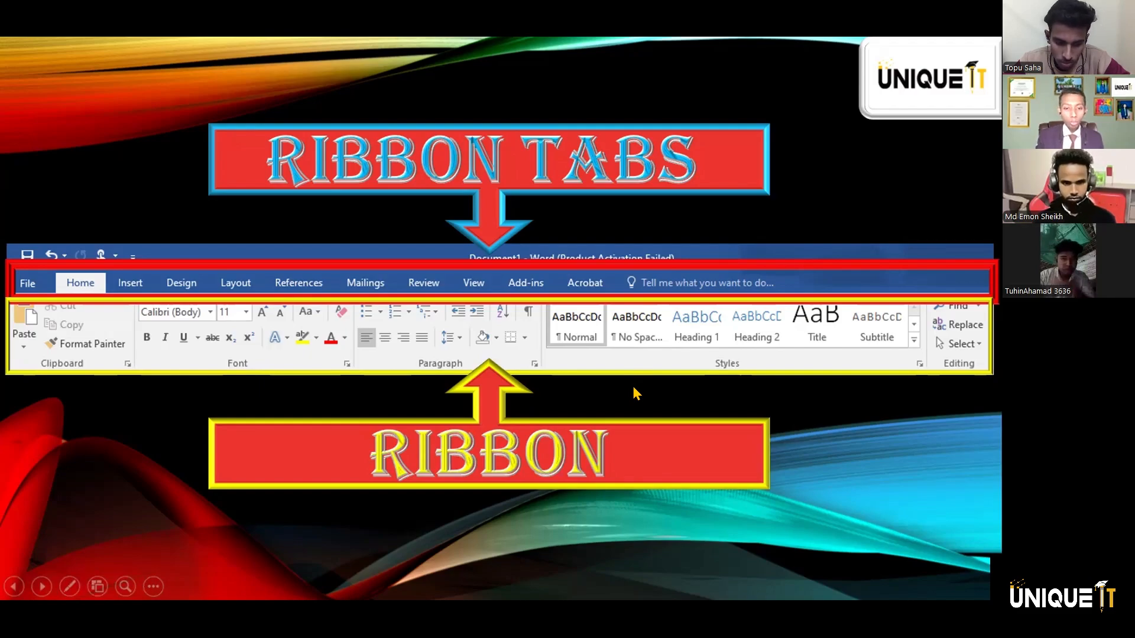
Present the slide labelling the tabs from Home to View, advancing to the Practical slide
key("Right")
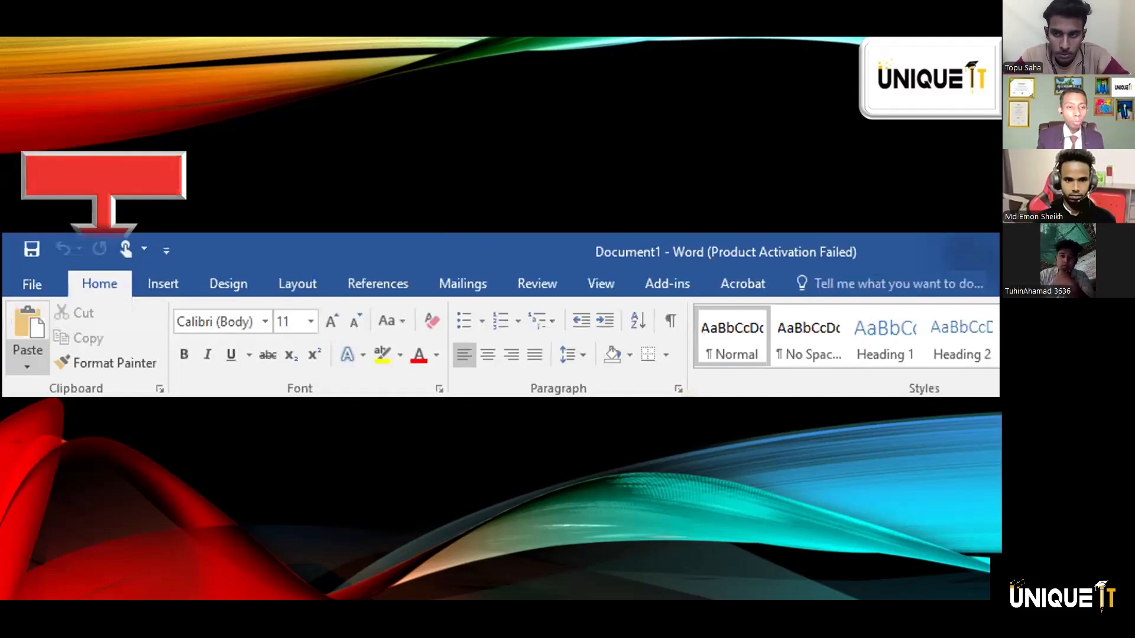
left_click(632, 279)
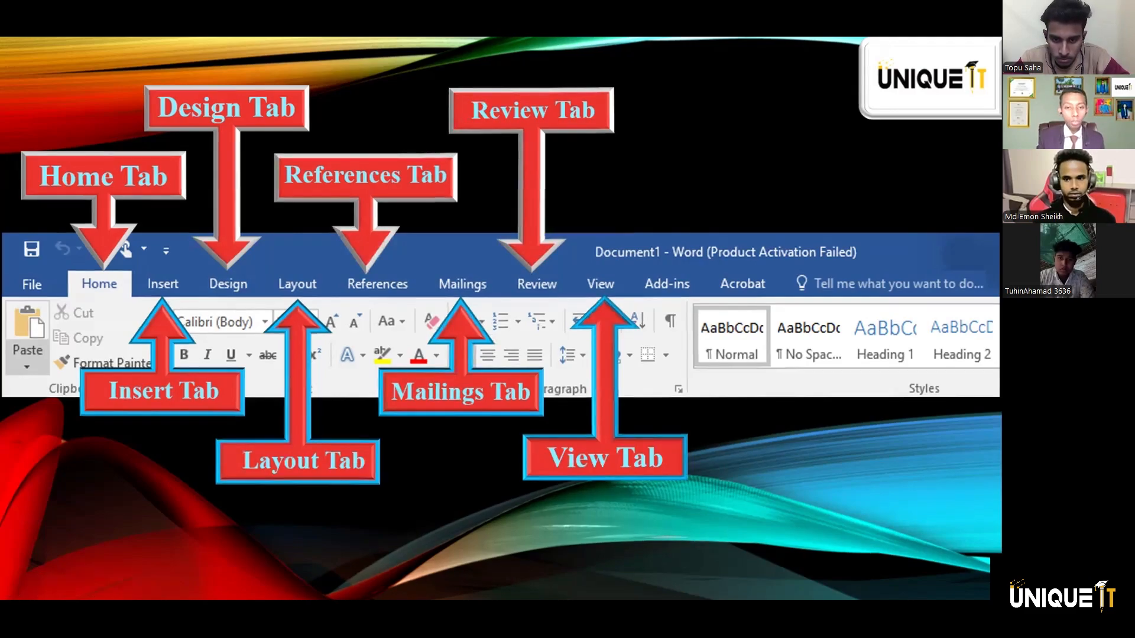
key("Right")
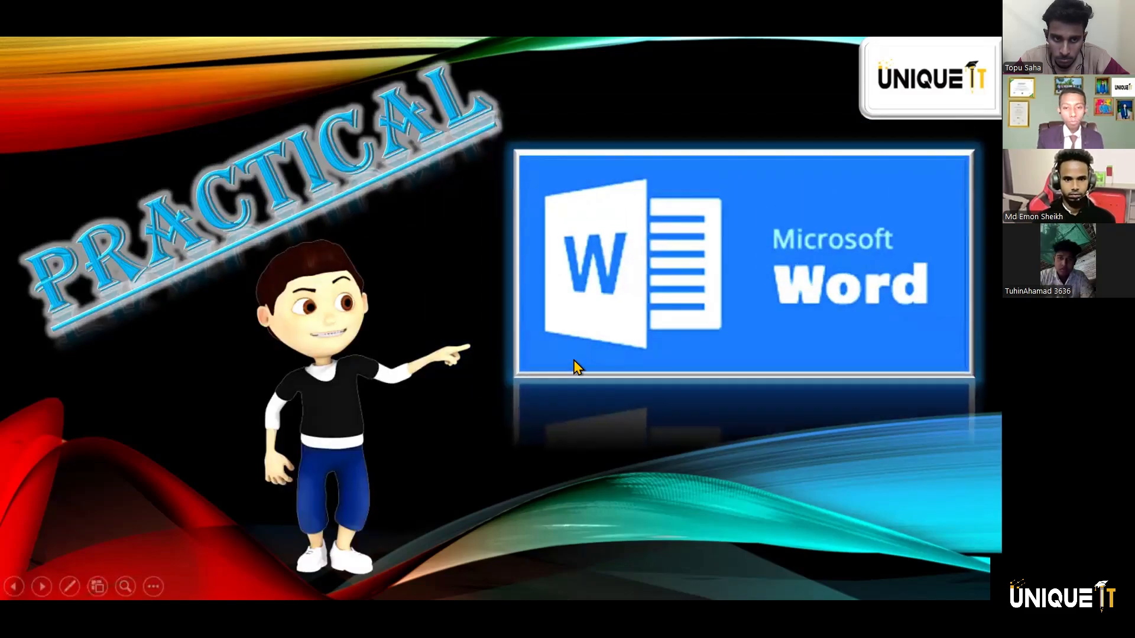
End the slide show and create a blank document in Word, dismissing the Activation Wizard
right_click(612, 346)
key("Escape")
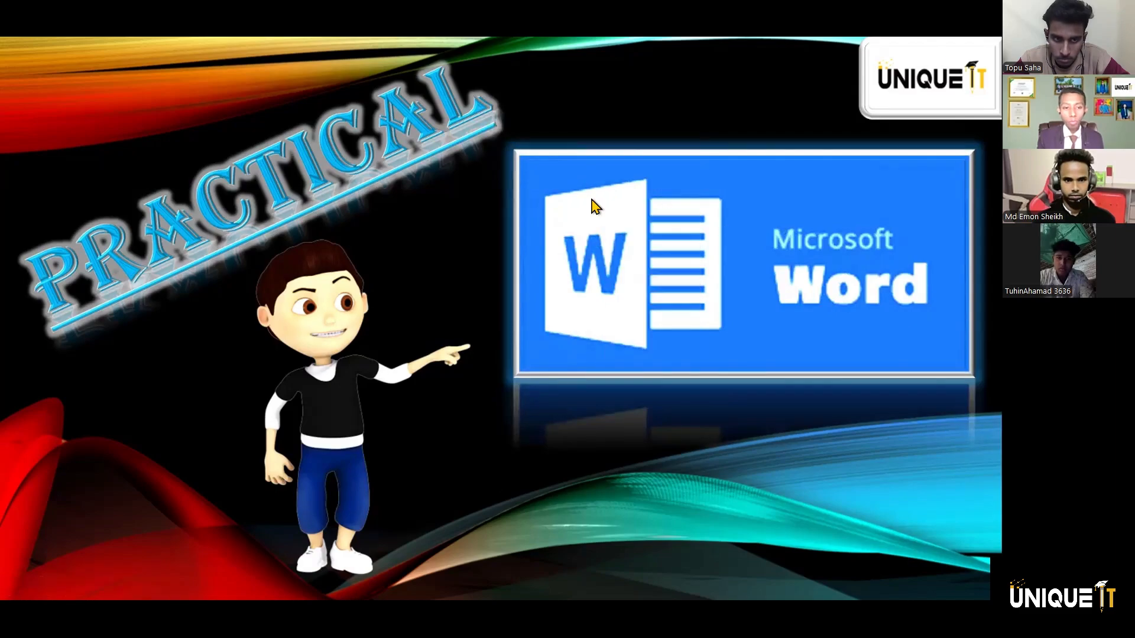
key("Escape")
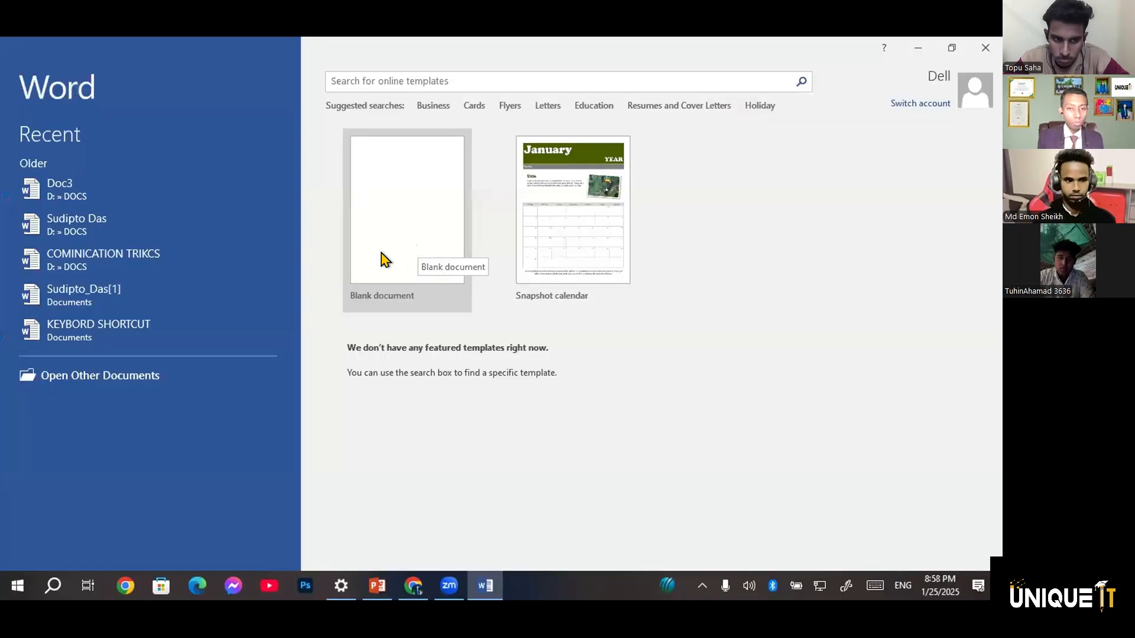
left_click(372, 258)
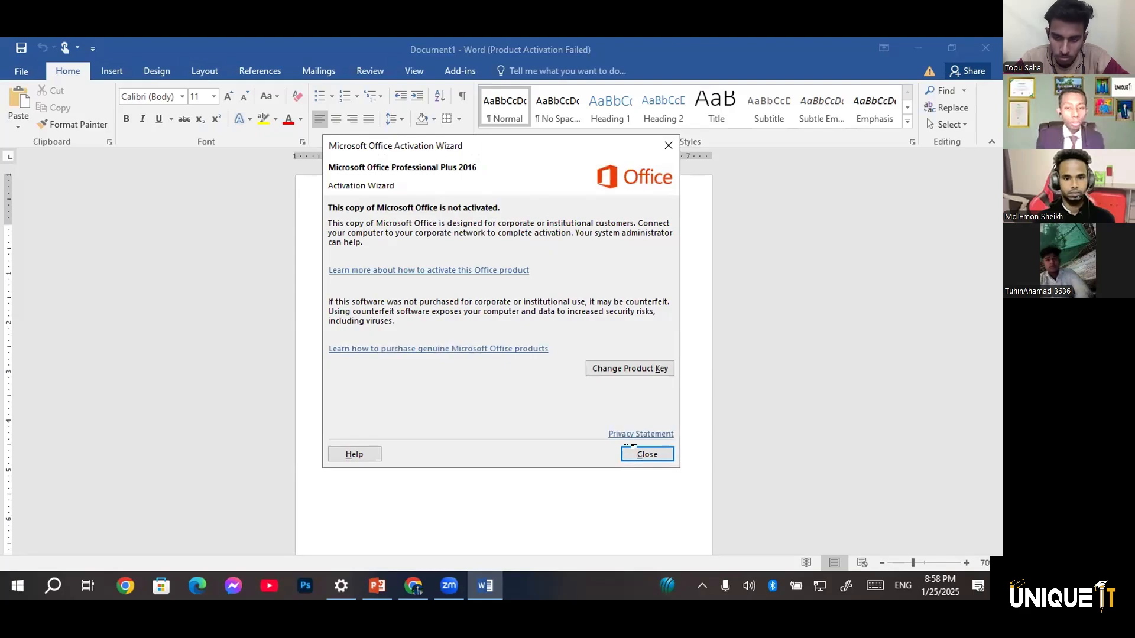
key("Escape")
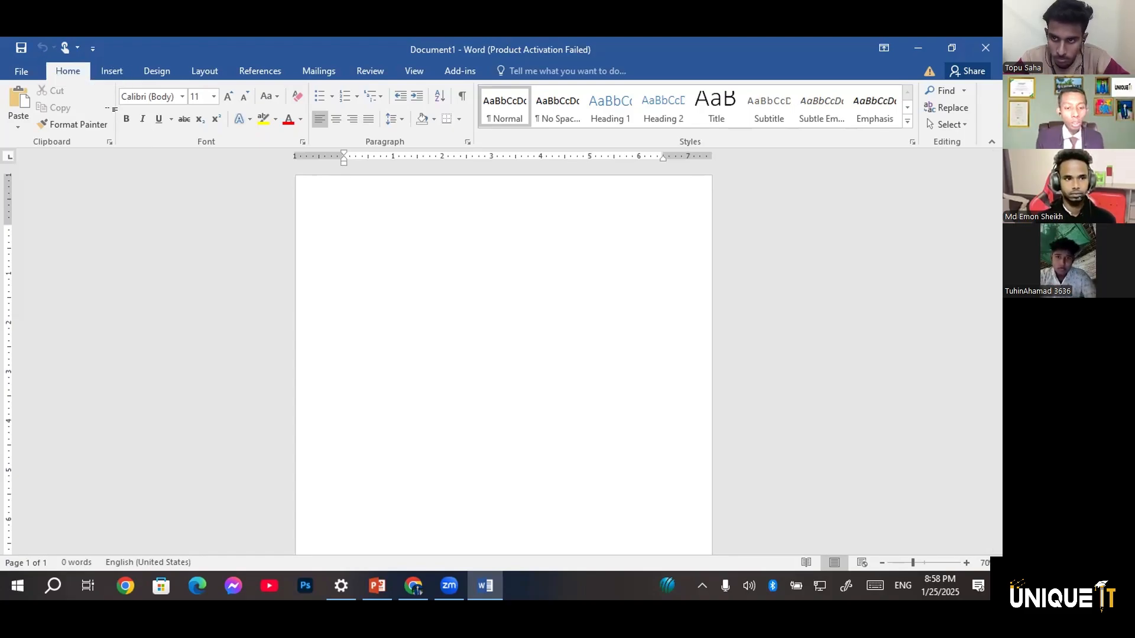
Enter the sample text "ffdufiuehiueuie" in the blank document and undo it completely
type("f")
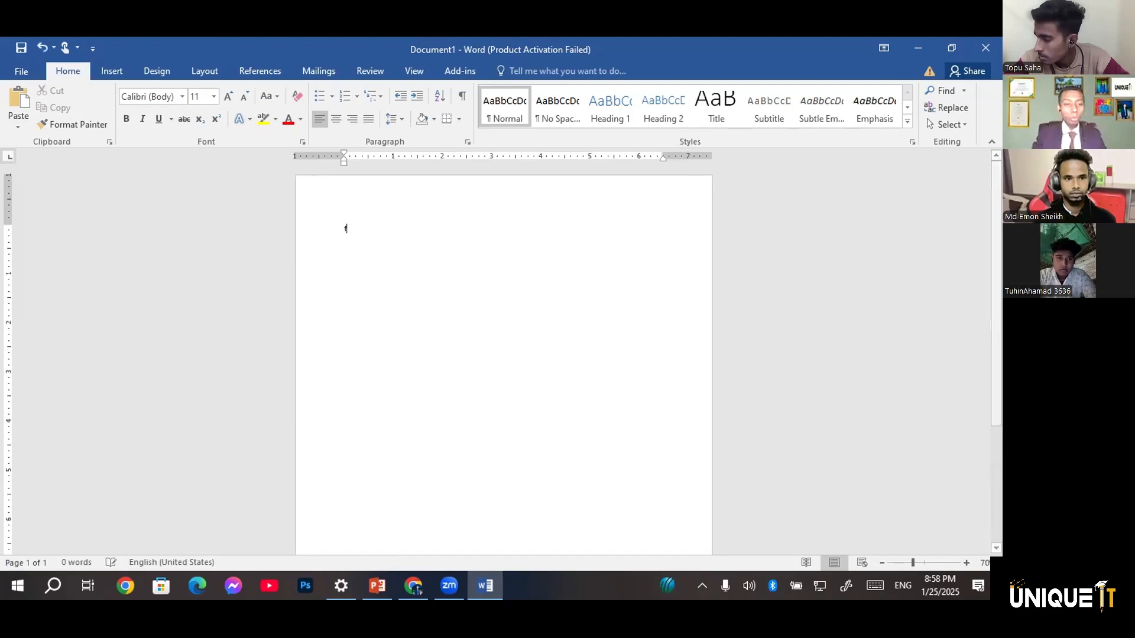
type("fdufiuehiueuie")
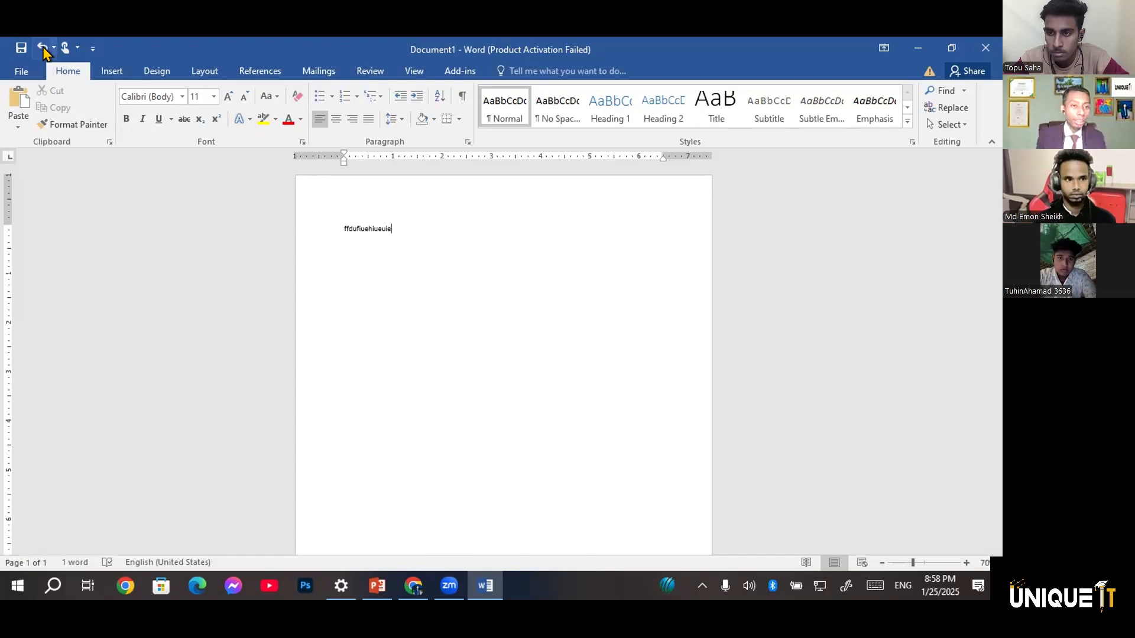
left_click(43, 50)
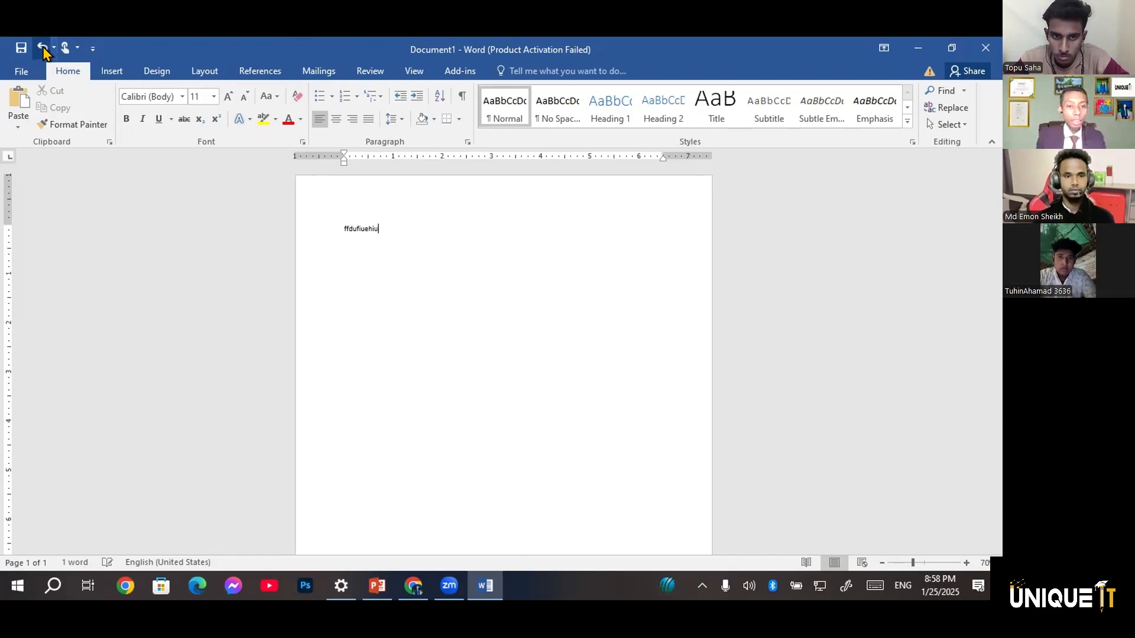
left_click(43, 50)
left_click(43, 50)
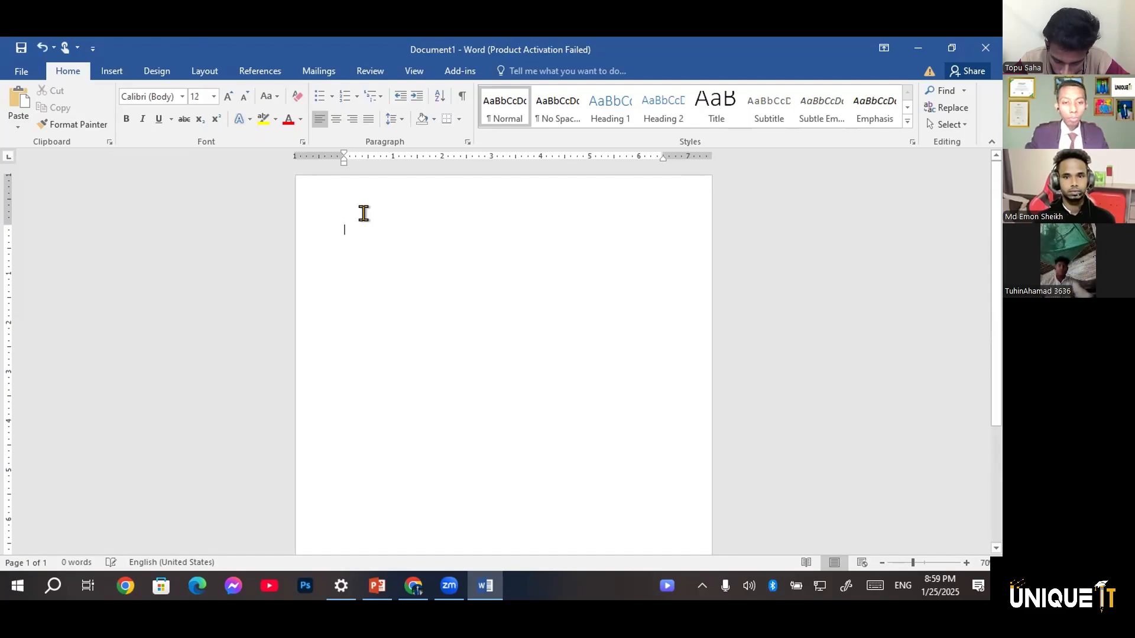
Set the font size to 72 and enter a person's first name in lowercase on the first line
key("ctrl+shift+period")
key("ctrl+shift+period")
key("ctrl+shift+period")
key("ctrl+shift+period")
key("ctrl+shift+period")
key("ctrl+shift+period")
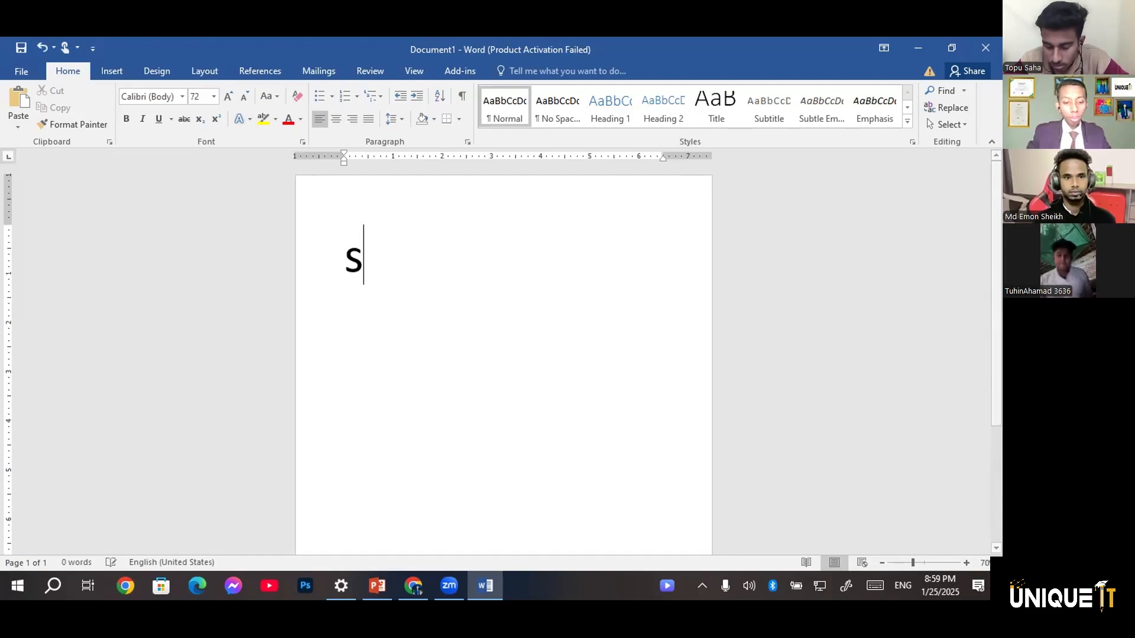
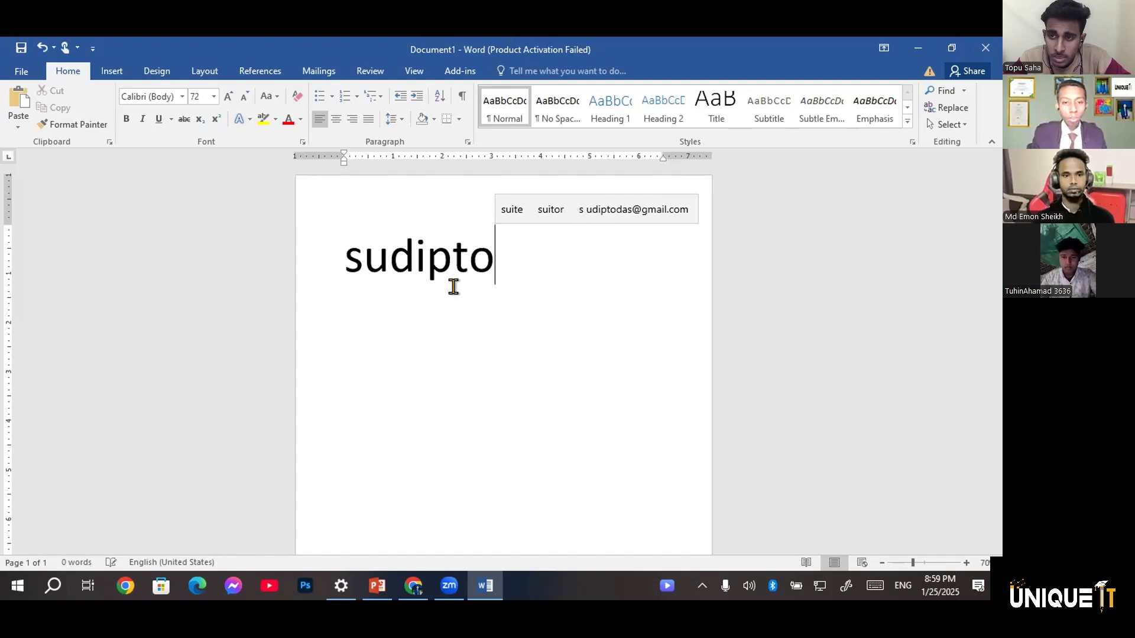
Cut the name on the first line and paste it back into the document
left_click_drag(500, 267, 322, 243)
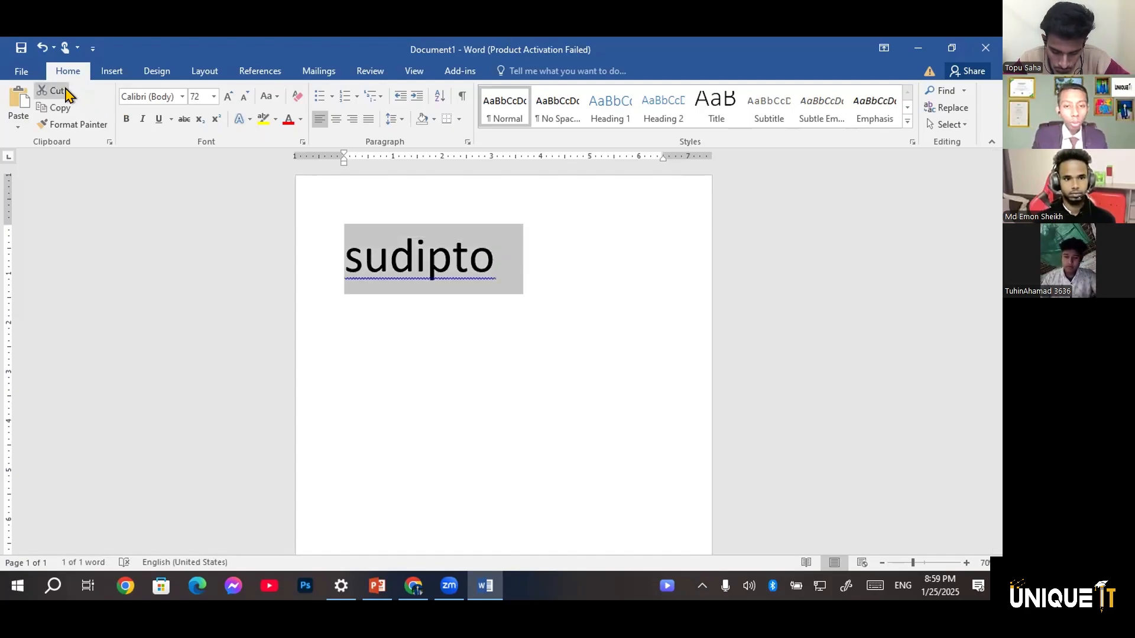
left_click(56, 90)
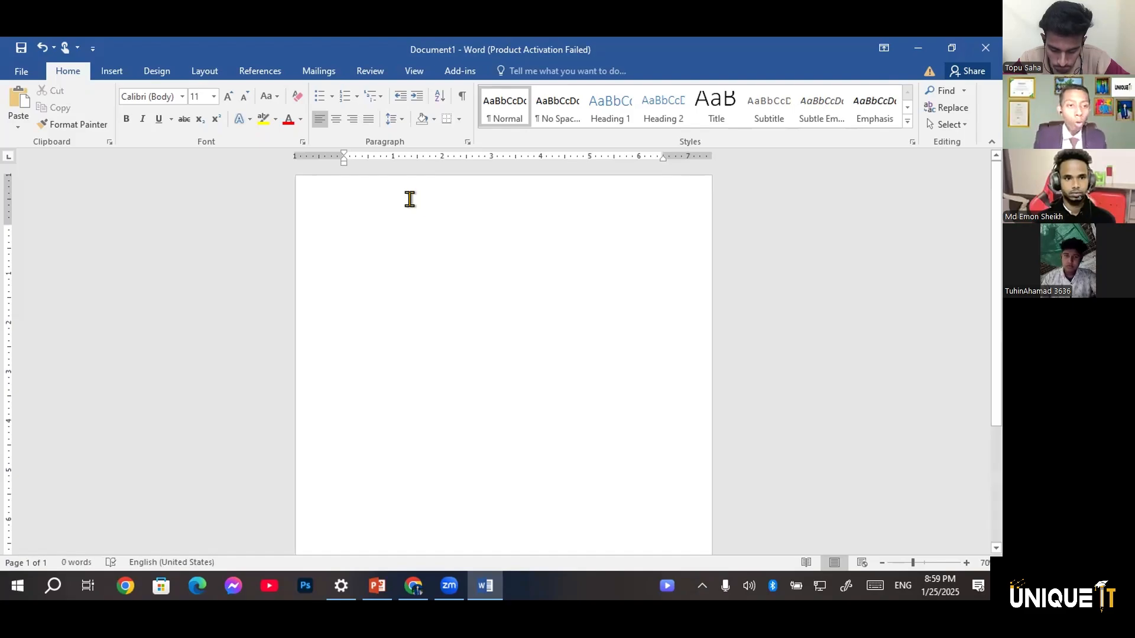
left_click(18, 101)
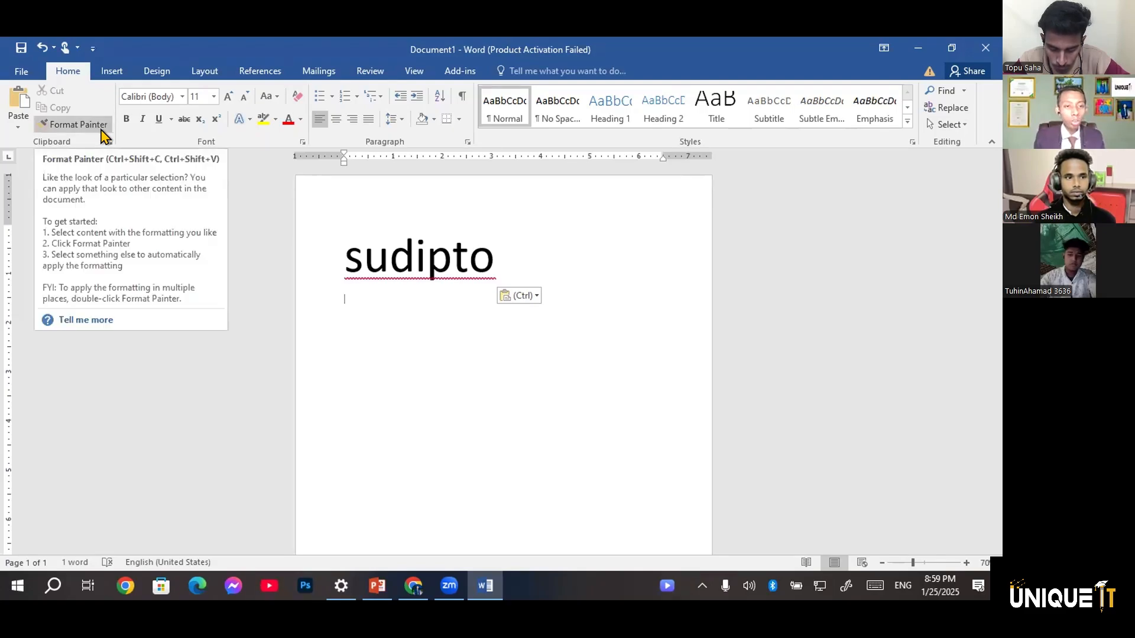
Change the font of the name on the first line to Cooper Black
triple_click(396, 278)
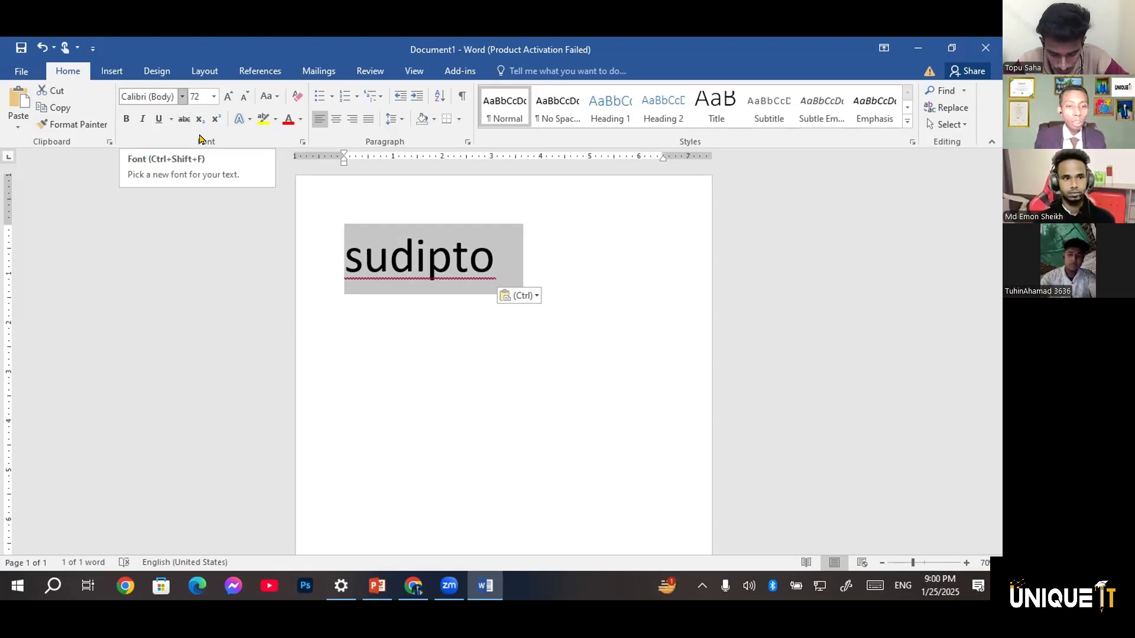
left_click(182, 97)
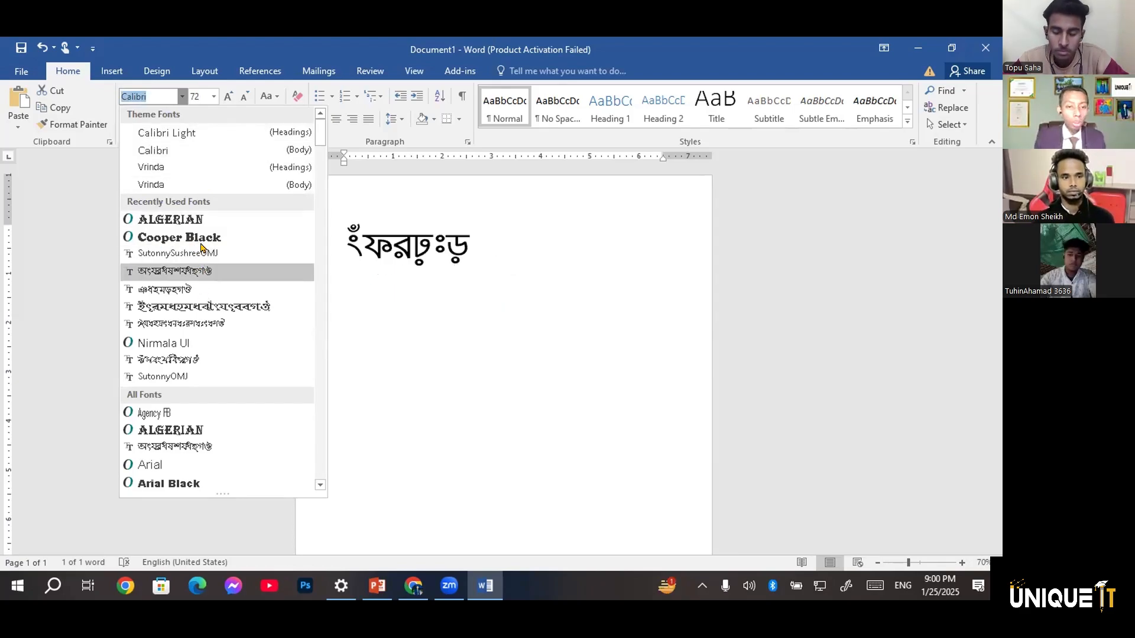
left_click(177, 237)
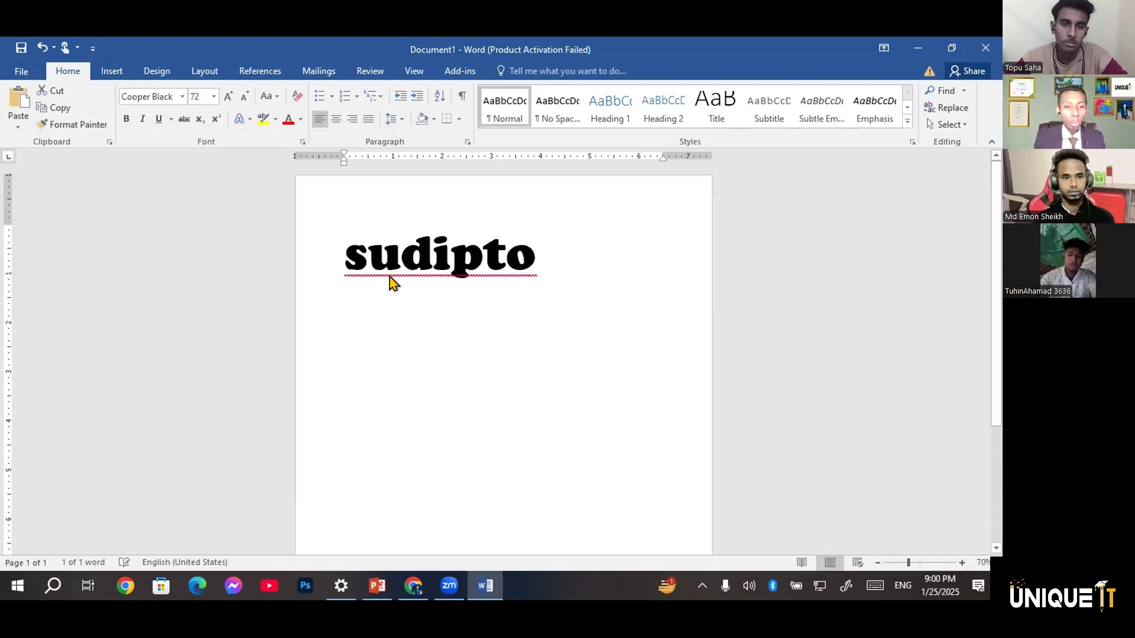
Enlarge the name on the first line step by step to font size 150
triple_click(409, 269)
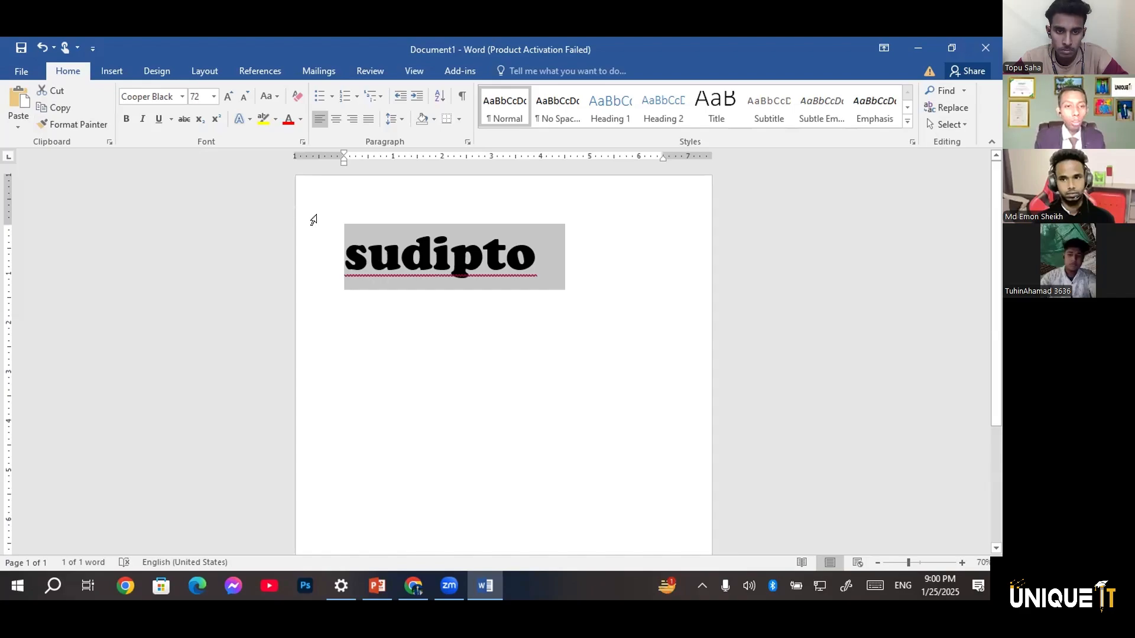
left_click(214, 97)
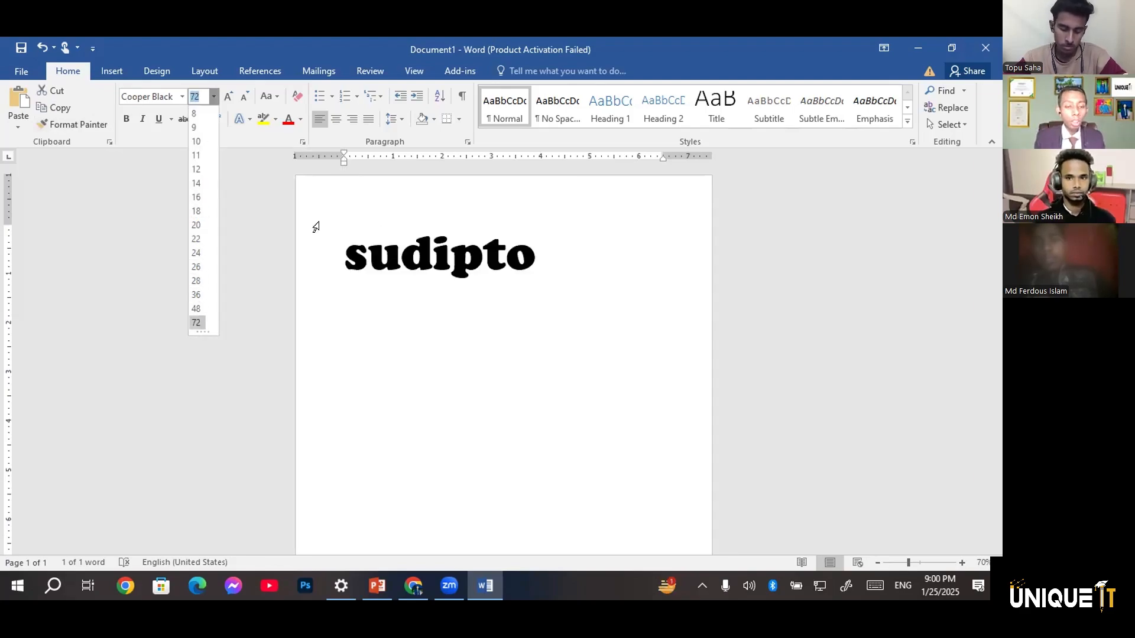
left_click(229, 108)
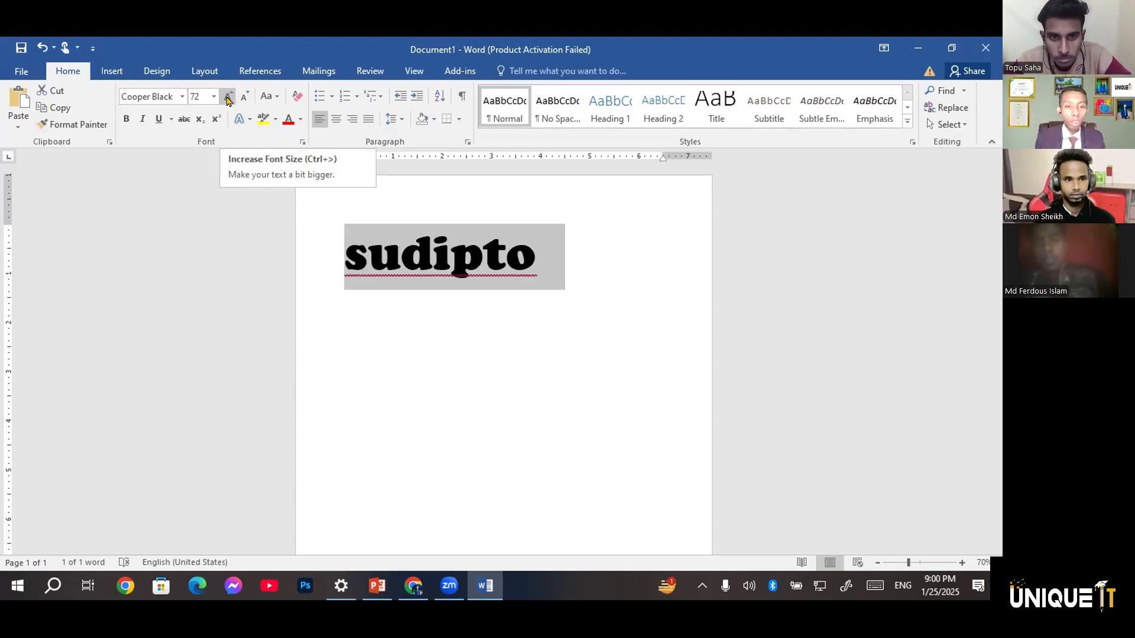
left_click(228, 97)
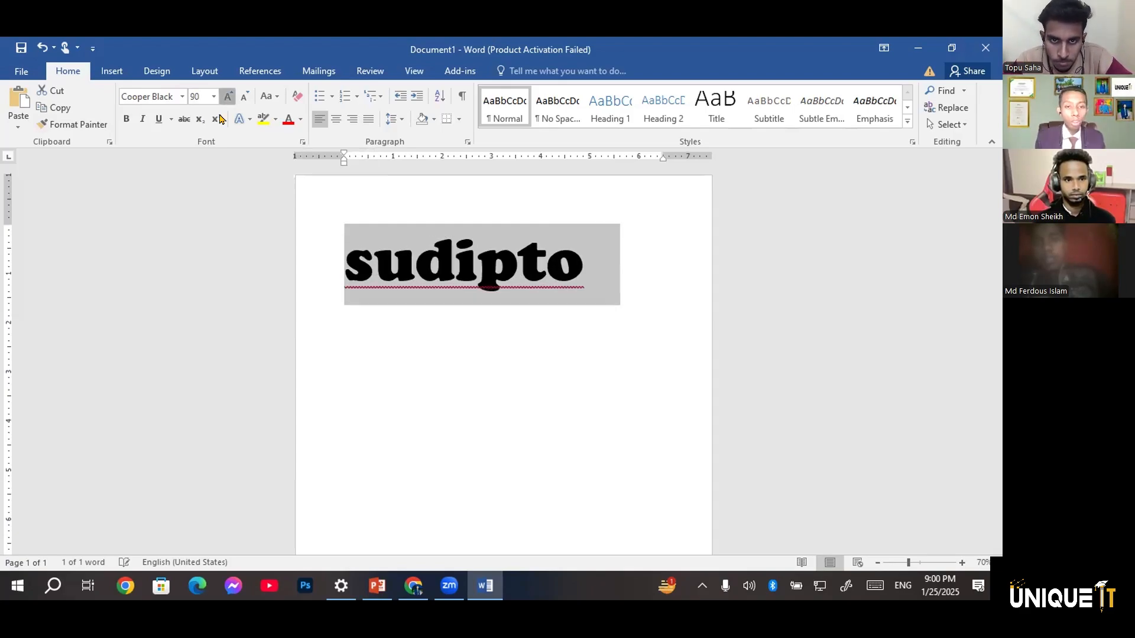
left_click(227, 97)
left_click(227, 97)
left_click(228, 98)
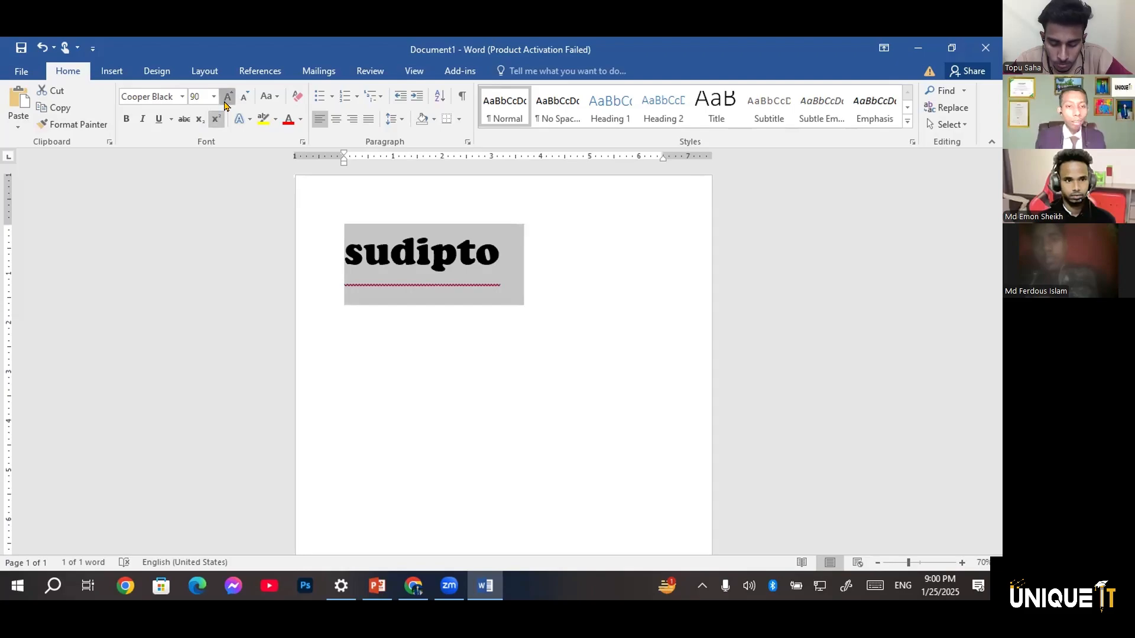
left_click(228, 97)
left_click(228, 98)
left_click(227, 96)
left_click(227, 96)
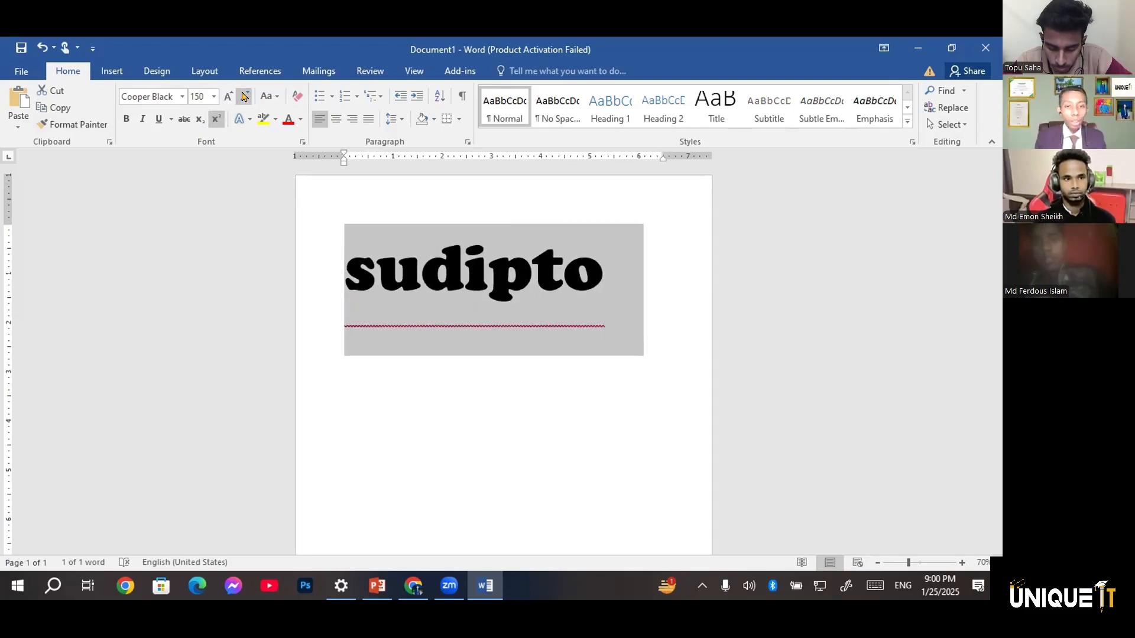
Shrink the selected name step by step to size 28, and enlarge it again to 120
double_click(244, 96)
double_click(244, 96)
double_click(244, 96)
double_click(244, 96)
double_click(244, 96)
left_click(244, 96)
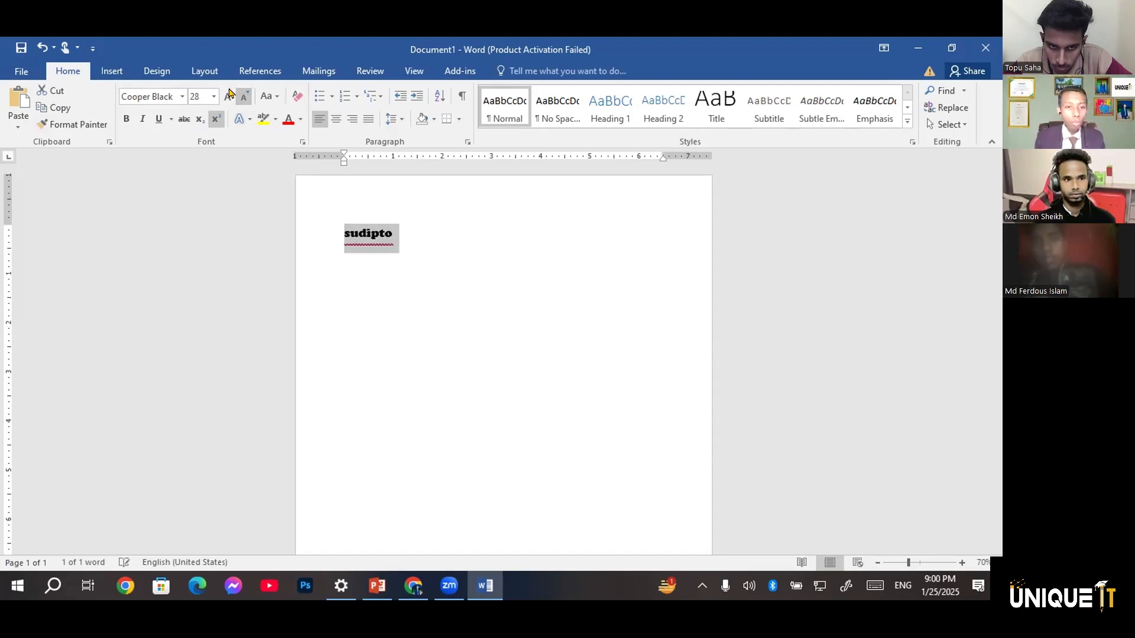
left_click(227, 97)
double_click(228, 96)
double_click(228, 96)
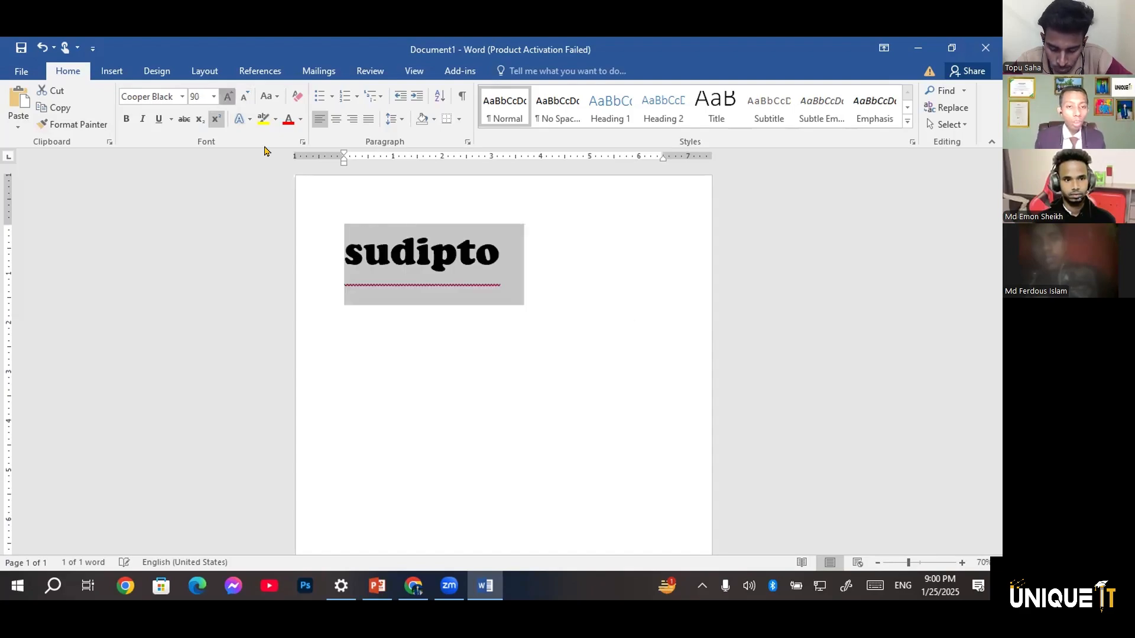
Change the font of the selected name to Times New Roman and deselect it
left_click(181, 97)
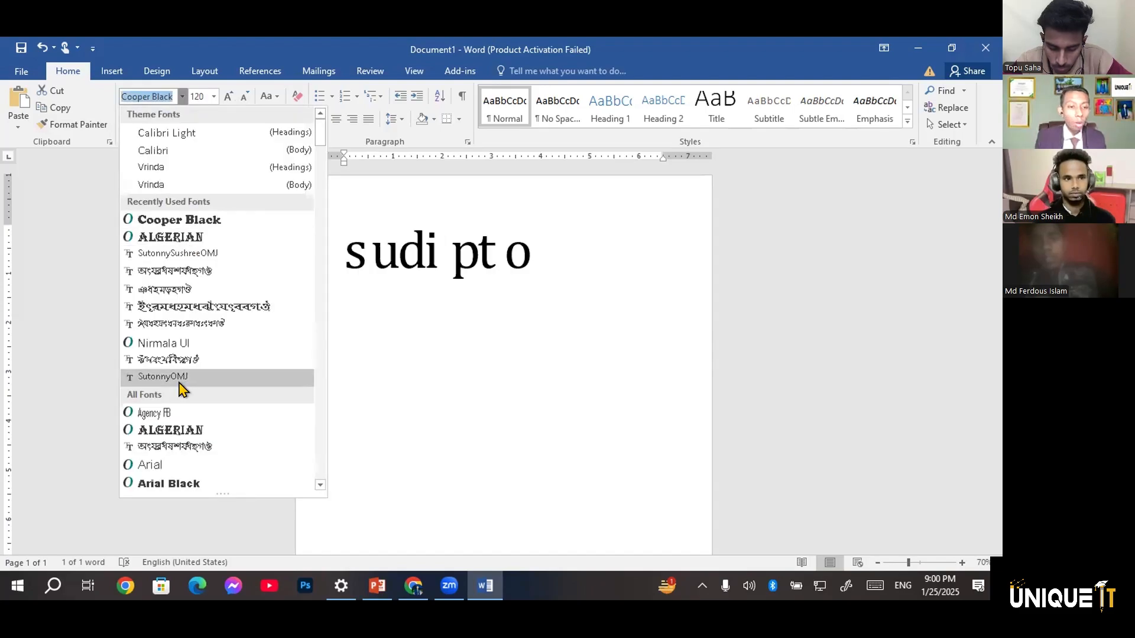
scroll(180, 387, "down", 20)
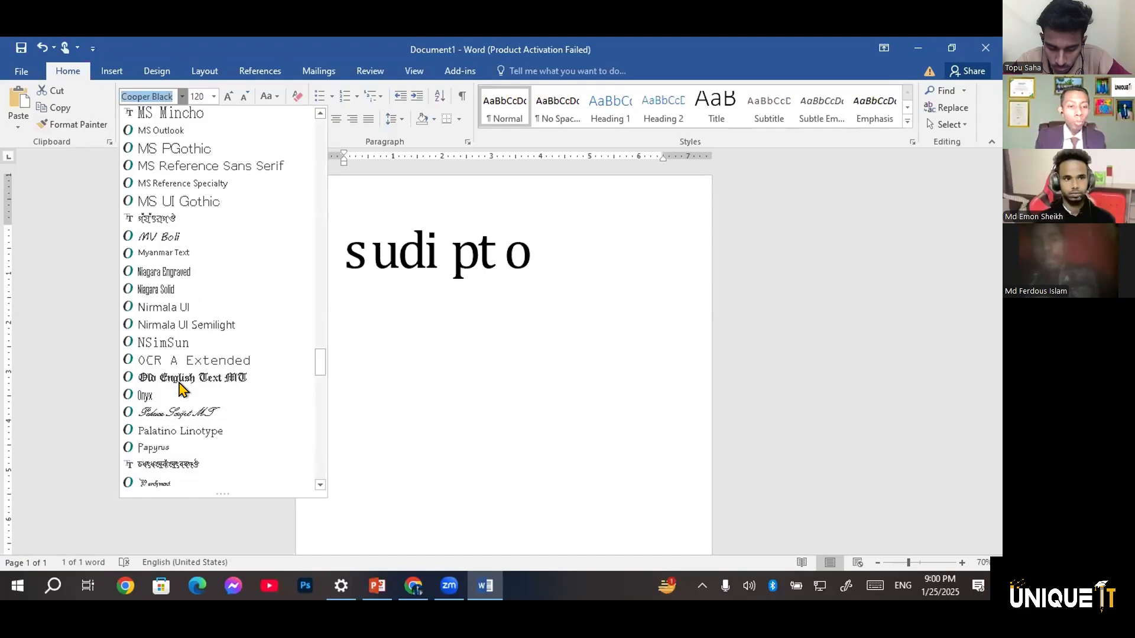
scroll(181, 387, "down", 2)
scroll(180, 387, "down", 20)
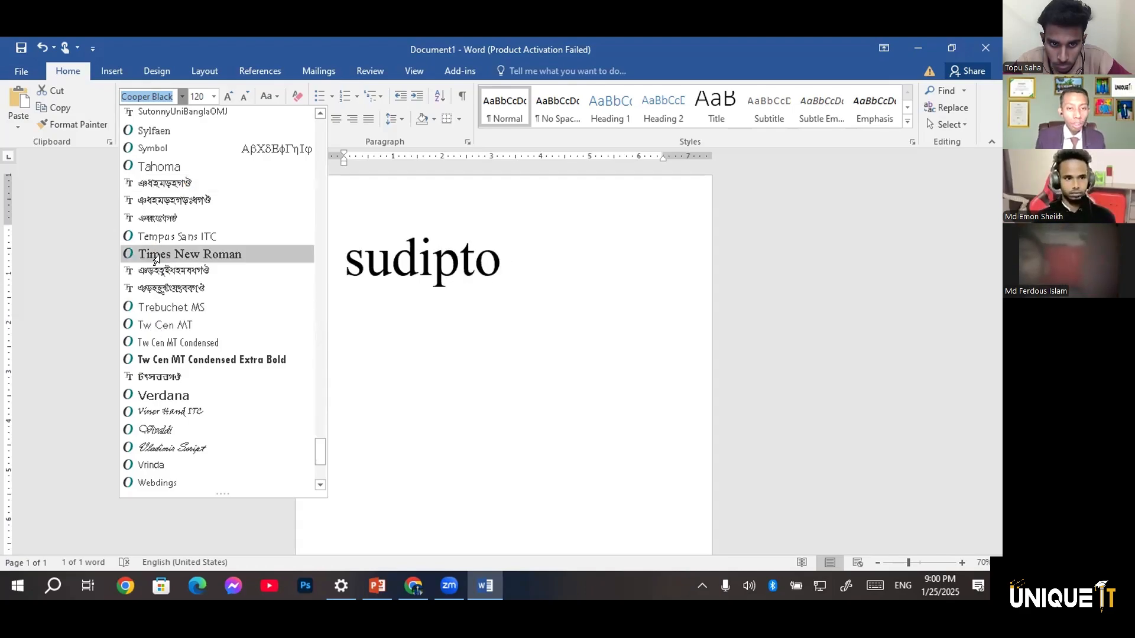
left_click(260, 255)
left_click(429, 318)
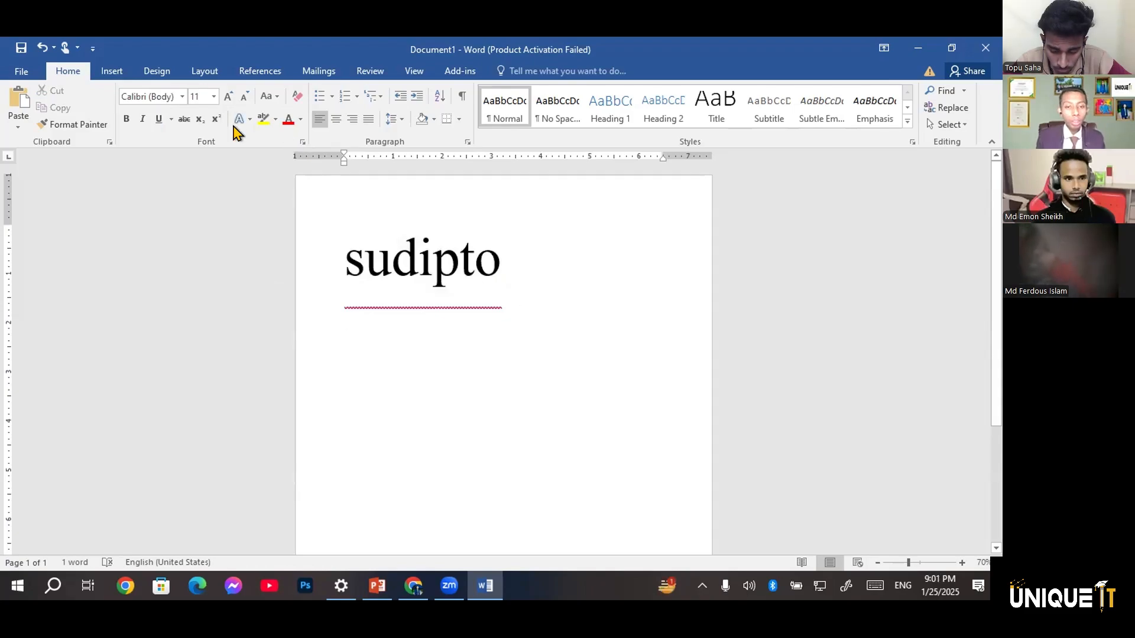
Remove the superscript formatting from all text in the document
key("ctrl+a")
left_click(216, 120)
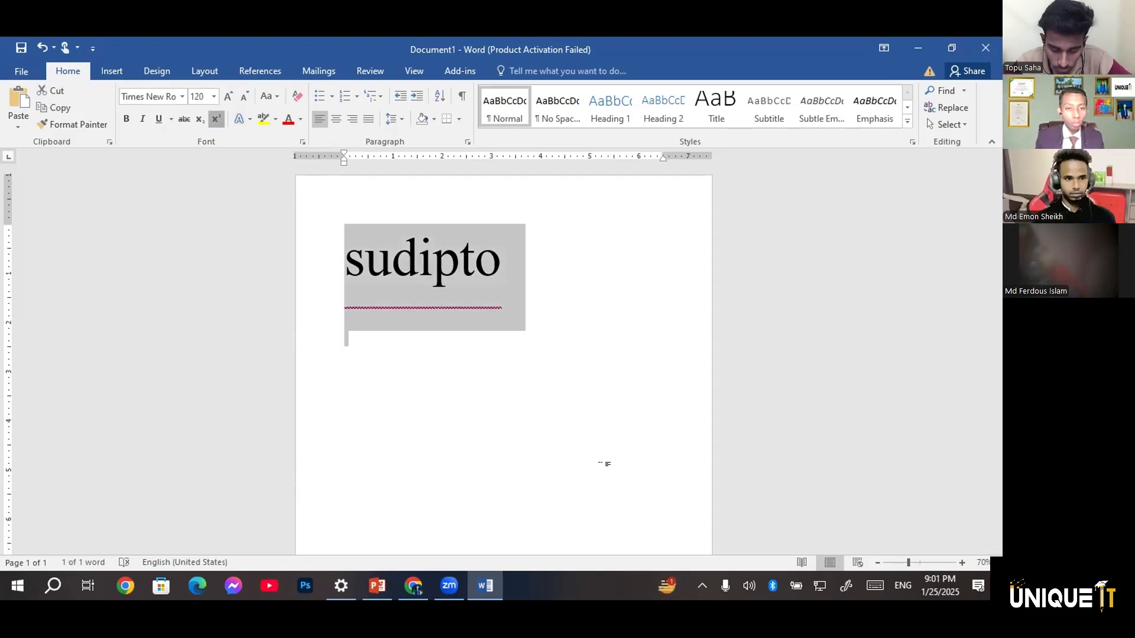
left_click(586, 453)
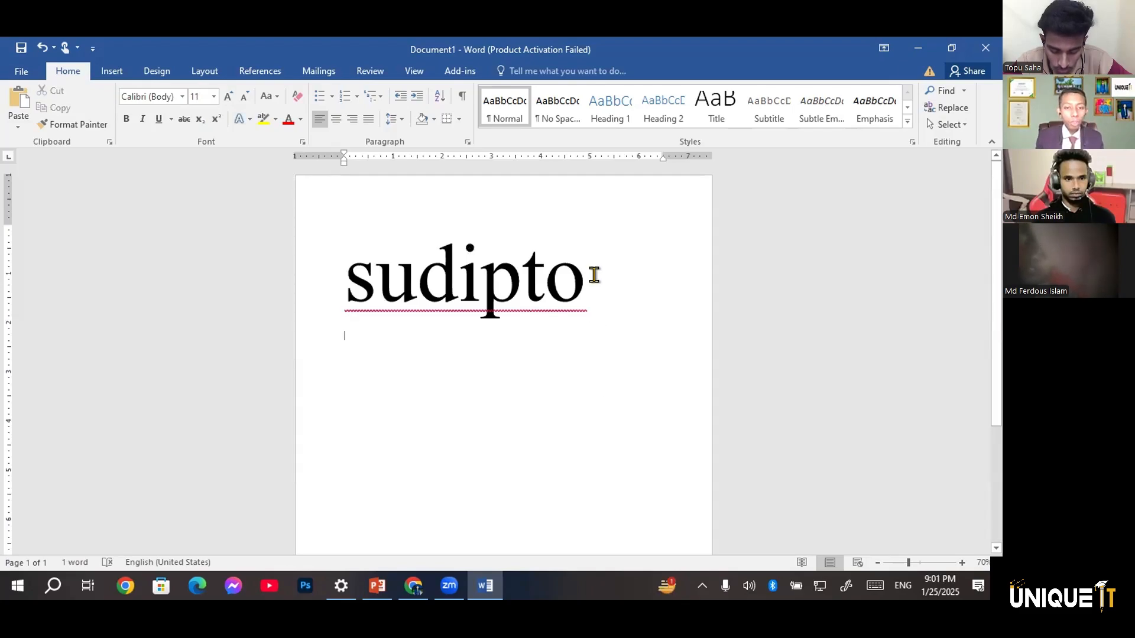
Make the name on the first line bold and italic
left_click_drag(381, 273, 312, 271)
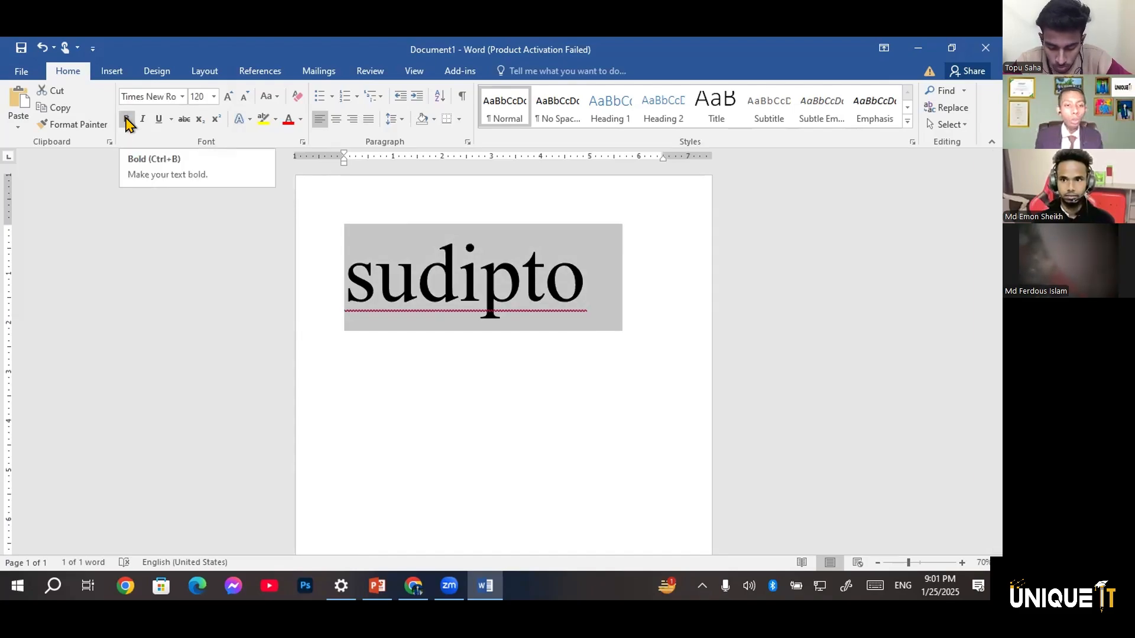
left_click(126, 122)
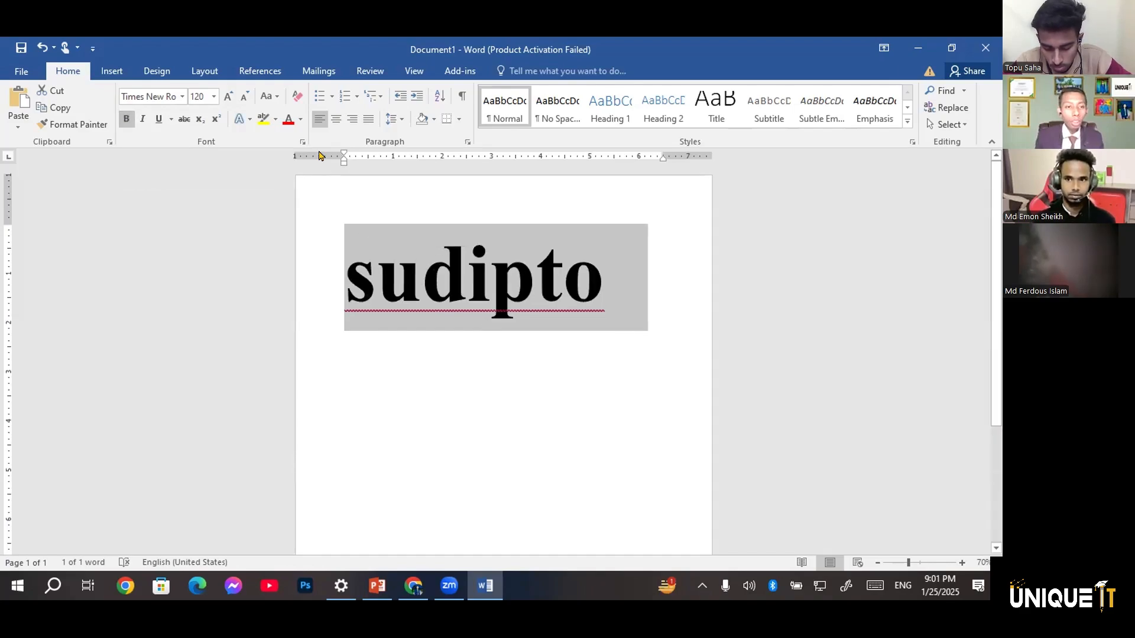
left_click(145, 121)
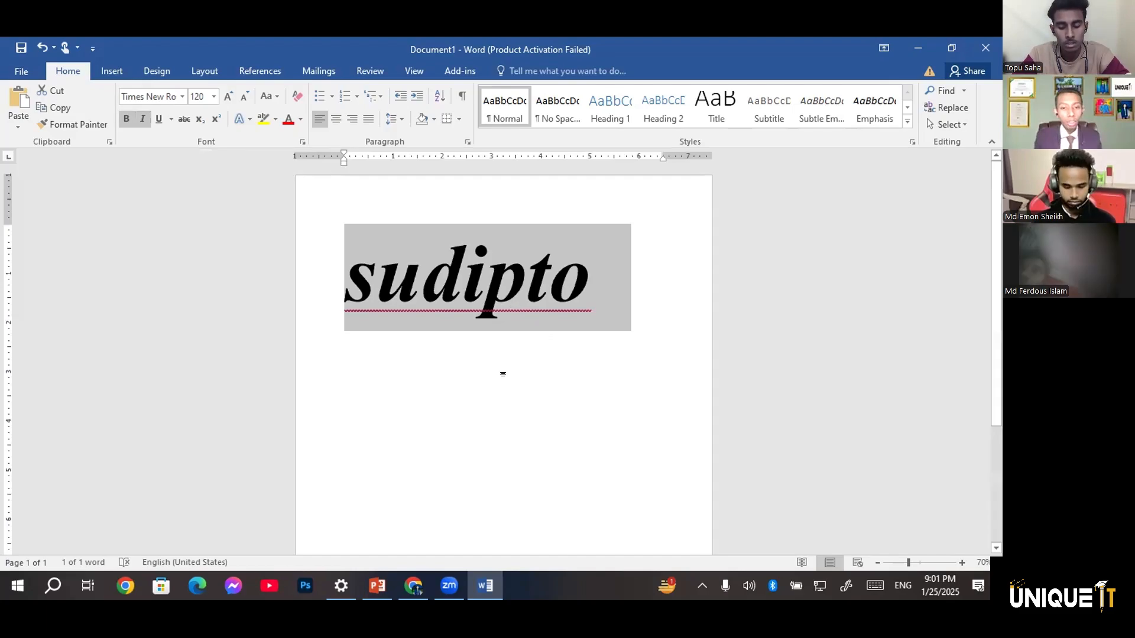
key("Down")
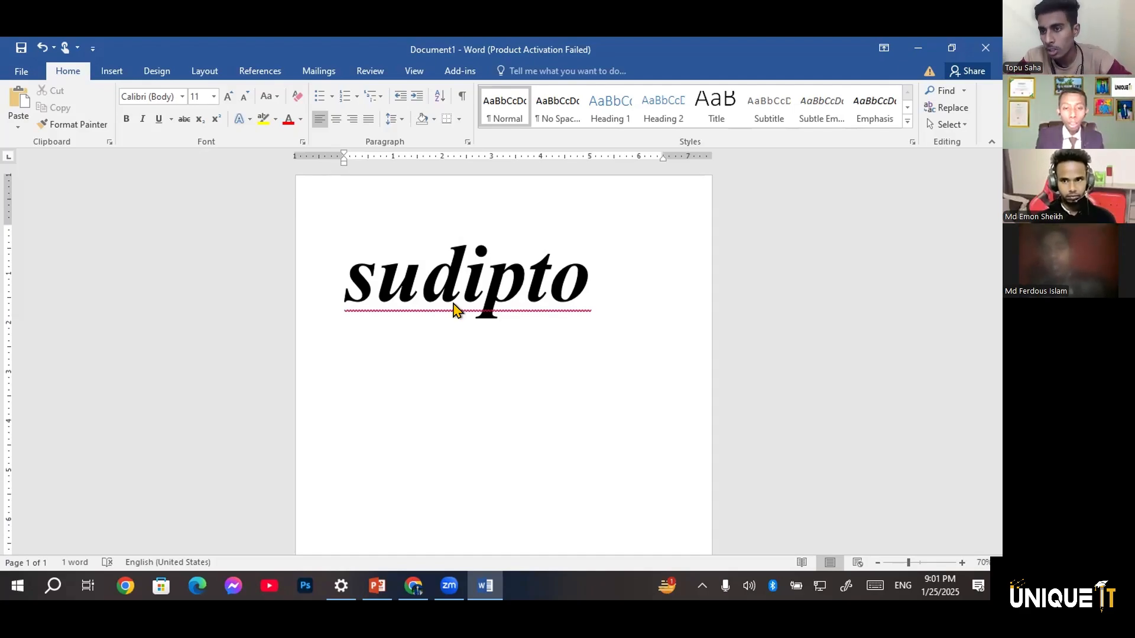
Dismiss the proofing marks under the name by ignoring all its spelling flags and ignoring the capitalization suggestion once
right_click(319, 352)
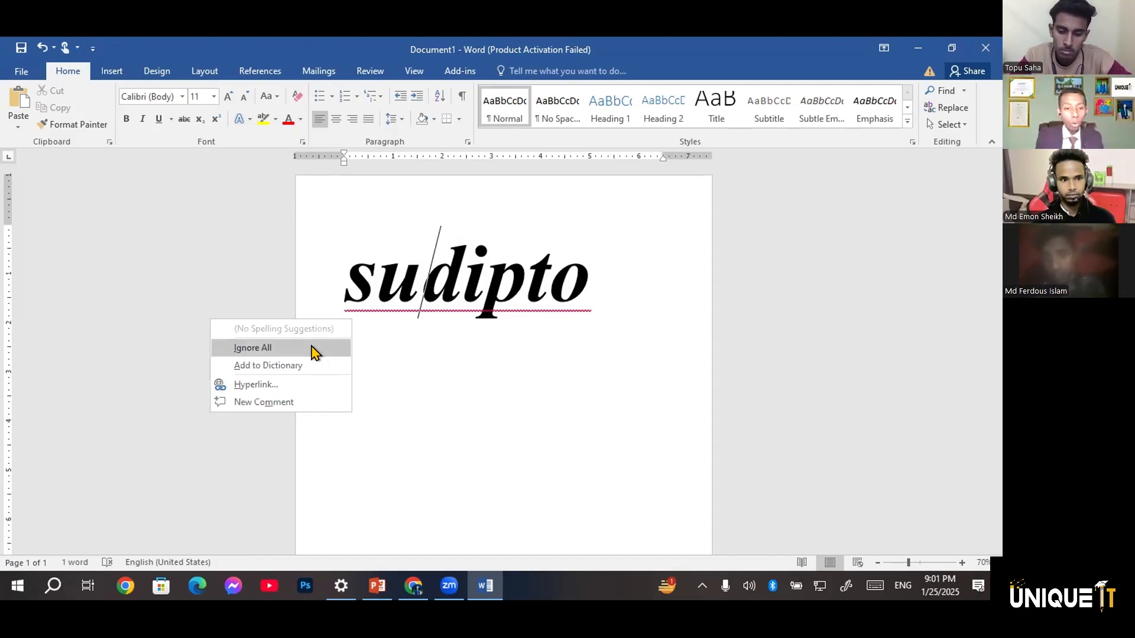
key("Return")
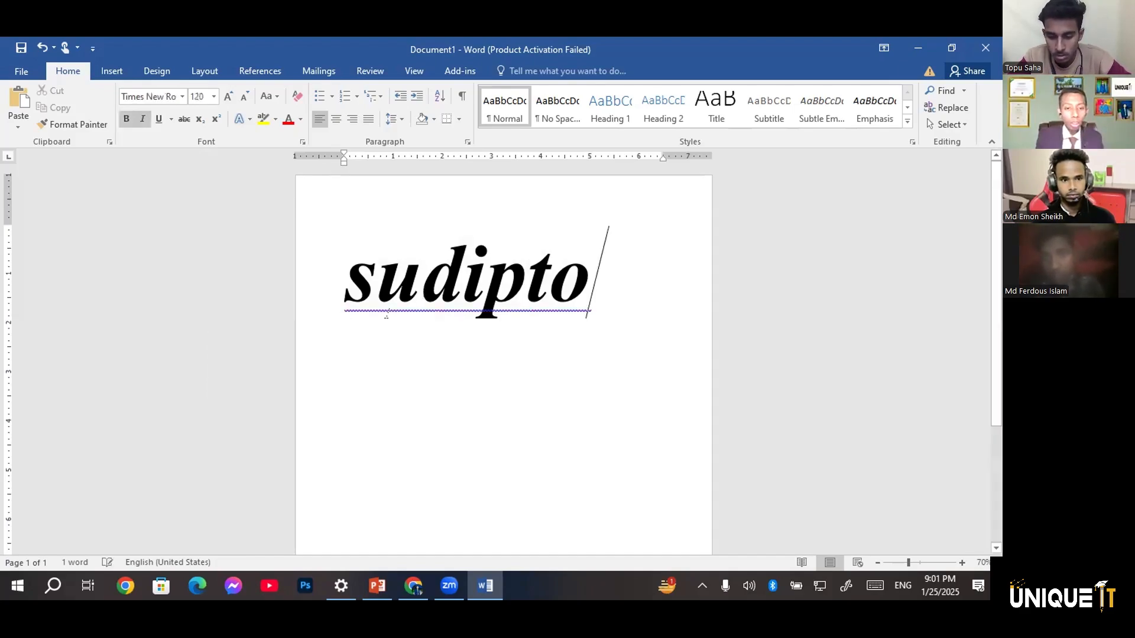
left_click(387, 316)
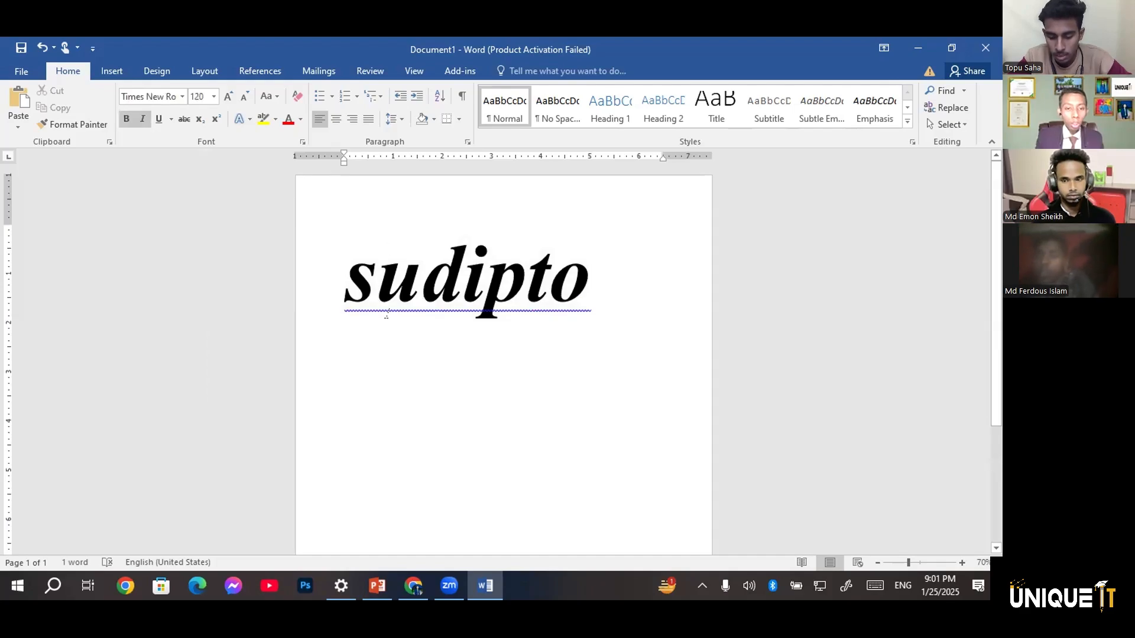
right_click(310, 322)
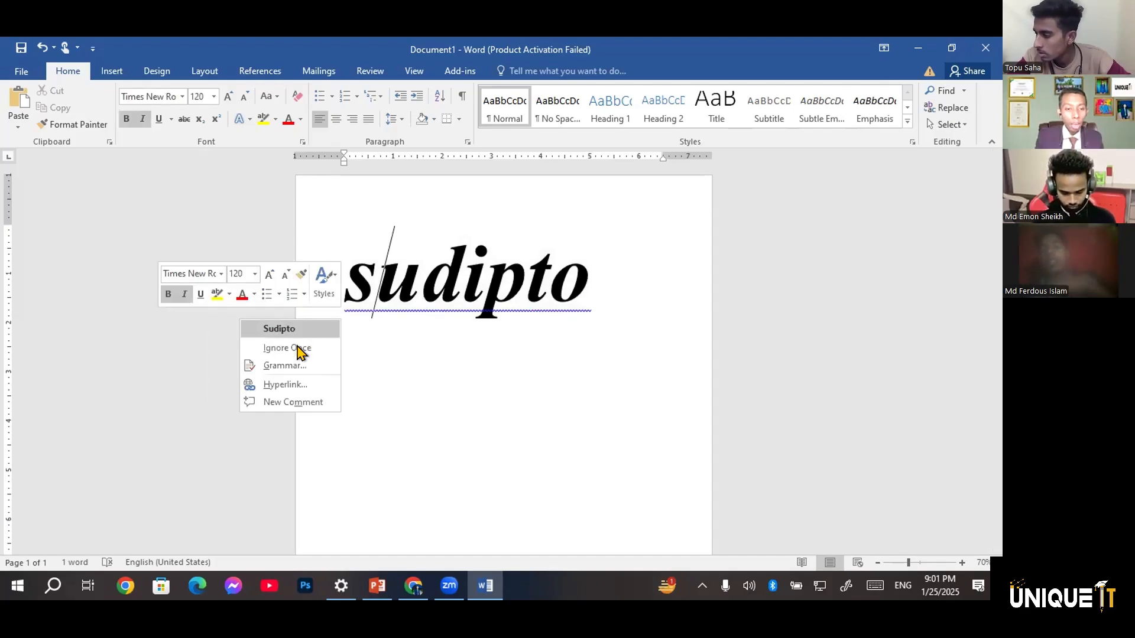
left_click(297, 348)
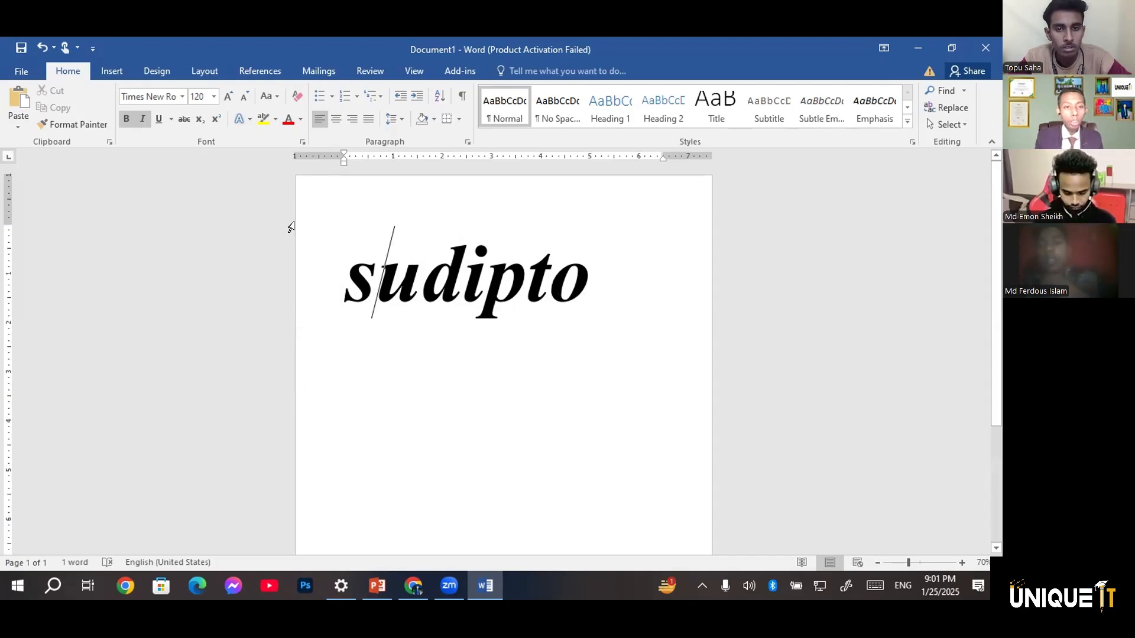
Underline the name on the first line and deselect it
left_click(594, 290)
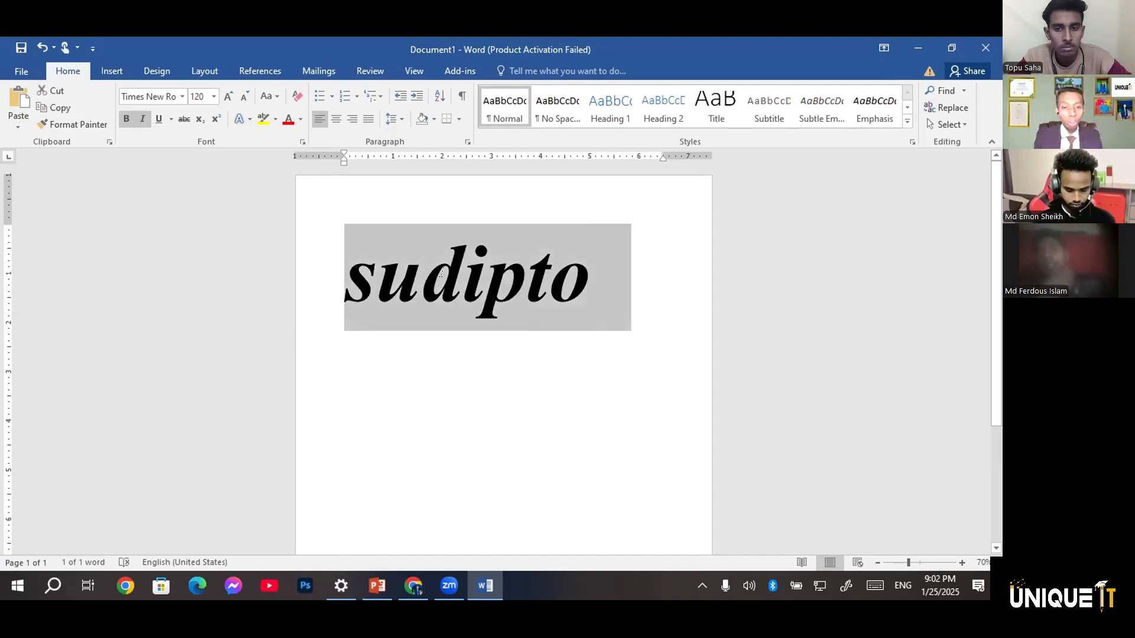
left_click(341, 256)
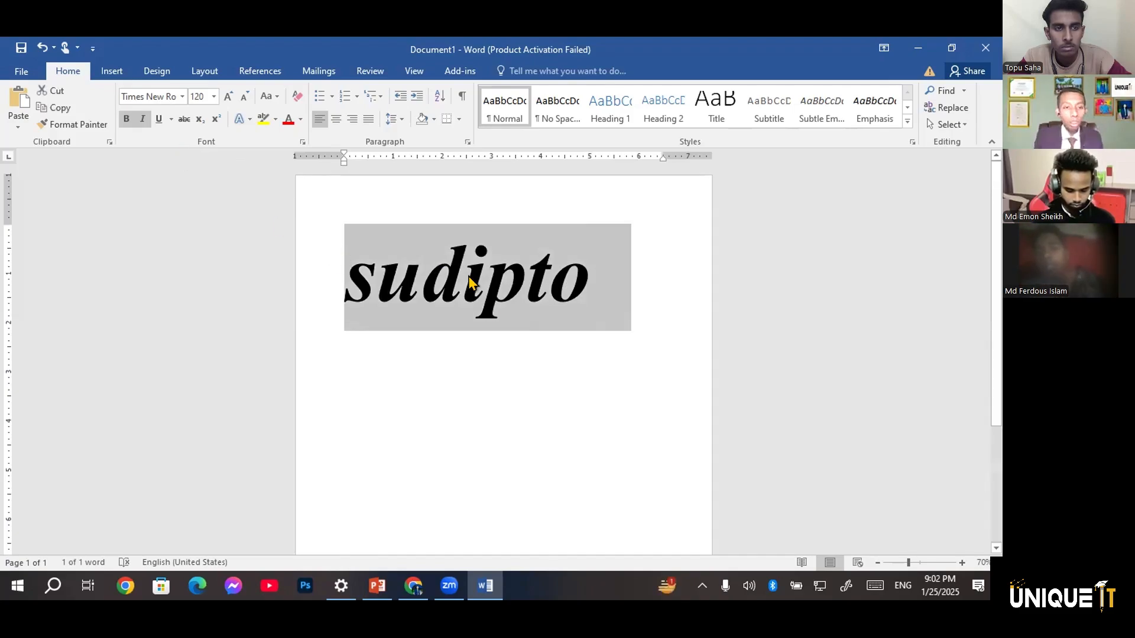
left_click(159, 119)
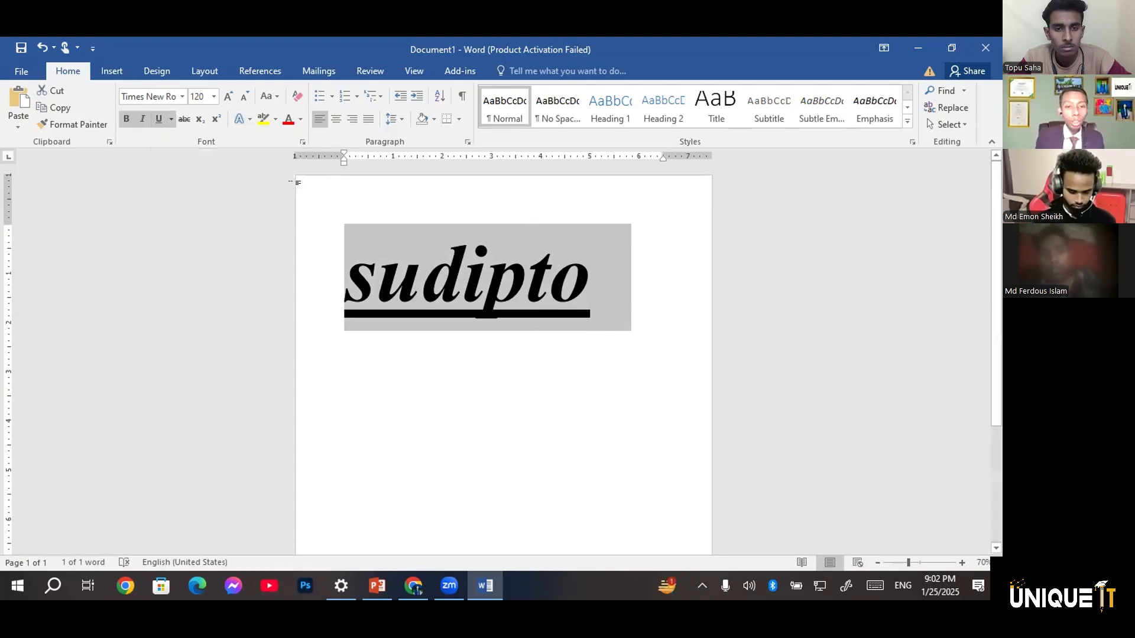
left_click(489, 479)
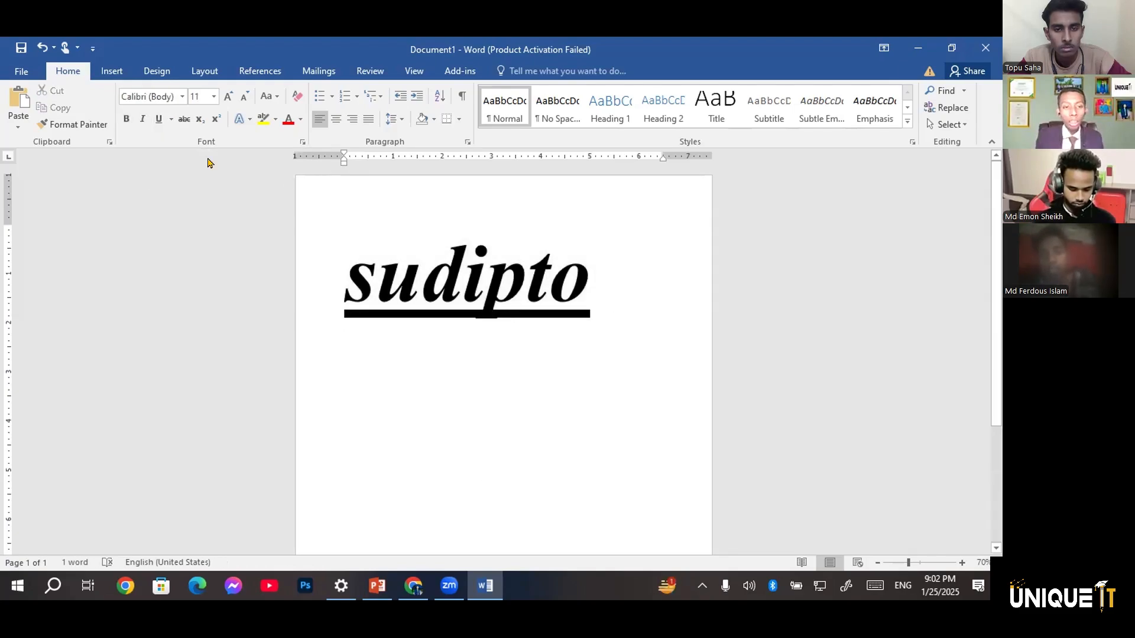
Select all the text and change the underline of the name on the first line to the wavy style
left_click(171, 120)
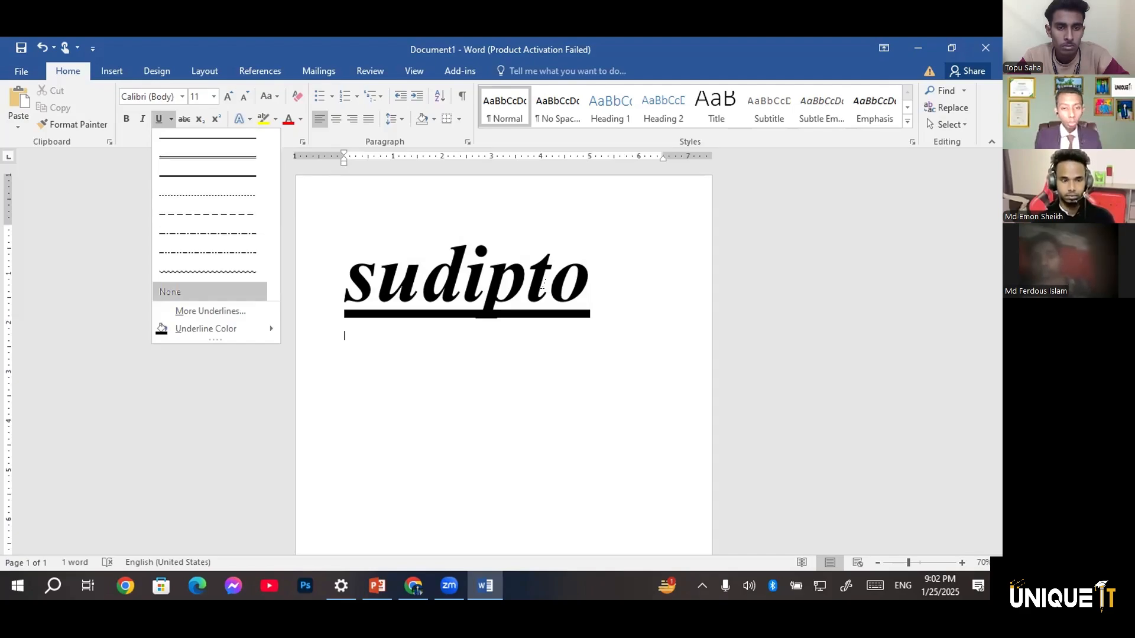
left_click(542, 284)
key("ctrl+a")
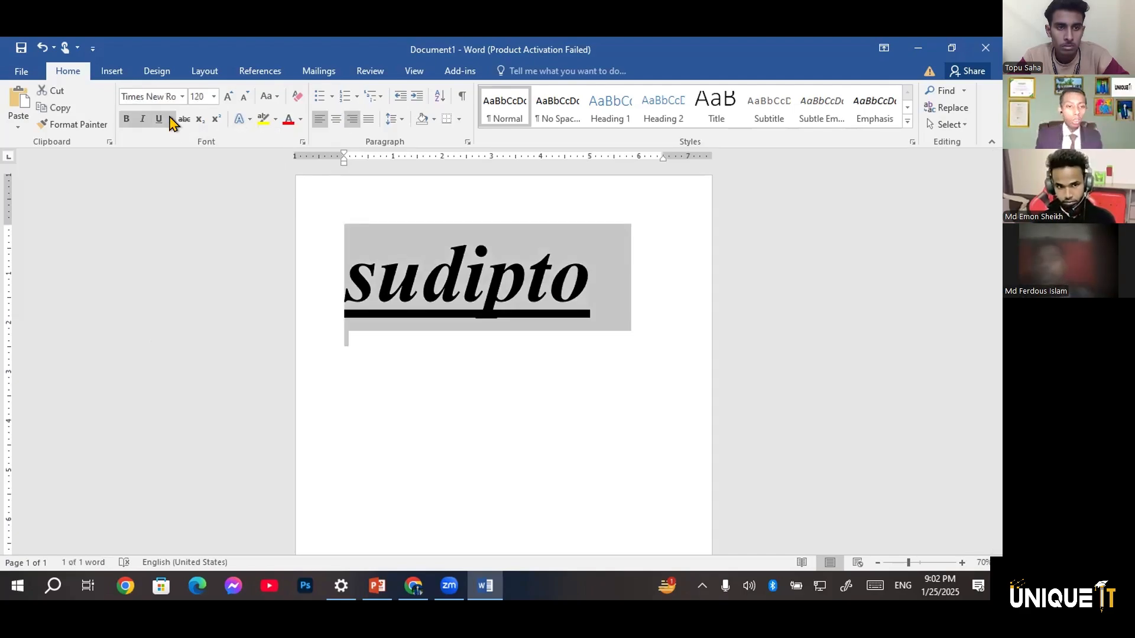
left_click(171, 120)
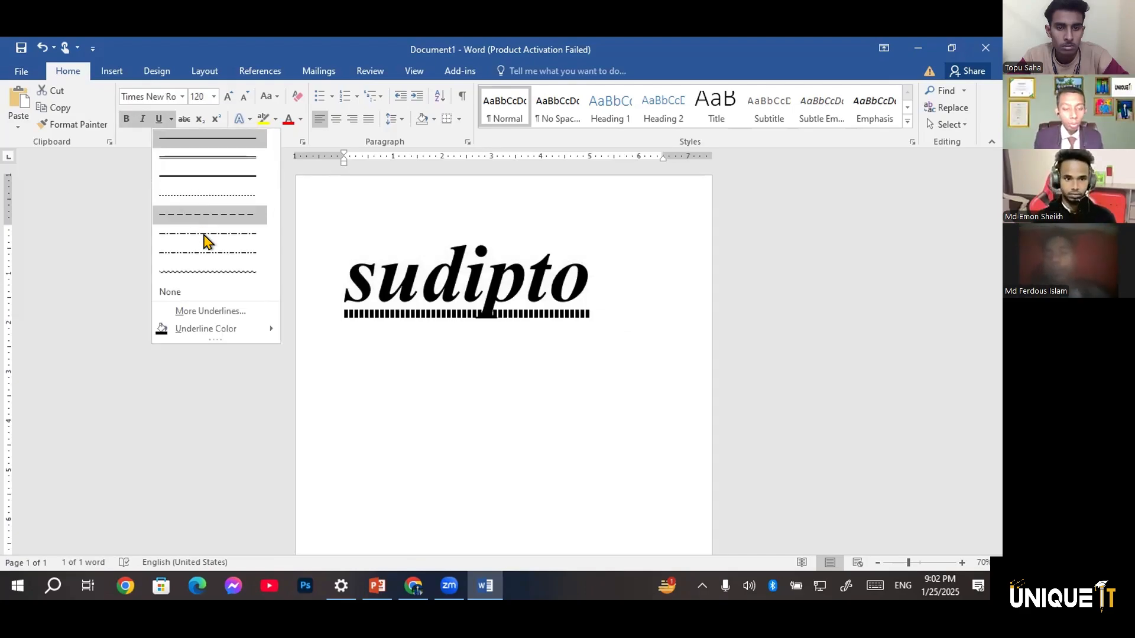
left_click(199, 270)
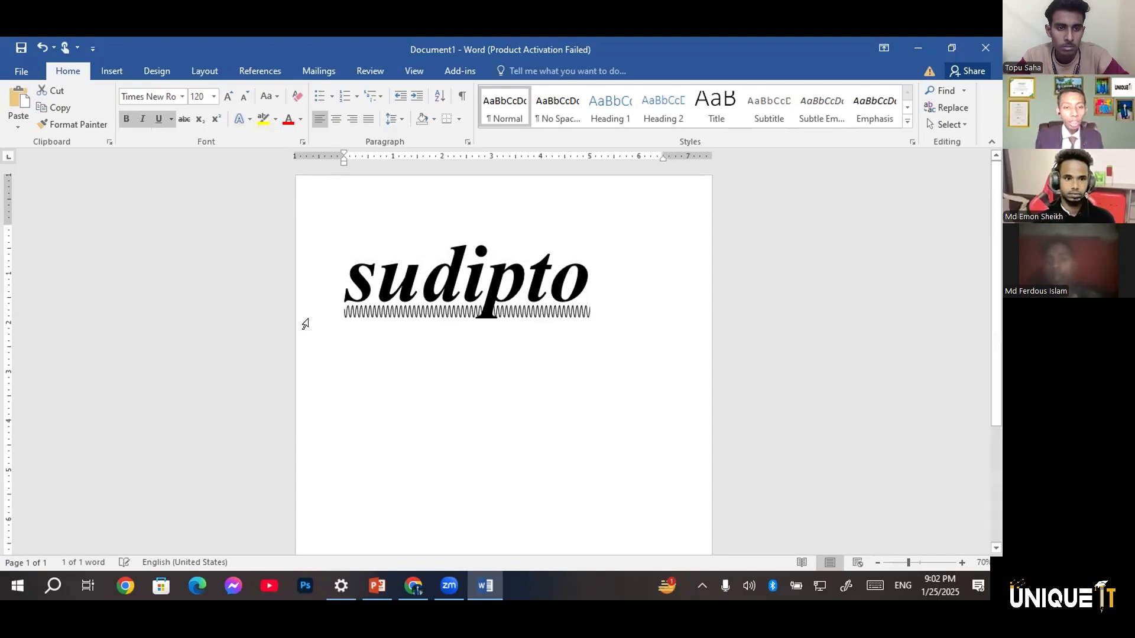
Color the wavy underline of the name red and deselect the text
key("ctrl+a")
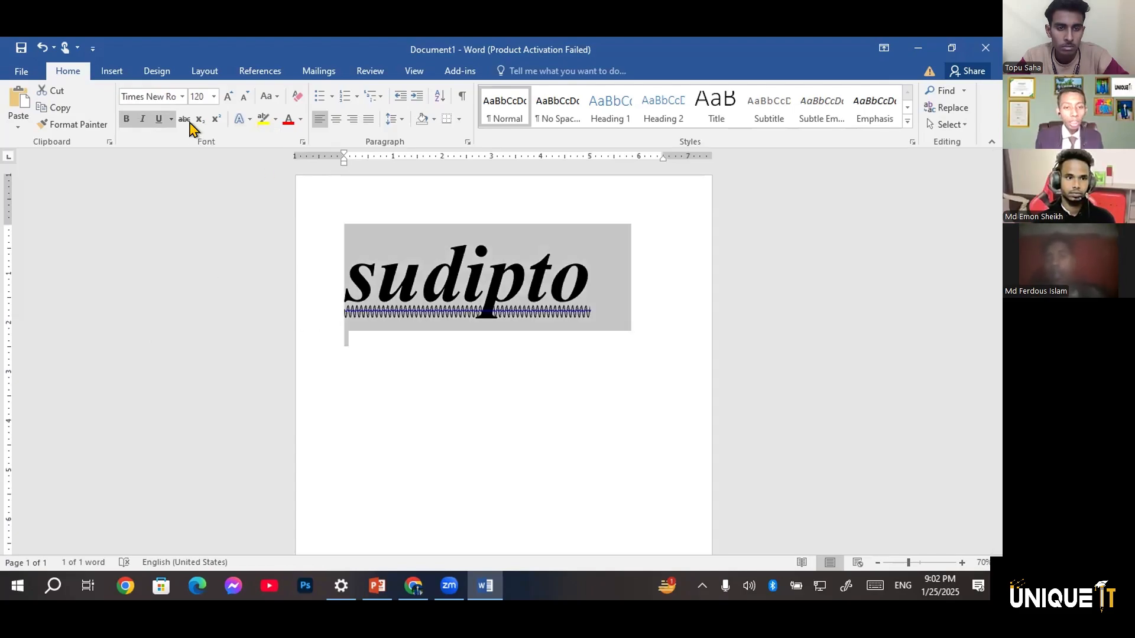
left_click(171, 120)
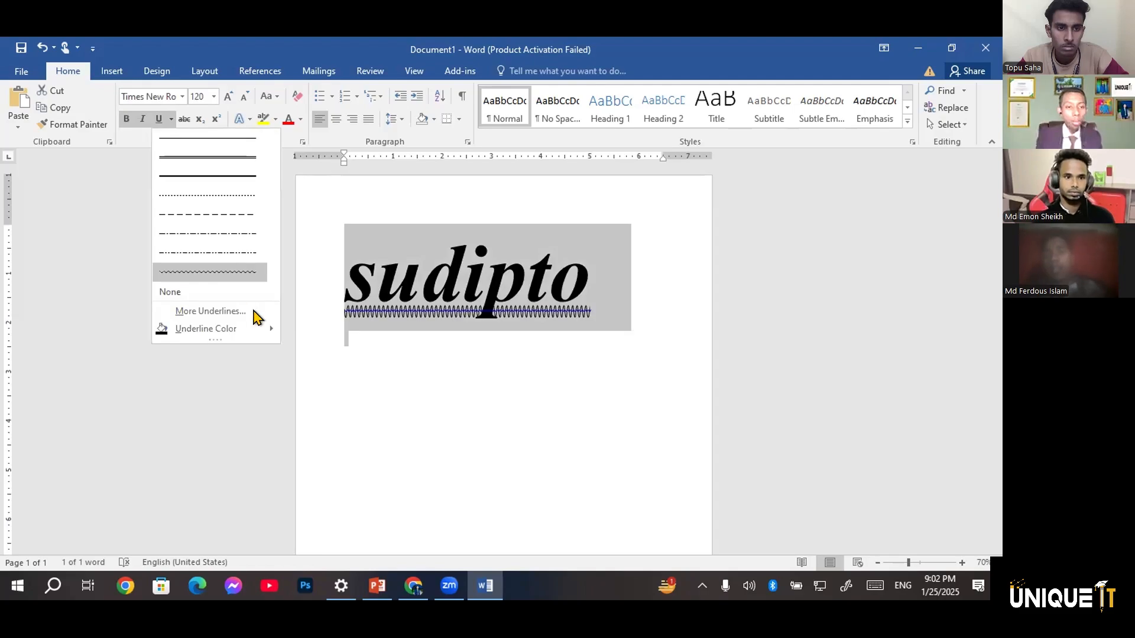
mouse_move(263, 329)
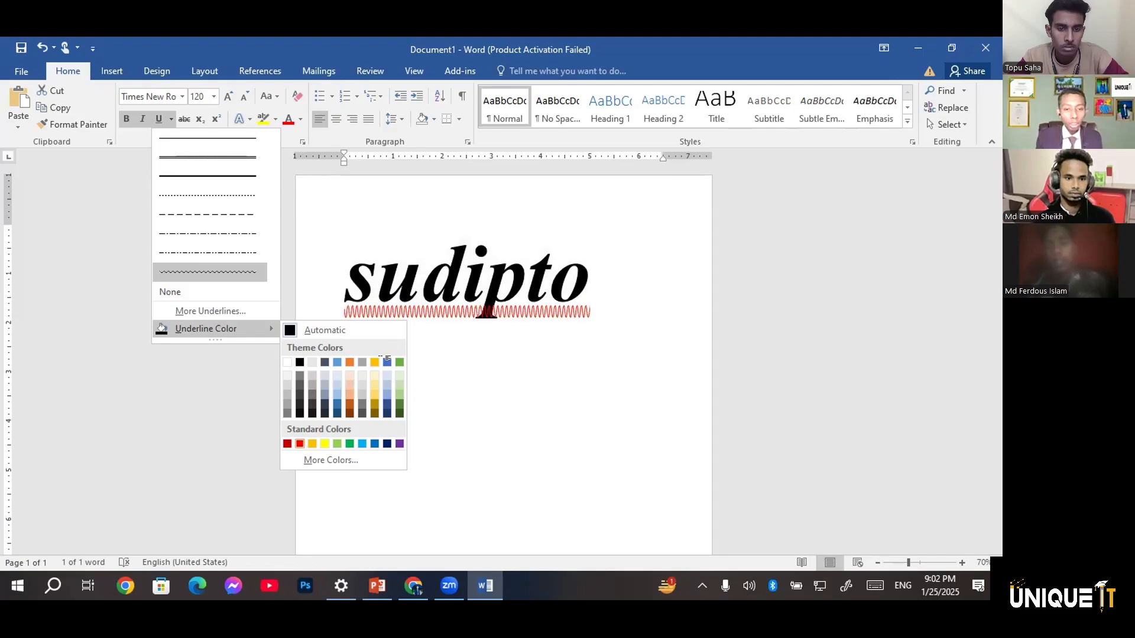
left_click(387, 362)
left_click(396, 331)
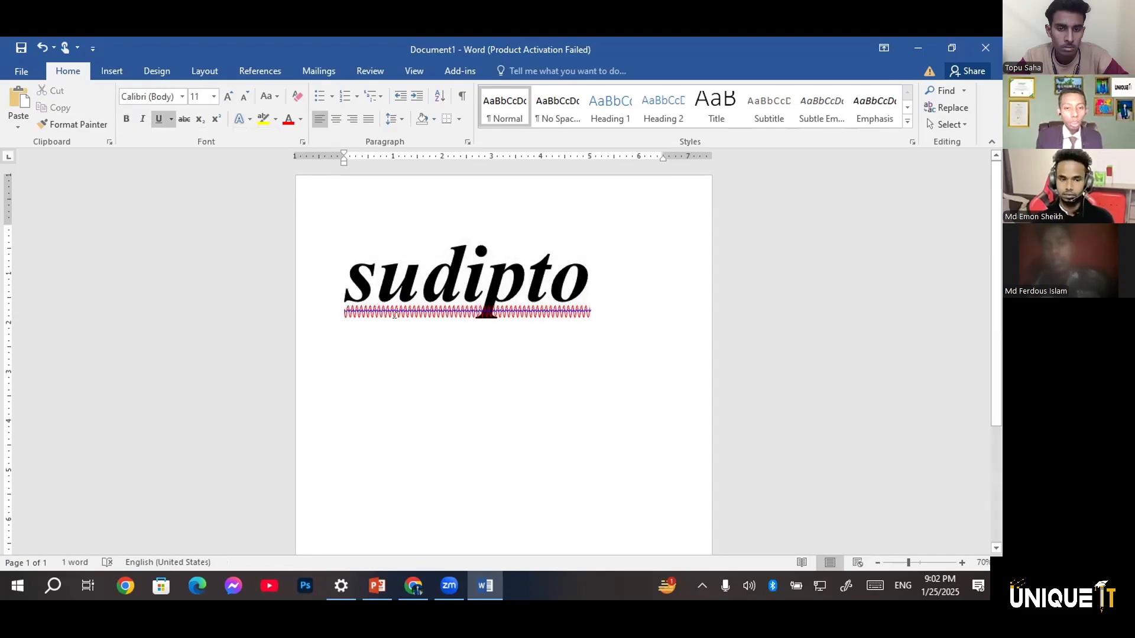
Review the additional underline styles and underline colors available for the name in the Font dialog, and close it without changes
left_click(387, 286)
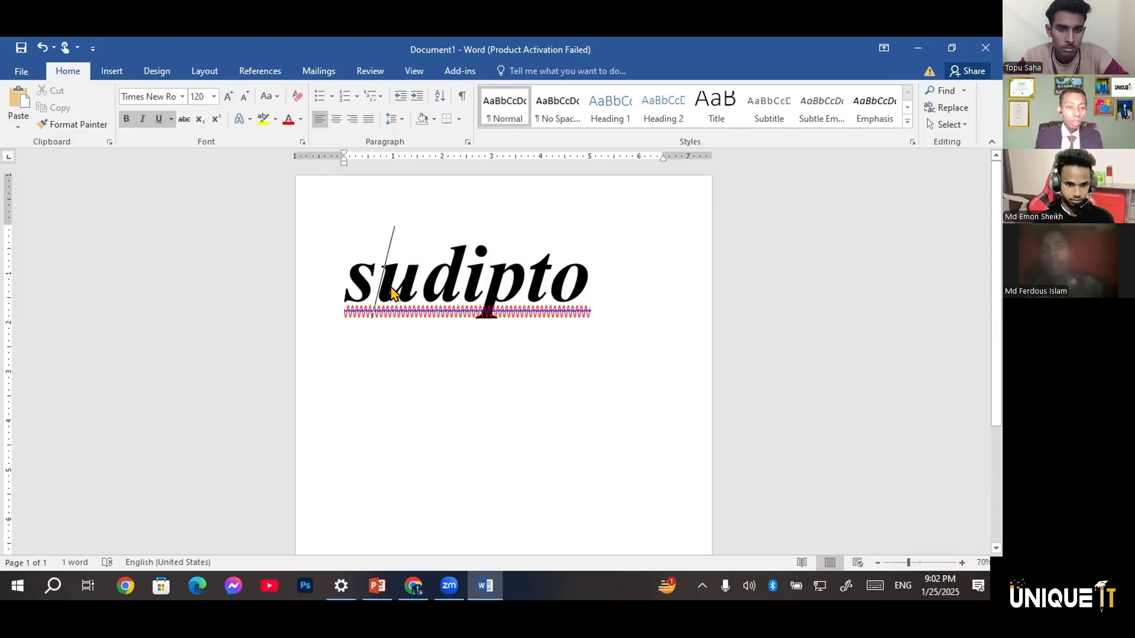
key("ctrl+a")
left_click(171, 120)
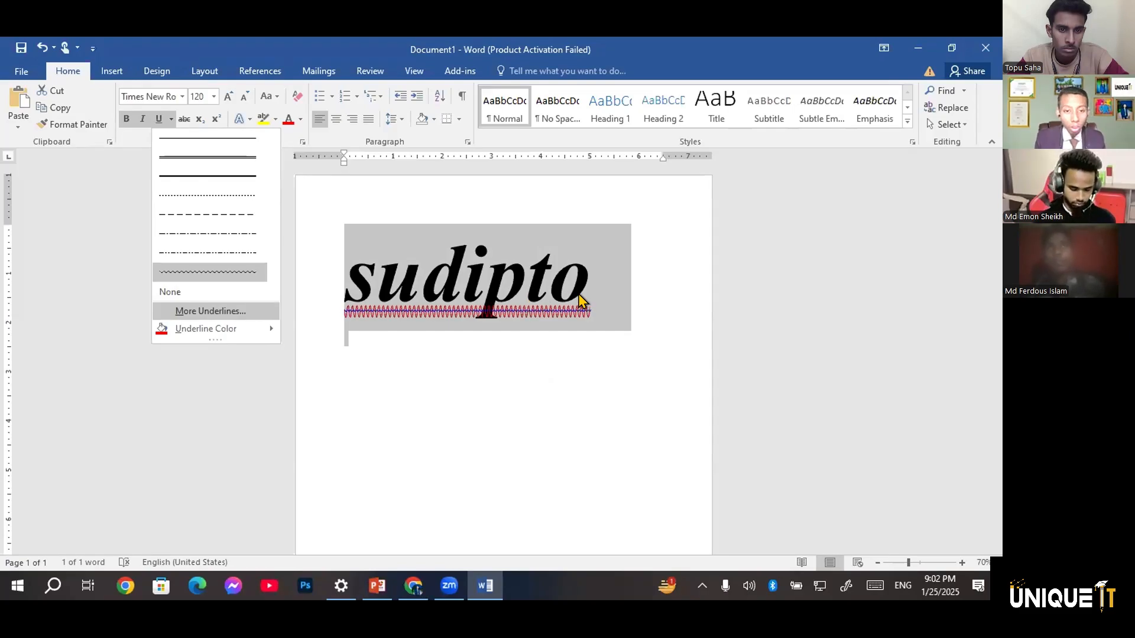
key("Return")
left_click(534, 296)
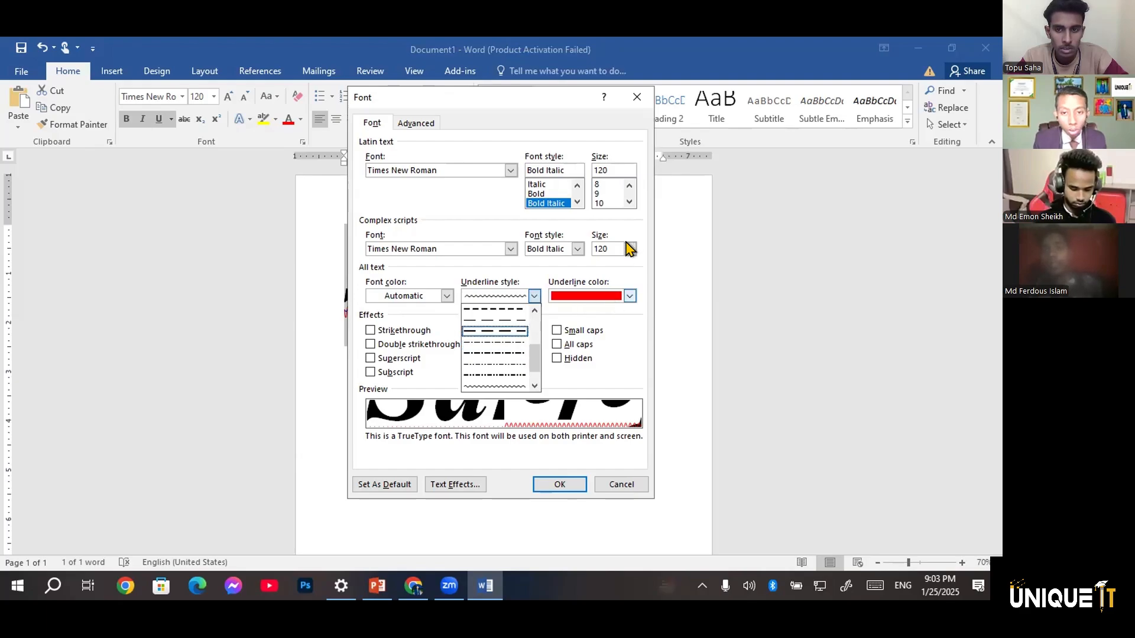
left_click(630, 296)
left_click(630, 248)
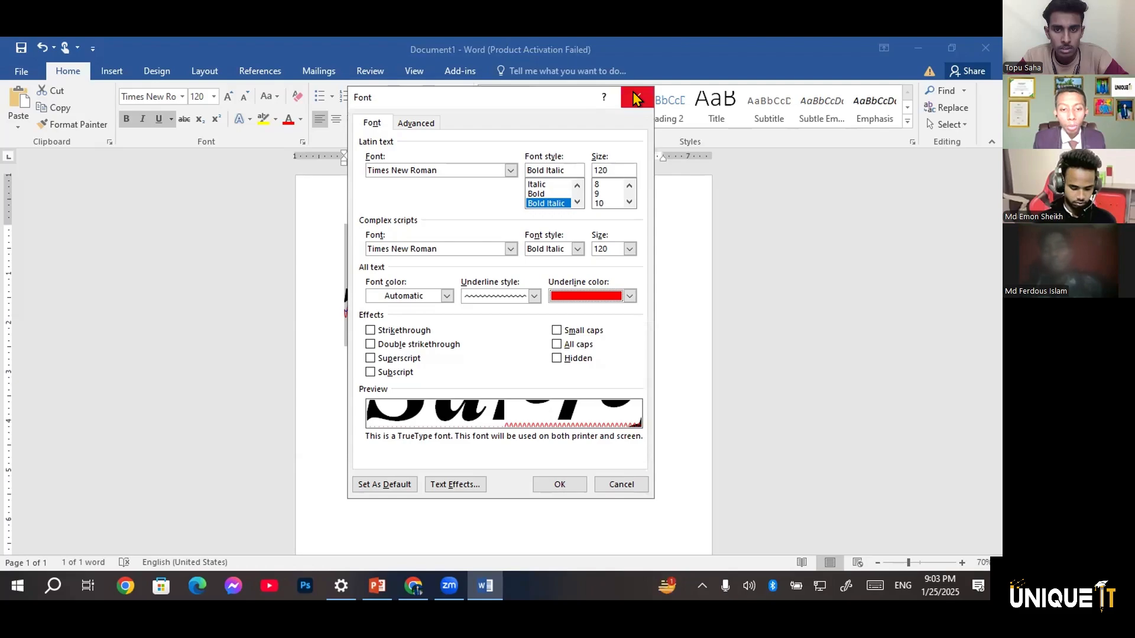
left_click(636, 98)
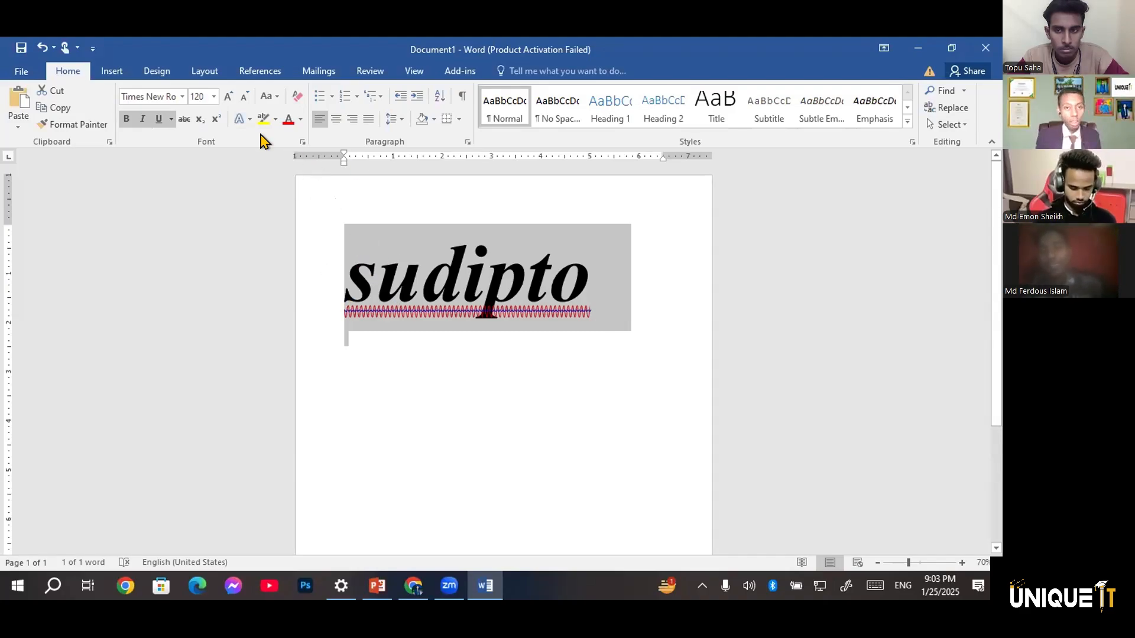
Remove the bold, italic and underline formatting from the name on the first line and deselect it
left_click(461, 268)
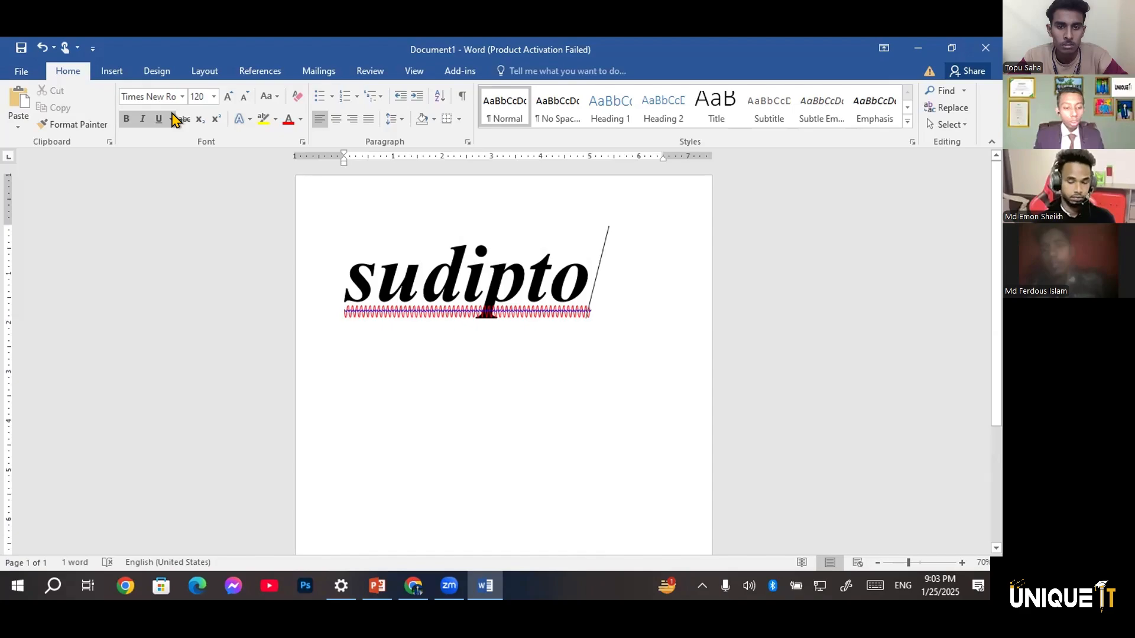
key("ctrl+a")
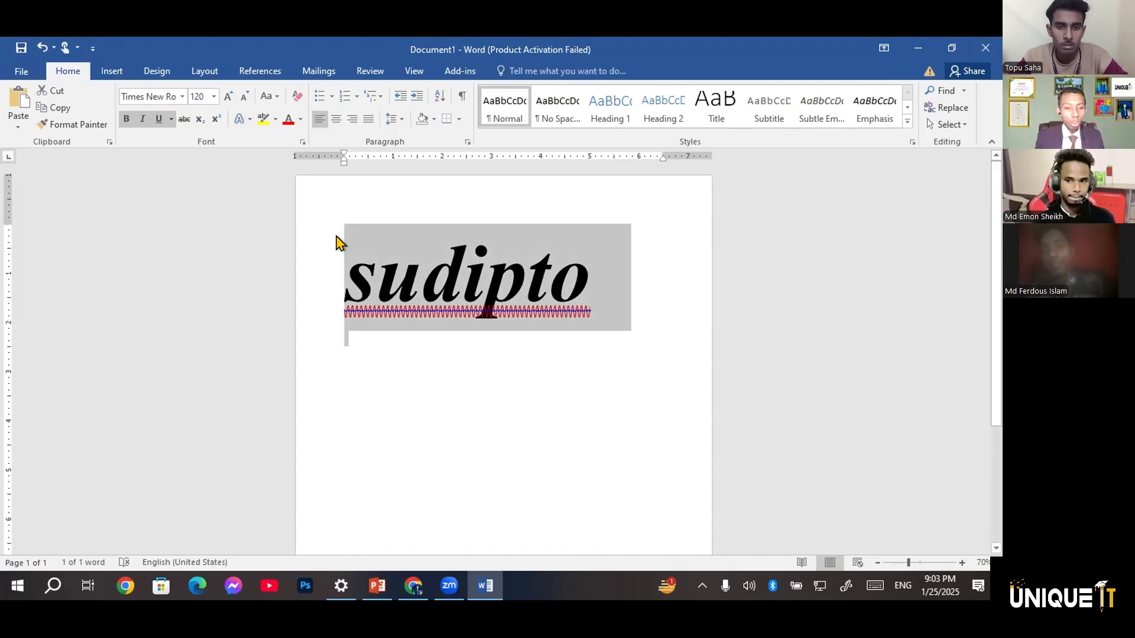
left_click(126, 119)
left_click(142, 119)
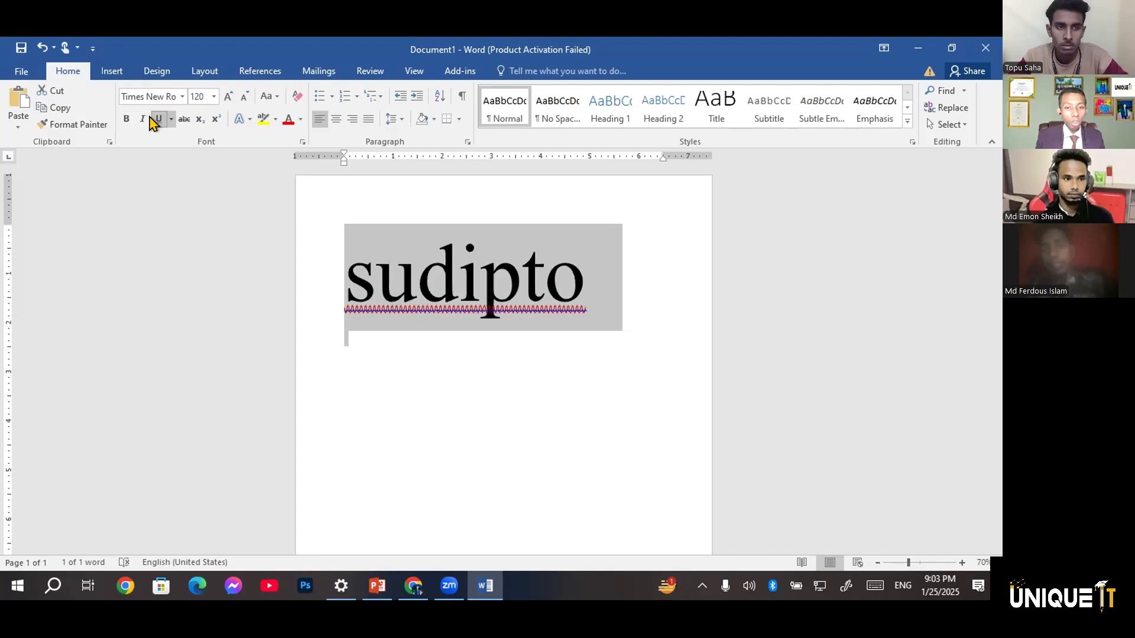
left_click(592, 390)
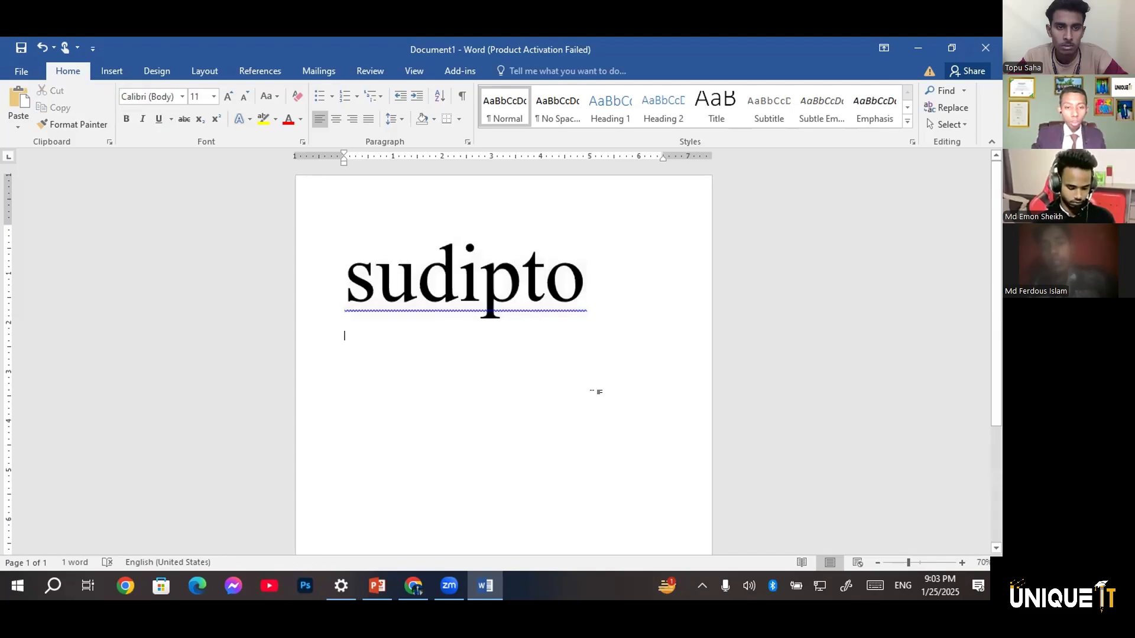
Raise the font size of the empty line below the name to 160, and reduce it to 100
key("ctrl+shift+period")
key("ctrl+shift+period")
key("ctrl+shift+period")
key("ctrl+shift+period")
key("ctrl+shift+period")
key("ctrl+shift+period")
key("ctrl+shift+period")
key("ctrl+shift+period")
key("ctrl+shift+period")
key("ctrl+shift+period")
key("ctrl+shift+period")
key("ctrl+shift+period")
key("ctrl+shift+period")
key("ctrl+shift+period")
key("ctrl+shift+period")
key("ctrl+shift+period")
key("ctrl+shift+period")
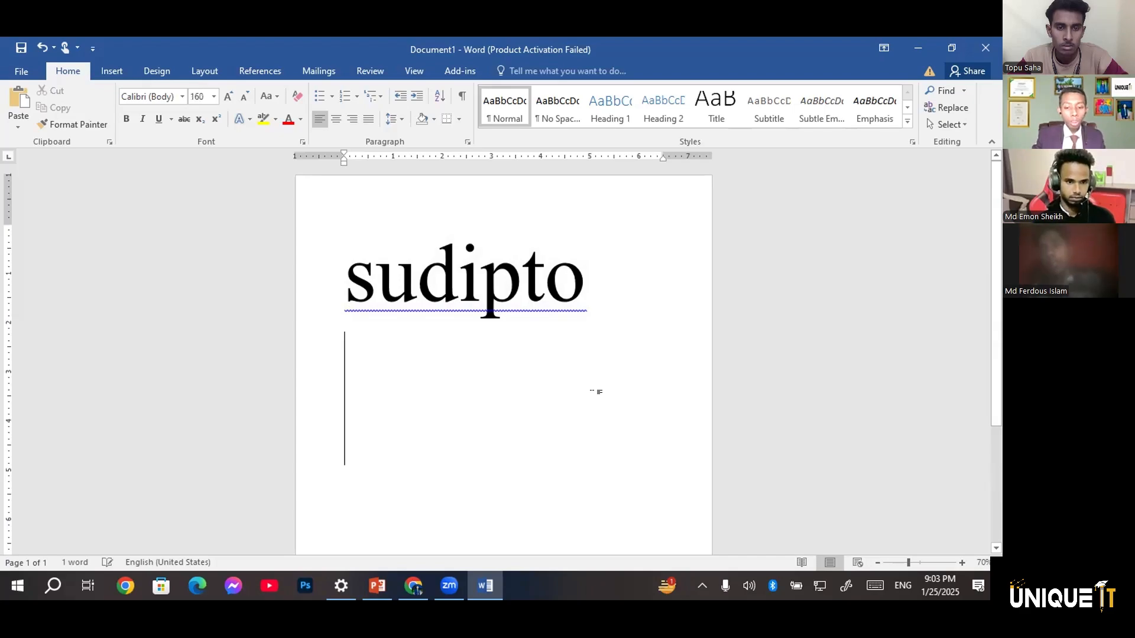
key("ctrl+shift+comma")
key("ctrl+shift+comma")
key("ctrl+shift+comma")
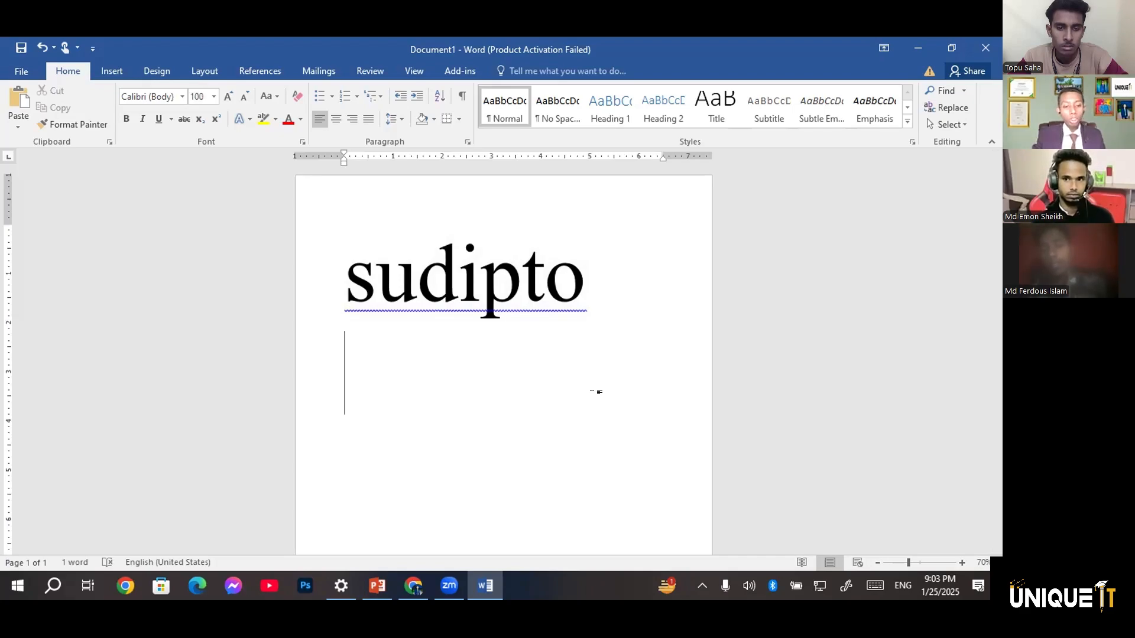
Enter the sample percentages 50% and 60% on the line below the name, separated by two spaces
type("50")
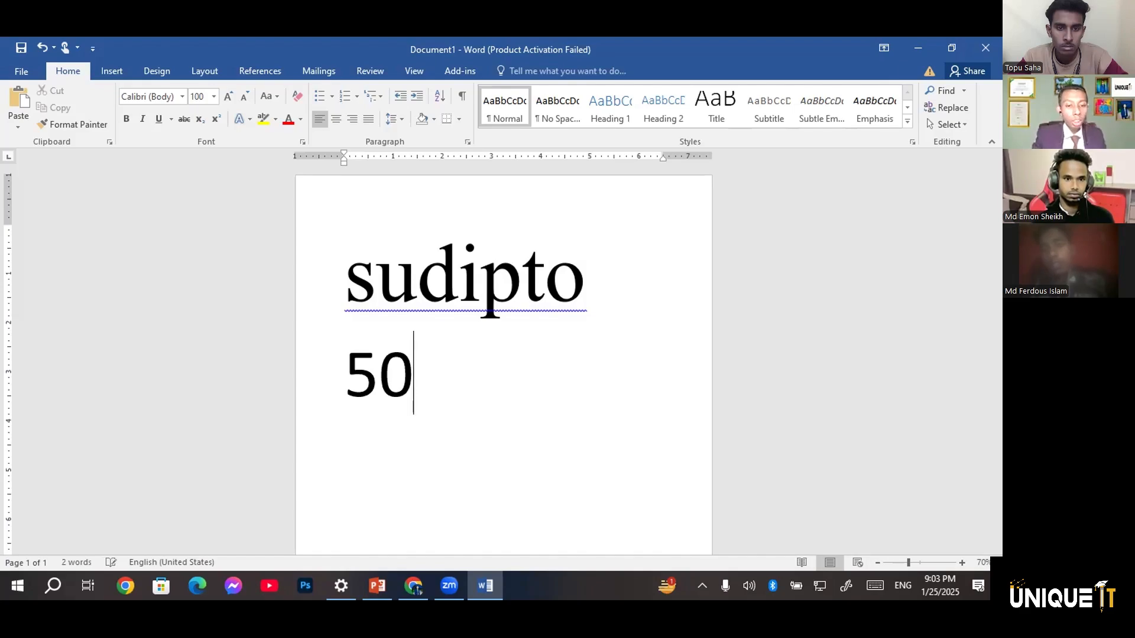
type("%")
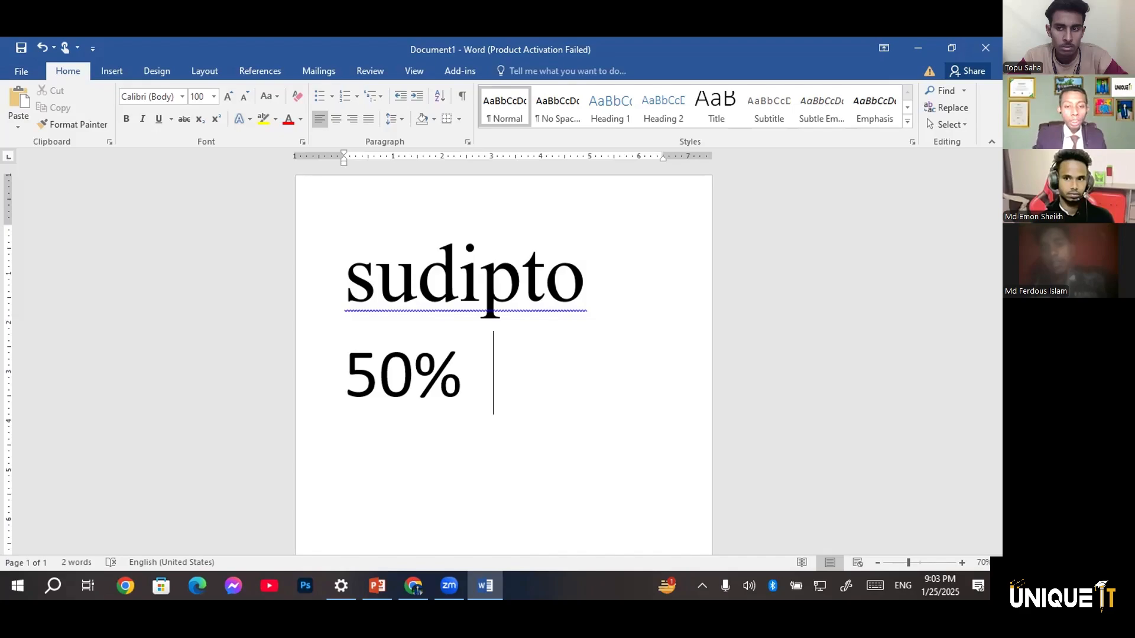
type("  60")
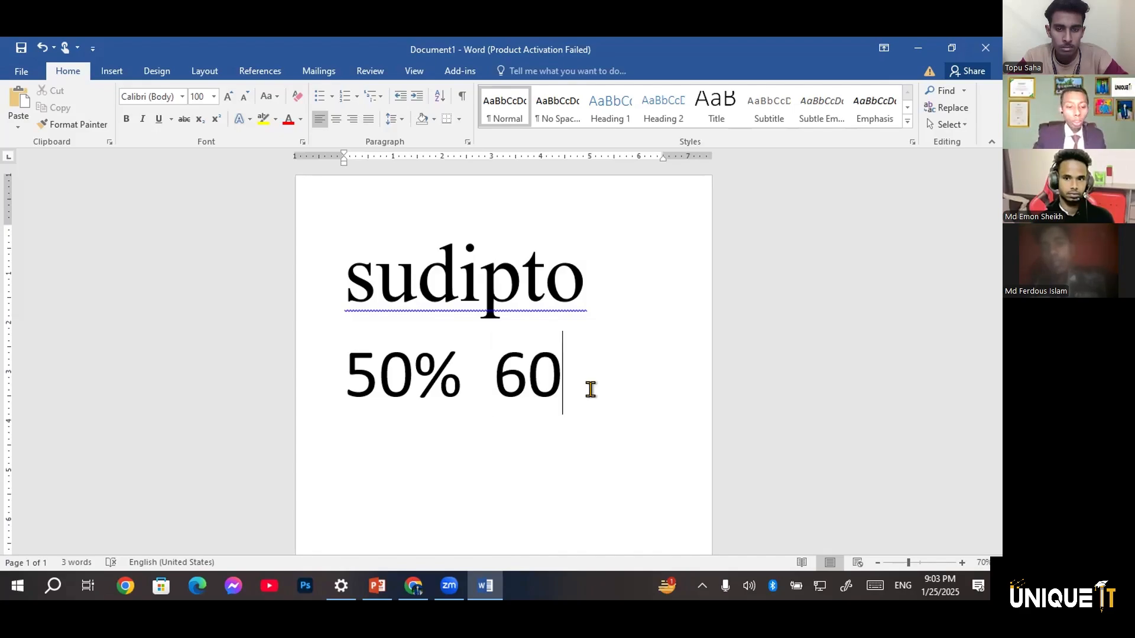
type("%")
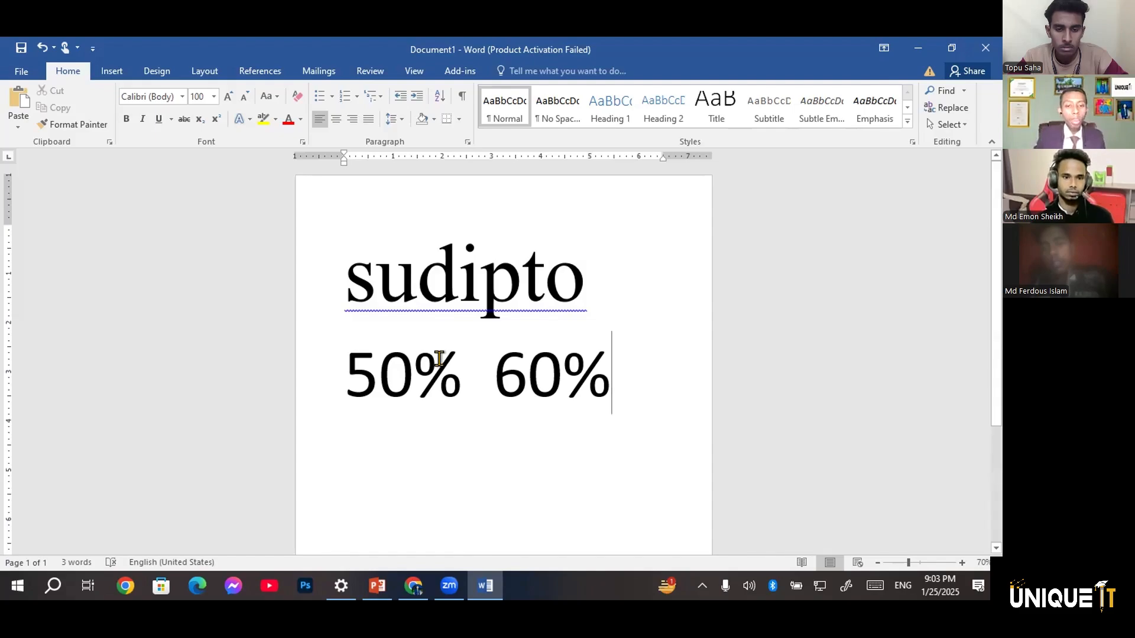
Strike through the 50% and ignore once the grammar flag between the two percentages
left_click(438, 359)
double_click(354, 357)
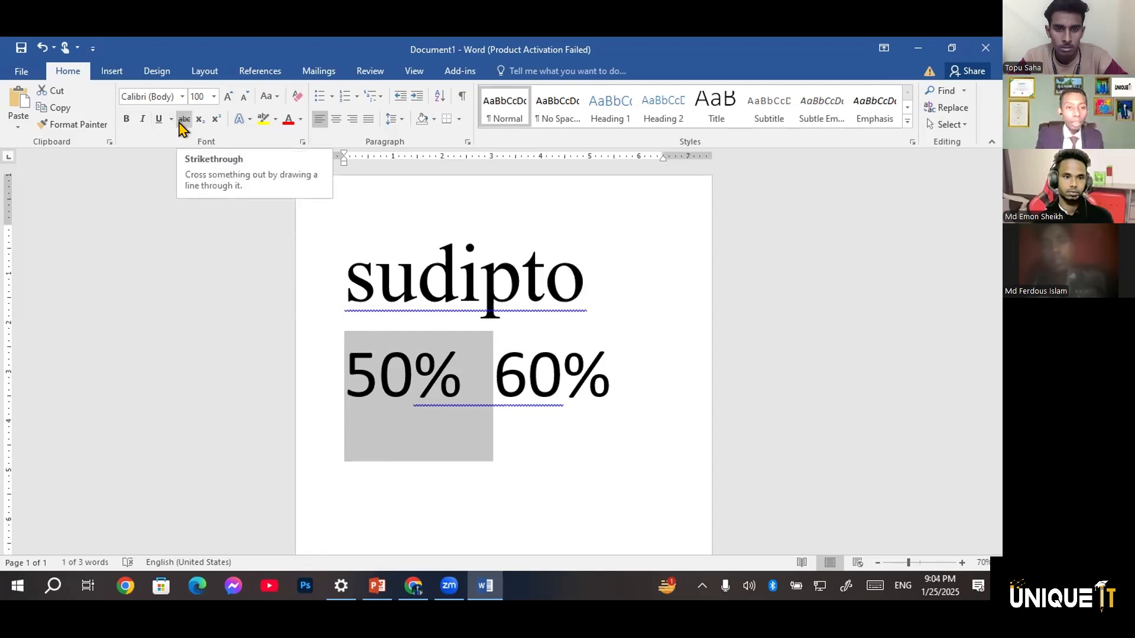
left_click(181, 121)
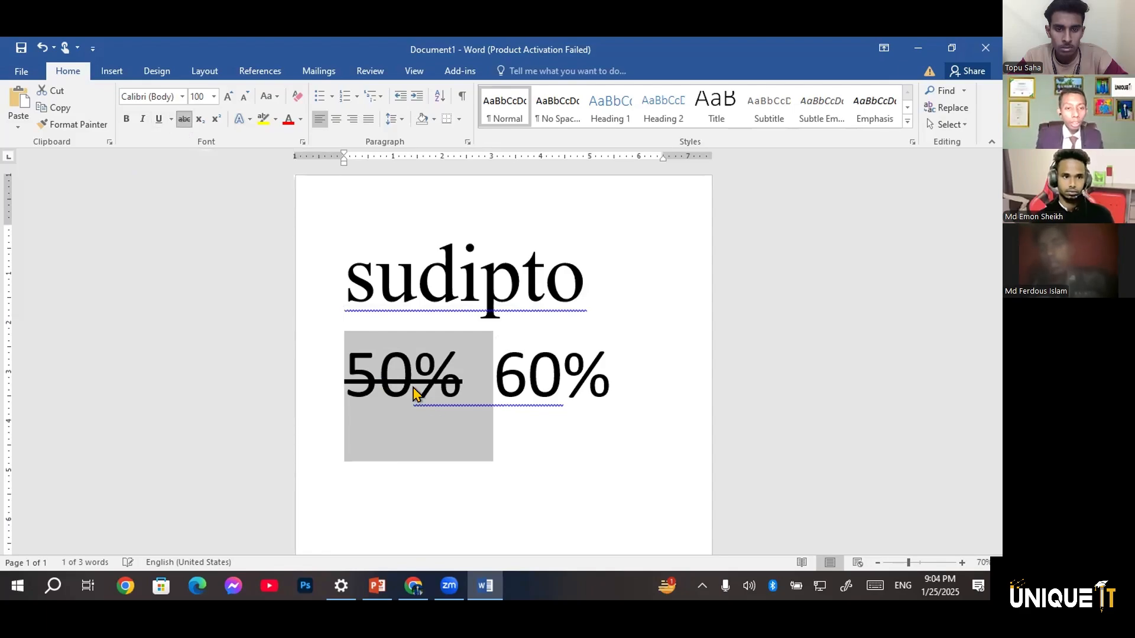
left_click(426, 396)
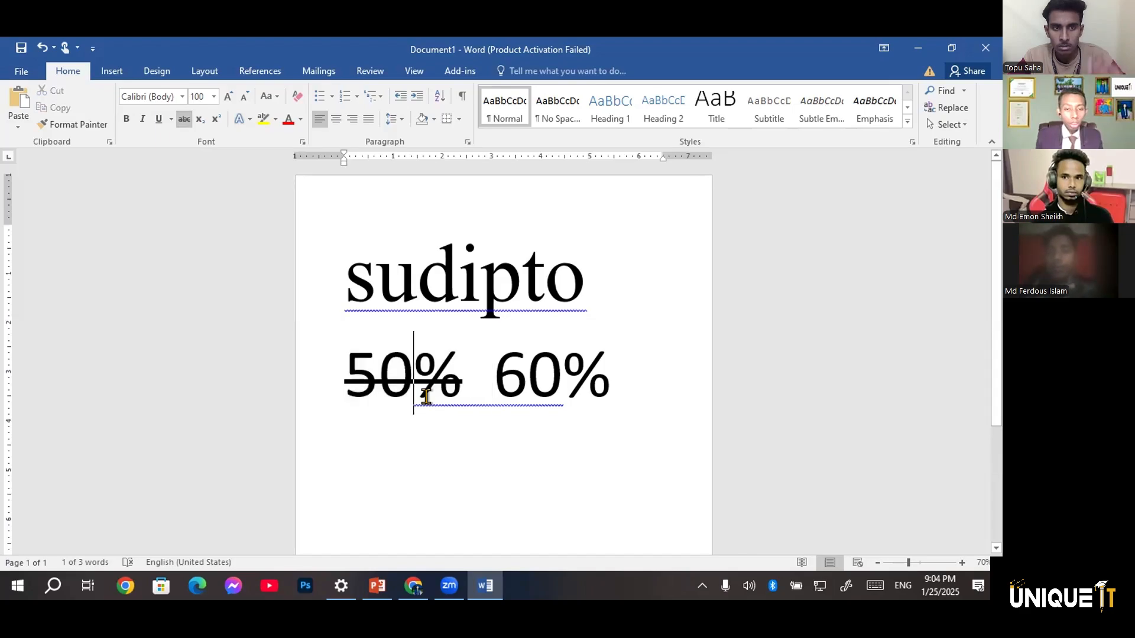
right_click(407, 401)
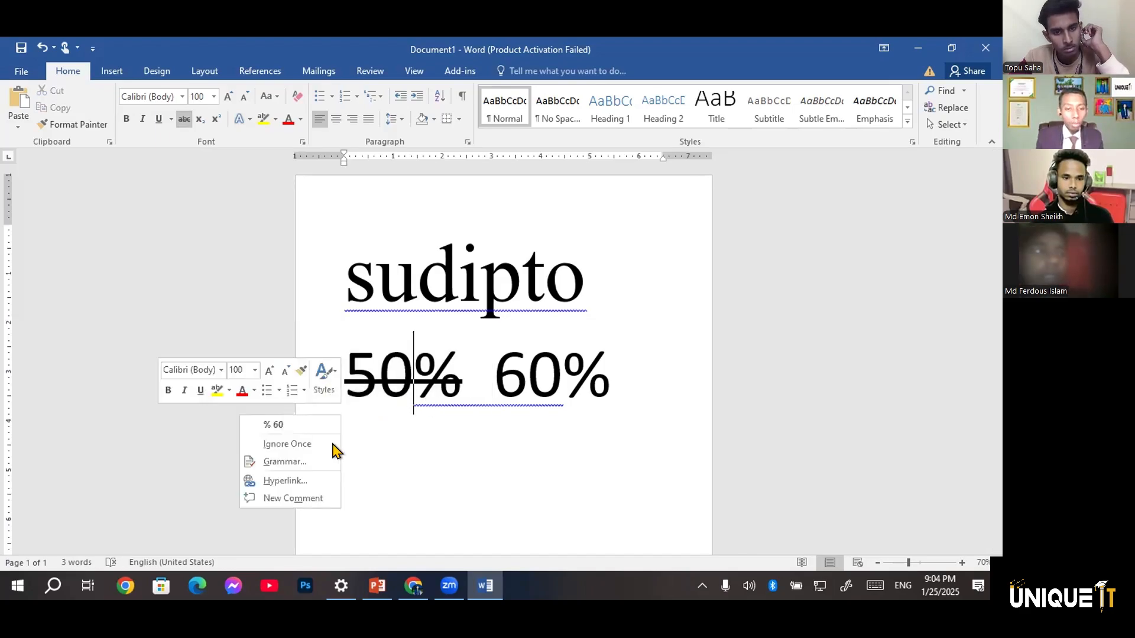
left_click(324, 445)
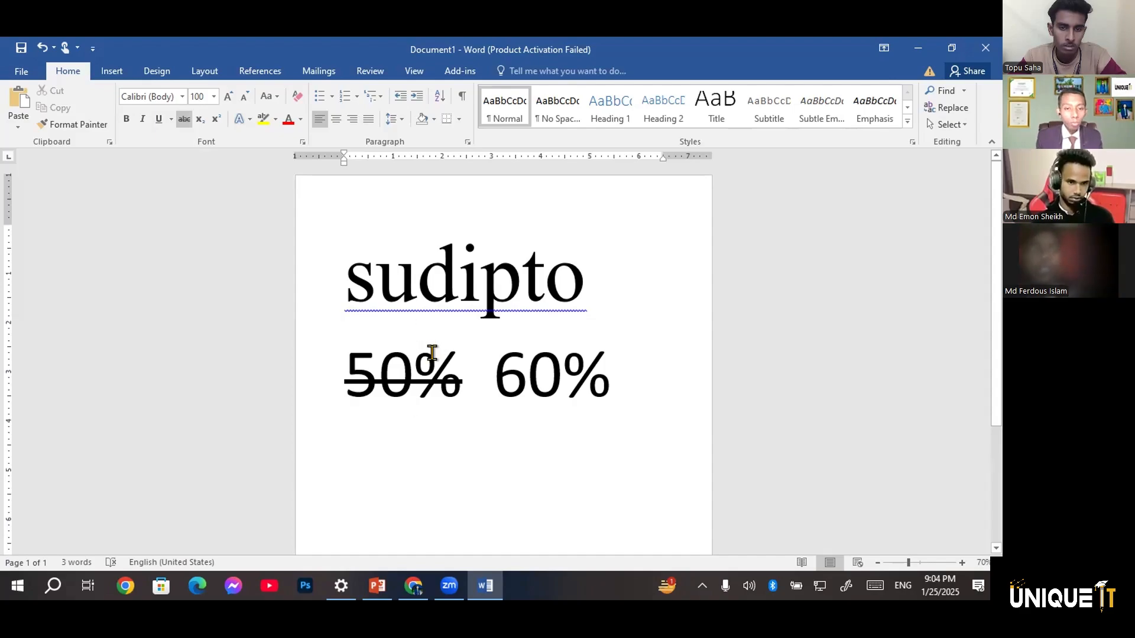
Replace the two percentages on the second line with the sample formula H20
left_click_drag(622, 373, 348, 378)
key("BackSpace")
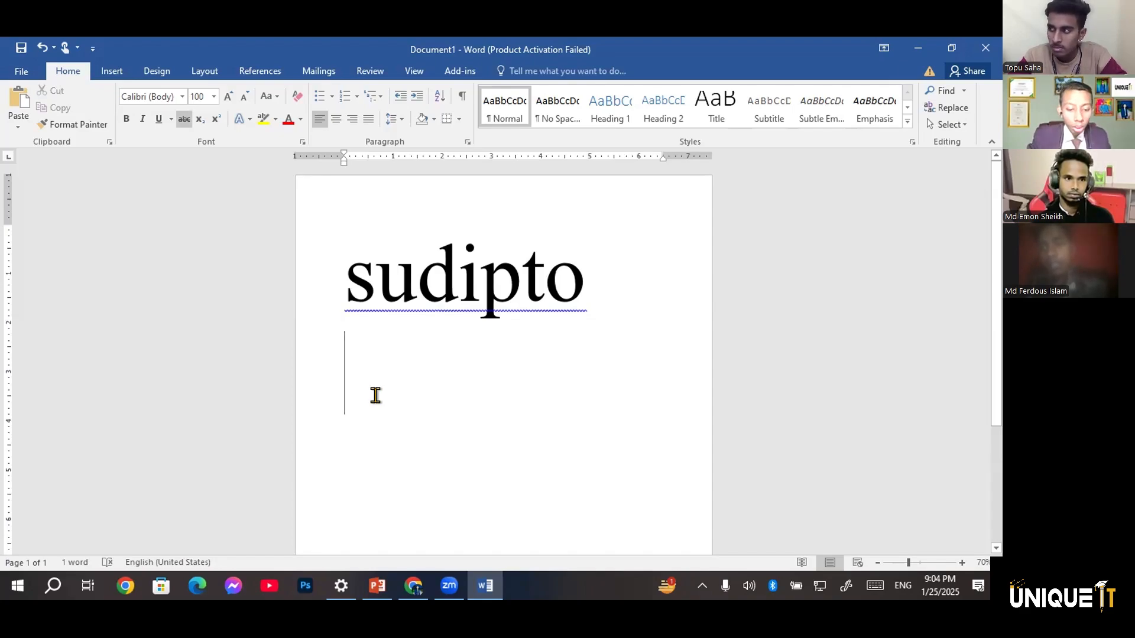
type("h2")
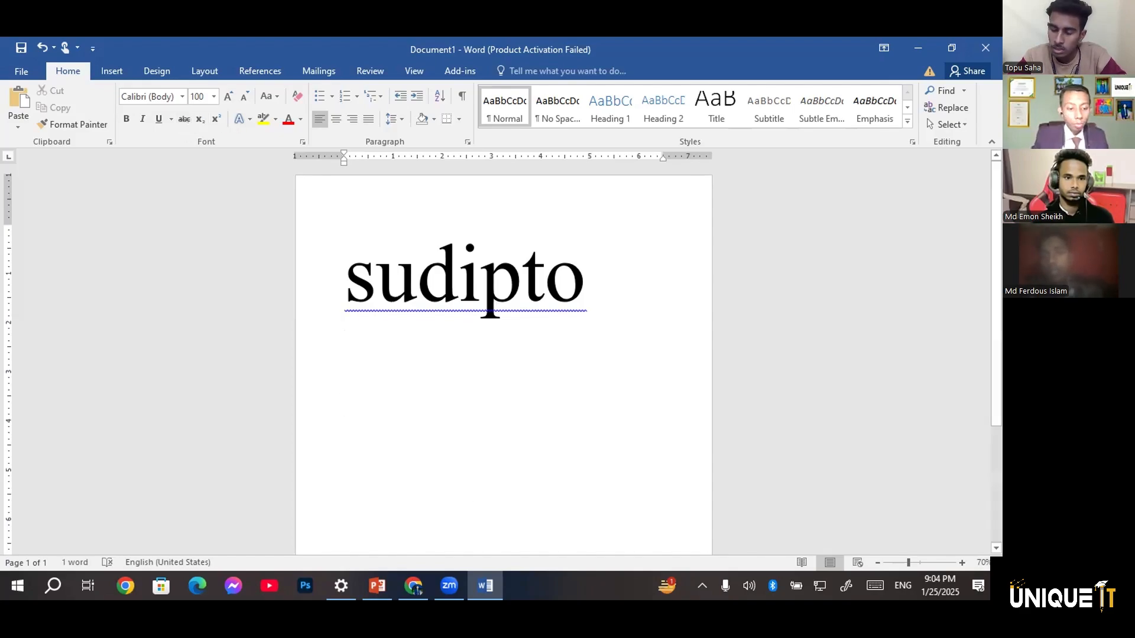
type("H@")
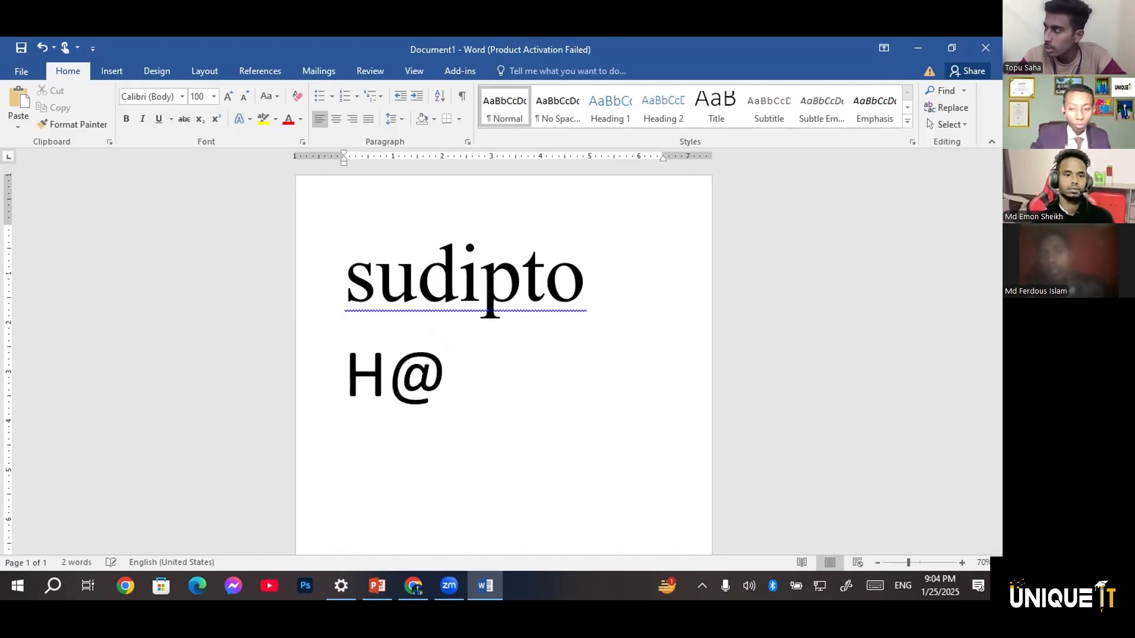
key("BackSpace")
type("2o")
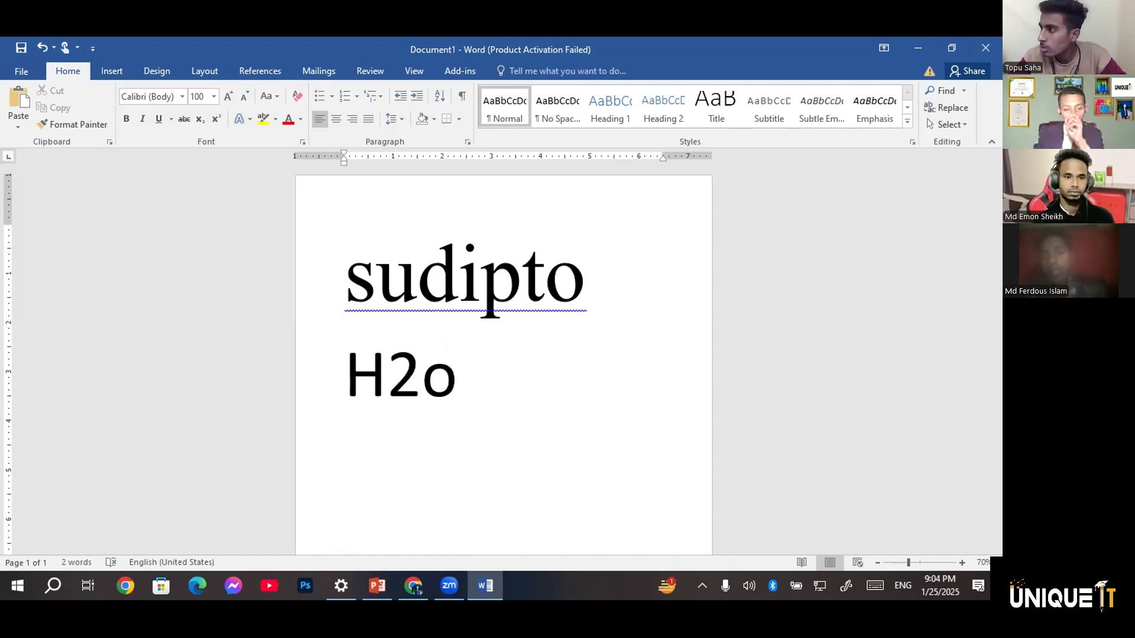
key("BackSpace")
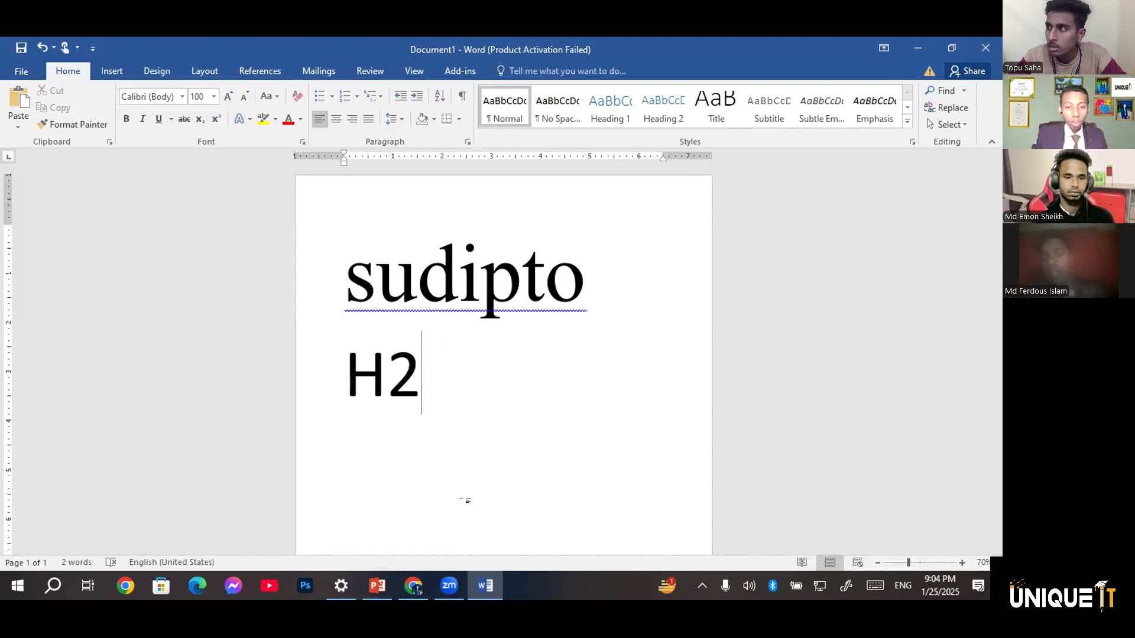
type(")")
key("BackSpace")
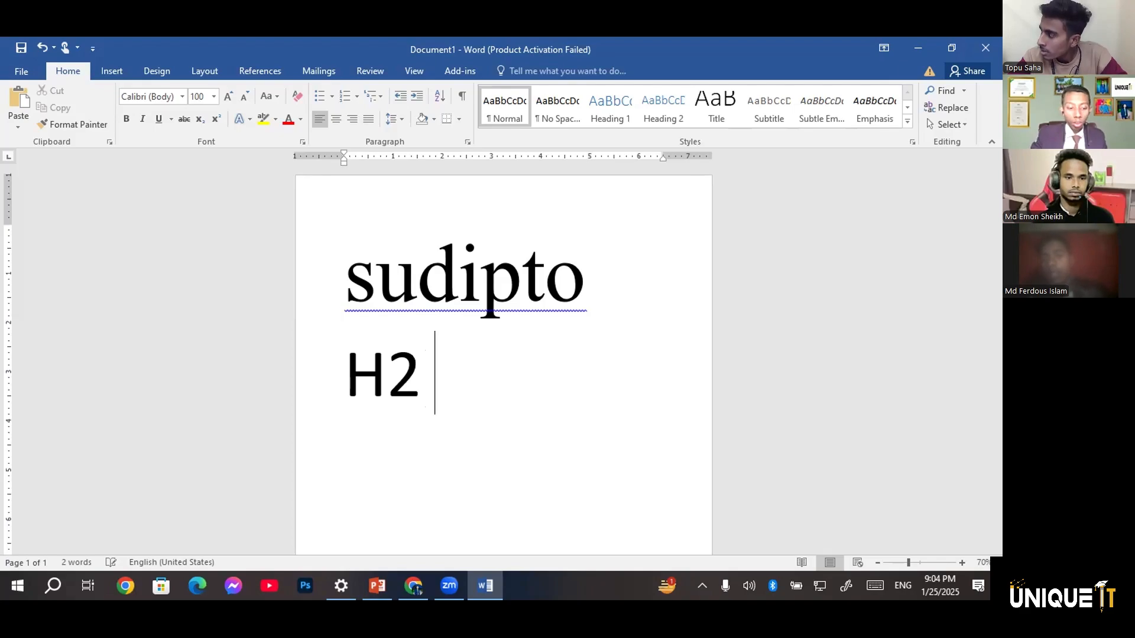
key("BackSpace")
type("0")
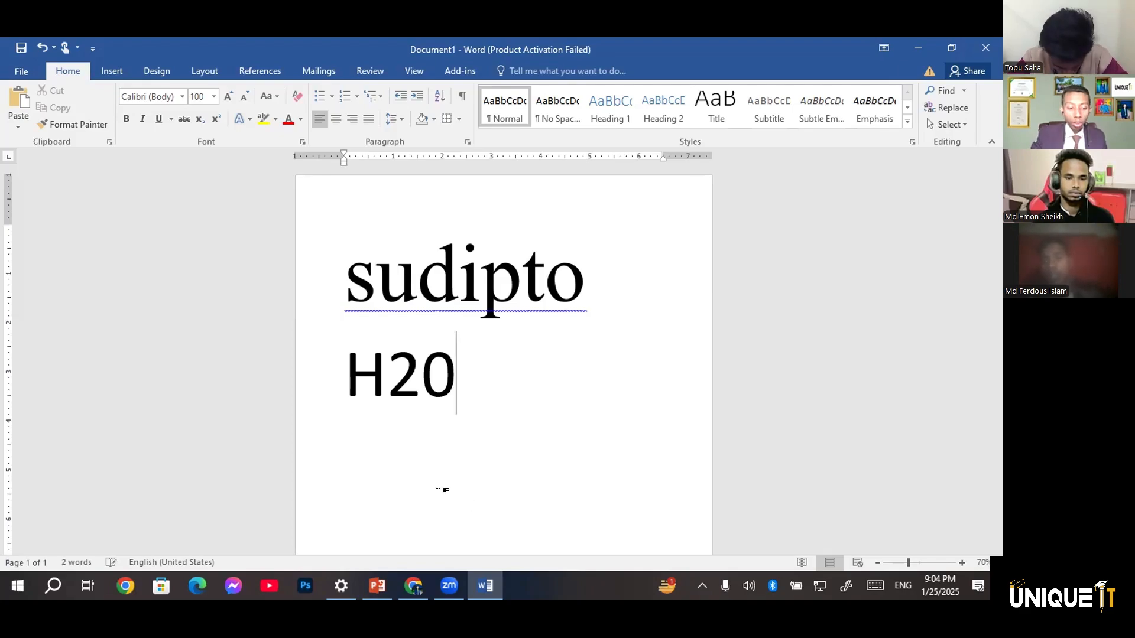
left_click_drag(455, 382, 339, 373)
double_click(461, 384)
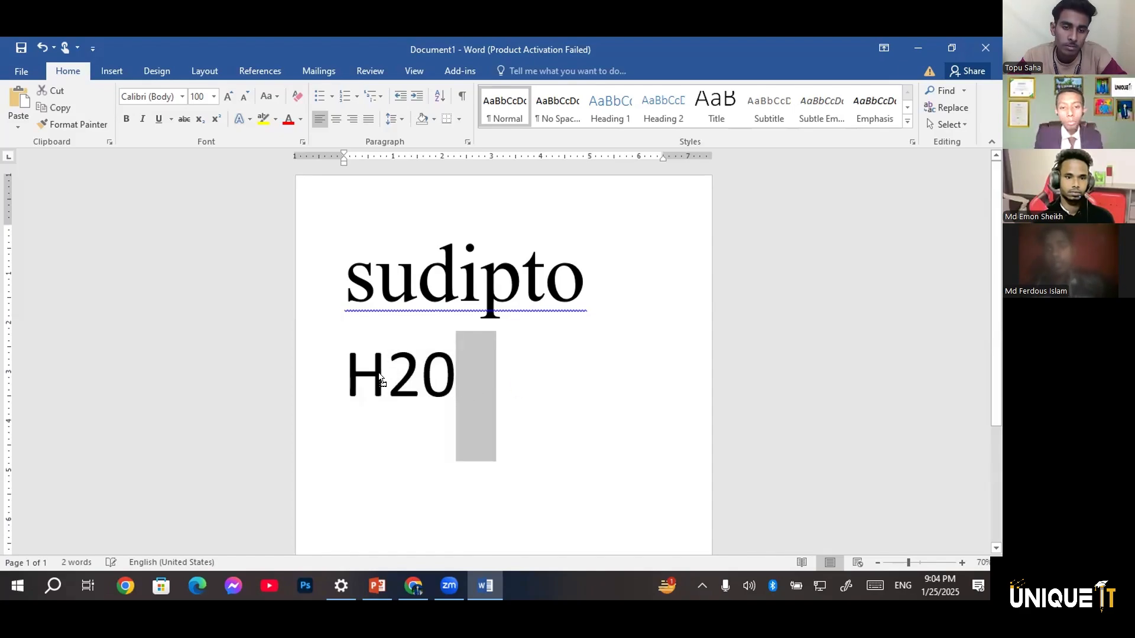
key("F2")
key("Left")
key("Left")
key("Return")
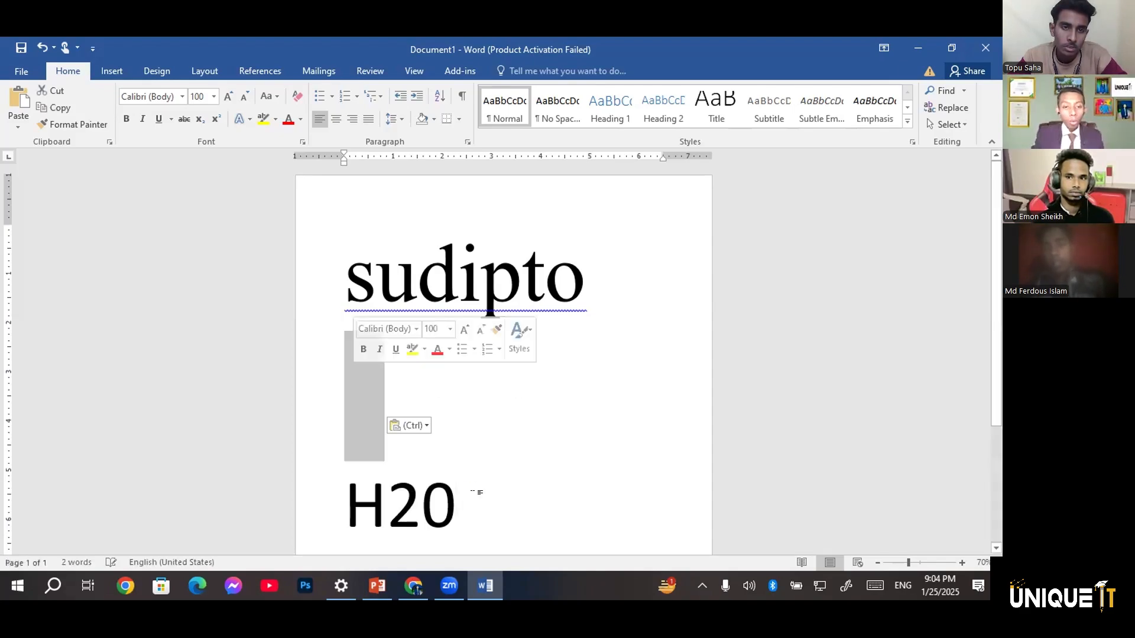
key("ctrl+z")
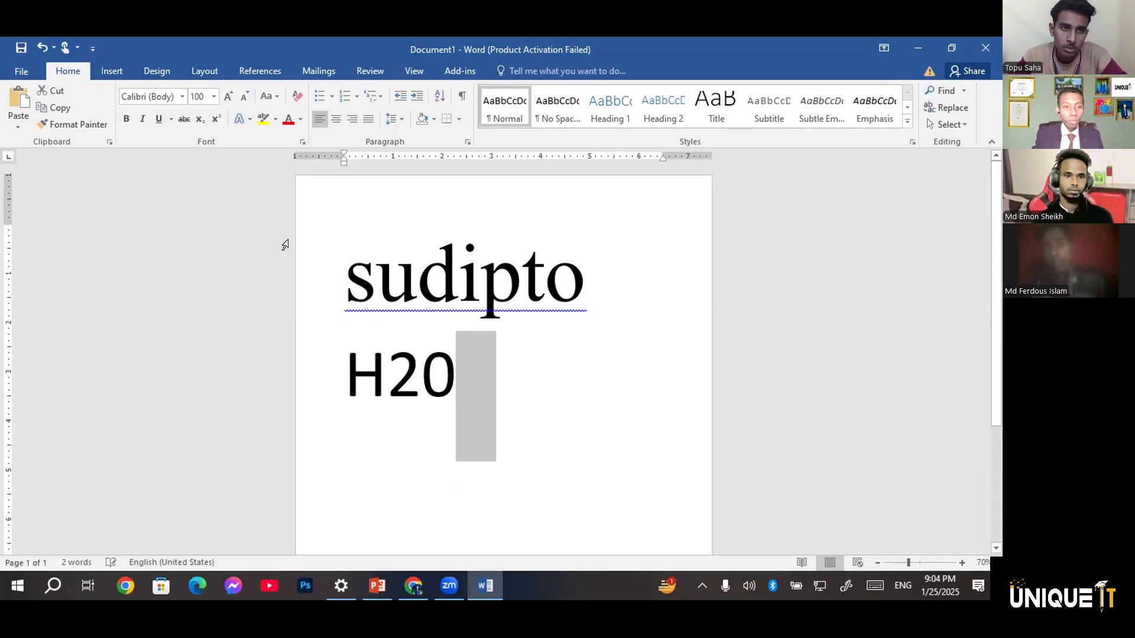
Format the 2 in the H20 formula on the second line as subscript
left_click(445, 375)
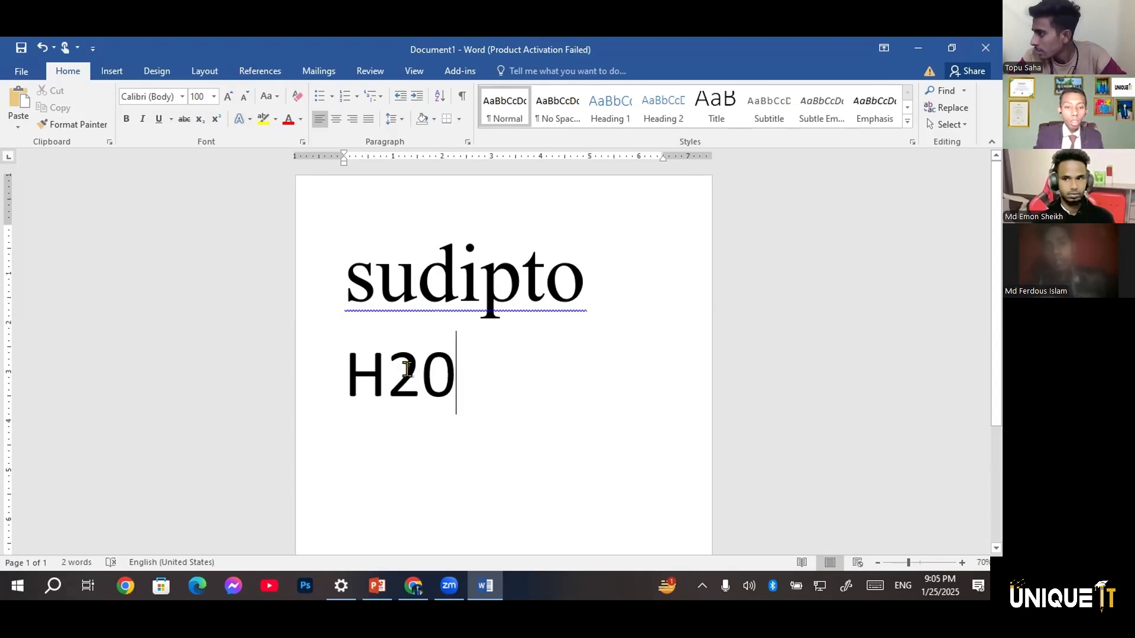
mouse_move(407, 370)
left_mouse_down()
mouse_move(385, 367)
mouse_move(391, 378)
left_mouse_up()
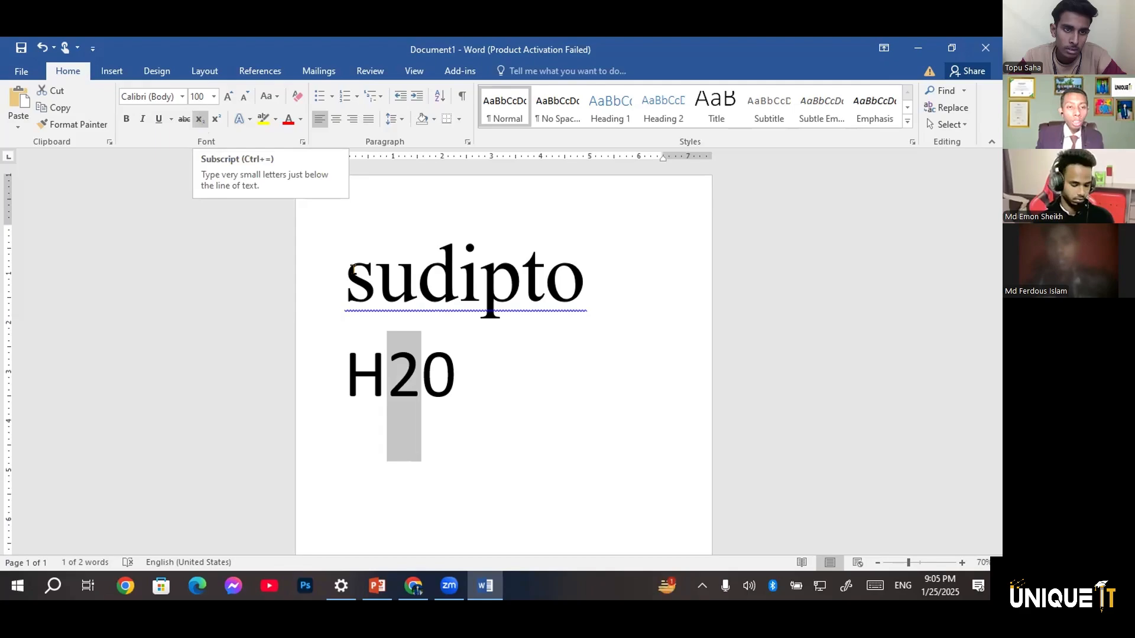
left_click(199, 121)
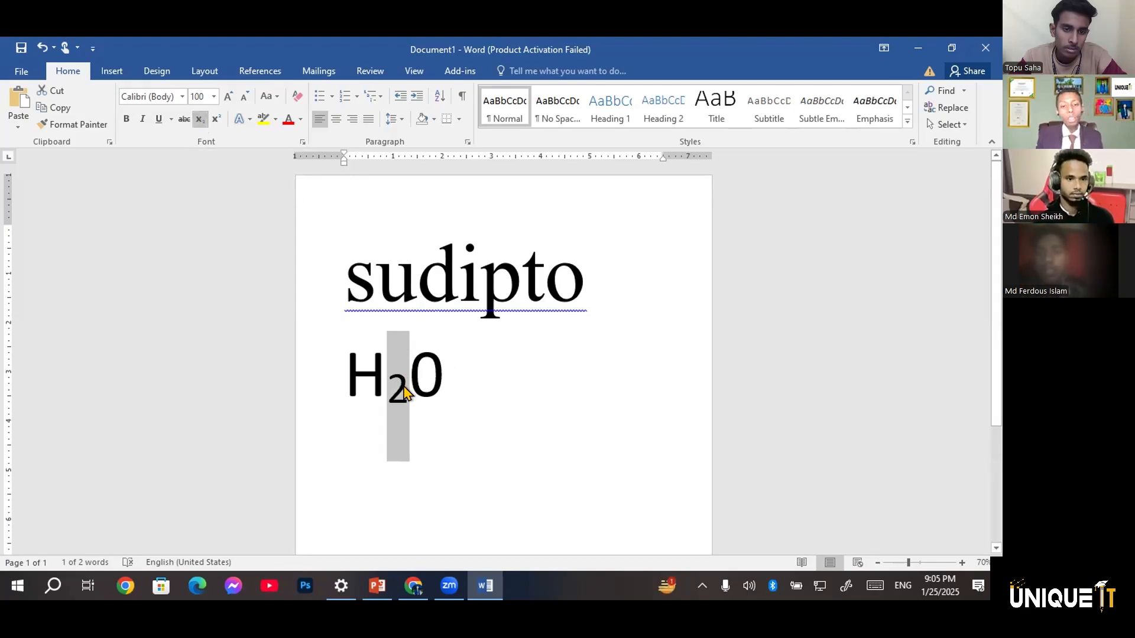
left_click(443, 377)
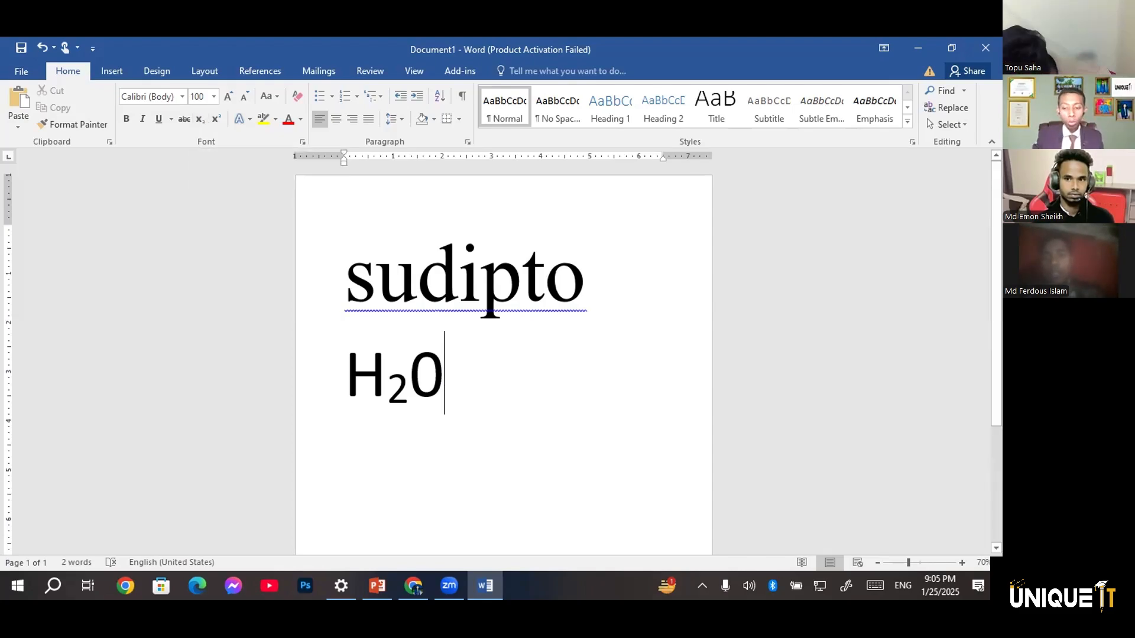
Start a new line below the water formula and enter A2 on it
key("Return")
scroll(503, 361, "down", 7)
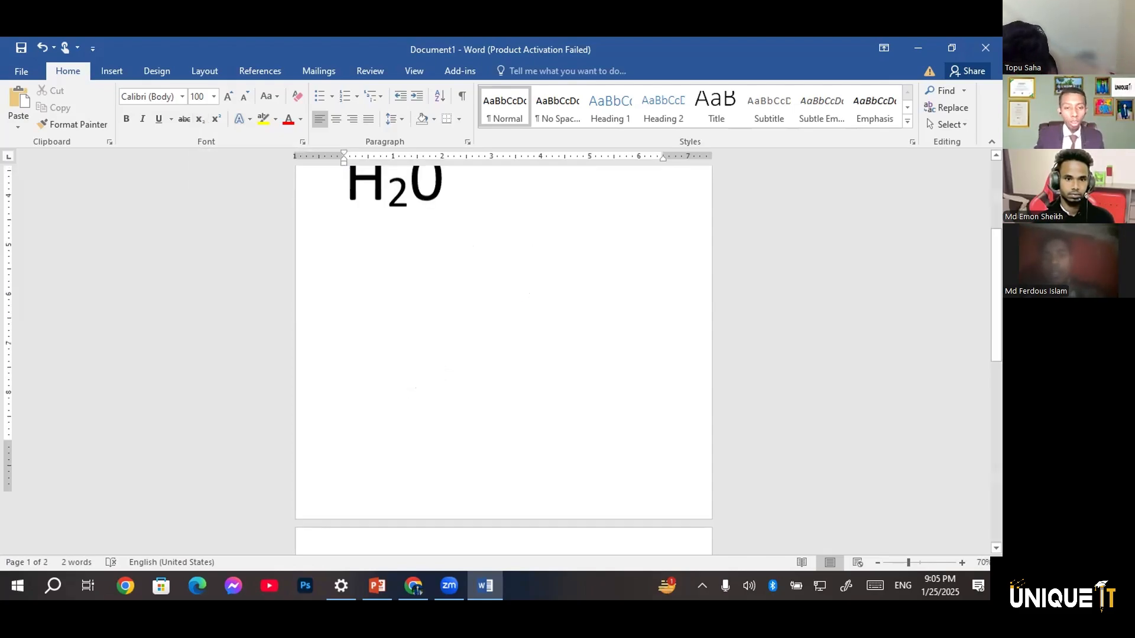
scroll(504, 360, "up", 2)
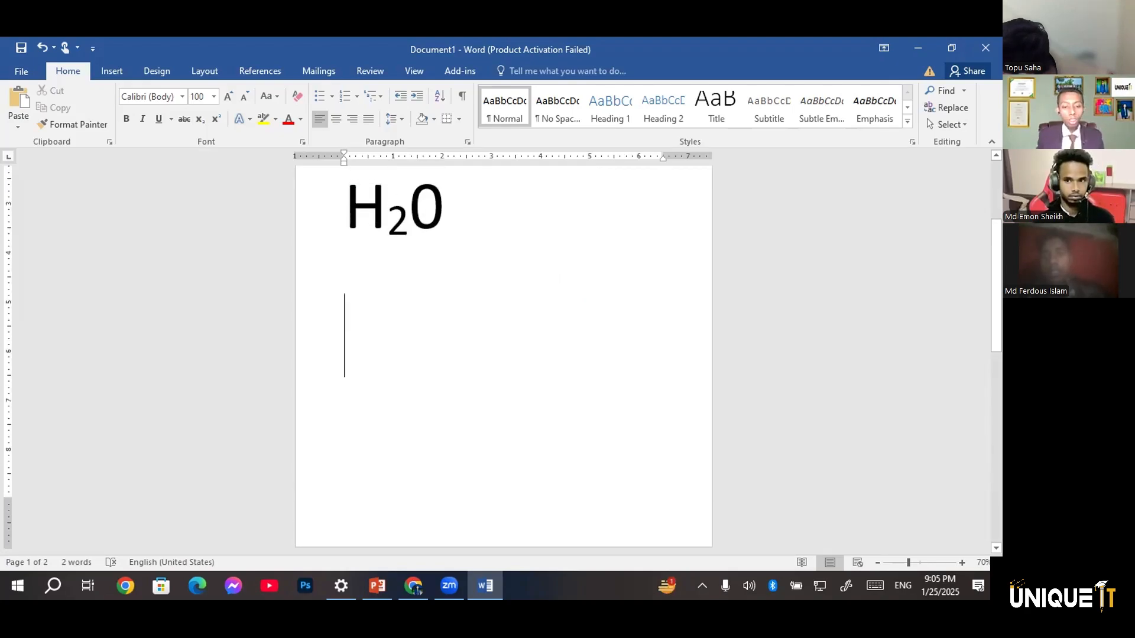
type("2")
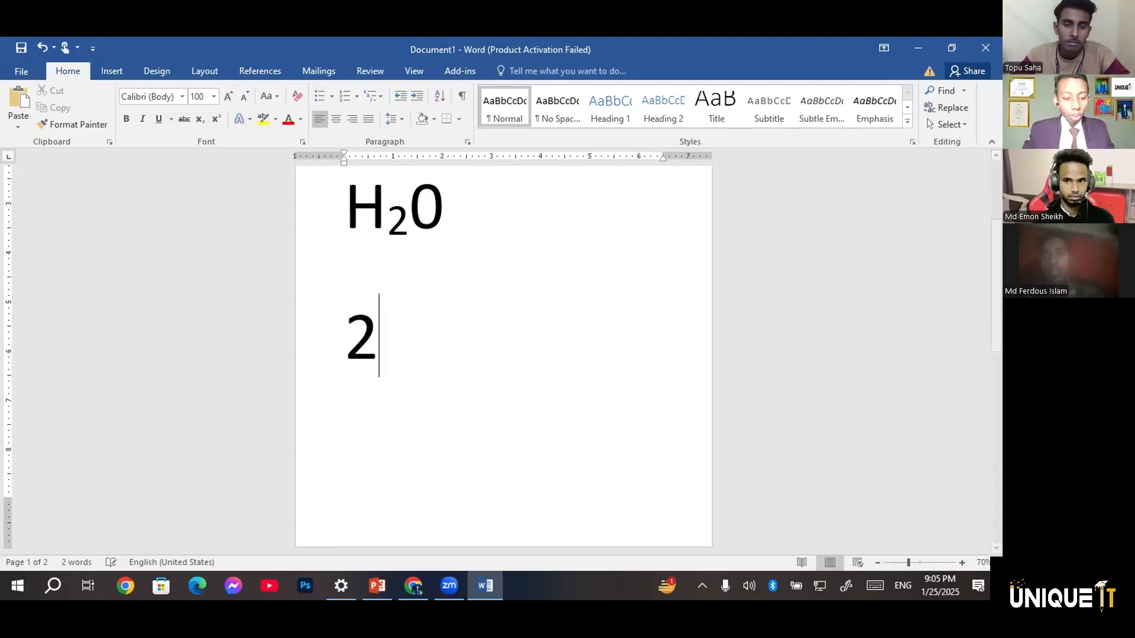
key("BackSpace")
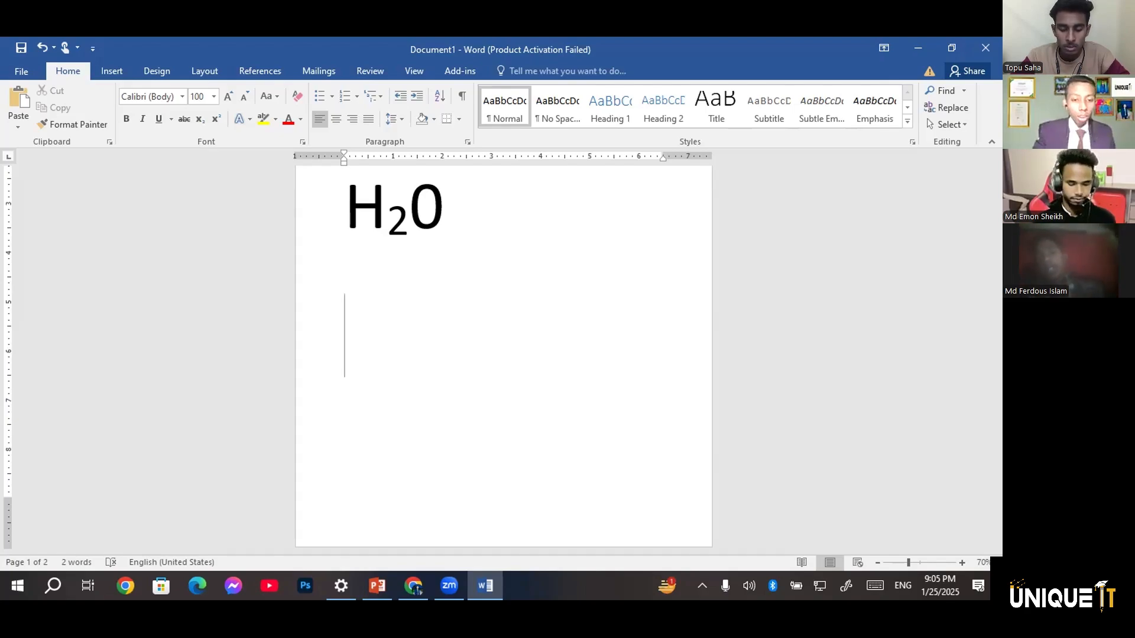
type("A2")
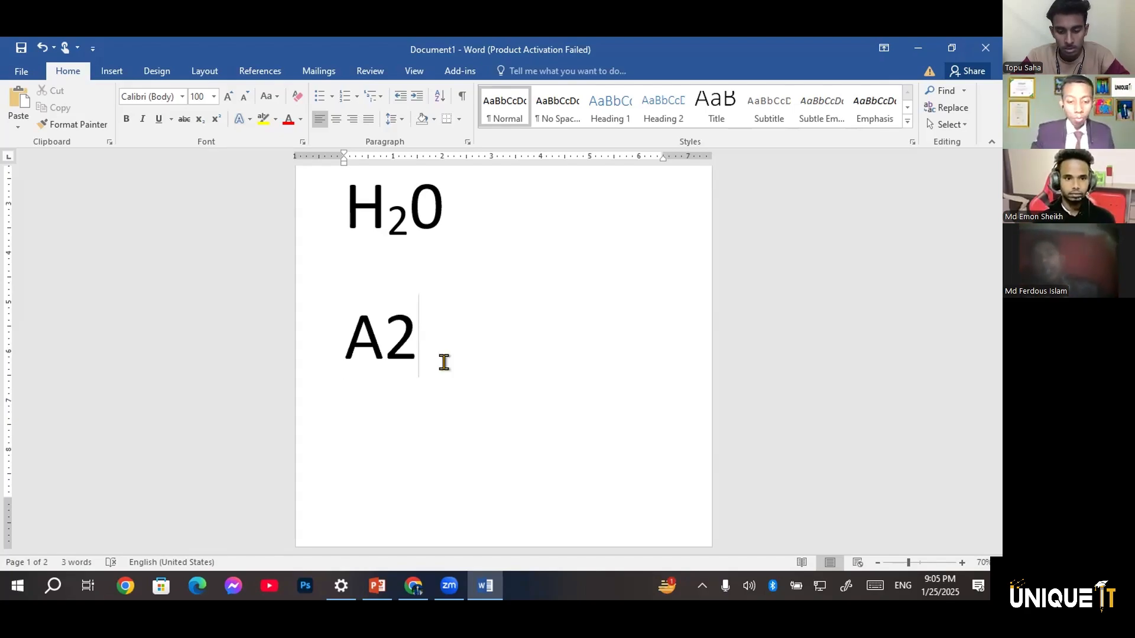
type("=")
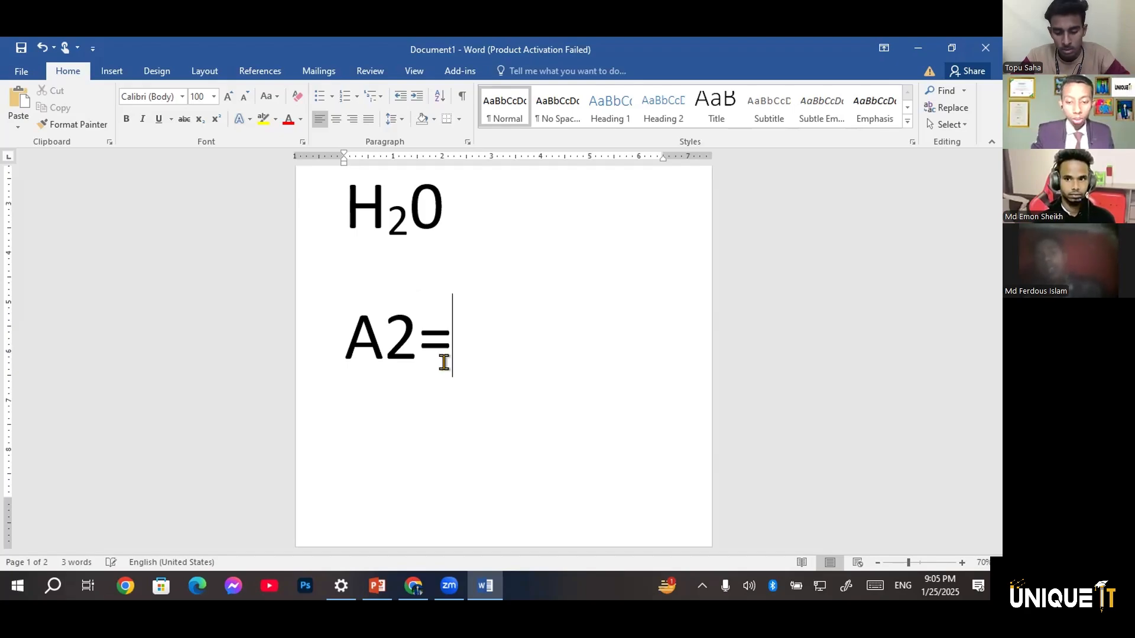
key("BackSpace")
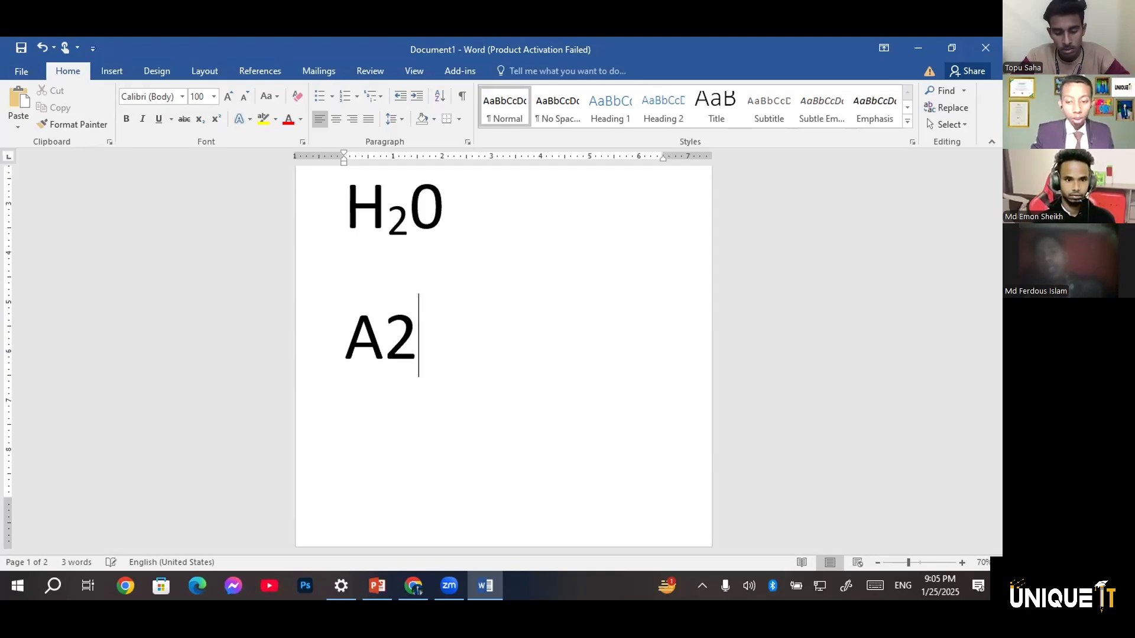
type("*")
key("BackSpace")
type("=")
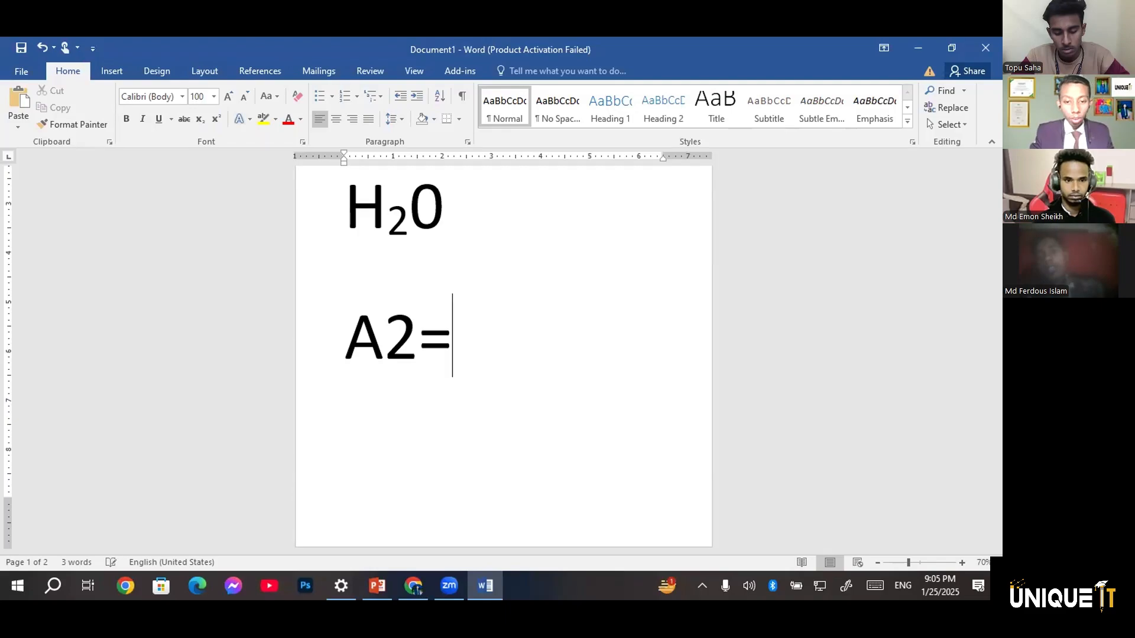
key("BackSpace")
type("_")
key("BackSpace")
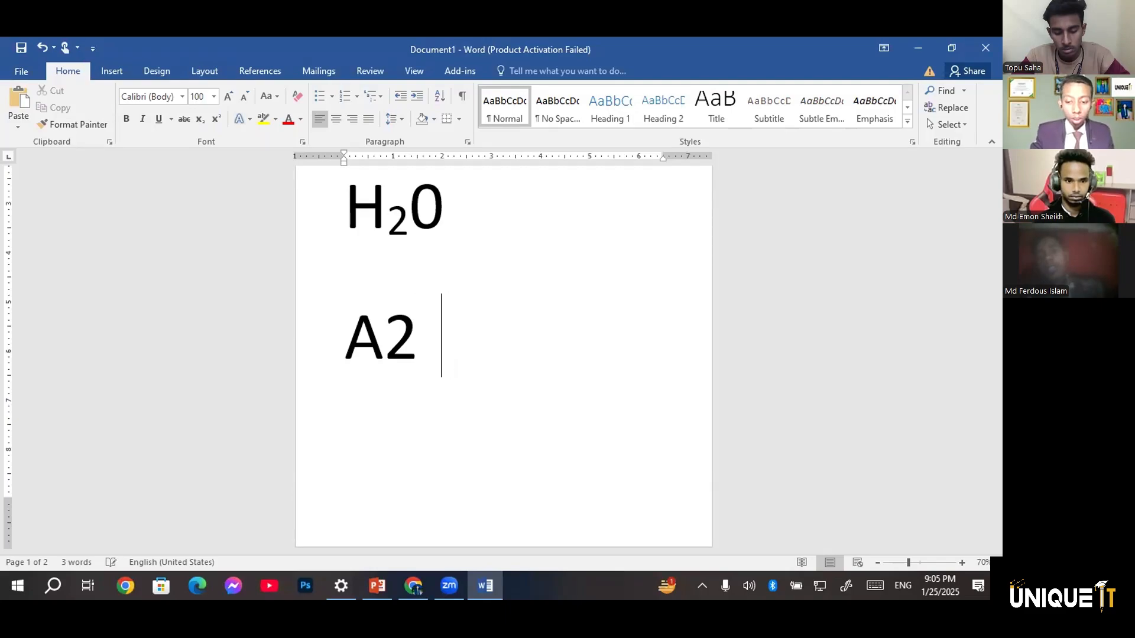
Continue the expression after A2 with +2ab+b2
type("+2a")
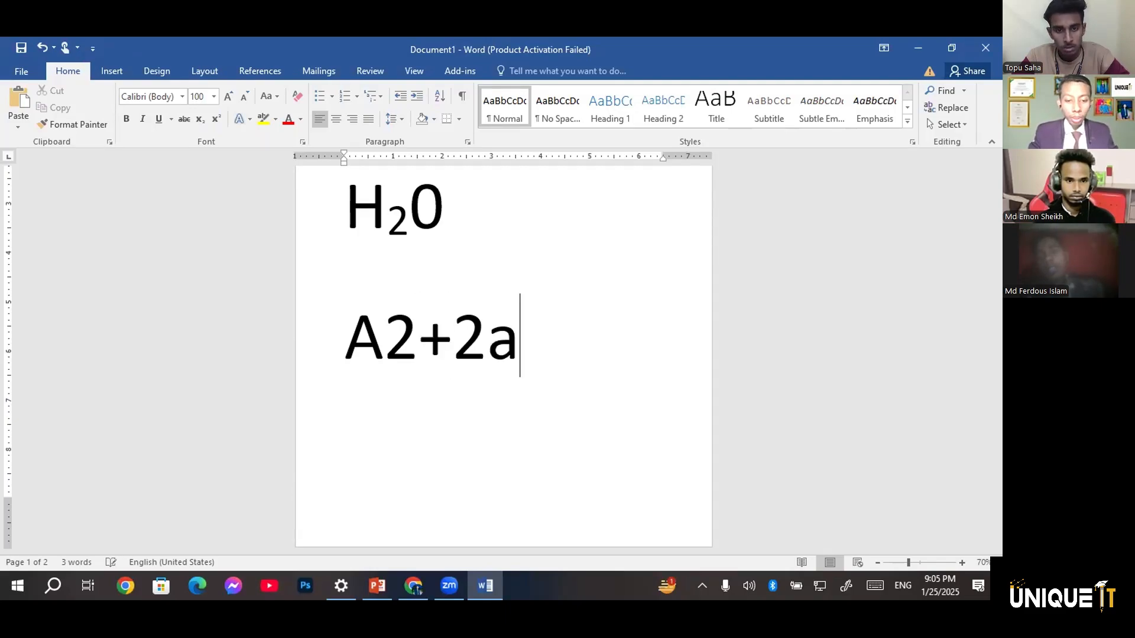
type("b")
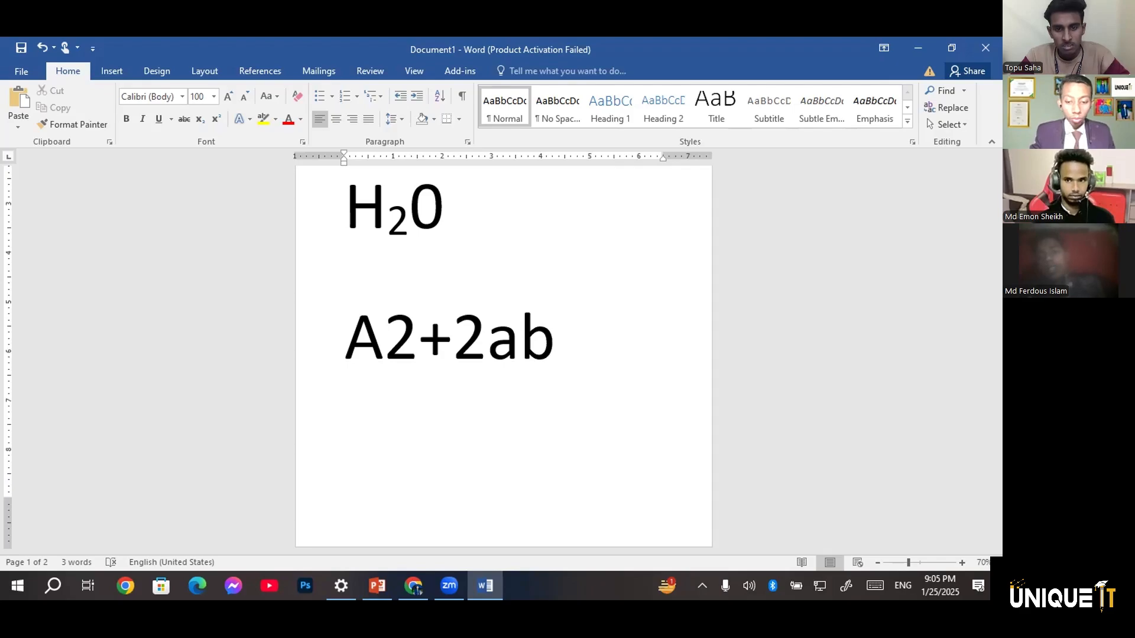
type("=")
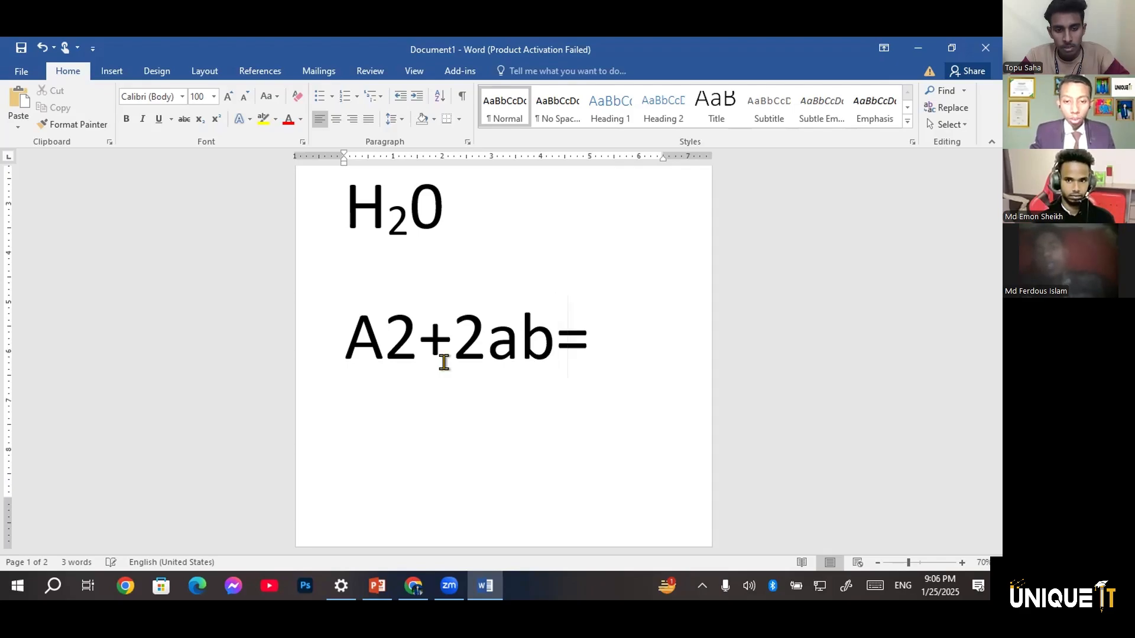
key("BackSpace")
type("+")
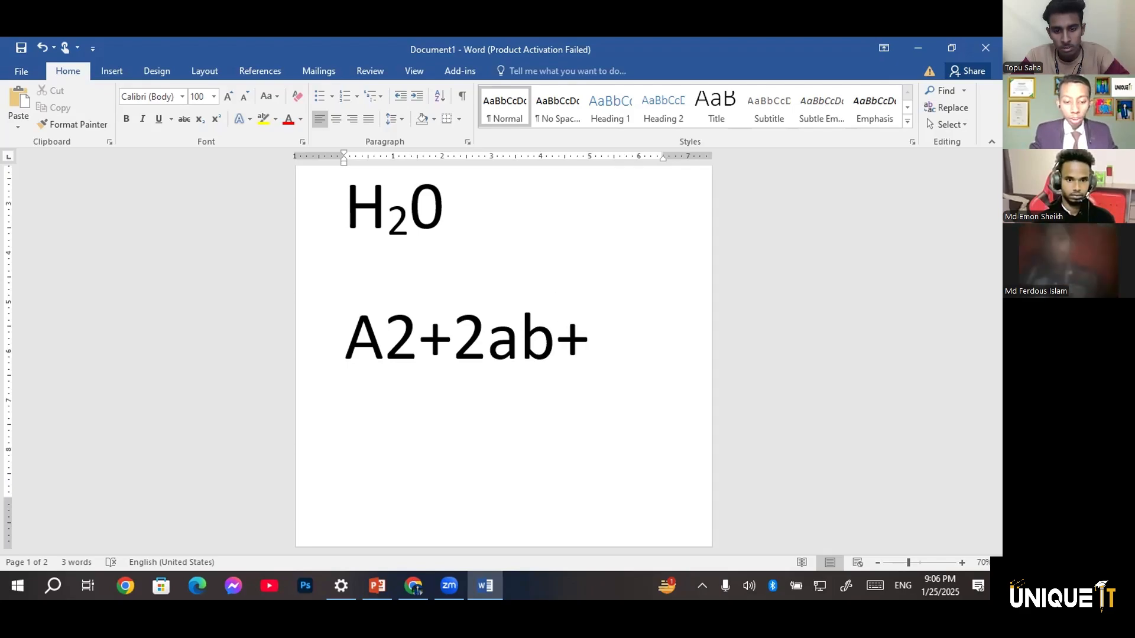
type("b2")
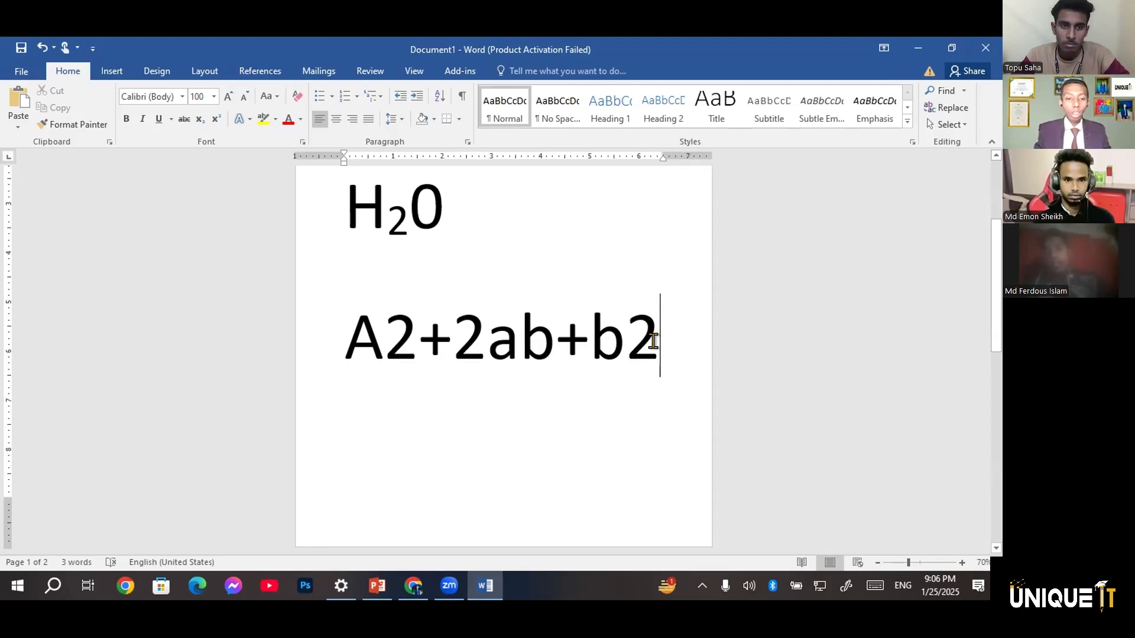
Format the 2 after A and the 2 after the final b as superscript in the algebra expression
left_click(418, 334)
left_click_drag(417, 334, 387, 333)
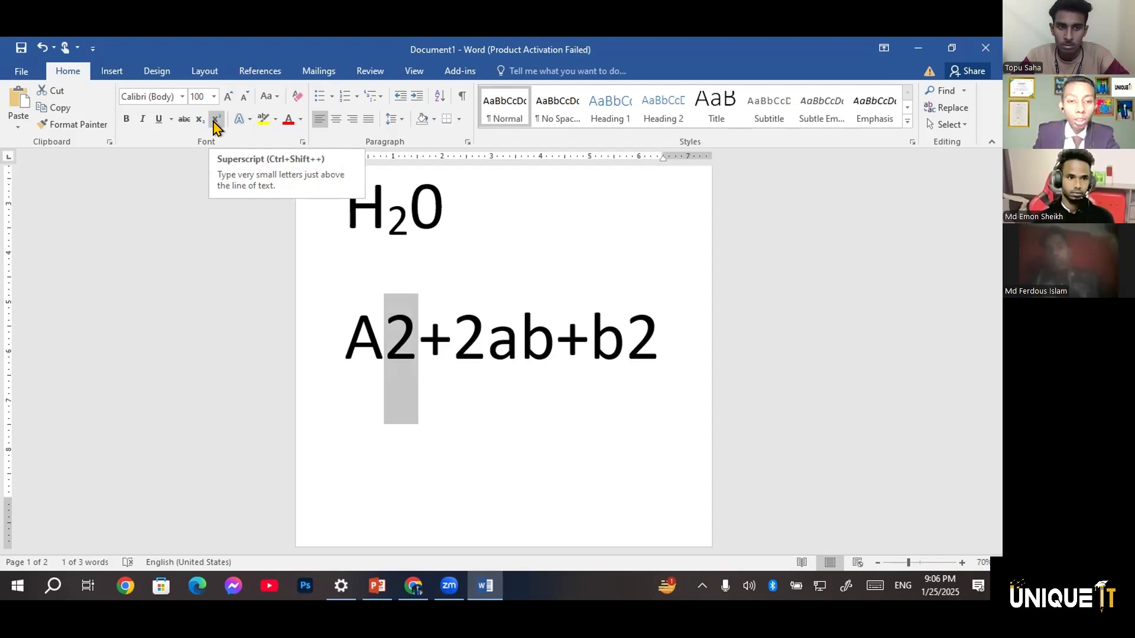
left_click(215, 120)
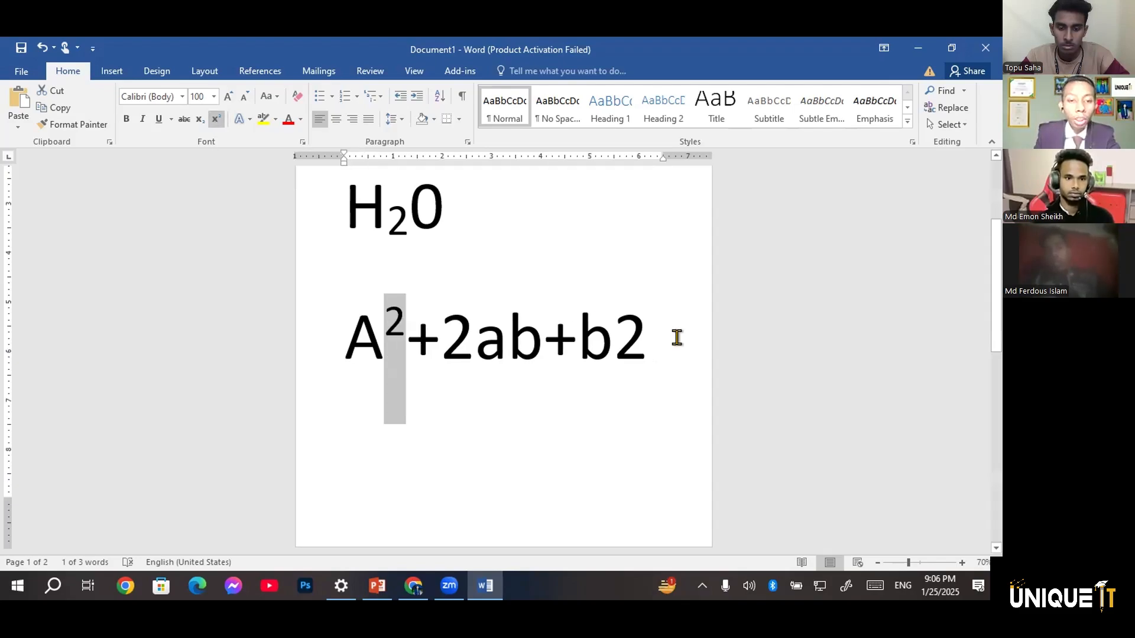
left_click_drag(615, 334, 649, 334)
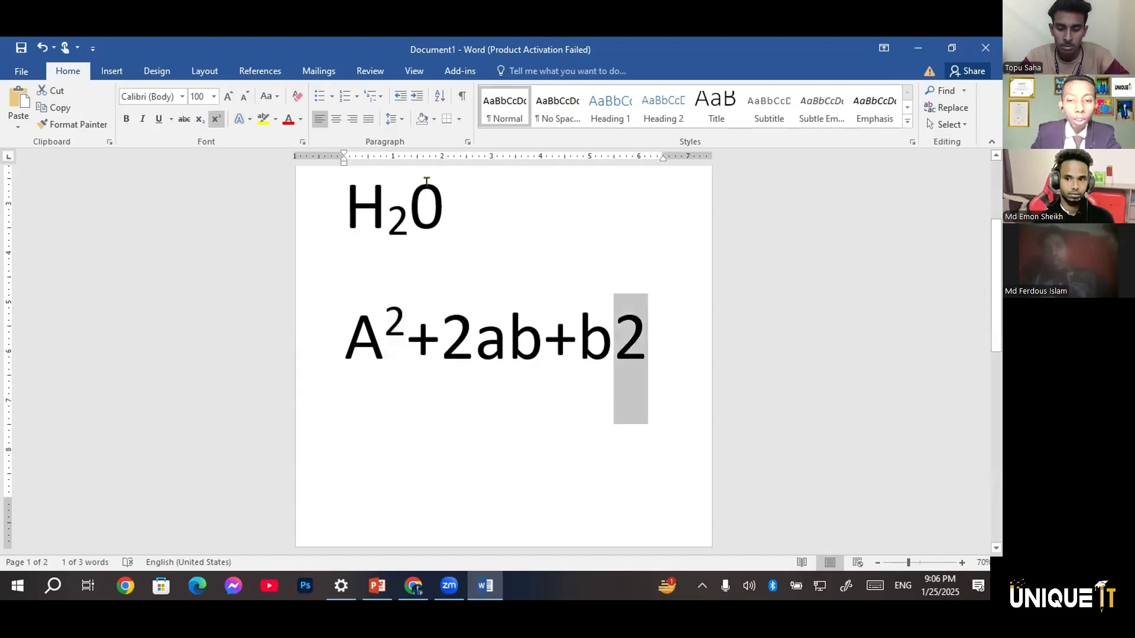
left_click(219, 120)
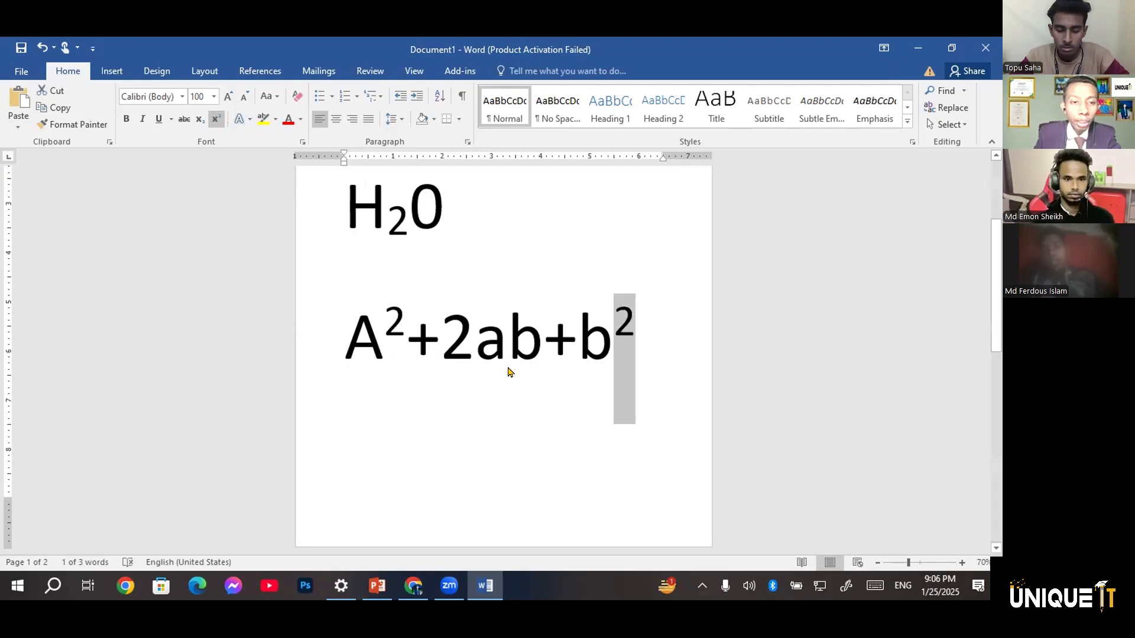
left_click(784, 128)
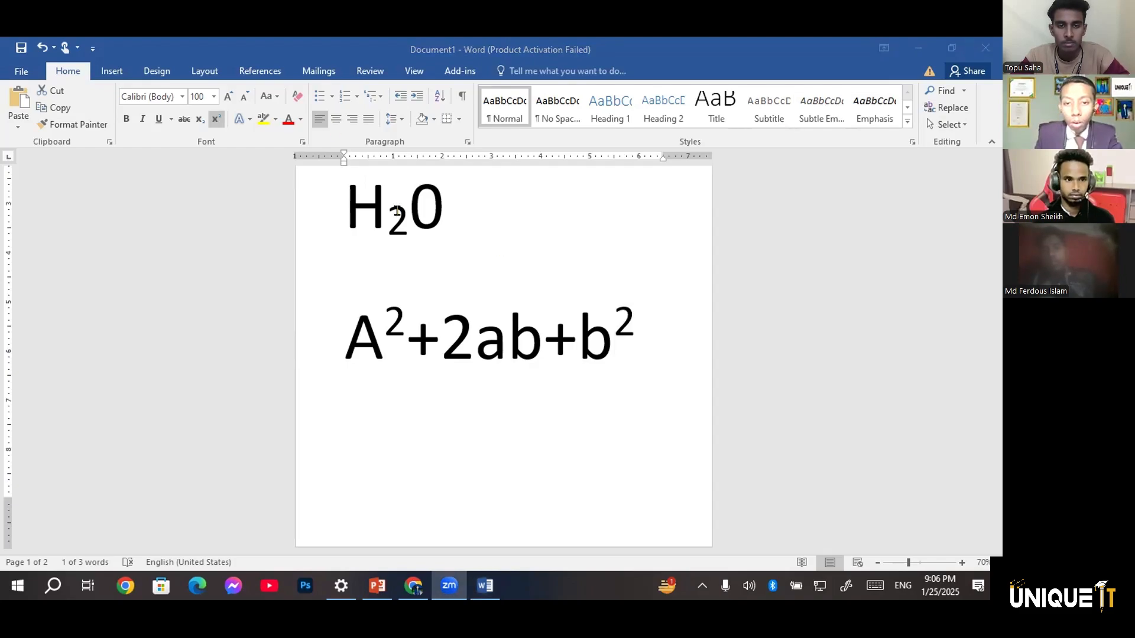
left_click(365, 105)
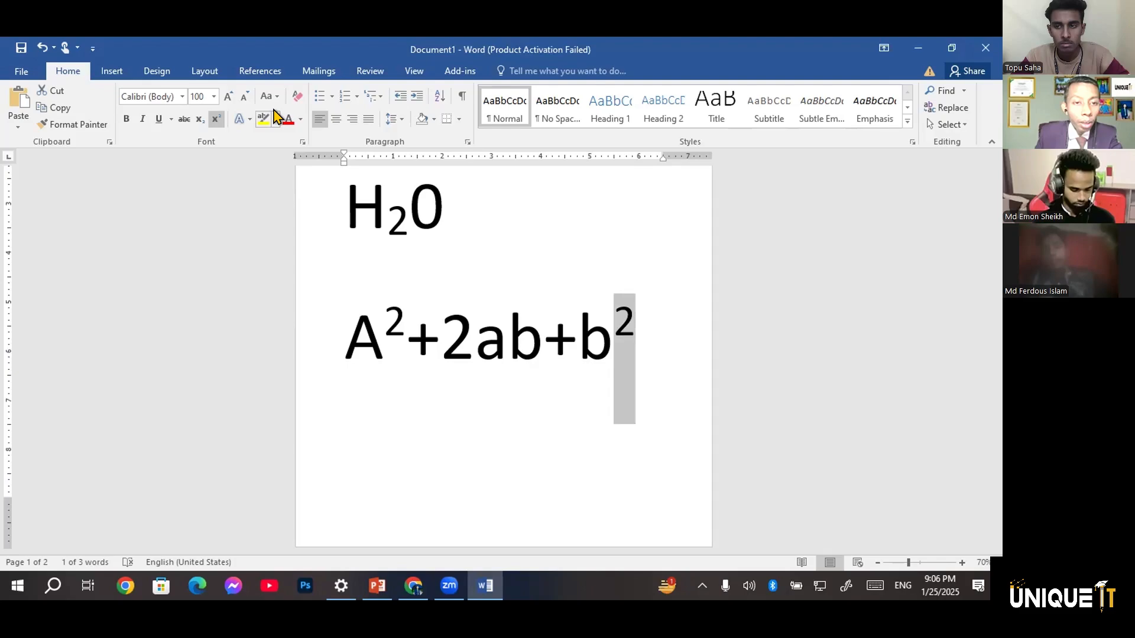
Retype the first letter of the name on the top line as a capital, and change it back to lowercase
scroll(502, 392, "up", 3)
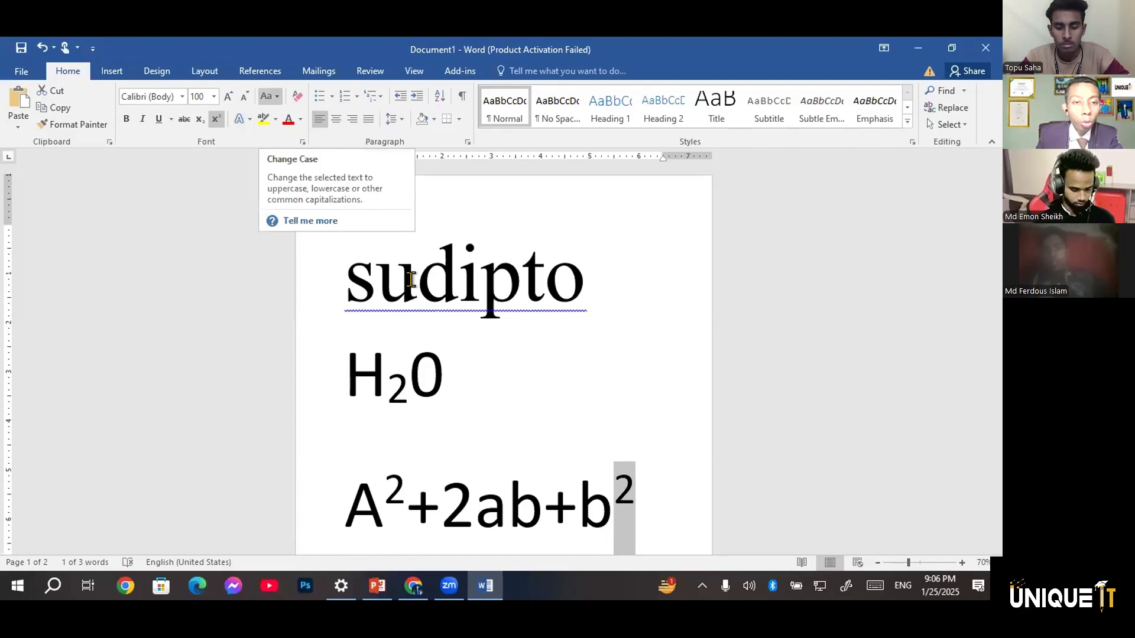
left_click(370, 277)
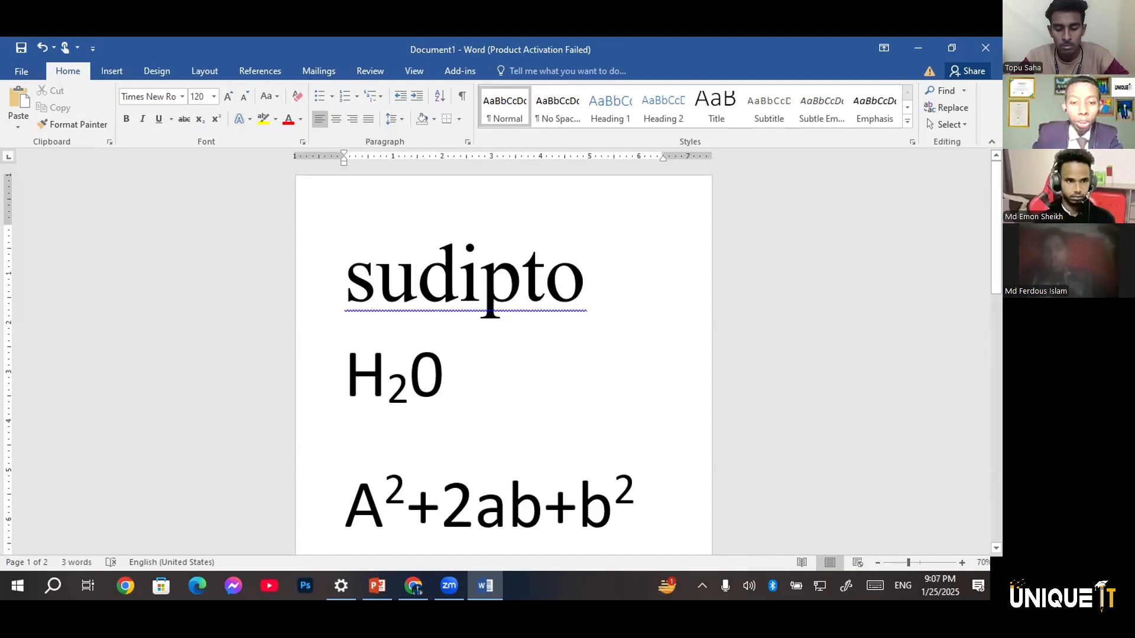
key("BackSpace")
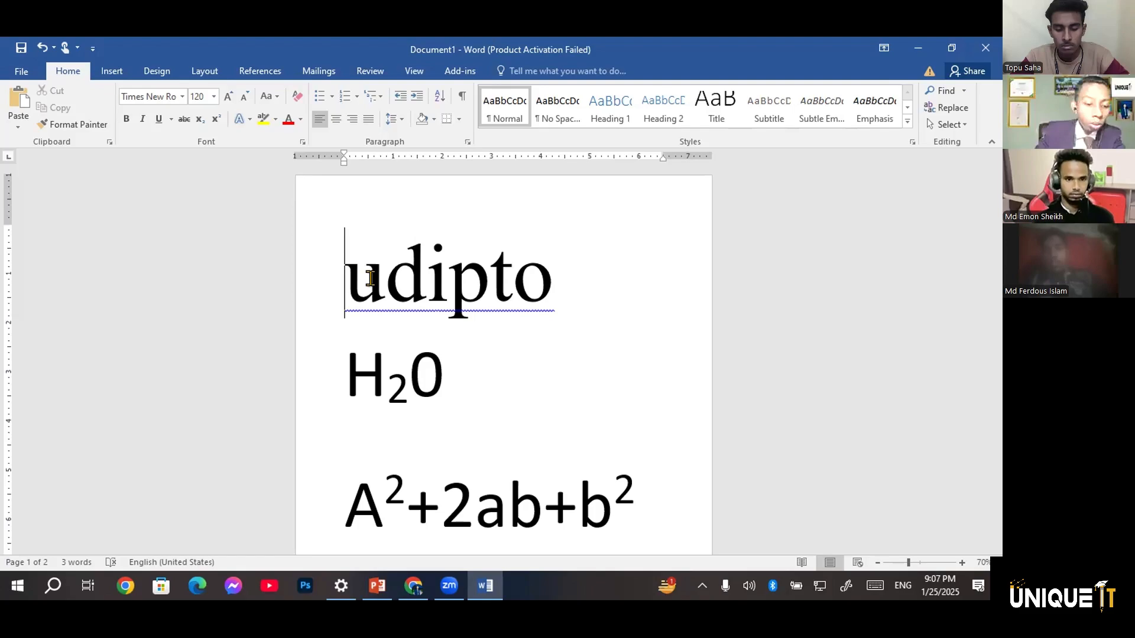
type("S")
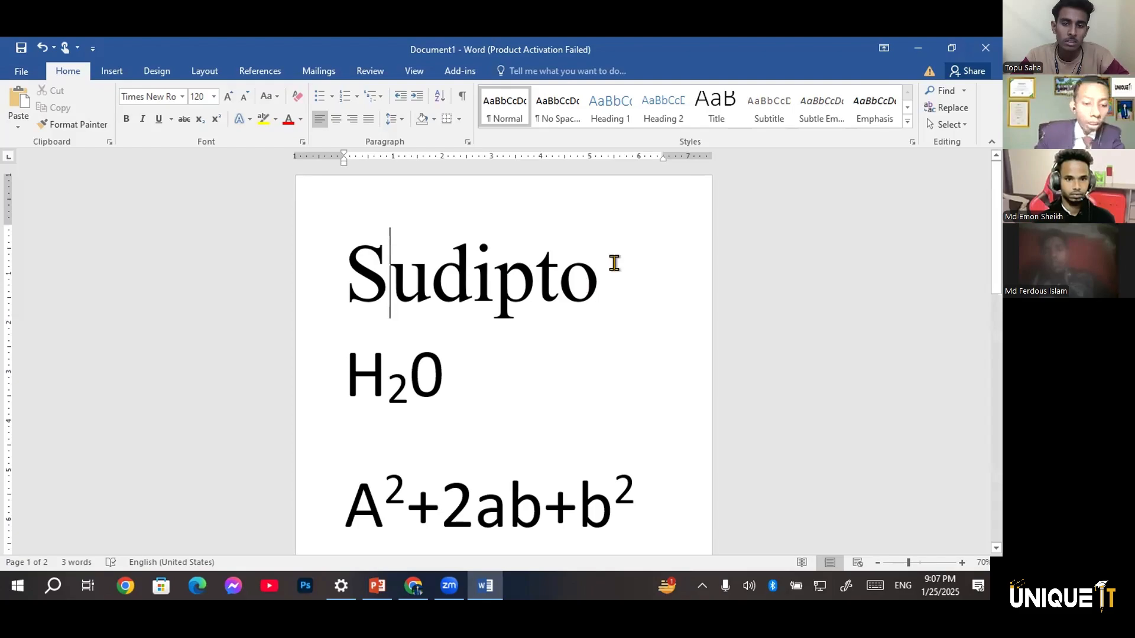
key("BackSpace")
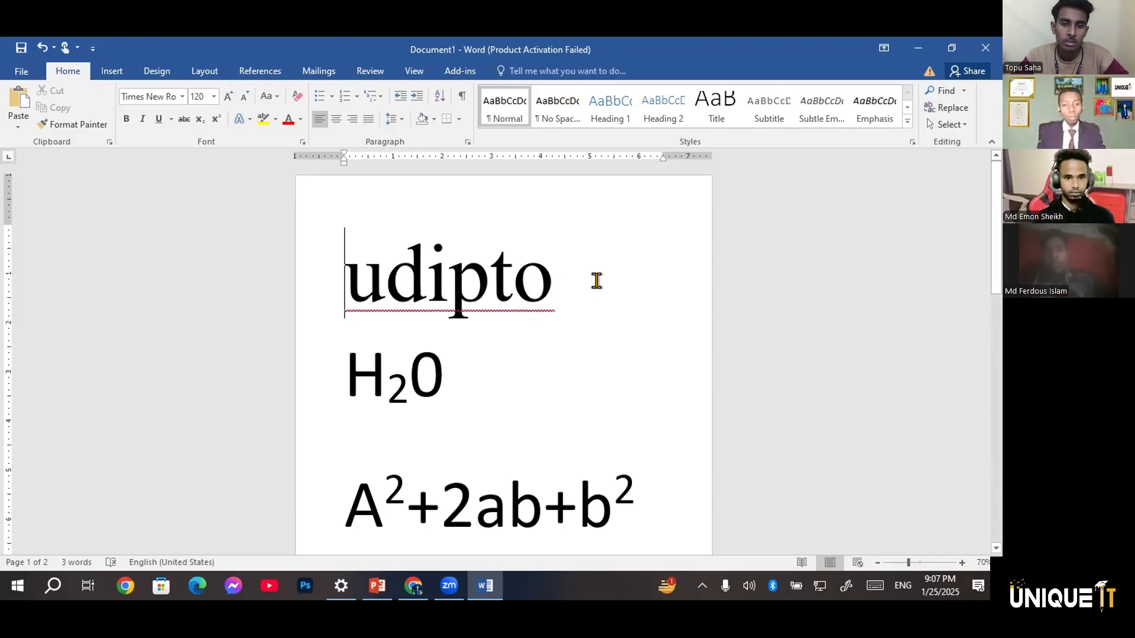
type("s")
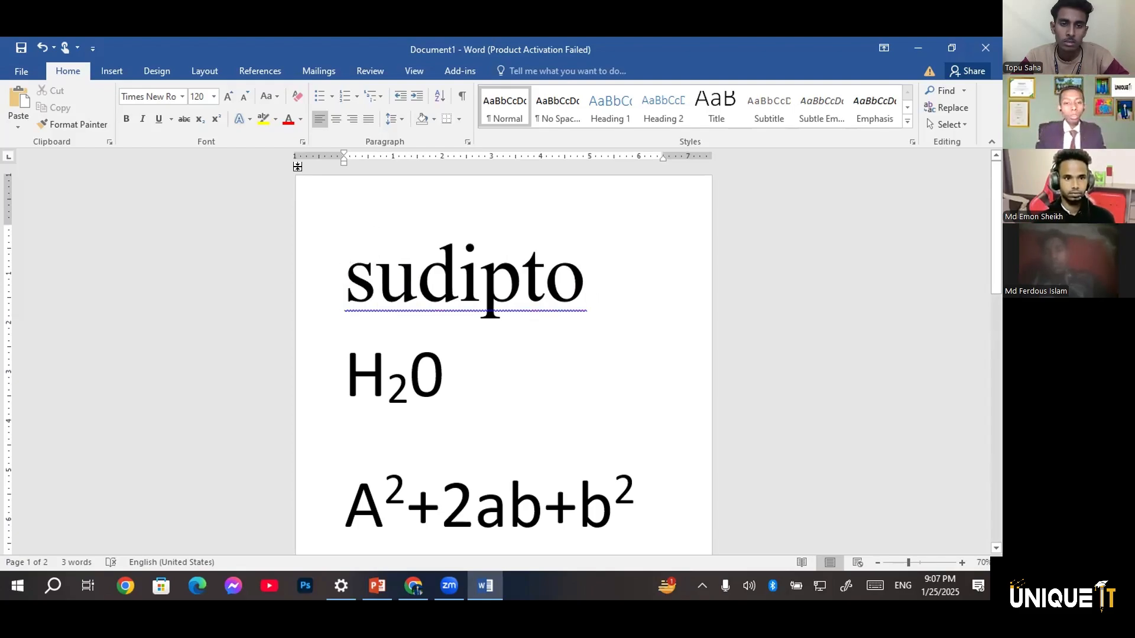
Change the name on the top line to Sentence case
left_click_drag(593, 280, 346, 280)
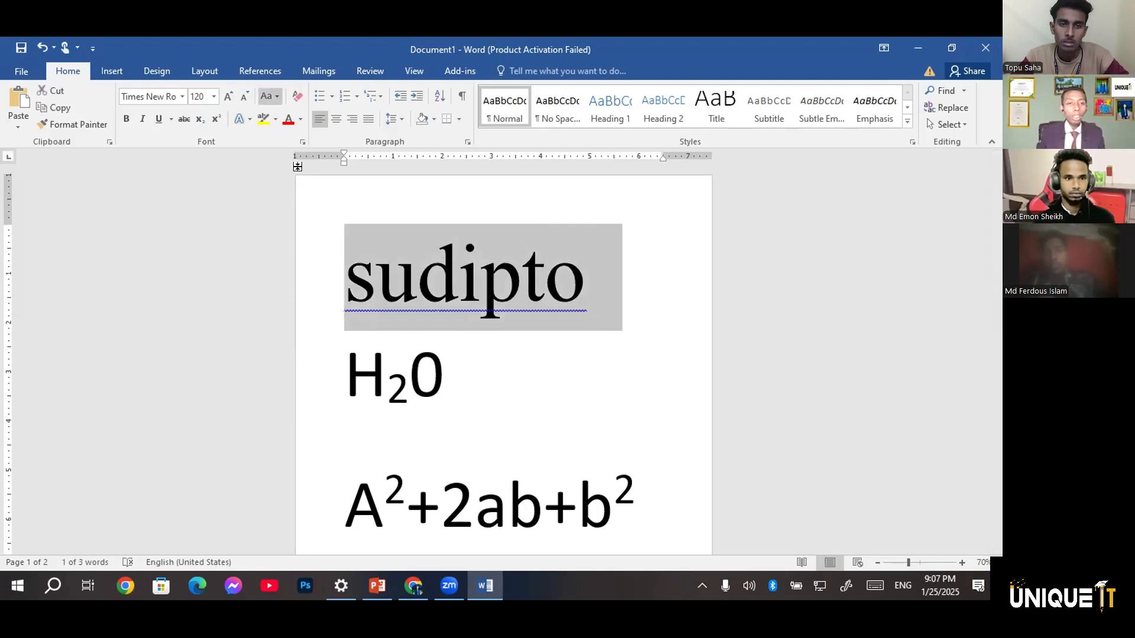
left_click(276, 97)
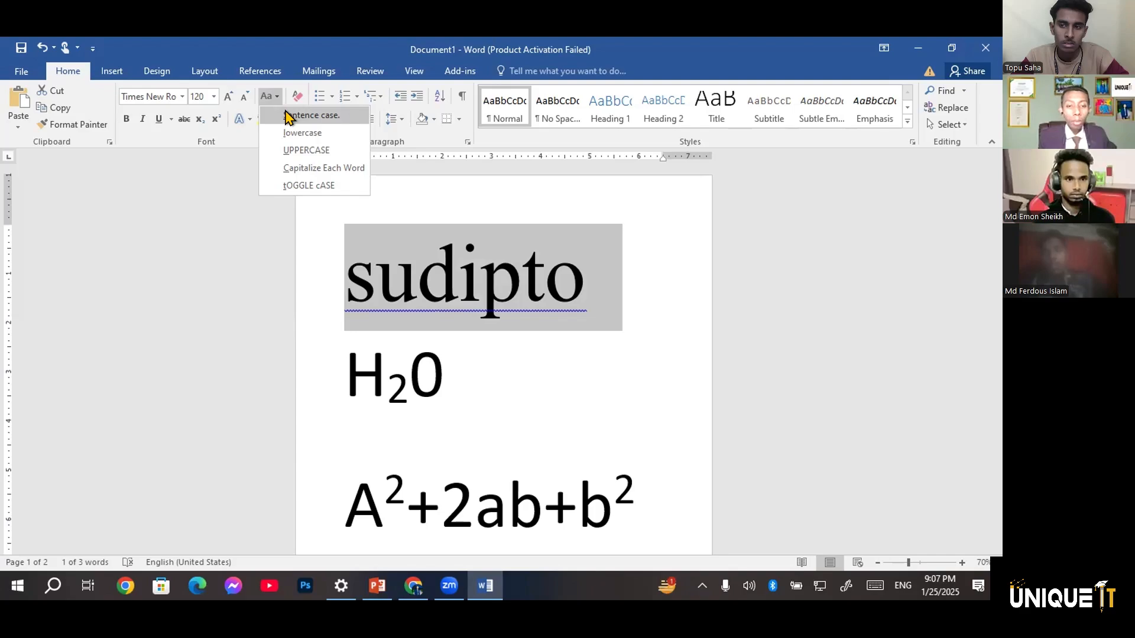
left_click(304, 115)
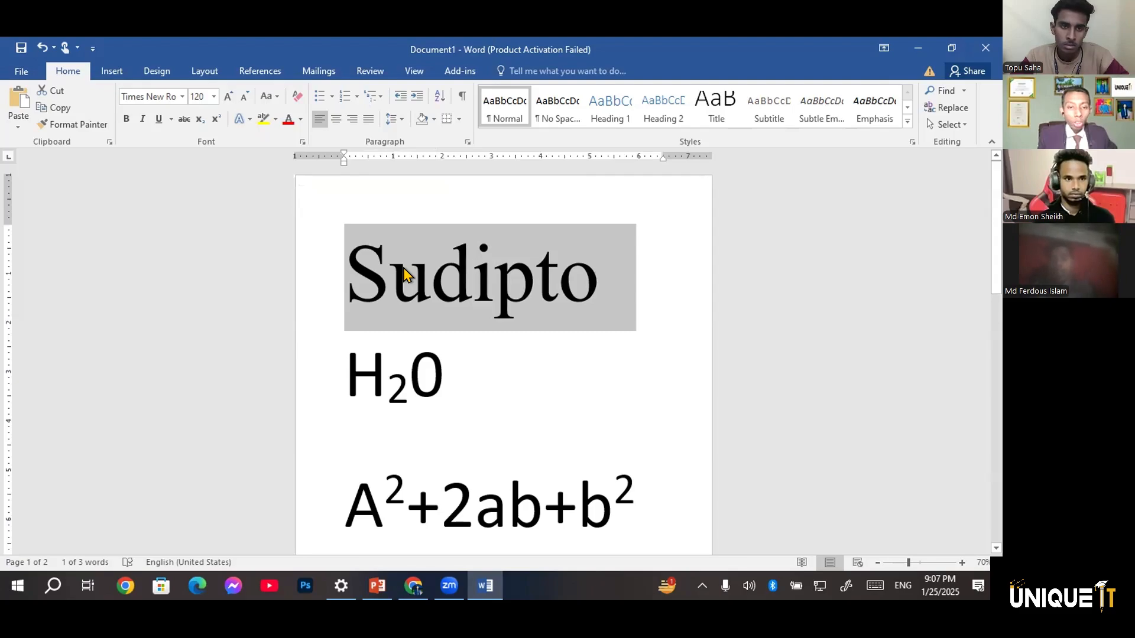
Switch the name on the top line to lowercase and from there to Capitalize Each Word
left_click(269, 96)
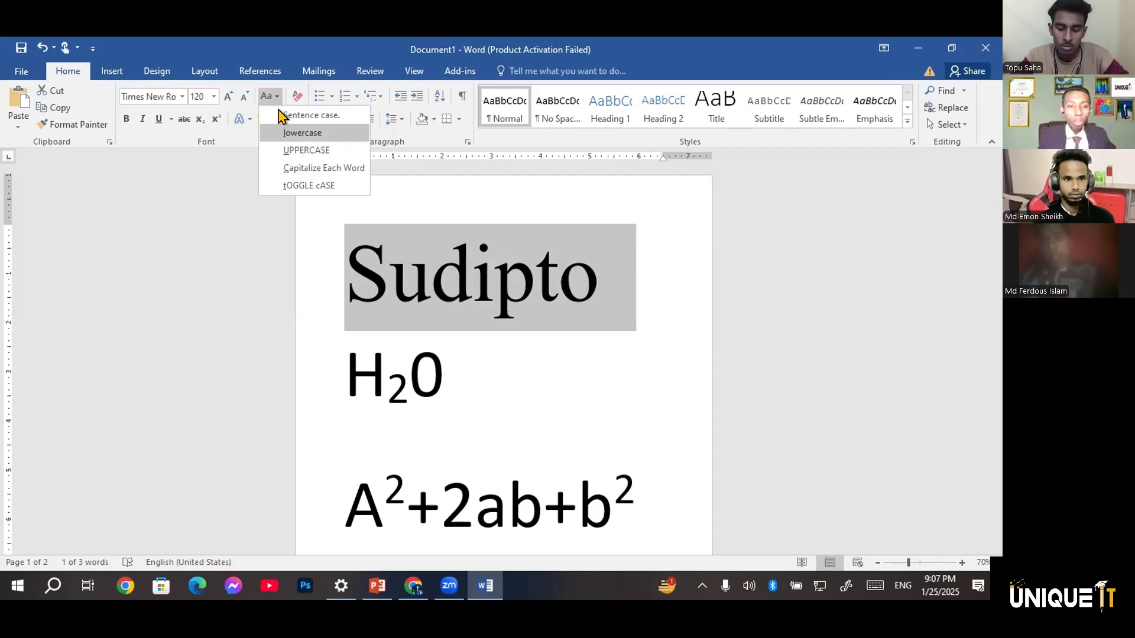
left_click(284, 133)
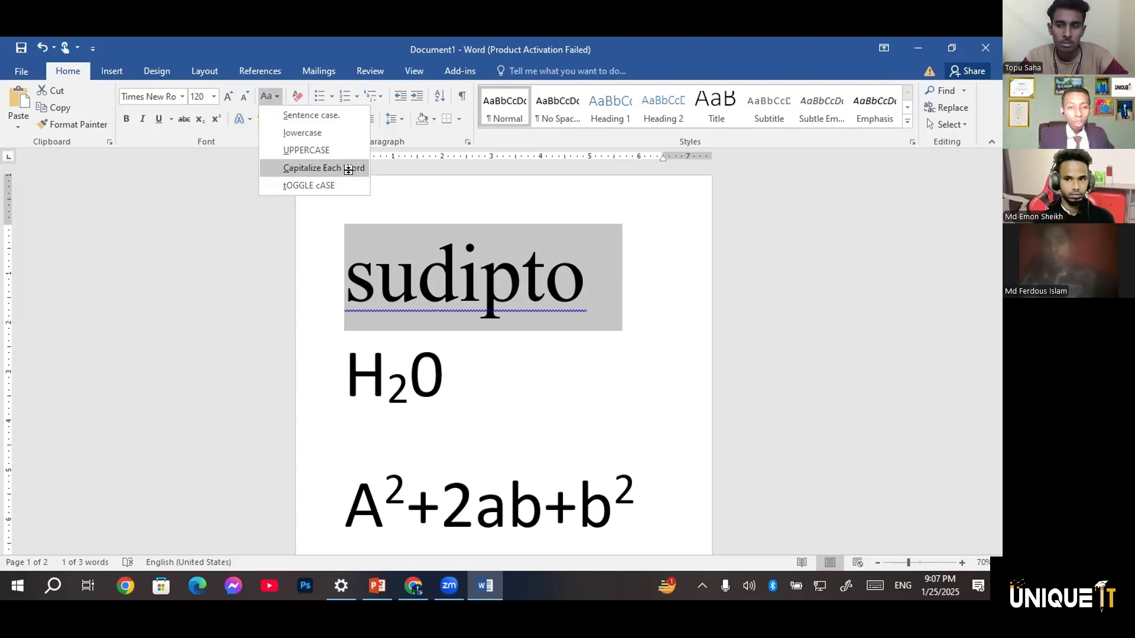
left_click(349, 172)
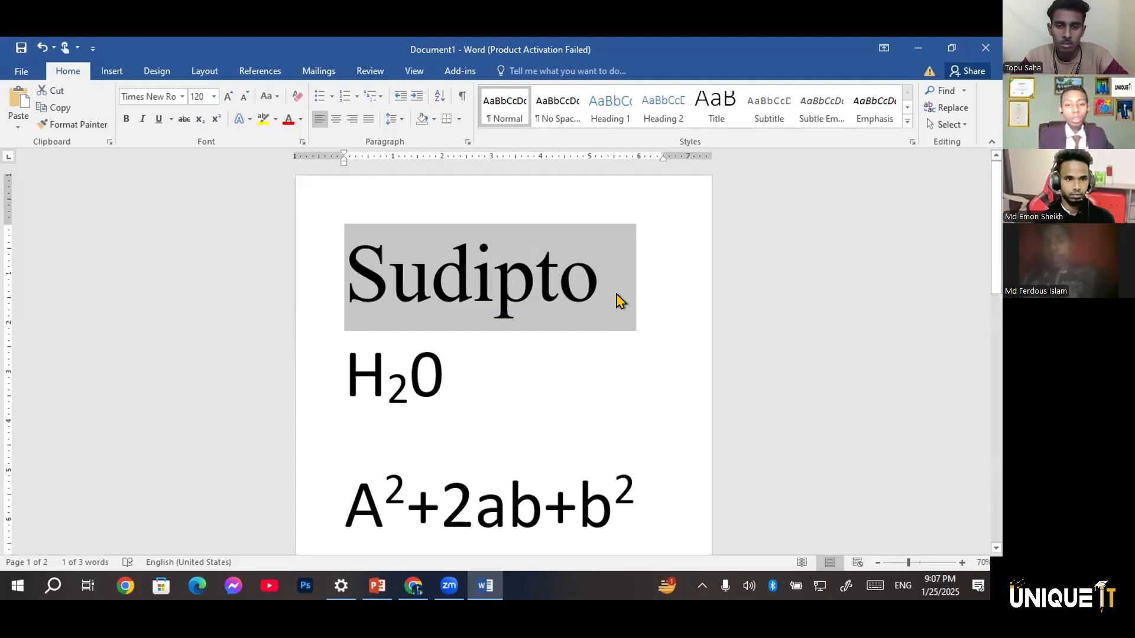
Add the surname in lowercase after the first name on the top line
left_click(639, 296)
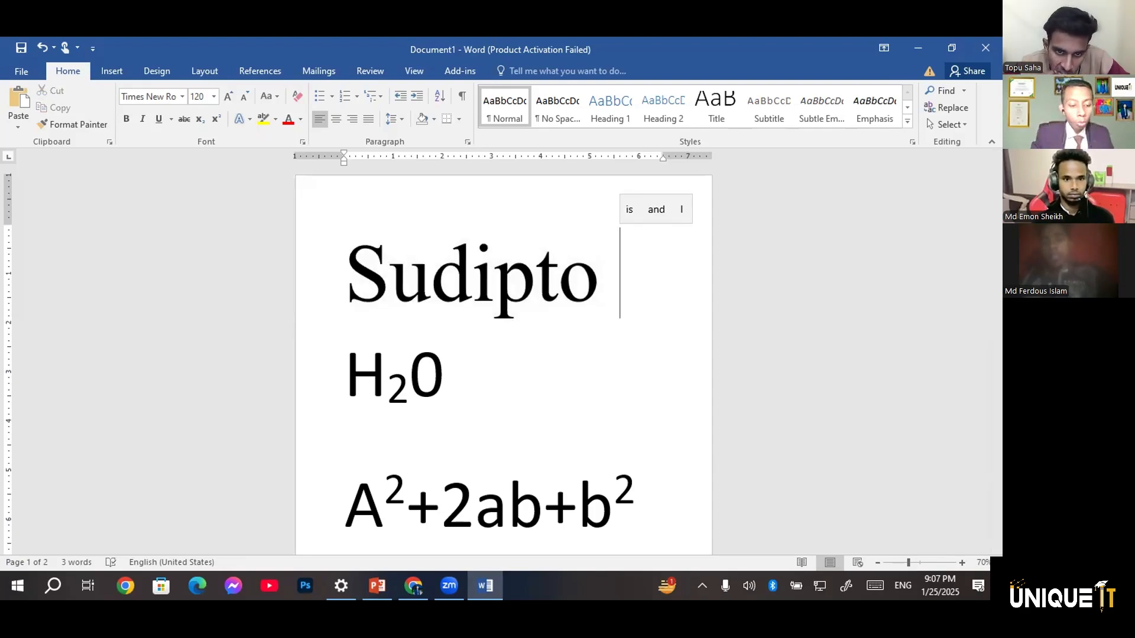
key("Return")
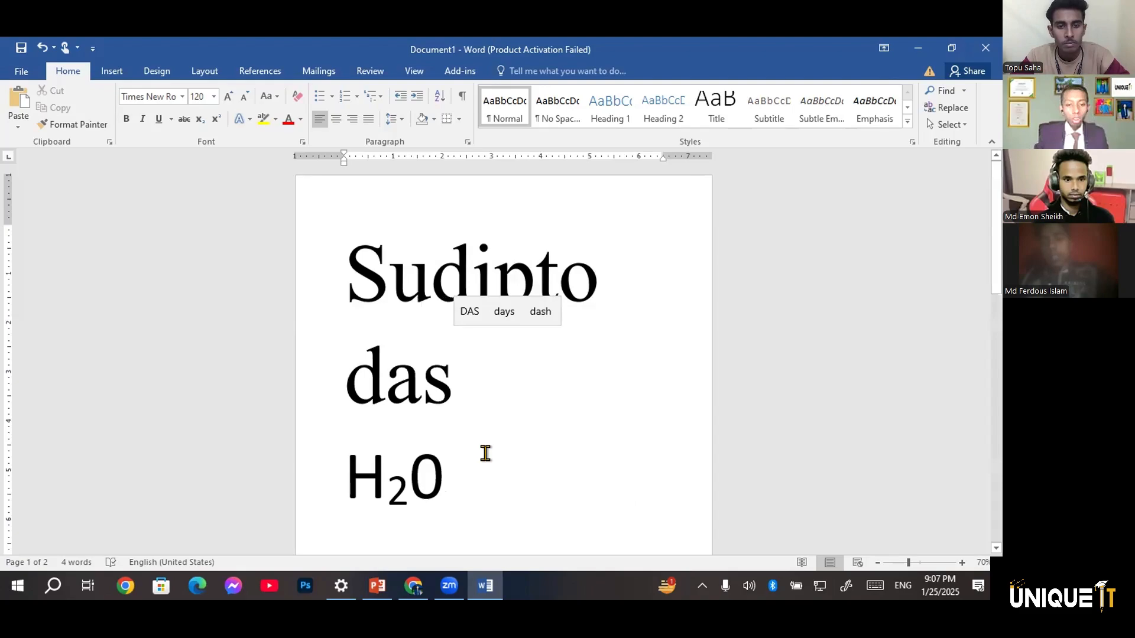
Reduce the font size of the full name on the top line to 72
double_click(337, 282)
key("ctrl+shift+comma")
key("ctrl+shift+comma")
key("ctrl+shift+comma")
key("ctrl+shift+comma")
key("ctrl+shift+comma")
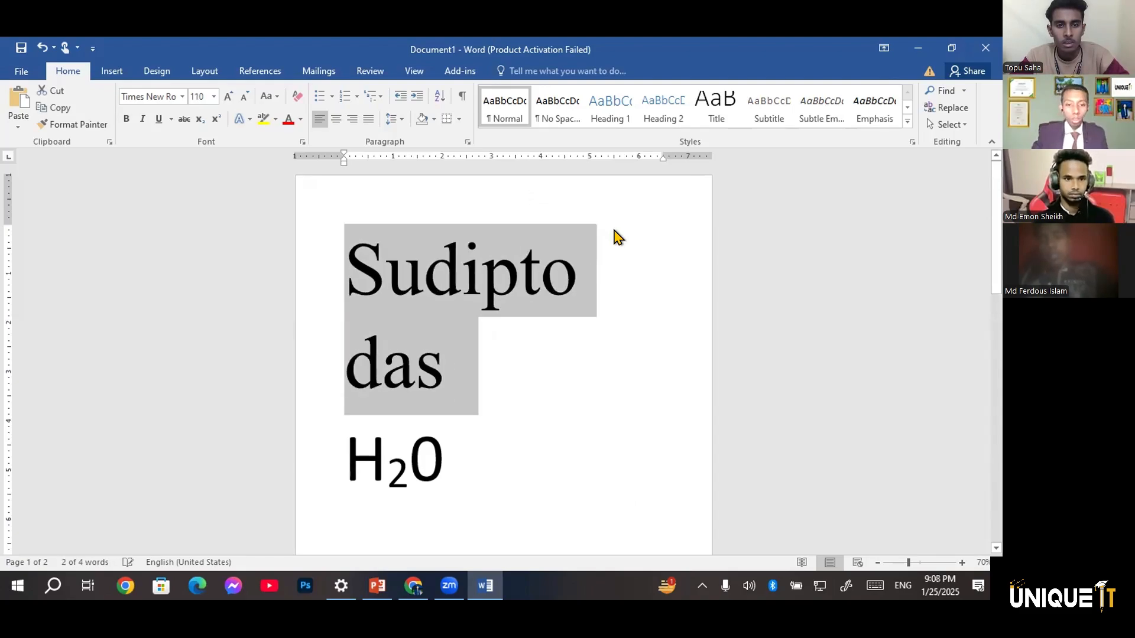
left_click(611, 227)
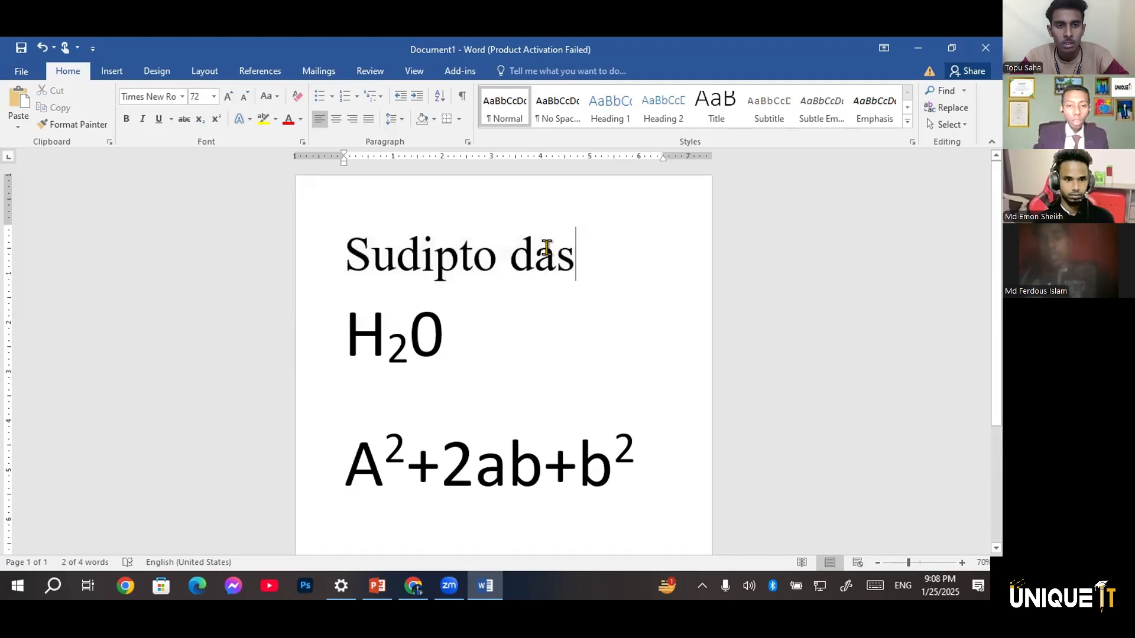
left_click(533, 244)
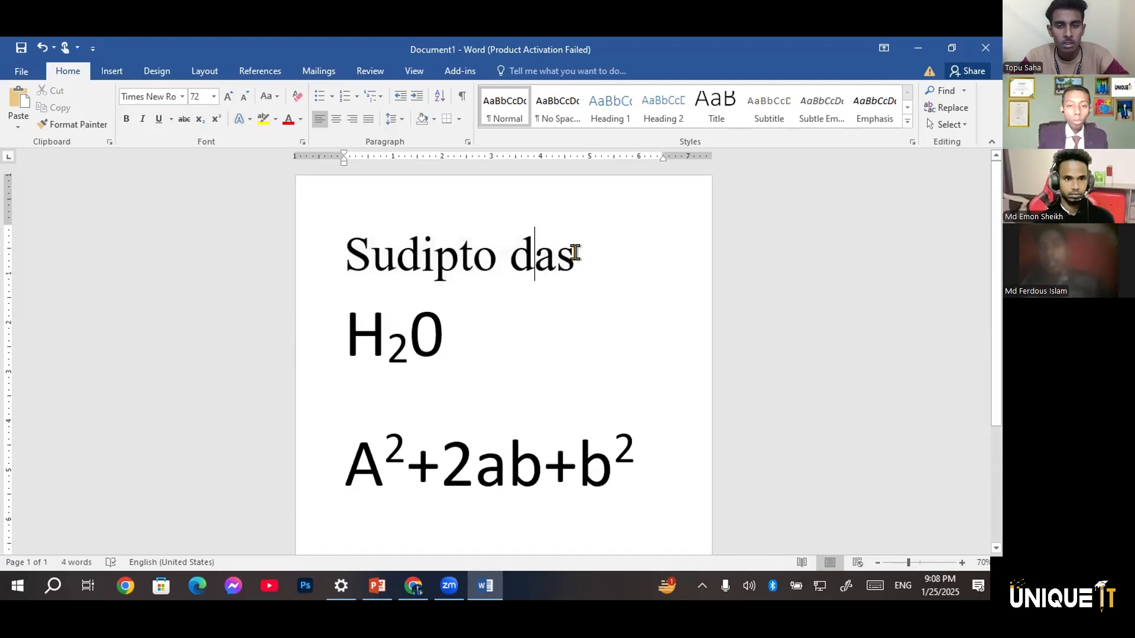
Apply Capitalize Each Word to the full name on the top line
triple_click(353, 236)
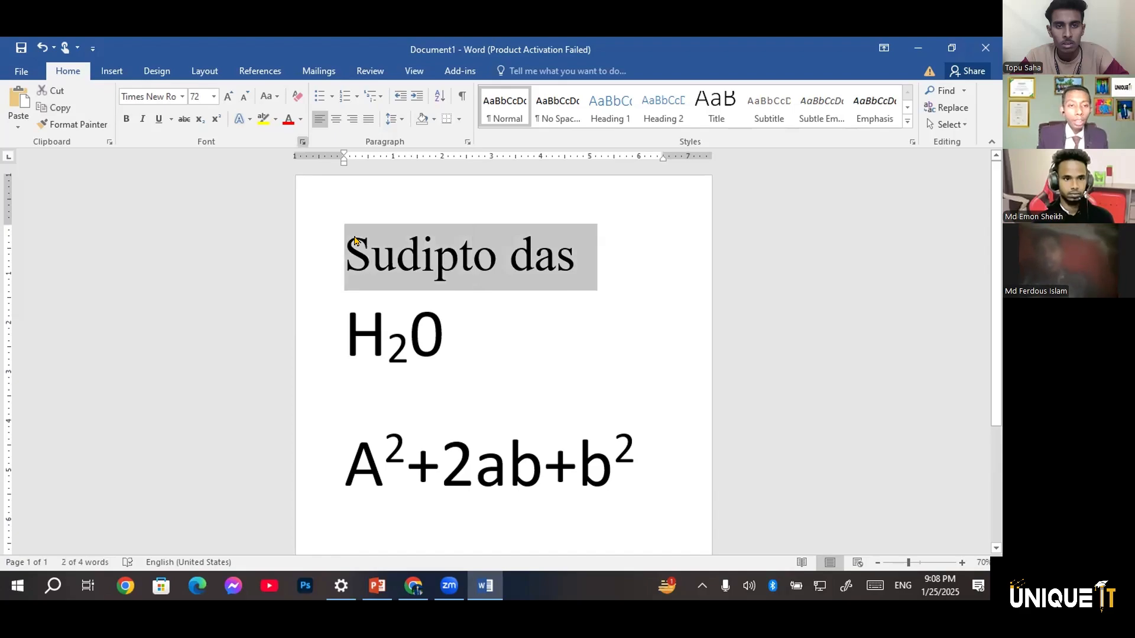
left_click(268, 97)
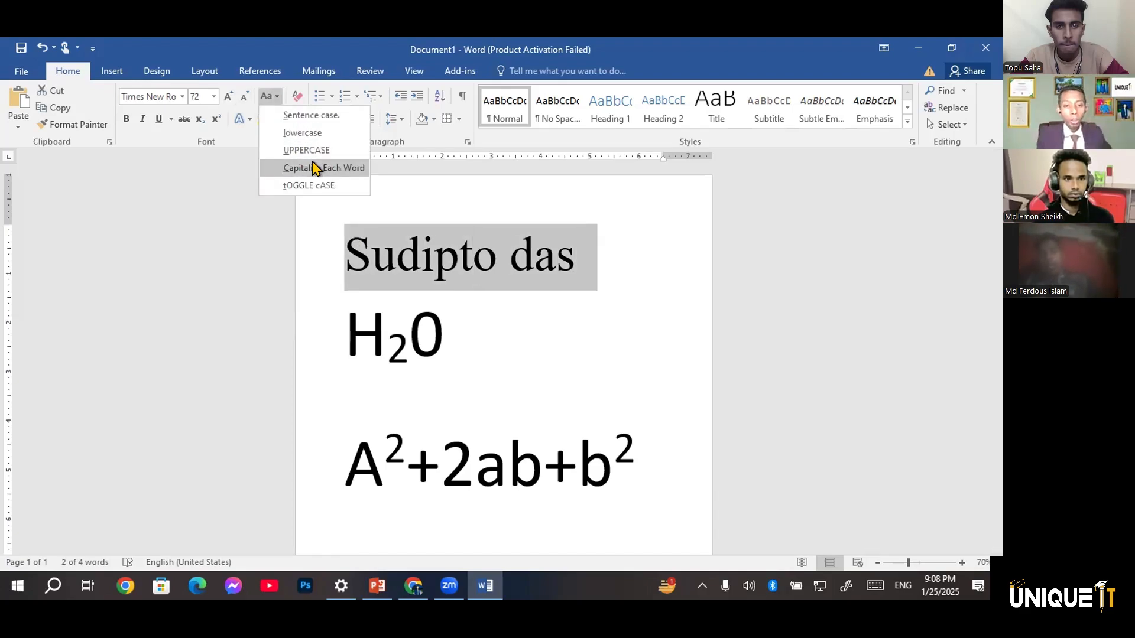
left_click(315, 169)
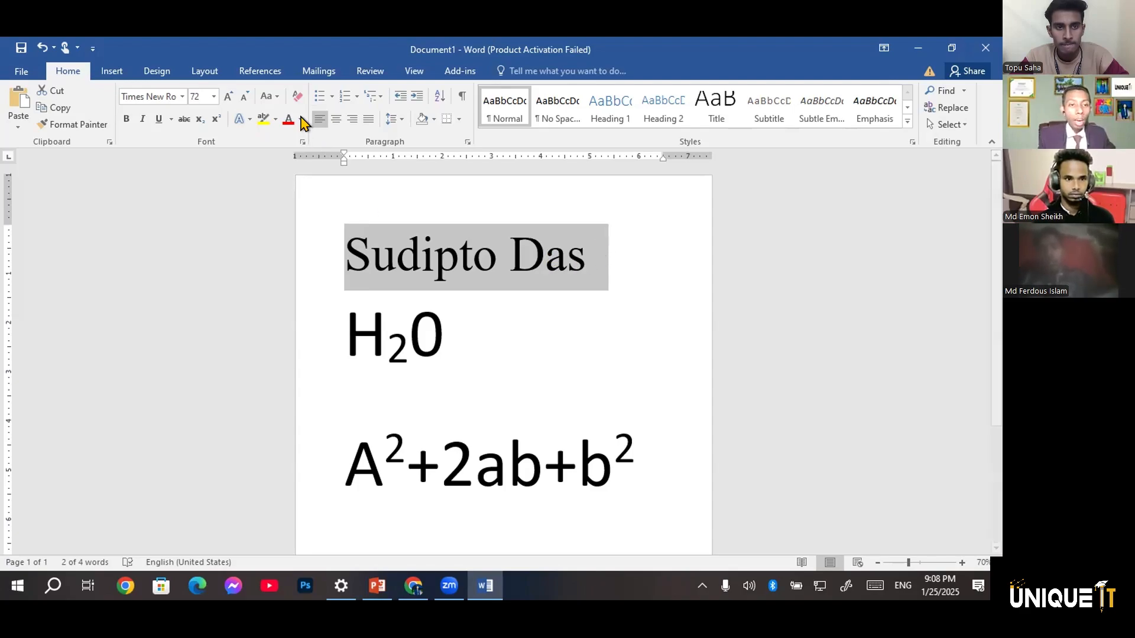
Change the full name to UPPERCASE and invert its letters with tOGGLE cASE
left_click(269, 96)
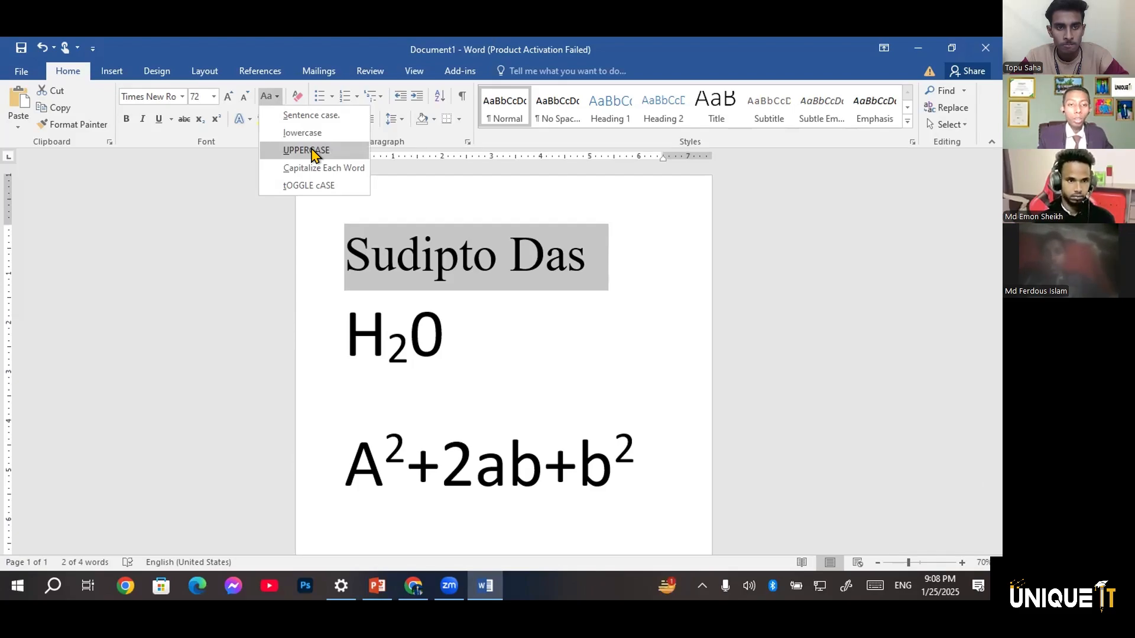
left_click(311, 150)
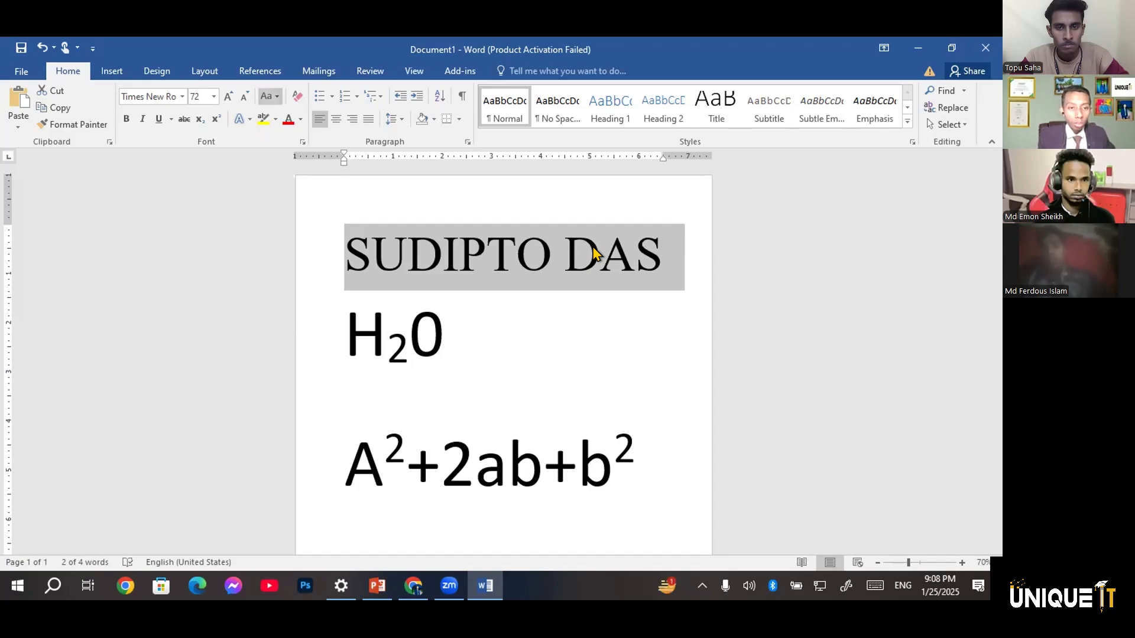
left_click(267, 97)
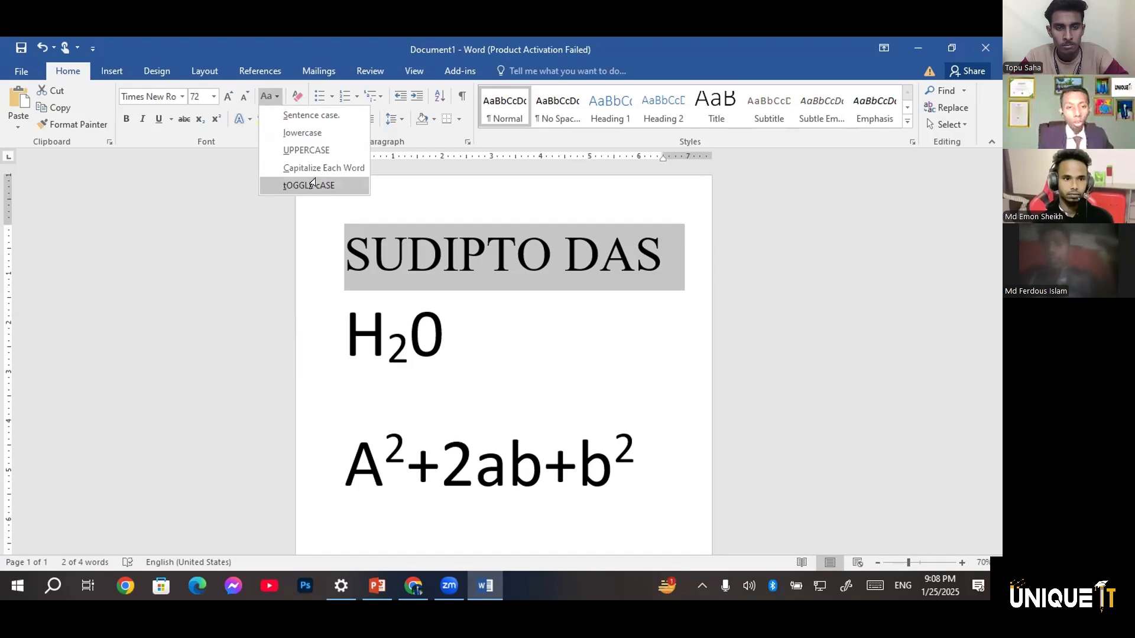
left_click(353, 188)
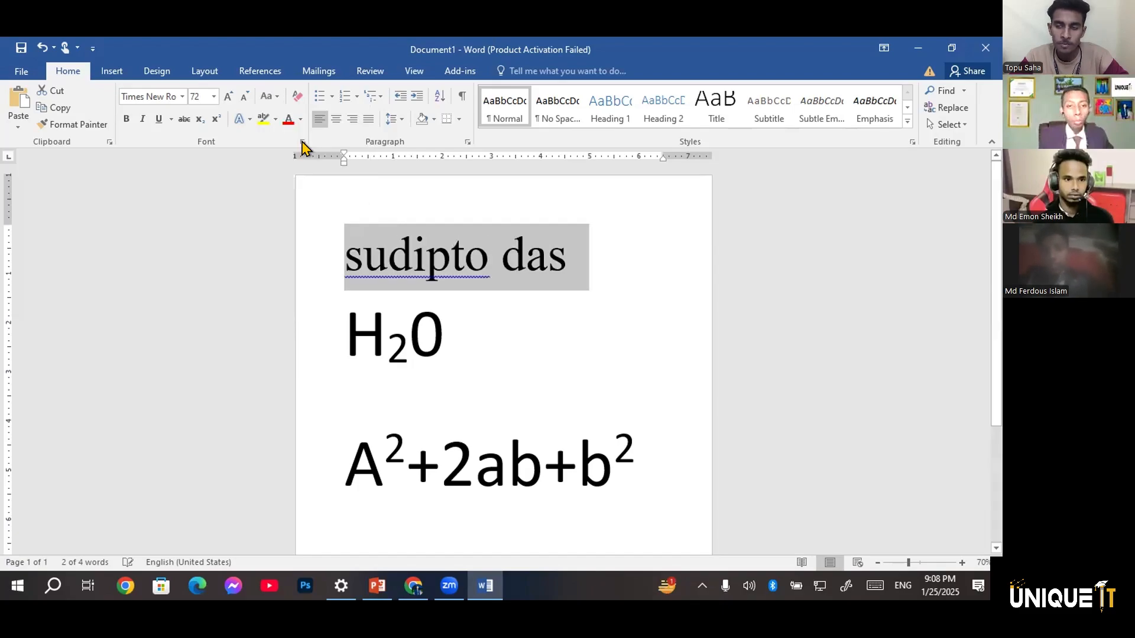
Switch the full name to uppercase once more and back to lowercase with Change Case
left_click(267, 96)
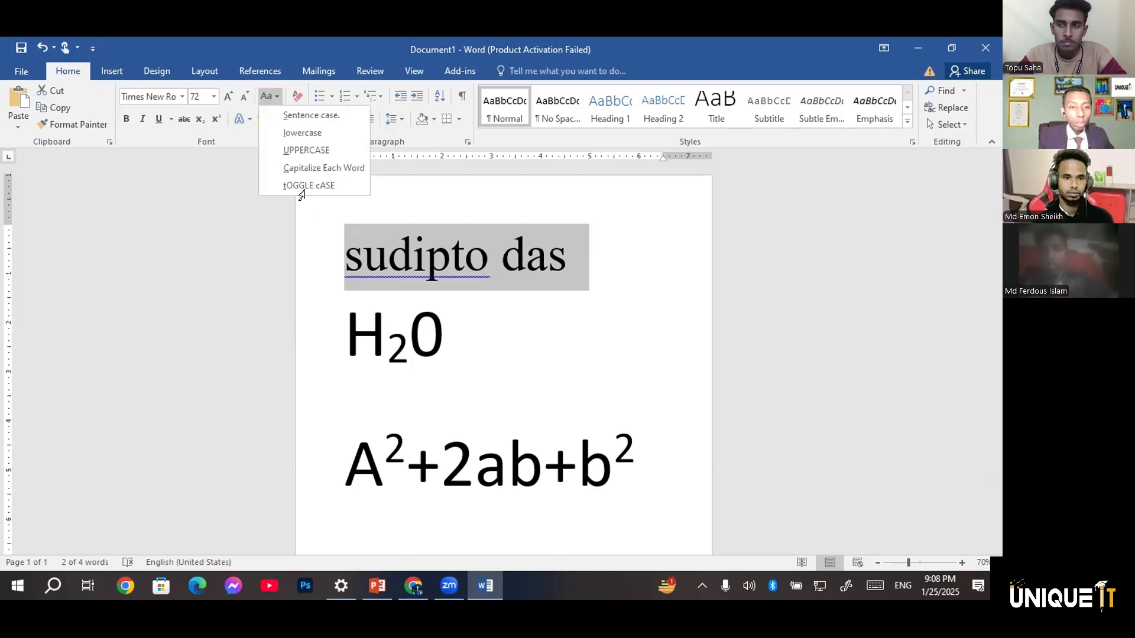
key("u")
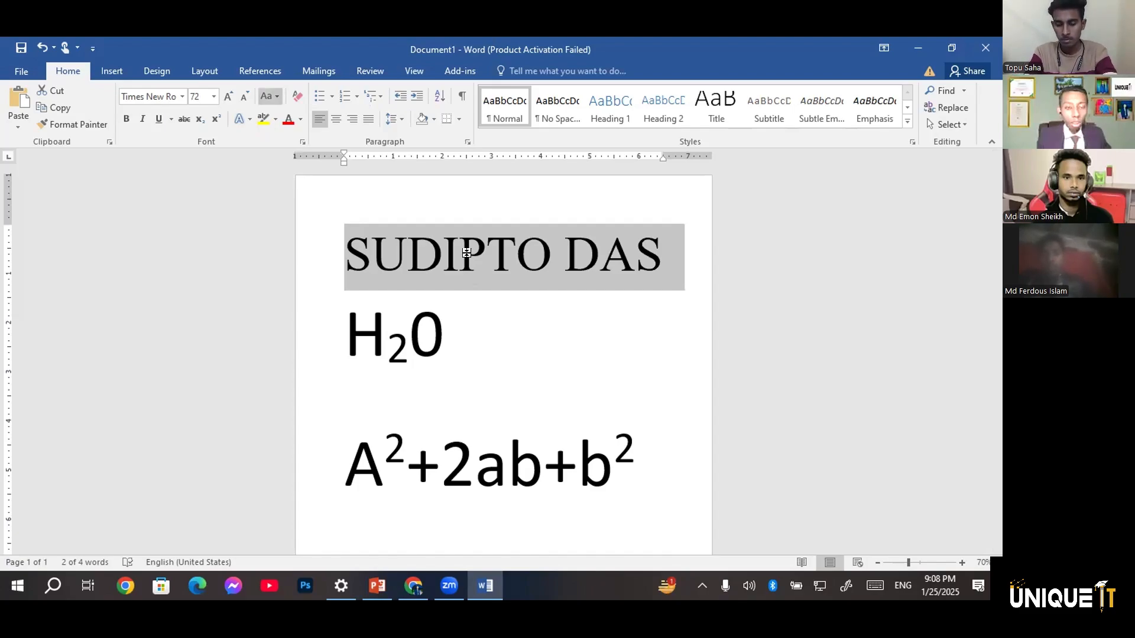
left_click(268, 96)
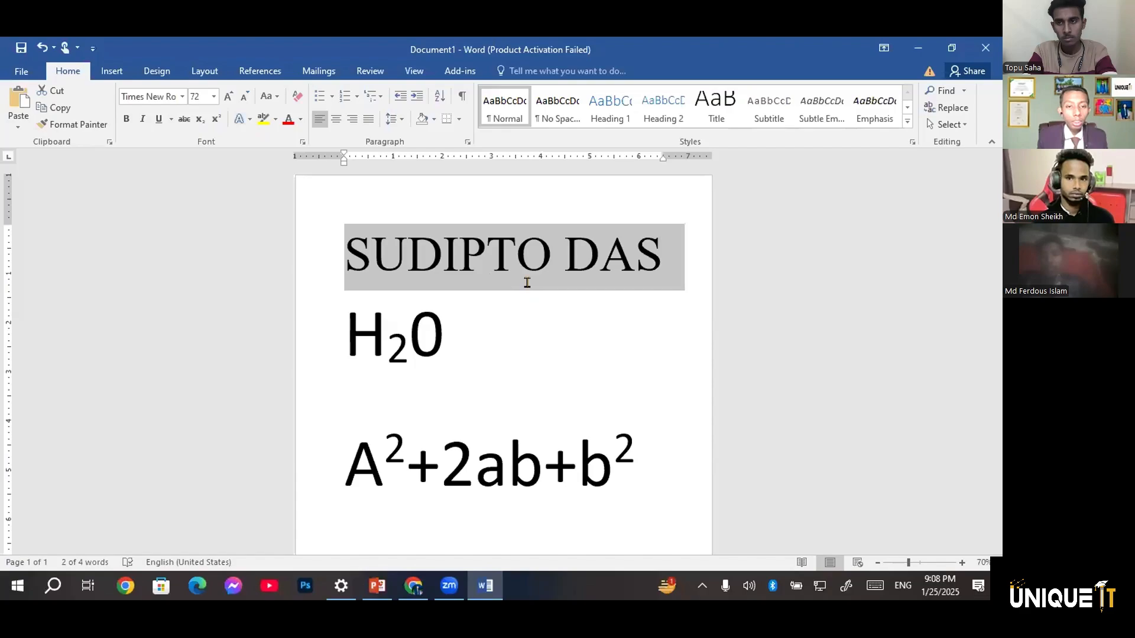
Clear all formatting from the full name and inspect the plain text up close
scroll(362, 221, "down", 1)
scroll(461, 224, "down", 1)
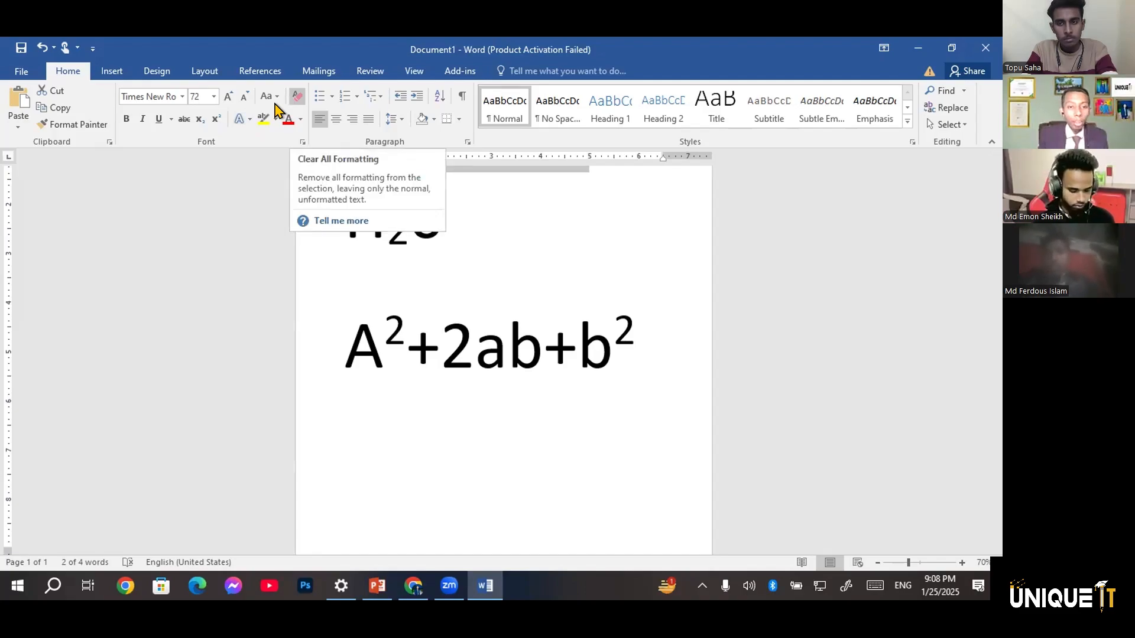
left_click(297, 96)
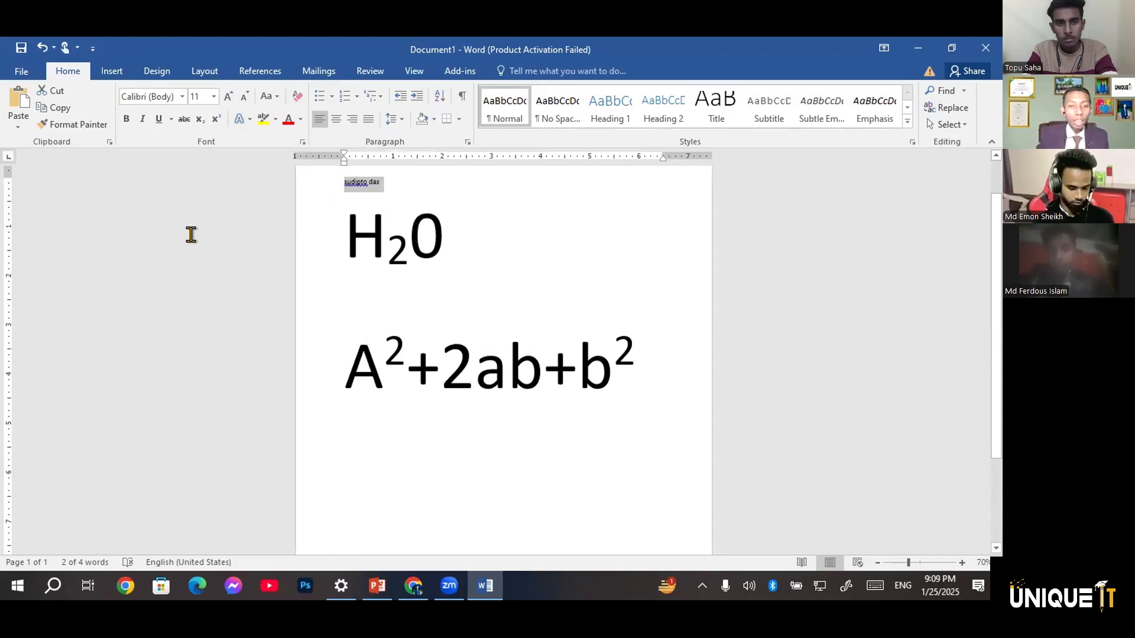
scroll(190, 233, "up", 10)
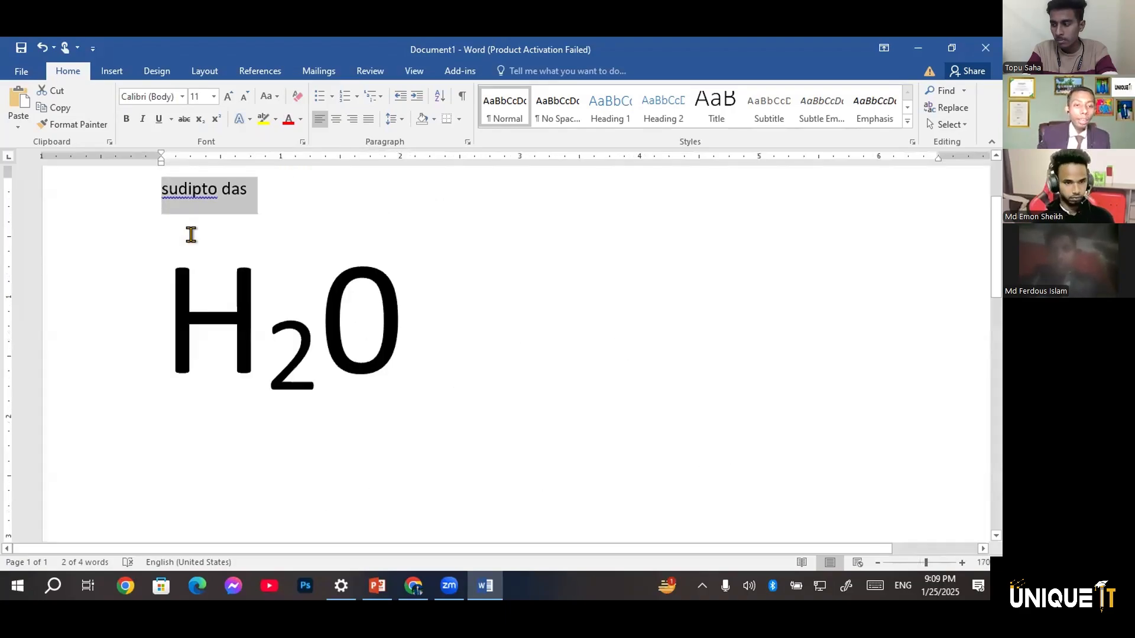
scroll(190, 233, "up", 16)
scroll(195, 245, "up", 17)
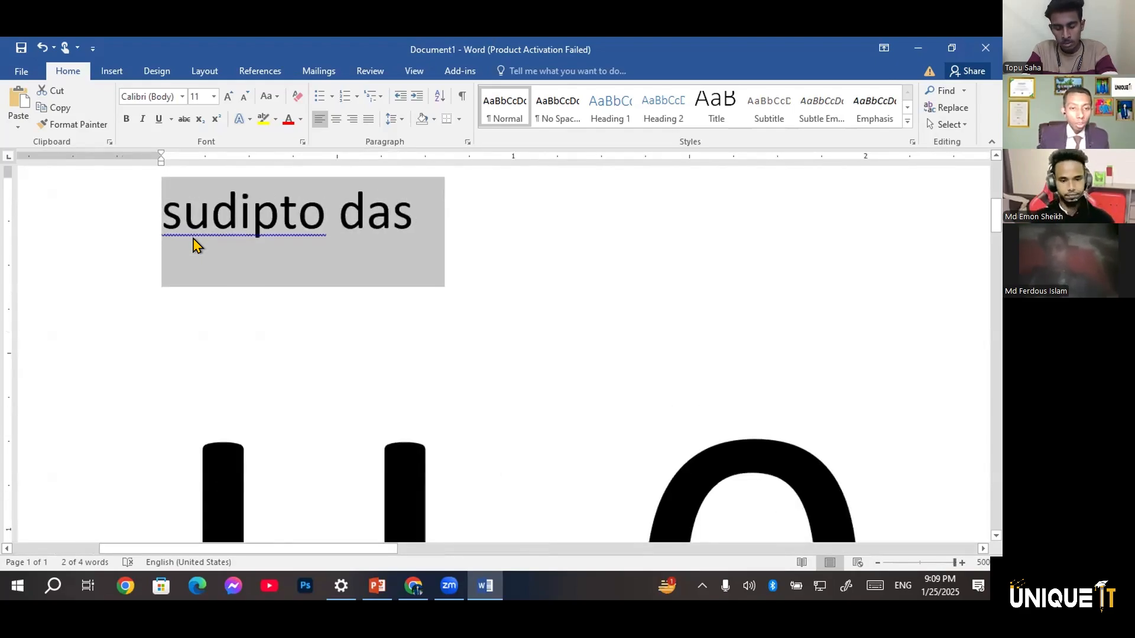
scroll(195, 245, "down", 13)
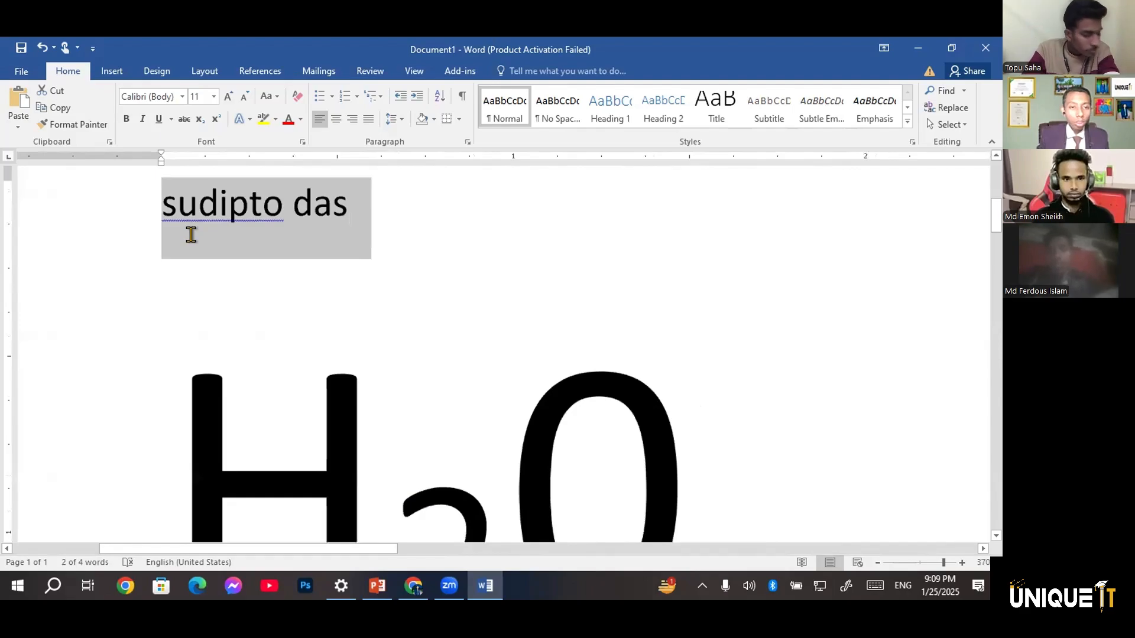
scroll(191, 235, "down", 17)
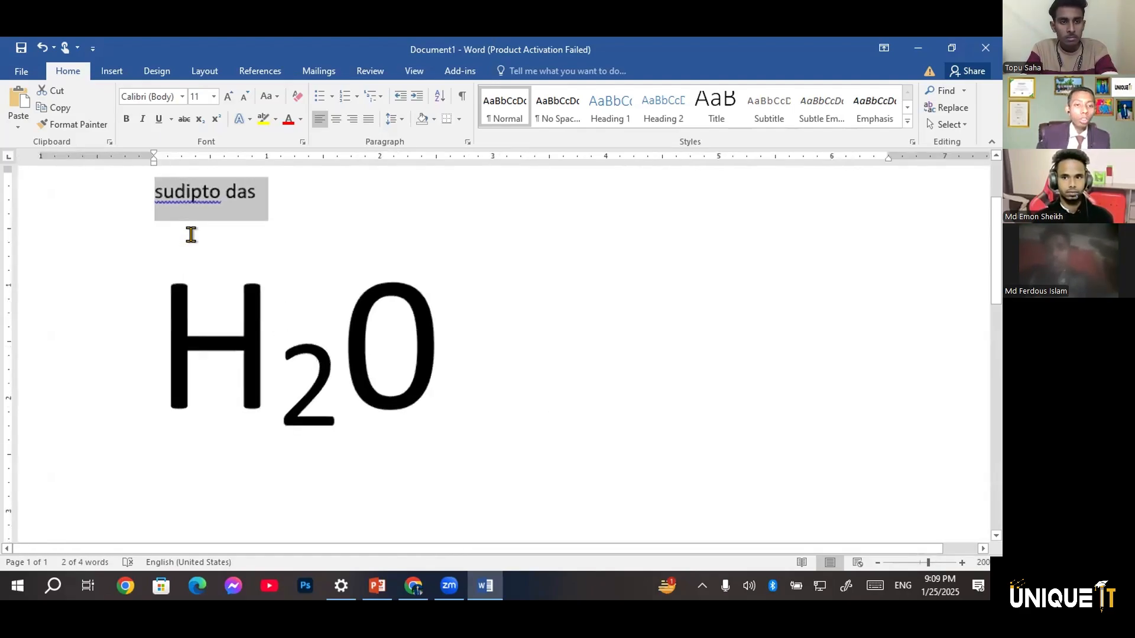
Try tOGGLE cASE on the unformatted full name and undo the change
scroll(191, 235, "up", 16)
left_click(270, 96)
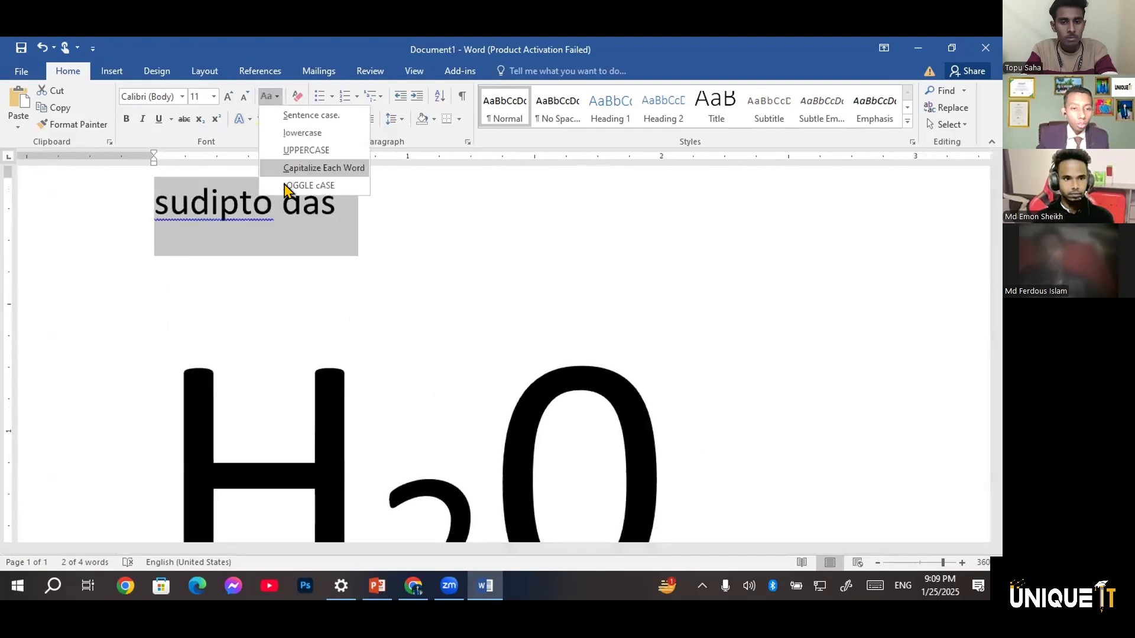
left_click(308, 185)
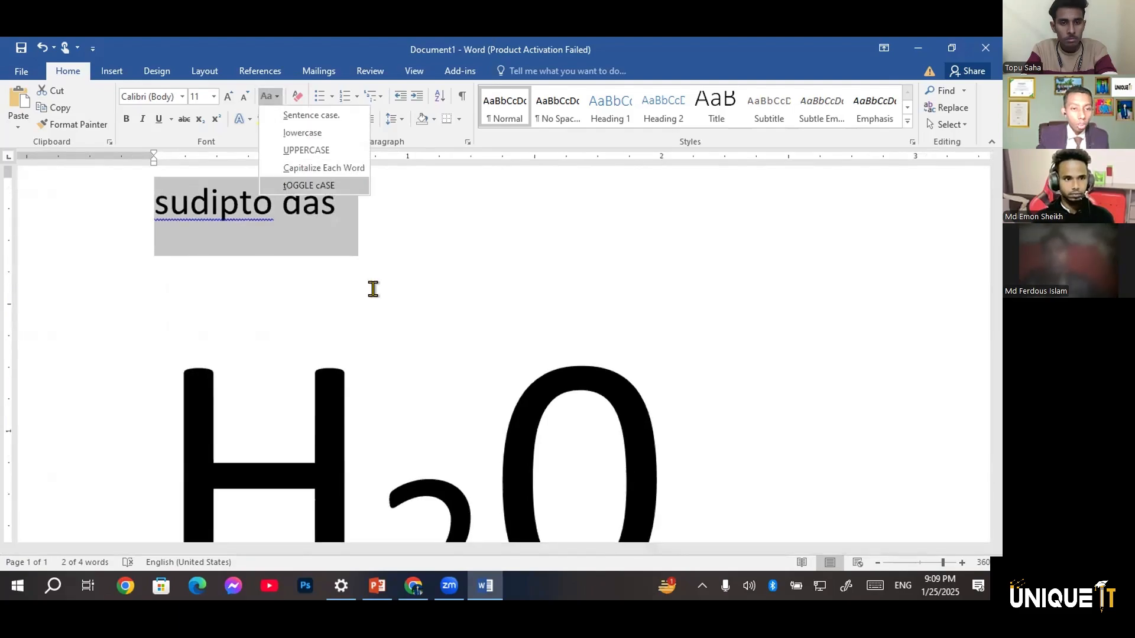
left_click(373, 224)
key("ctrl+z")
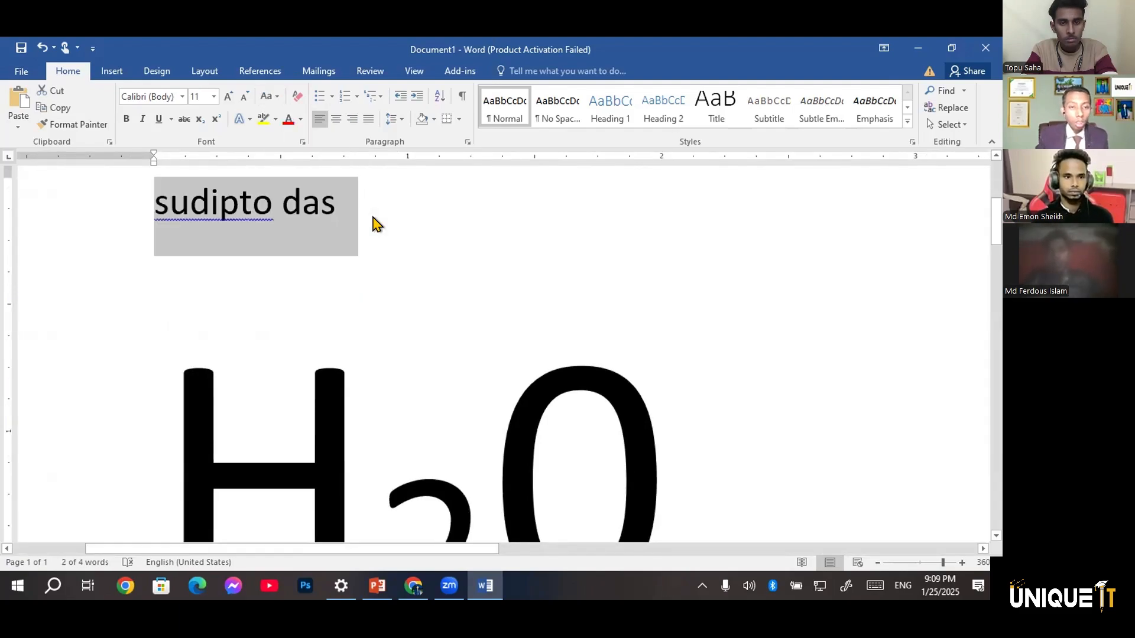
Start a new line below the A²+2ab+b² formula
scroll(373, 224, "down", 20)
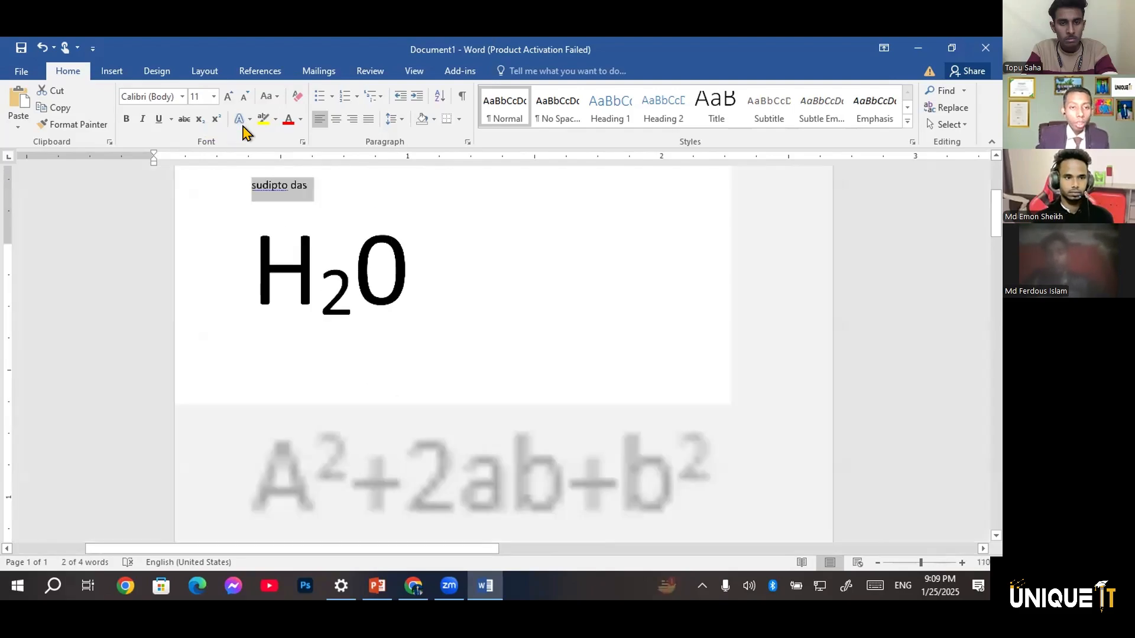
scroll(450, 350, "down", 10)
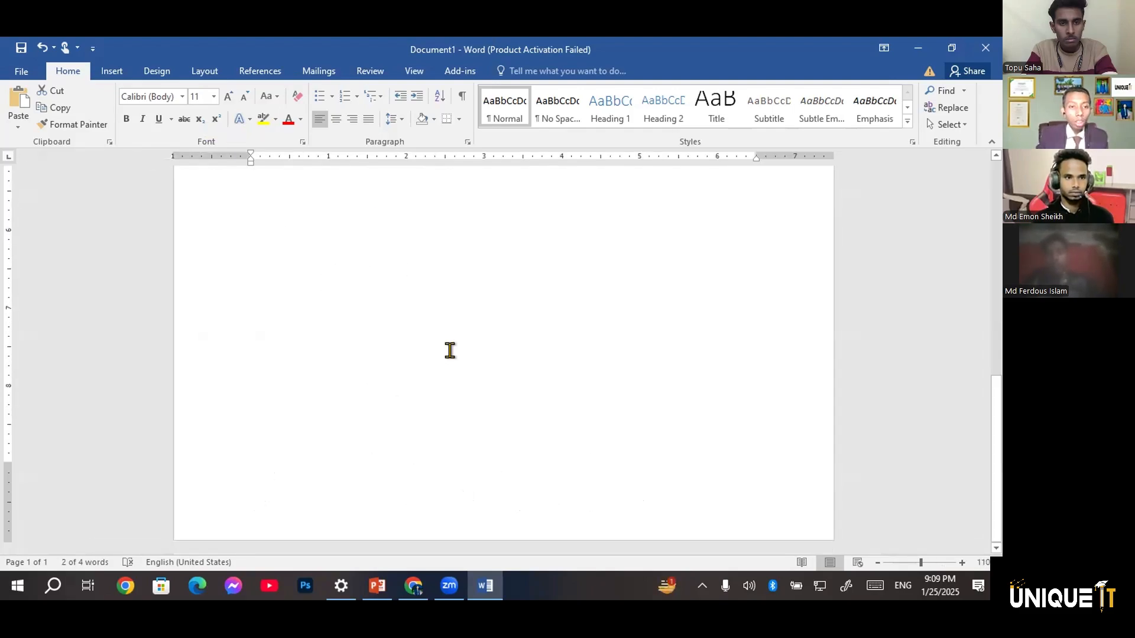
left_click(450, 350)
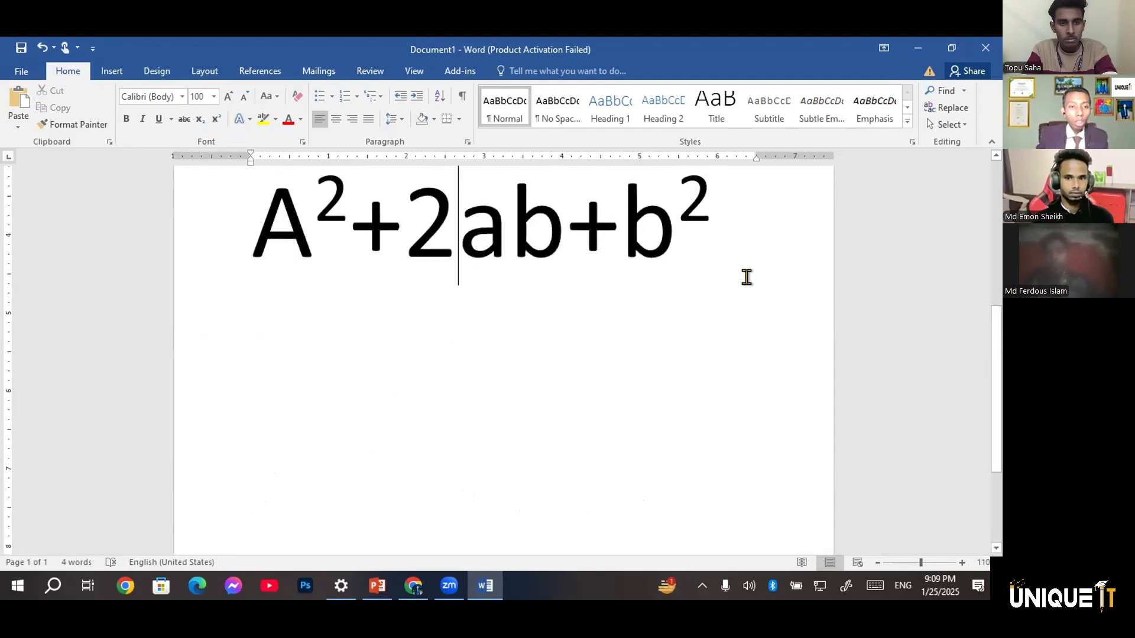
left_click(708, 245)
key("Return")
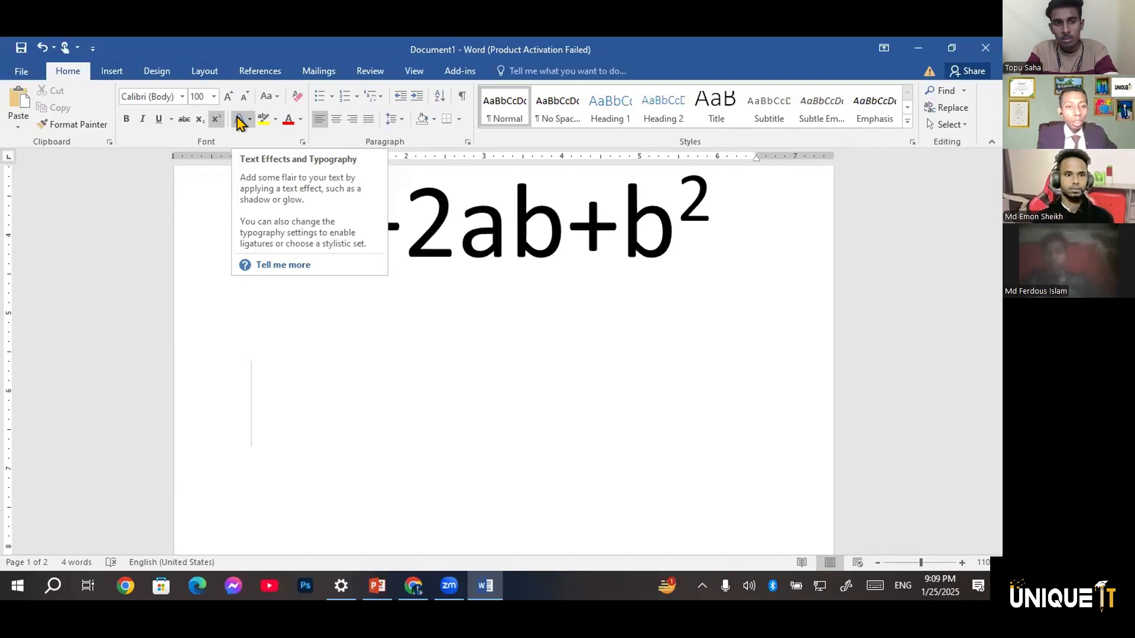
Choose the black text effect with a hard blue shadow and enter the first name on the new line
left_click(239, 121)
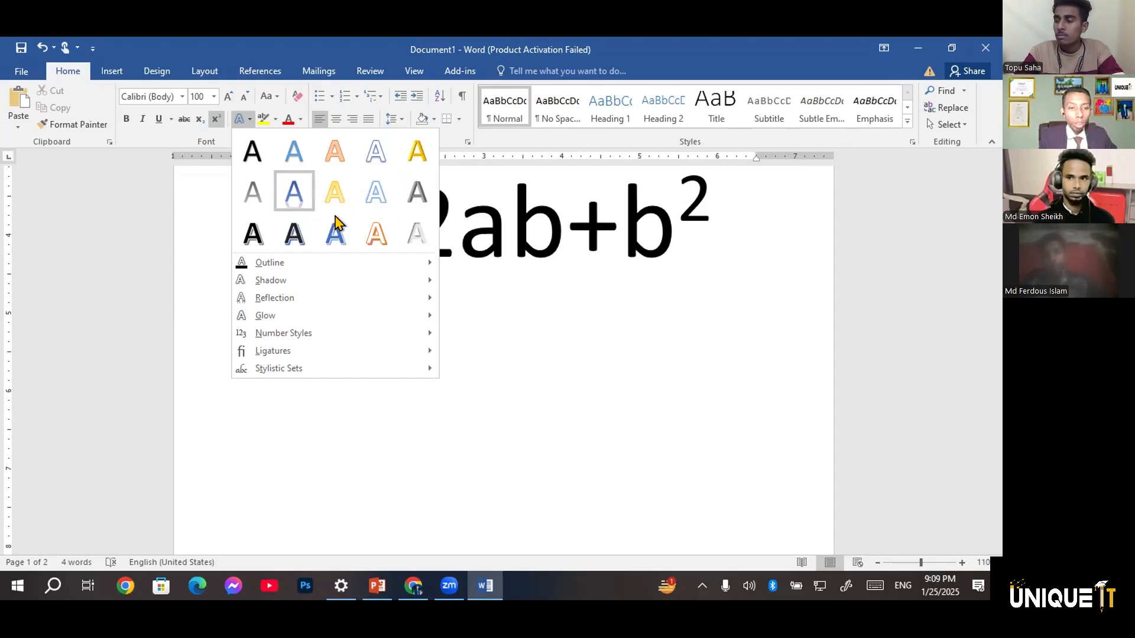
left_click(288, 242)
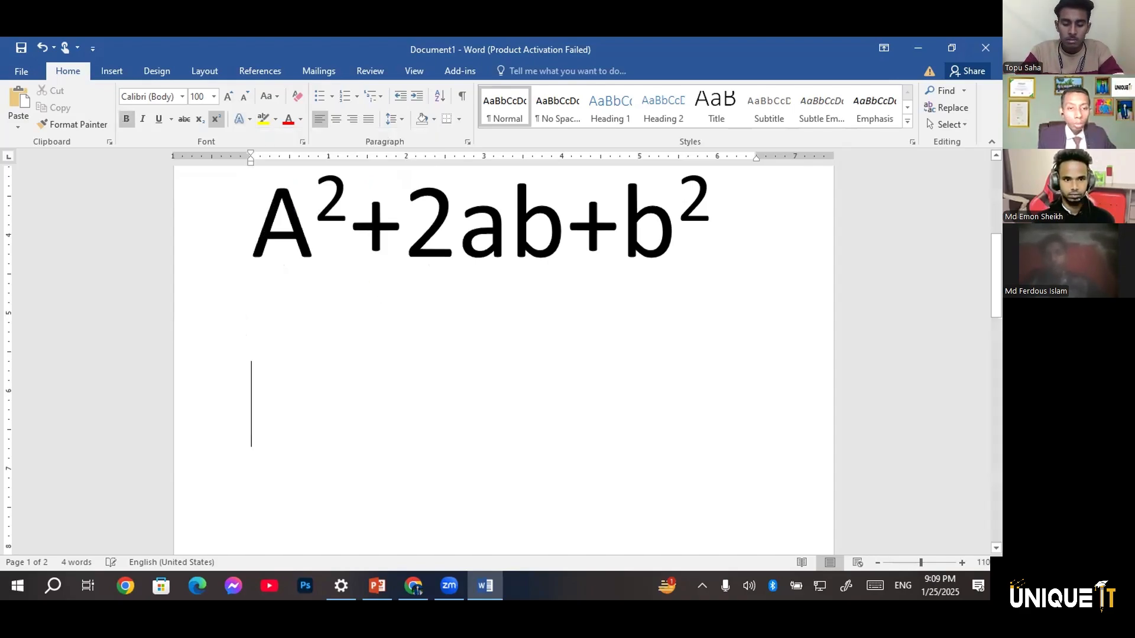
type("s")
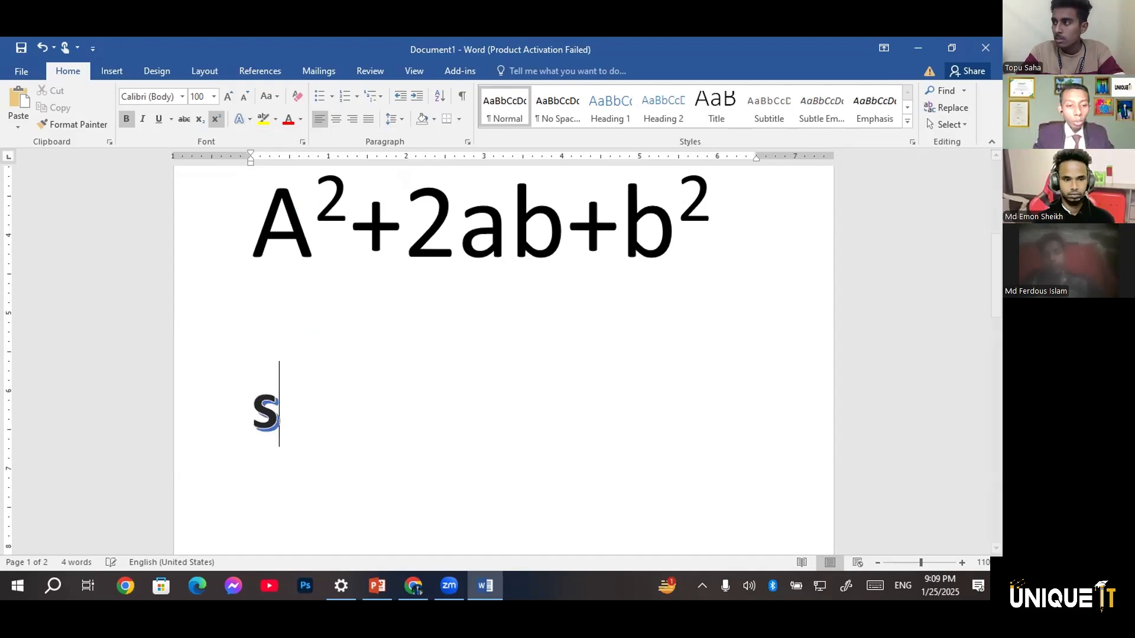
type("udipto")
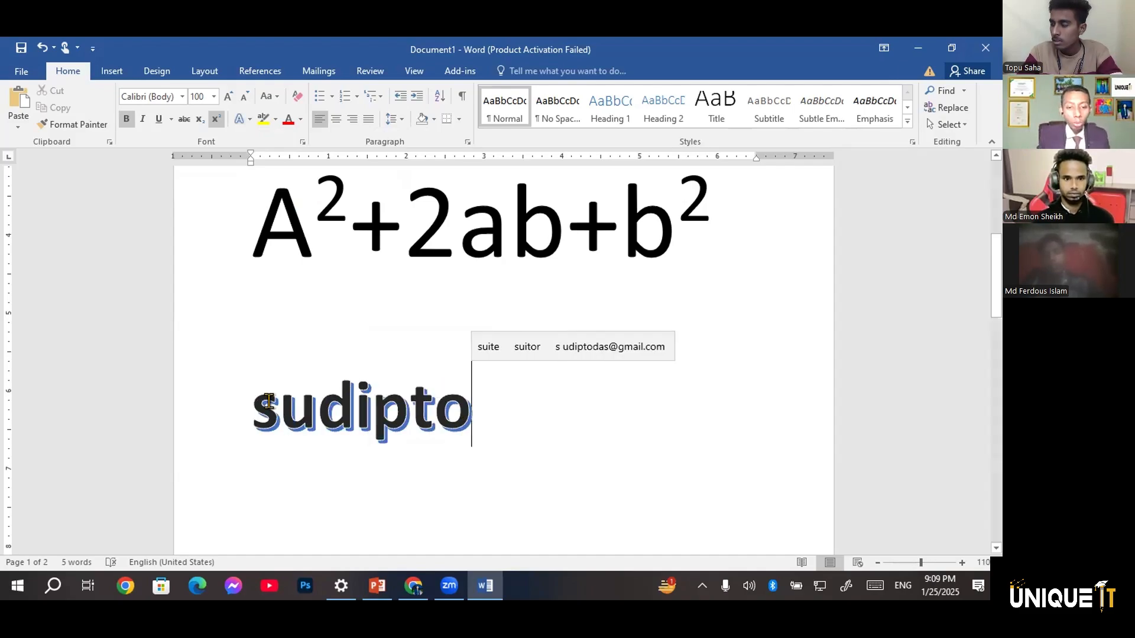
Give the styled first name a yellow text outline and inspect the effect up close
left_click_drag(472, 406, 252, 394)
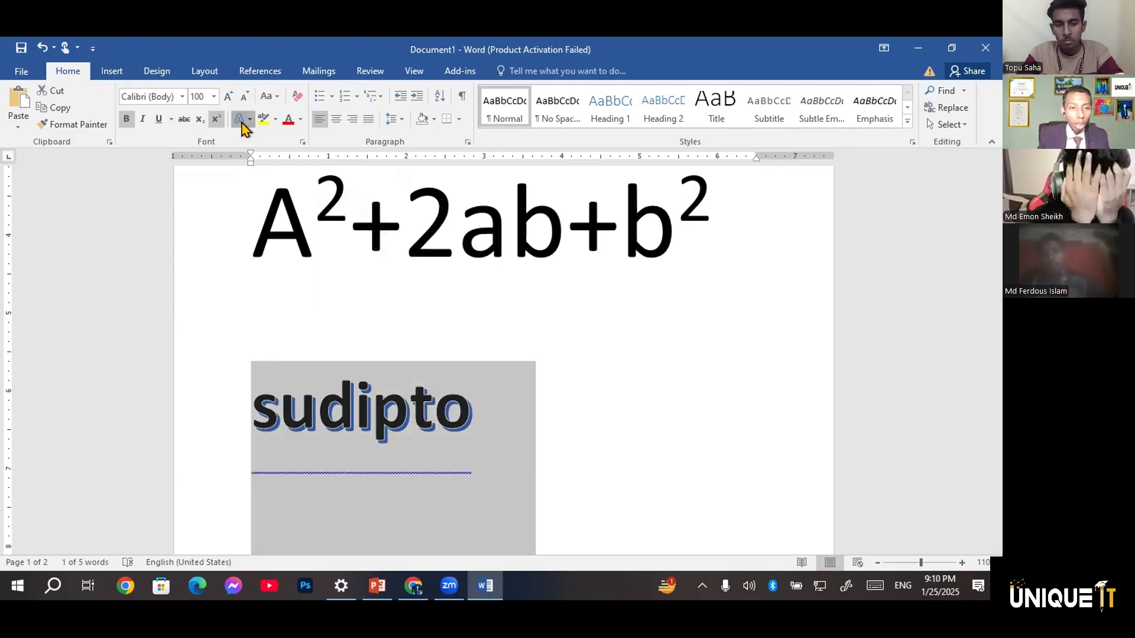
left_click(245, 119)
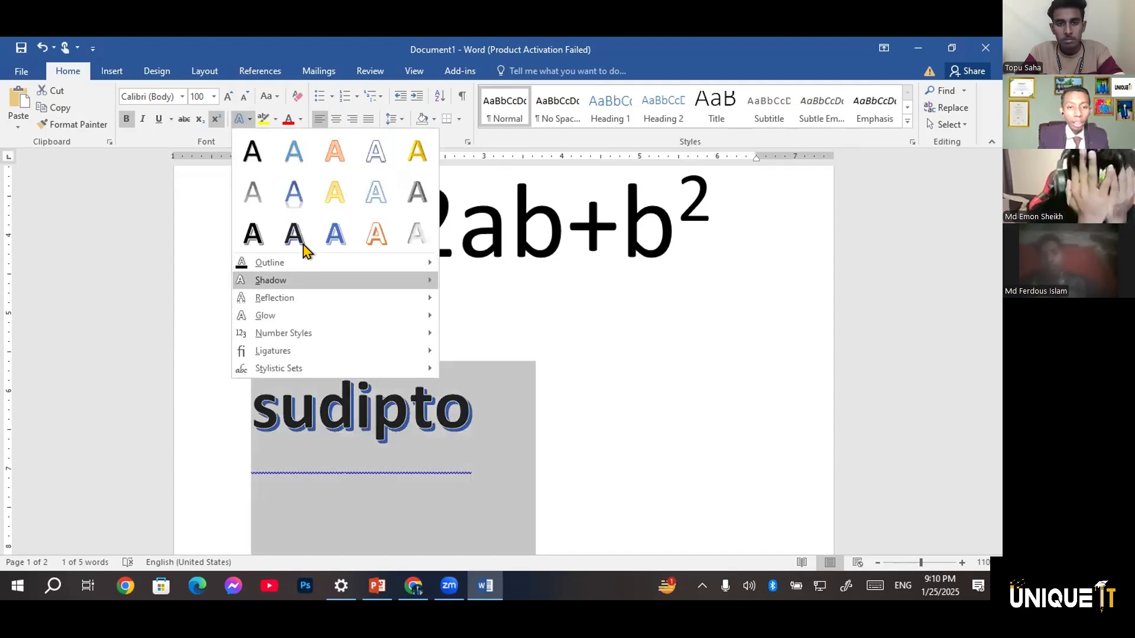
mouse_move(346, 263)
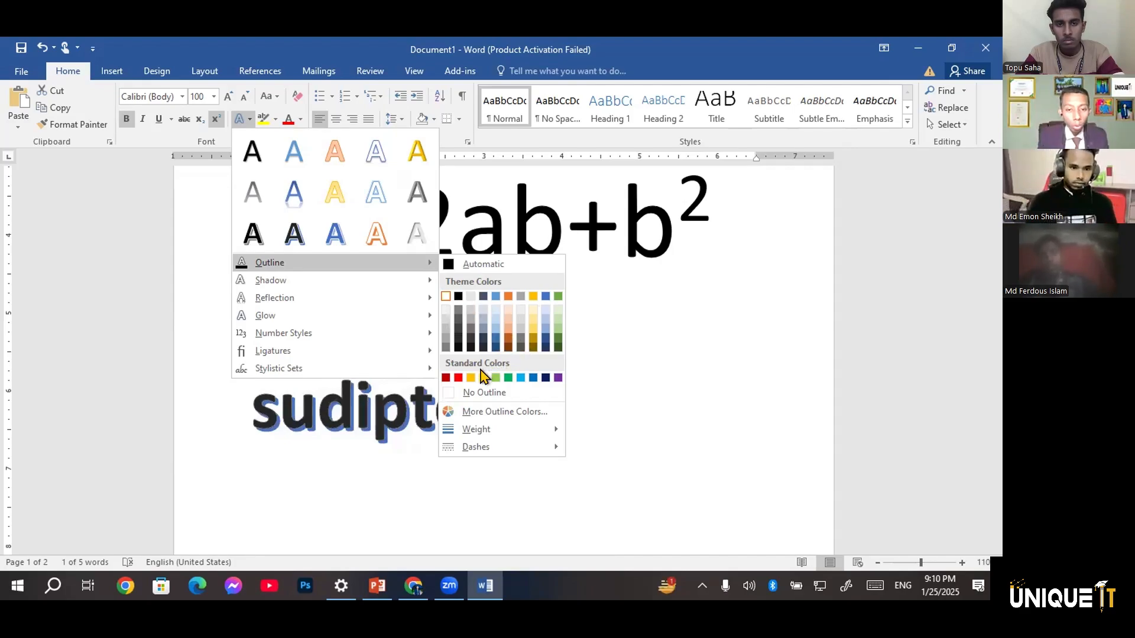
left_click(364, 427)
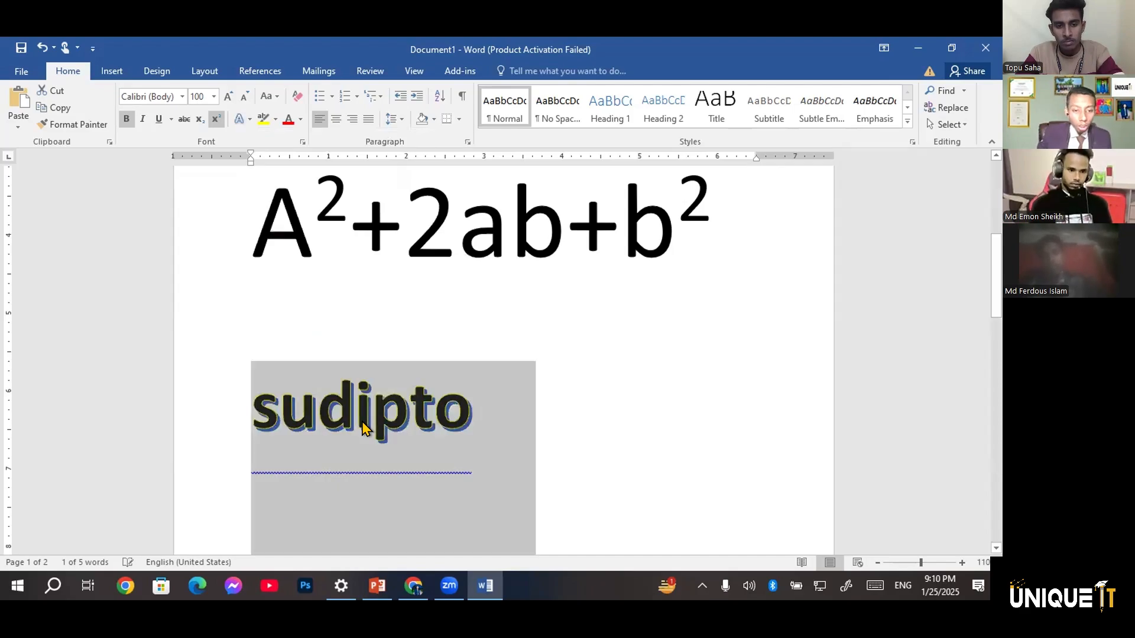
scroll(363, 420, "up", 14)
left_click(362, 418)
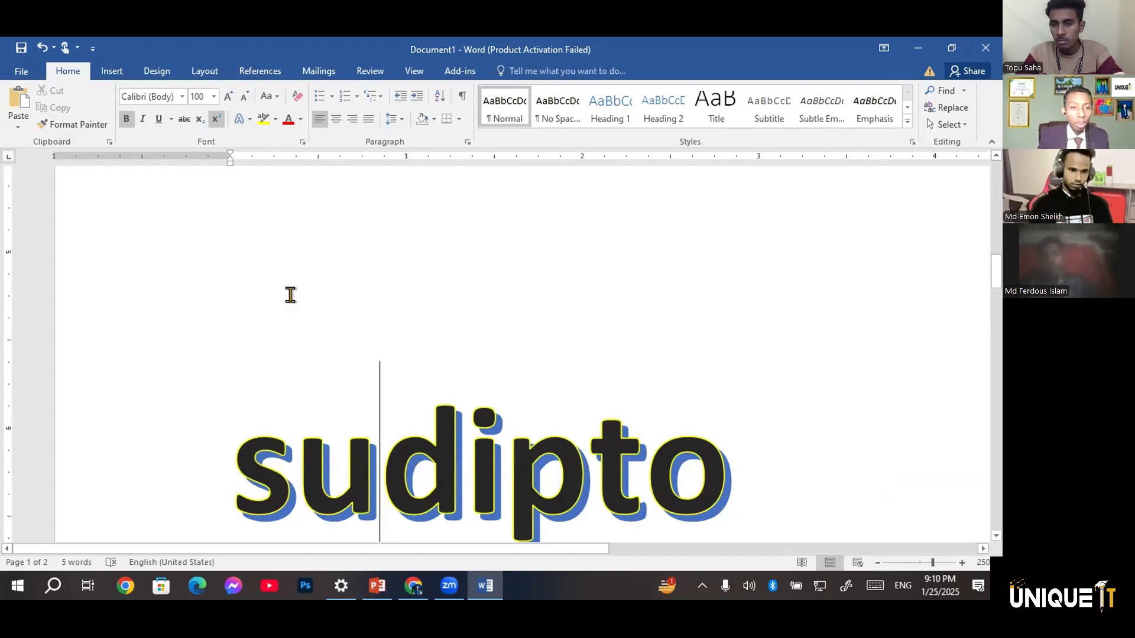
scroll(290, 295, "down", 13)
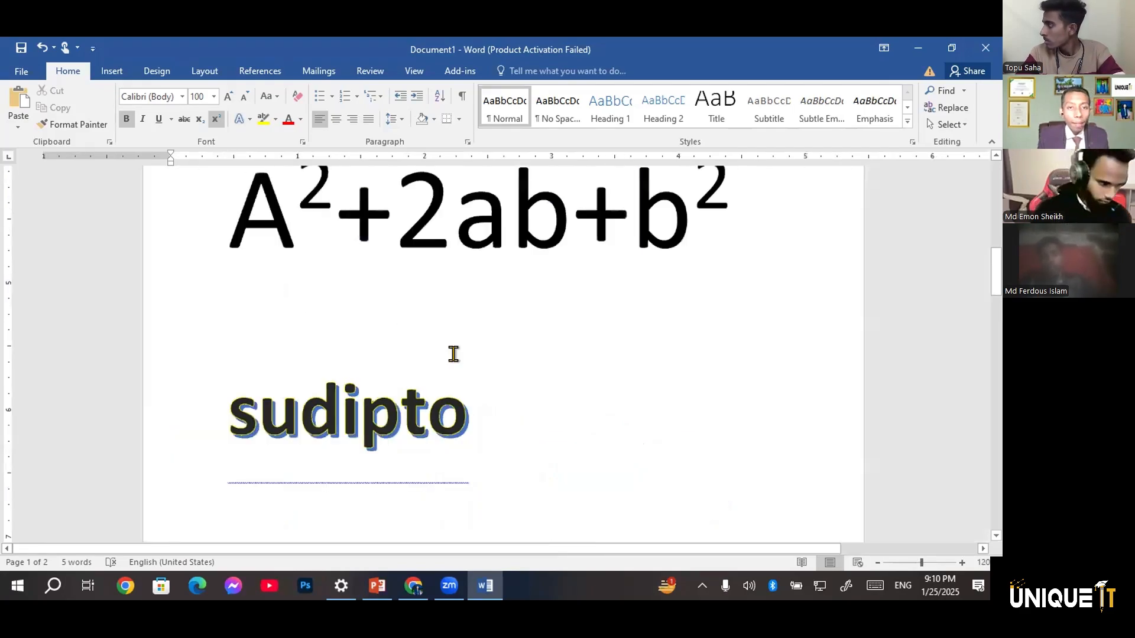
scroll(454, 354, "down", 3)
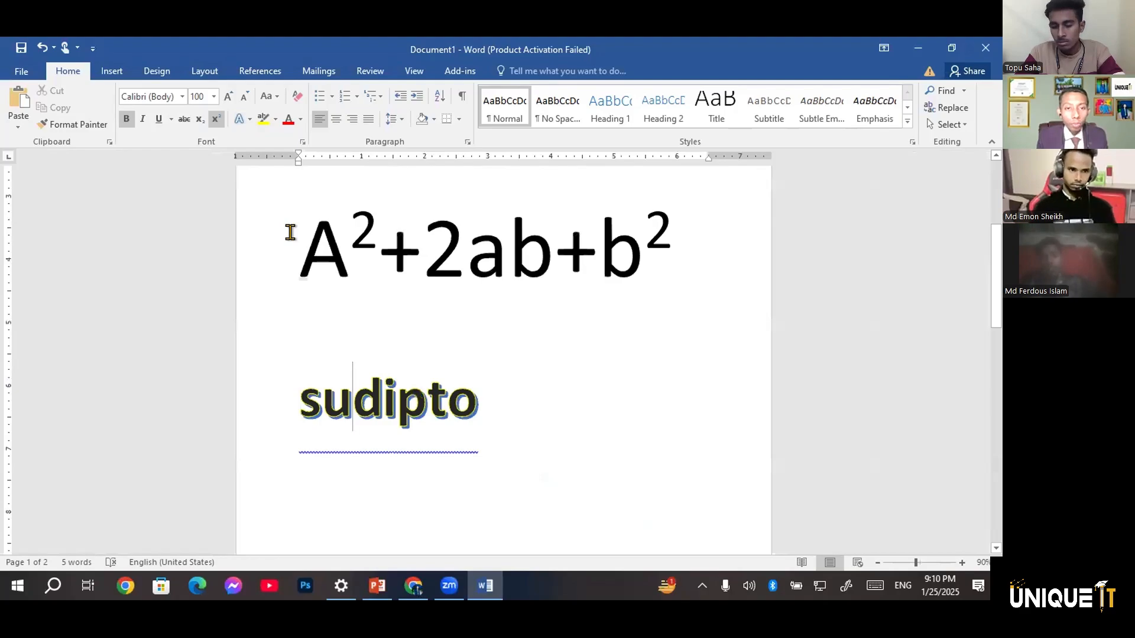
scroll(289, 232, "down", 1)
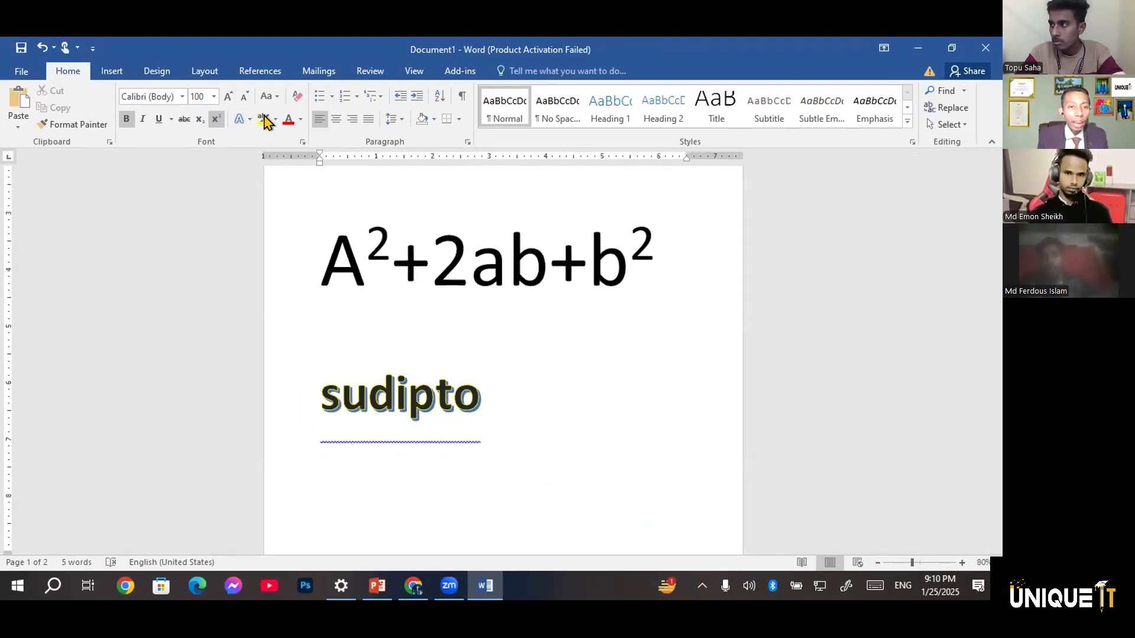
Delete characters from the end of the styled first name
left_click(513, 451)
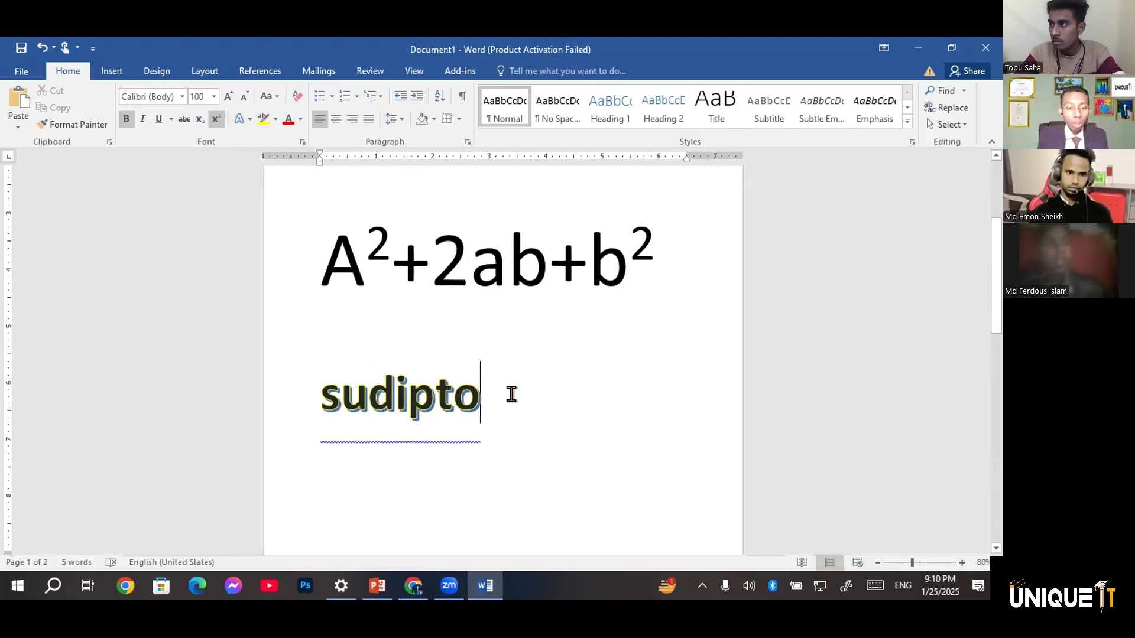
key("BackSpace")
key("BackSpace")
key("BackSpace")
key("BackSpace")
key("BackSpace")
key("BackSpace")
key("BackSpace")
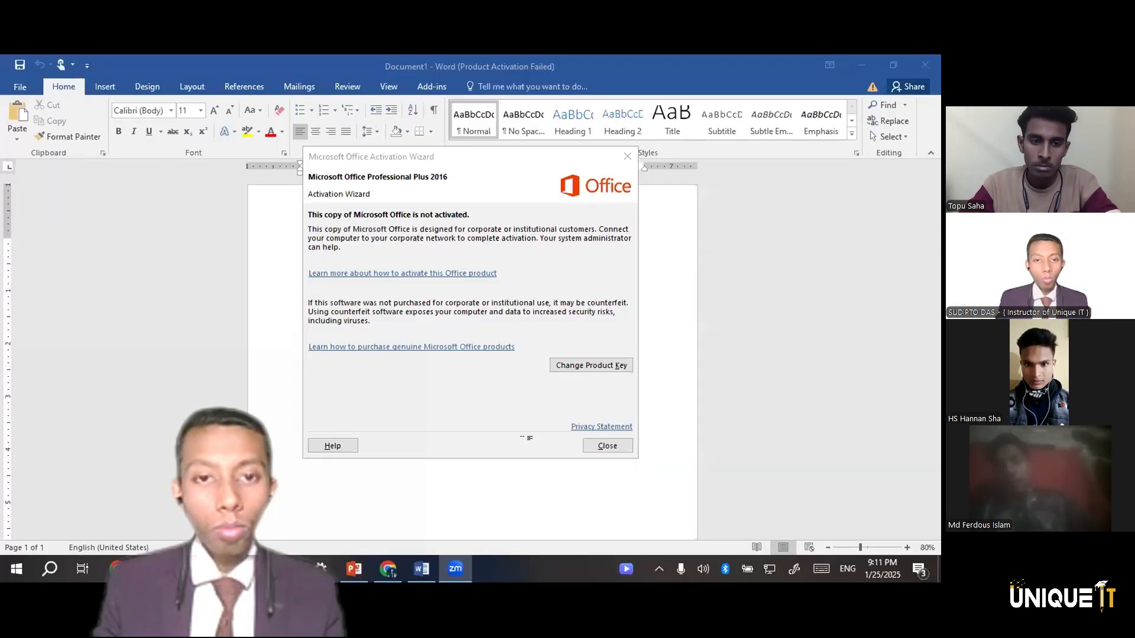
Dismiss the Office activation notice, switch to Chrome and open lipsum.com from a search for lorem ipsum
left_click(603, 441)
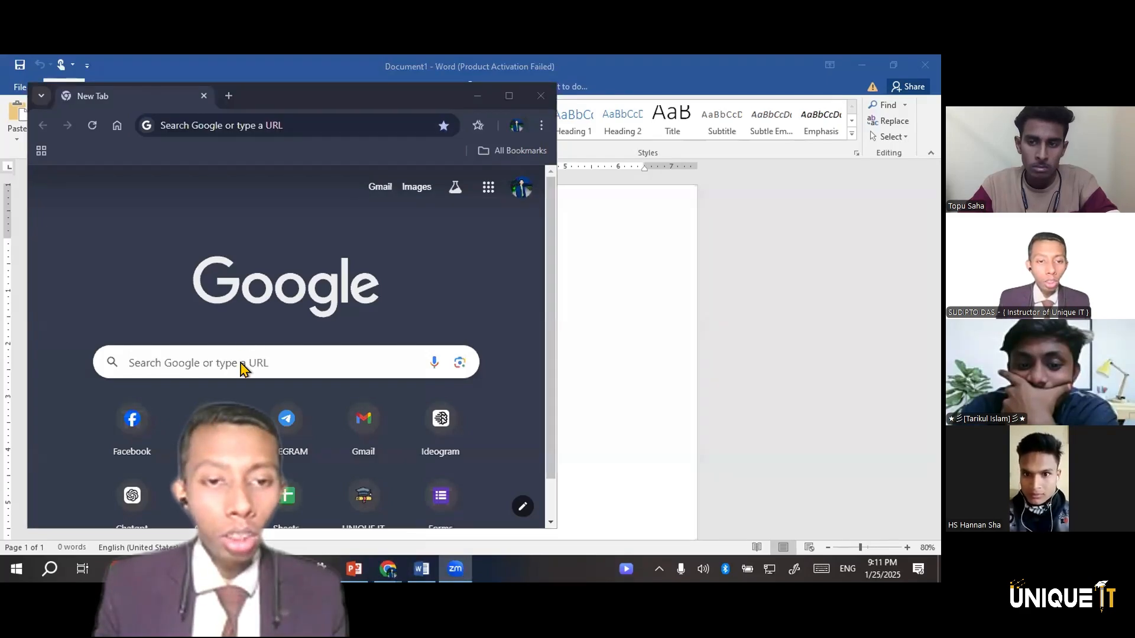
left_click(203, 364)
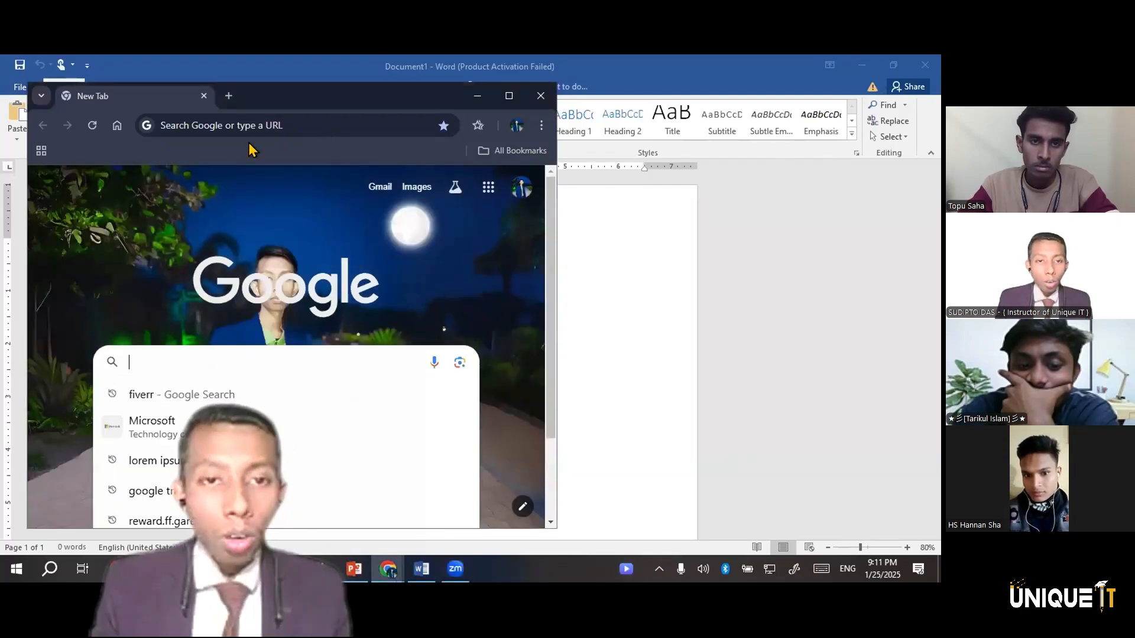
left_click(204, 461)
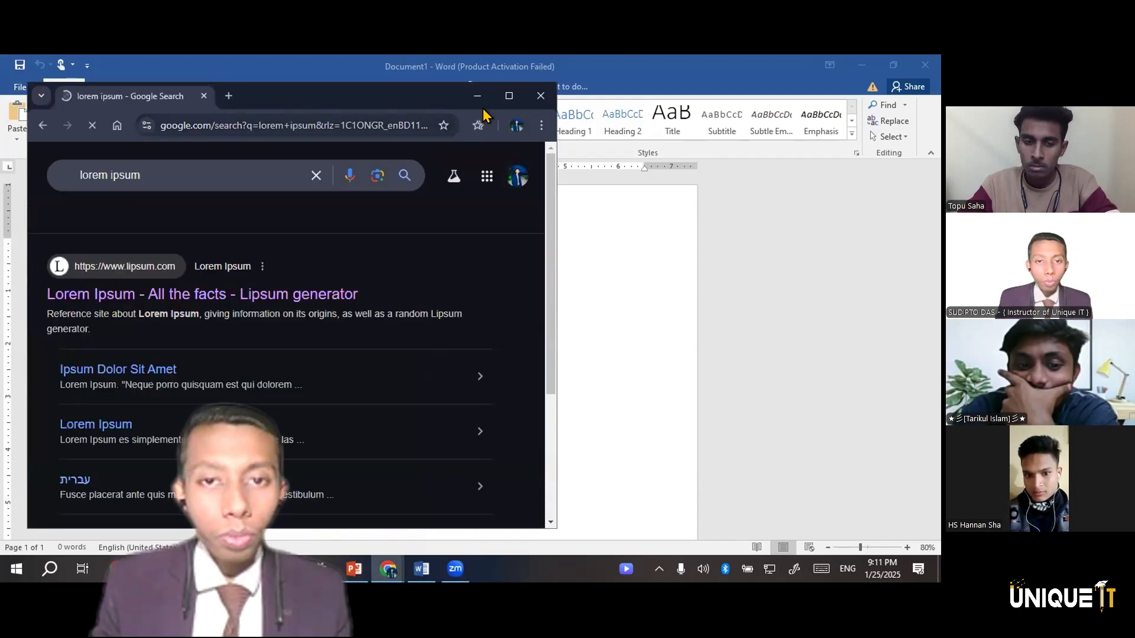
left_click(307, 296)
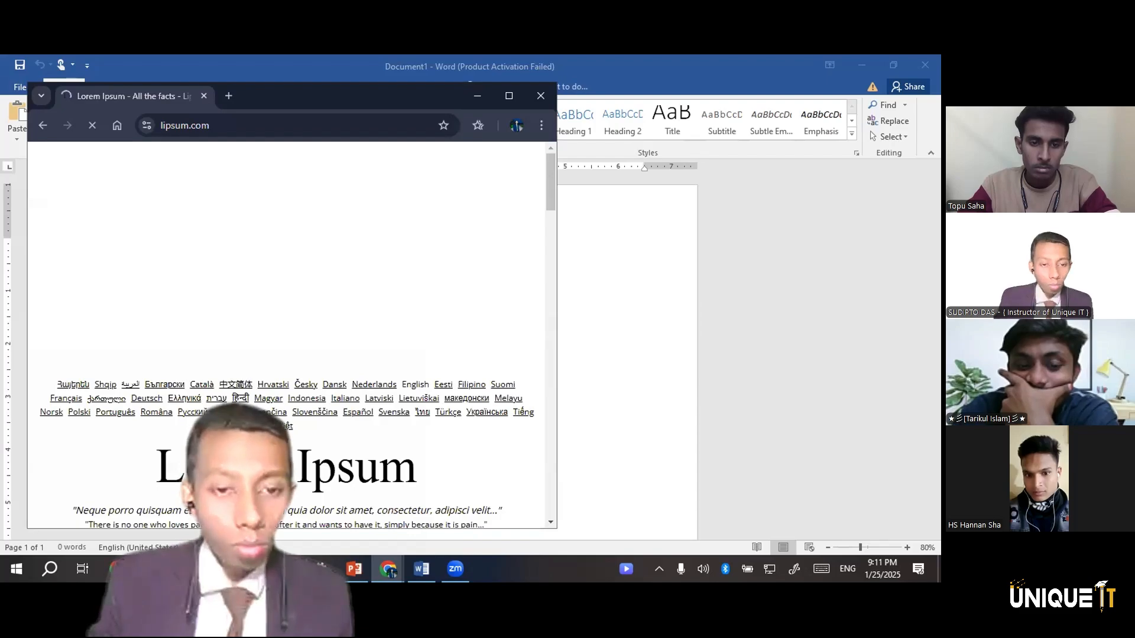
Copy the paragraph under "What is Lorem Ipsum?" and paste it into the blank Word document
scroll(93, 379, "down", 3)
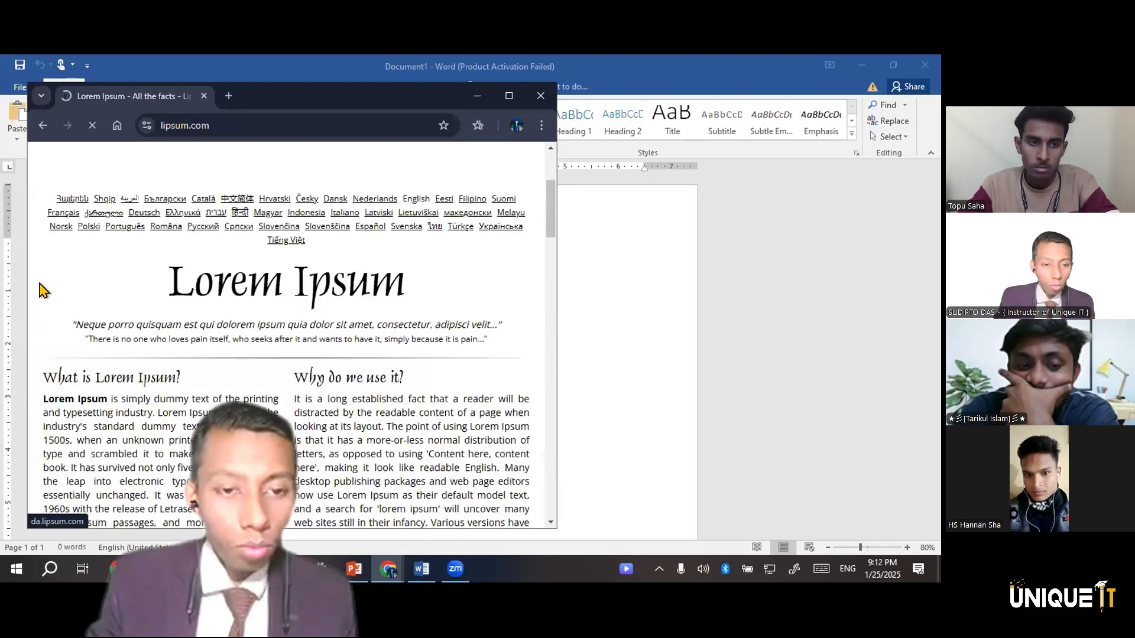
scroll(43, 290, "down", 2)
triple_click(47, 294)
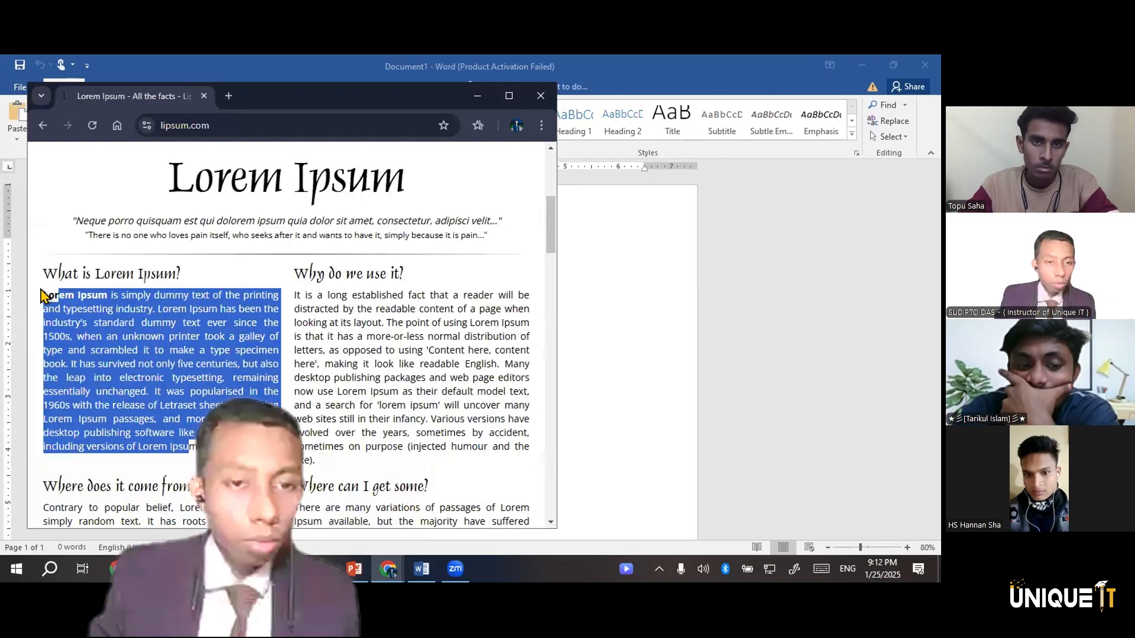
triple_click(400, 365)
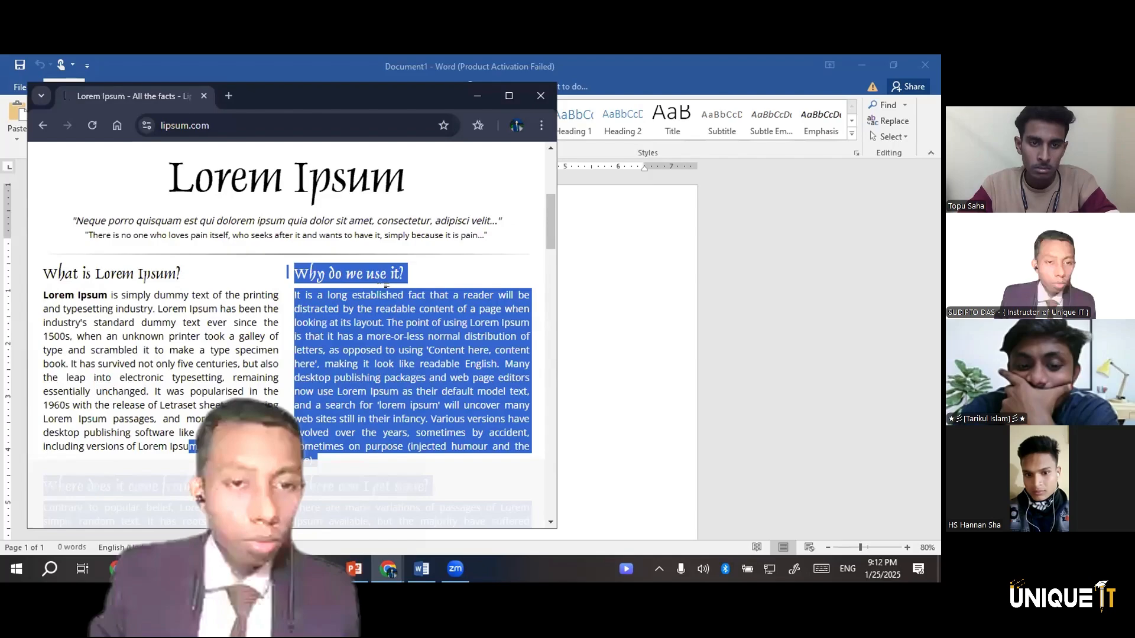
left_click_drag(201, 447, 43, 294)
mouse_move(421, 569)
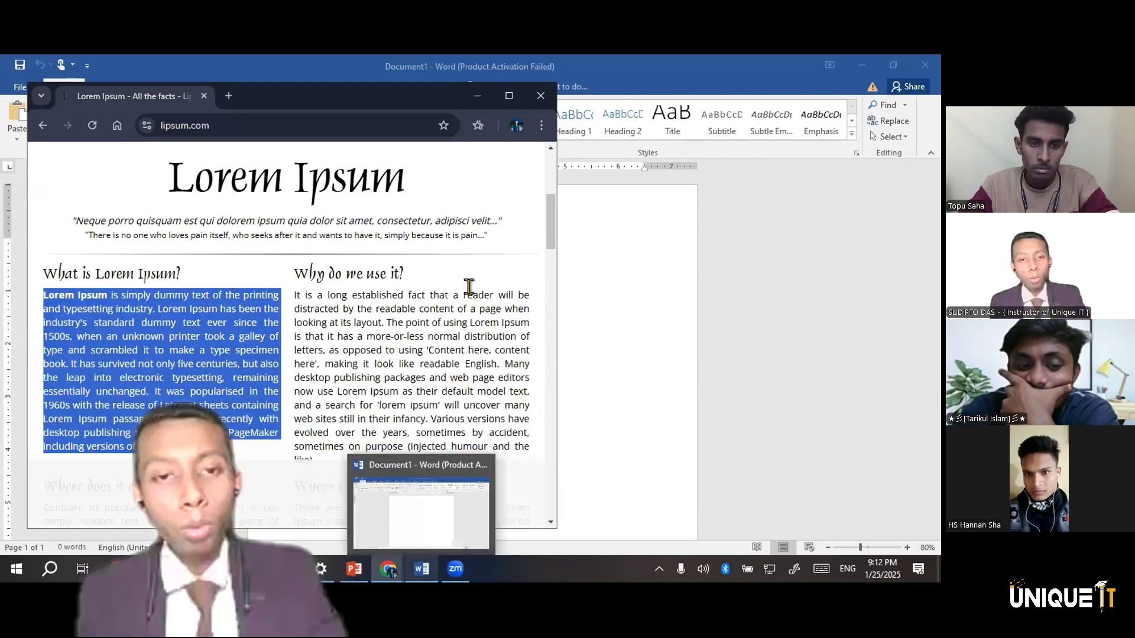
key("ctrl+c")
key("alt+Tab")
key("ctrl+v")
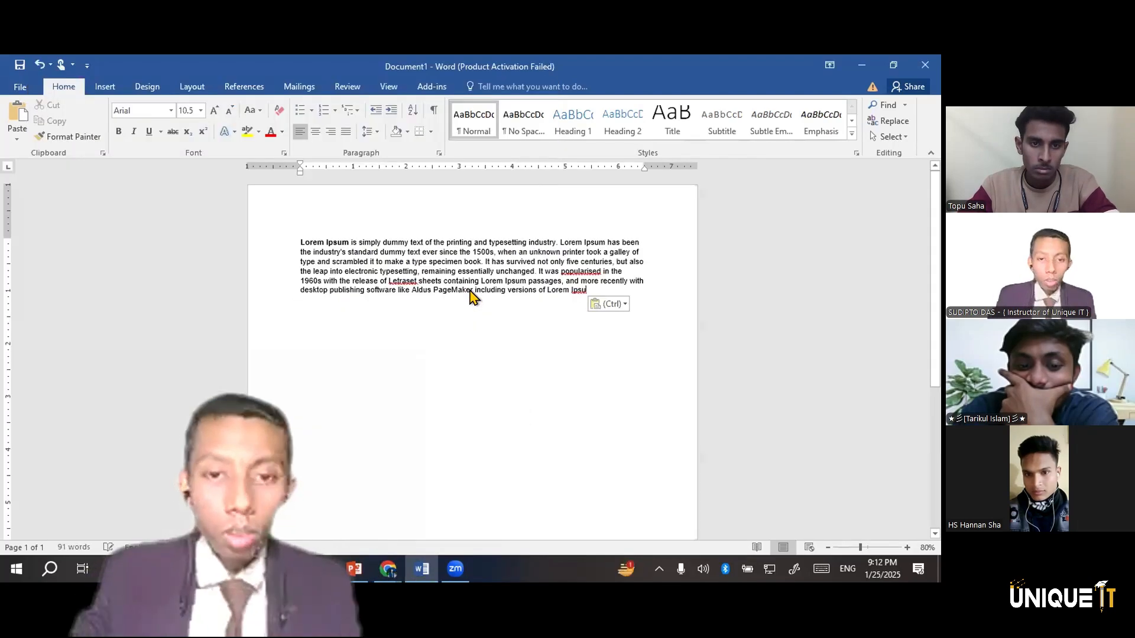
Enlarge all of the pasted text to font size 18
key("ctrl+a")
key("ctrl+shift+period")
key("ctrl+shift+period")
key("ctrl+shift+period")
key("ctrl+shift+period")
key("ctrl+shift+period")
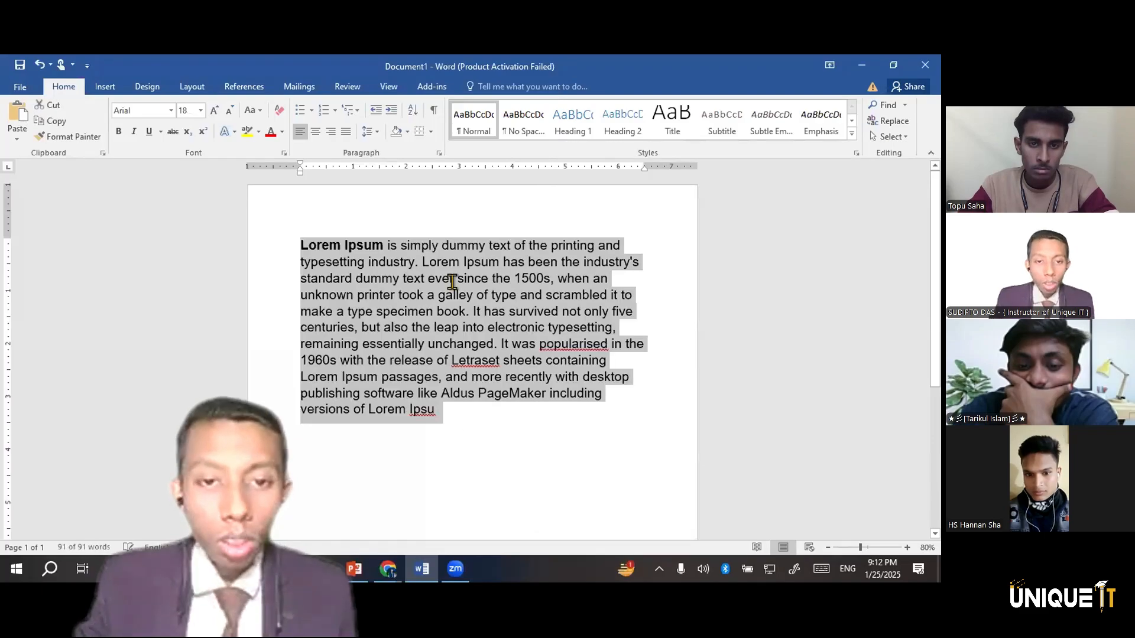
left_click(456, 260)
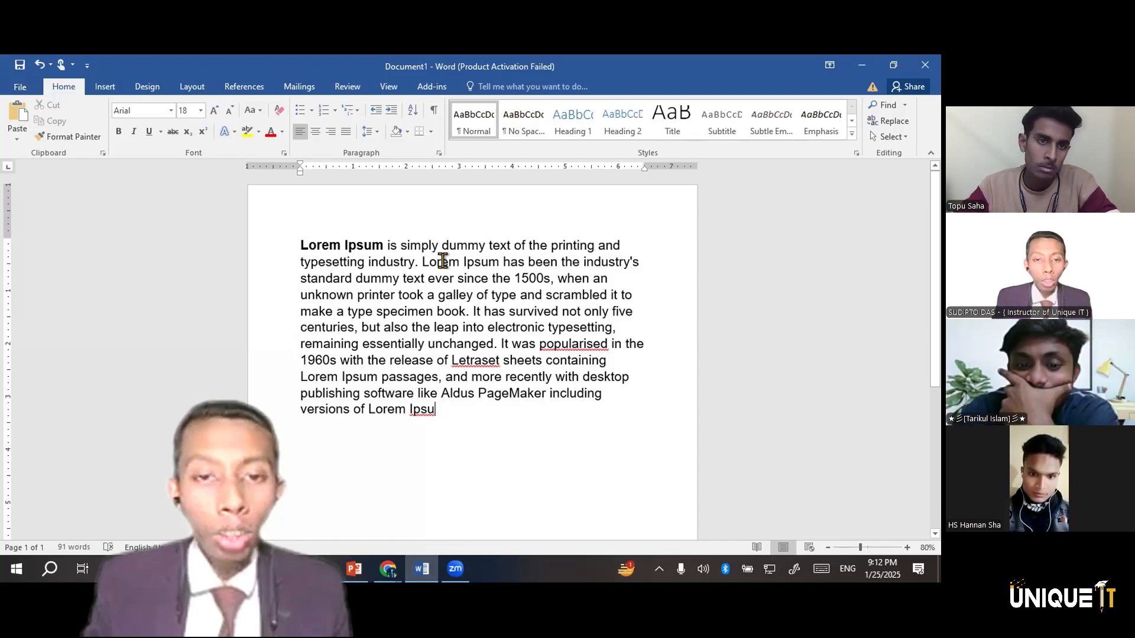
Highlight the word "Lorem" at the start of the second sentence in yellow, then reapply yellow from the highlight colours
double_click(423, 260)
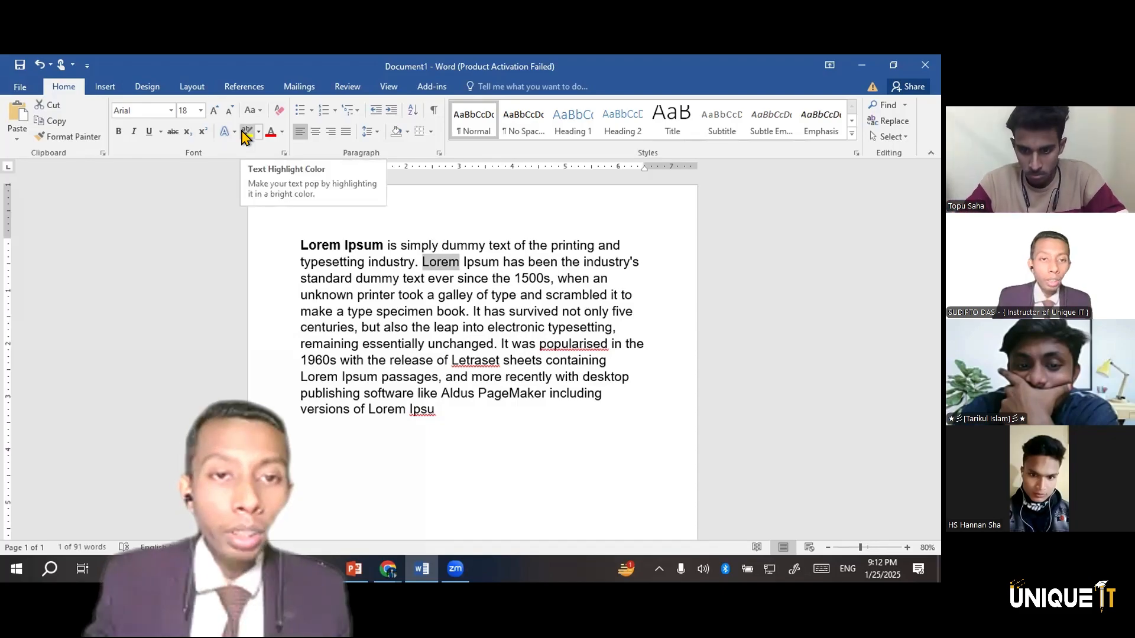
left_click(246, 132)
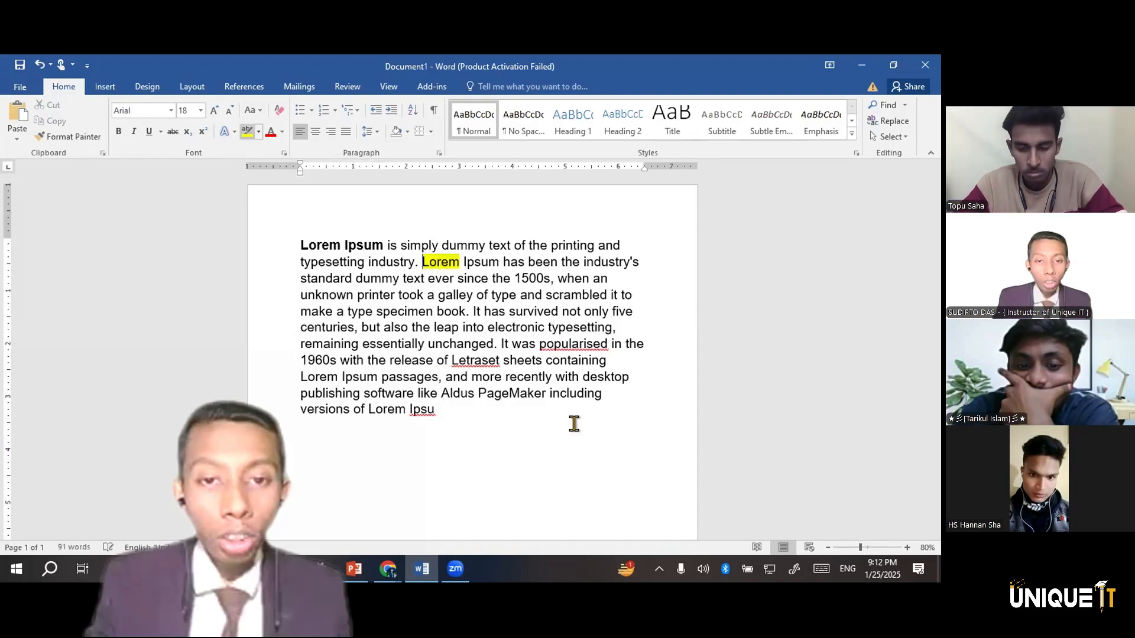
scroll(457, 262, "down", 2)
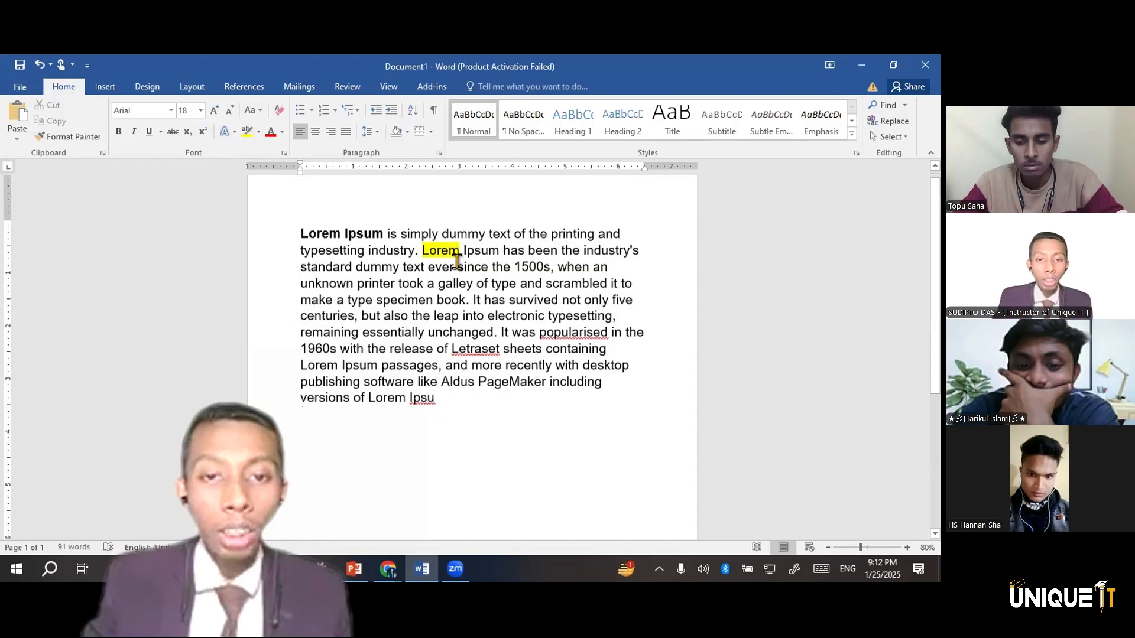
scroll(463, 223, "up", 1, "ctrl")
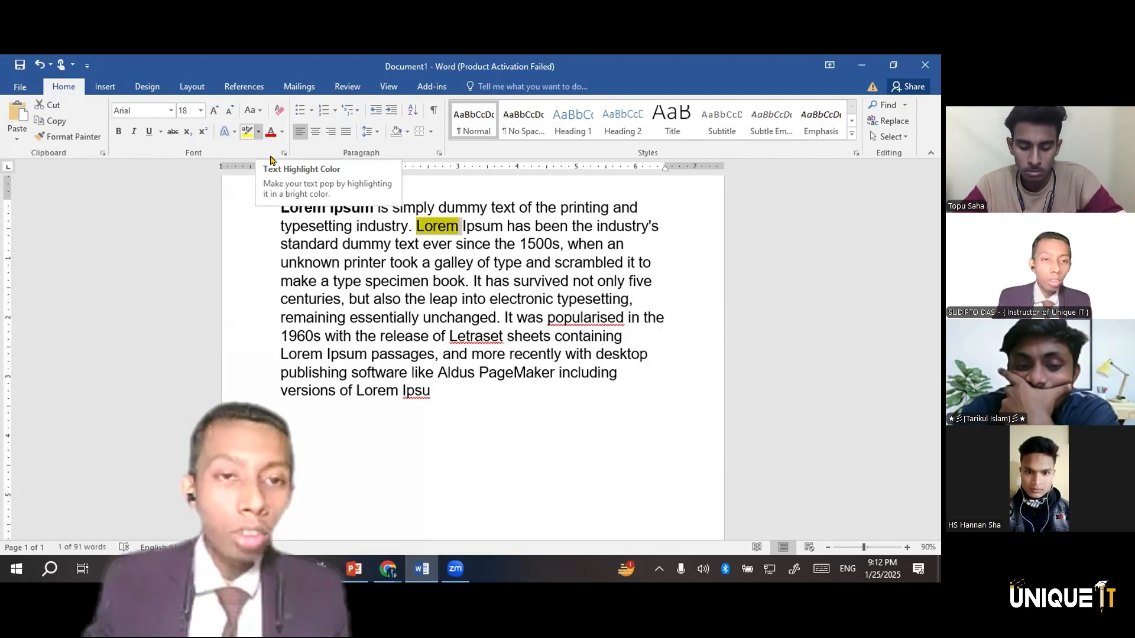
left_click(258, 132)
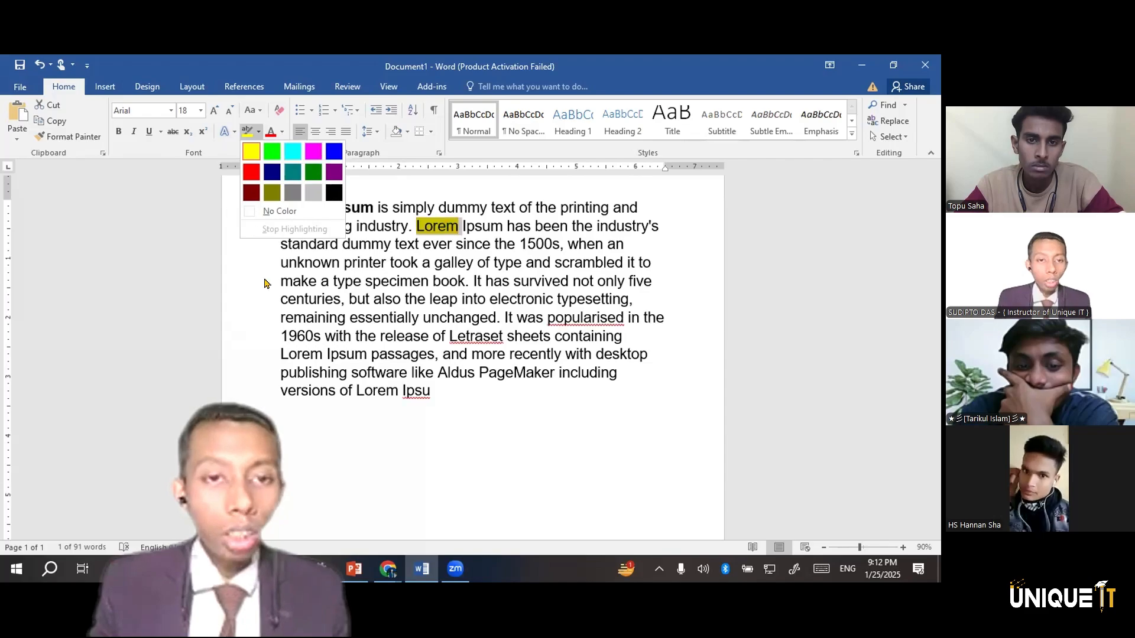
left_click(251, 152)
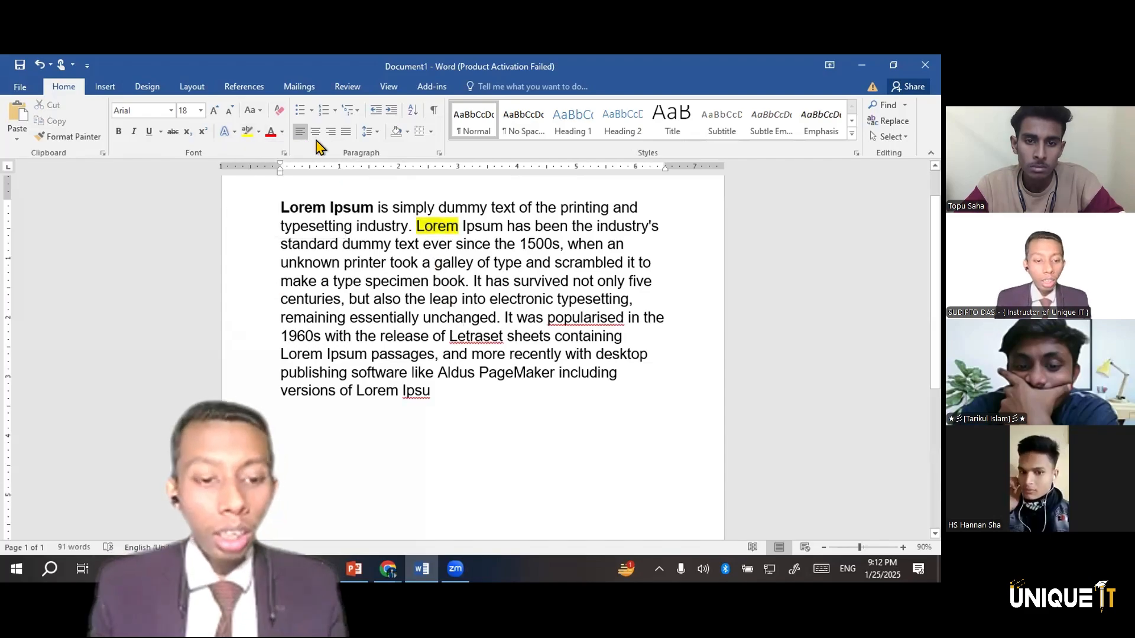
Undo the yellow highlight on the word "Lorem" in the second sentence and change its font color to red
key("ctrl+z")
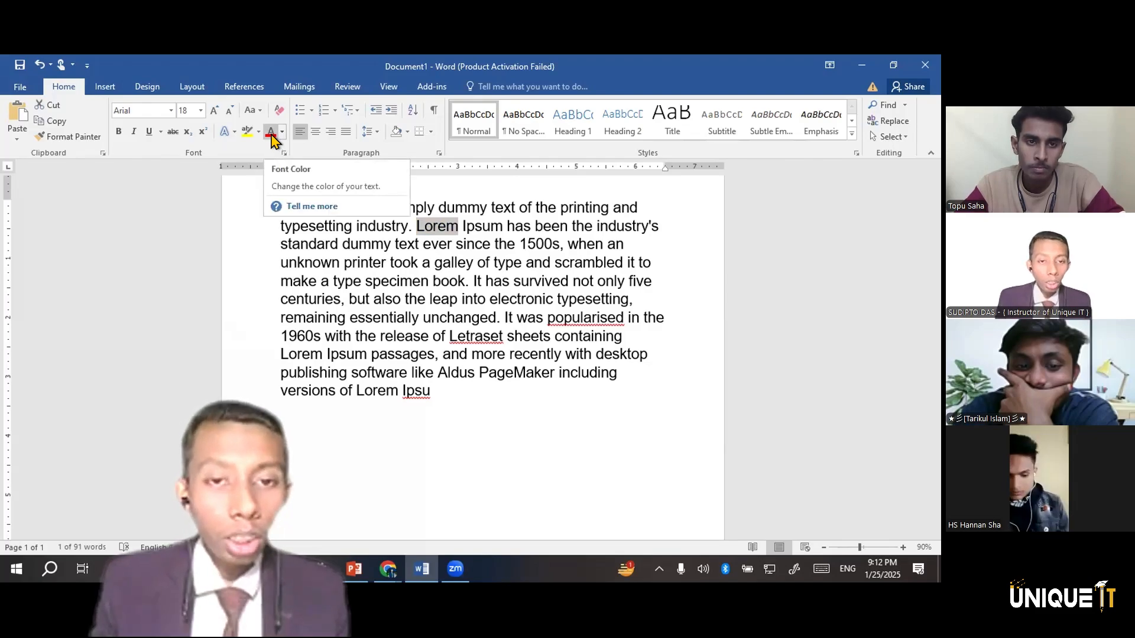
left_click(271, 133)
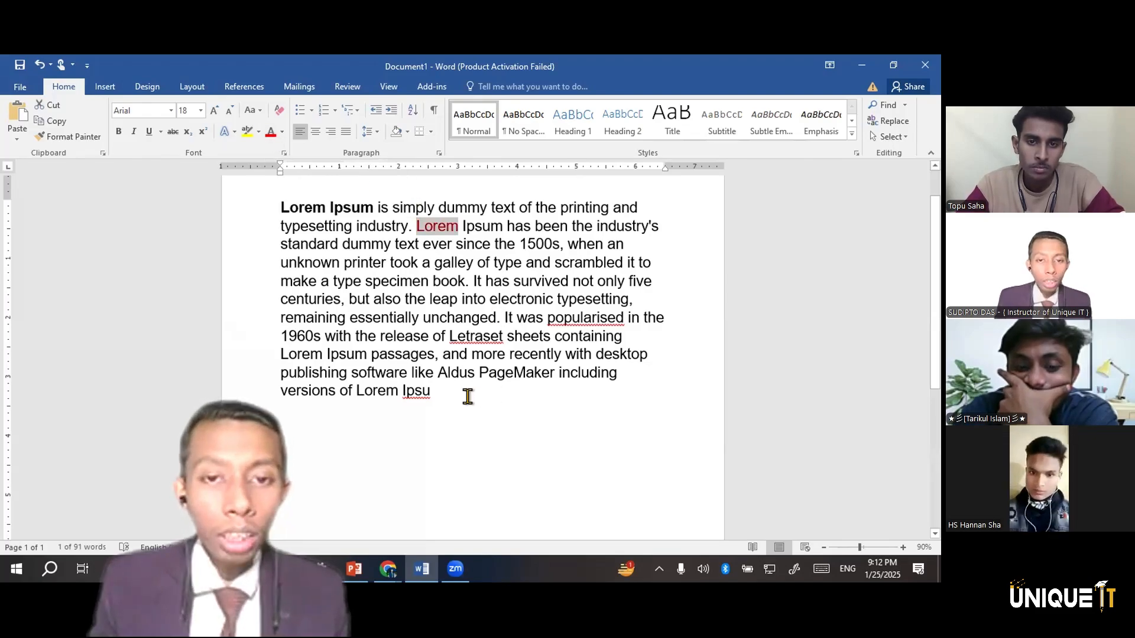
left_click(443, 398)
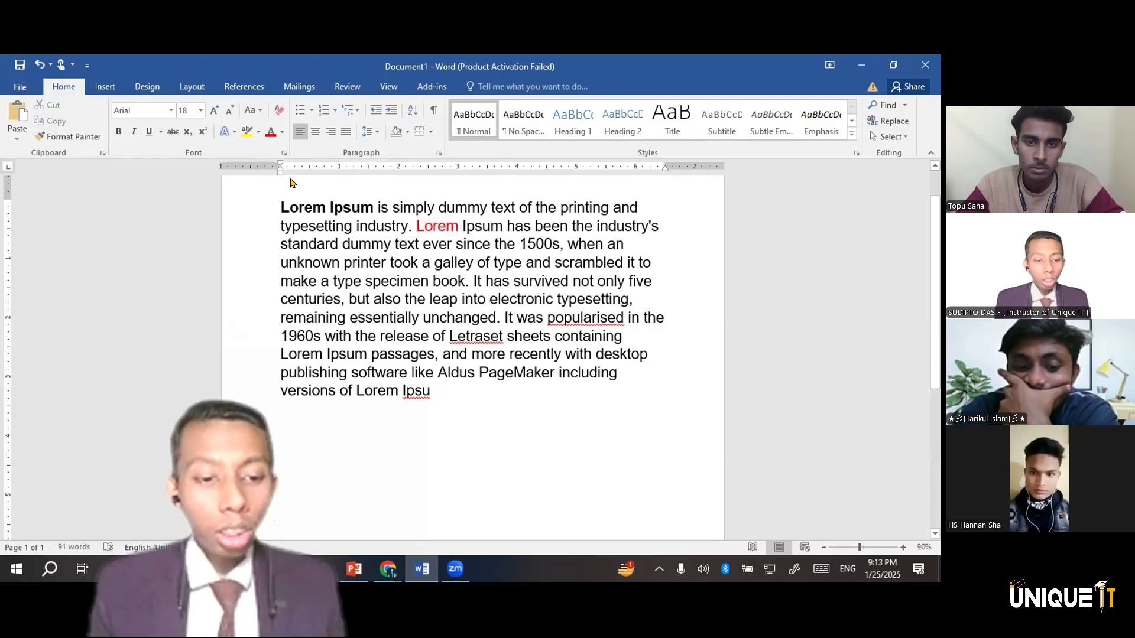
Apply the red font color to all of the text in the document
key("ctrl+a")
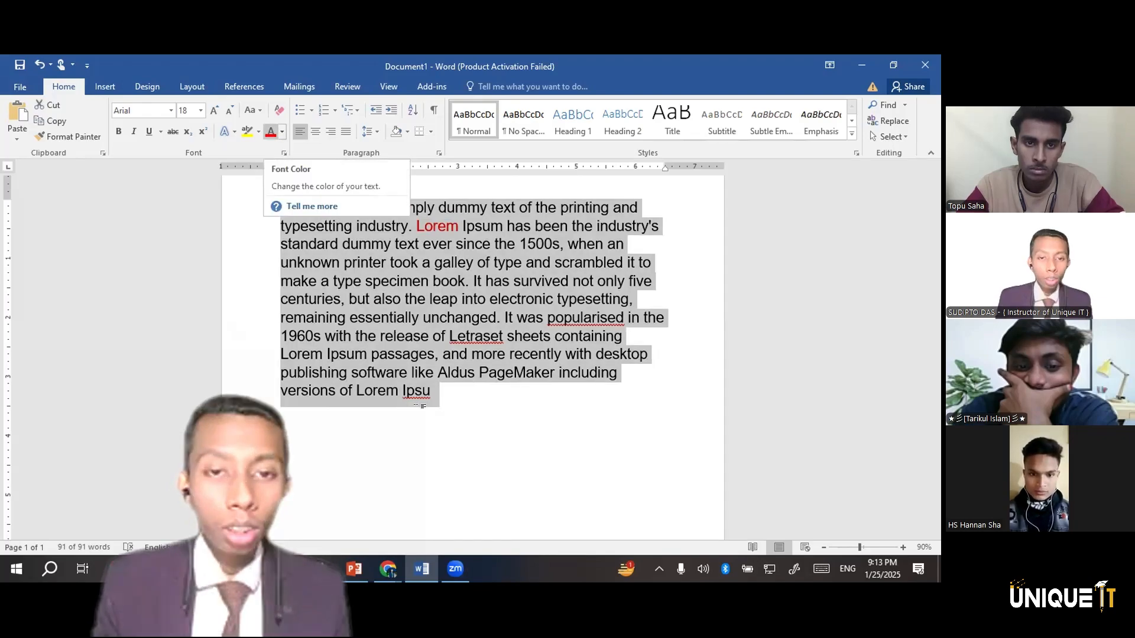
left_click(270, 132)
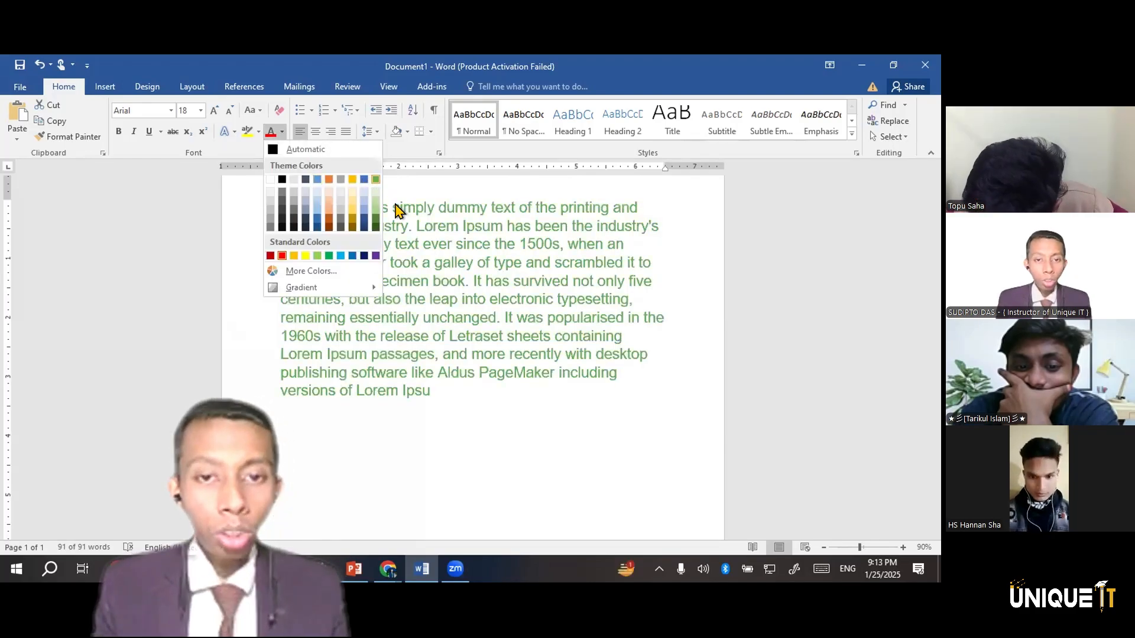
key("Escape")
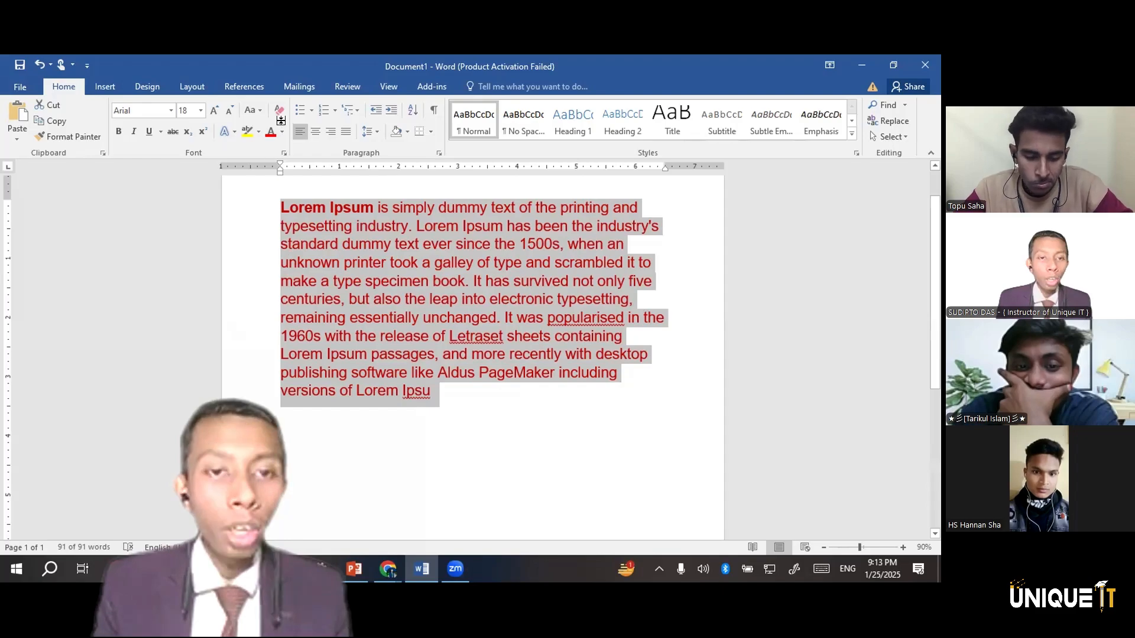
left_click_drag(281, 335, 417, 436)
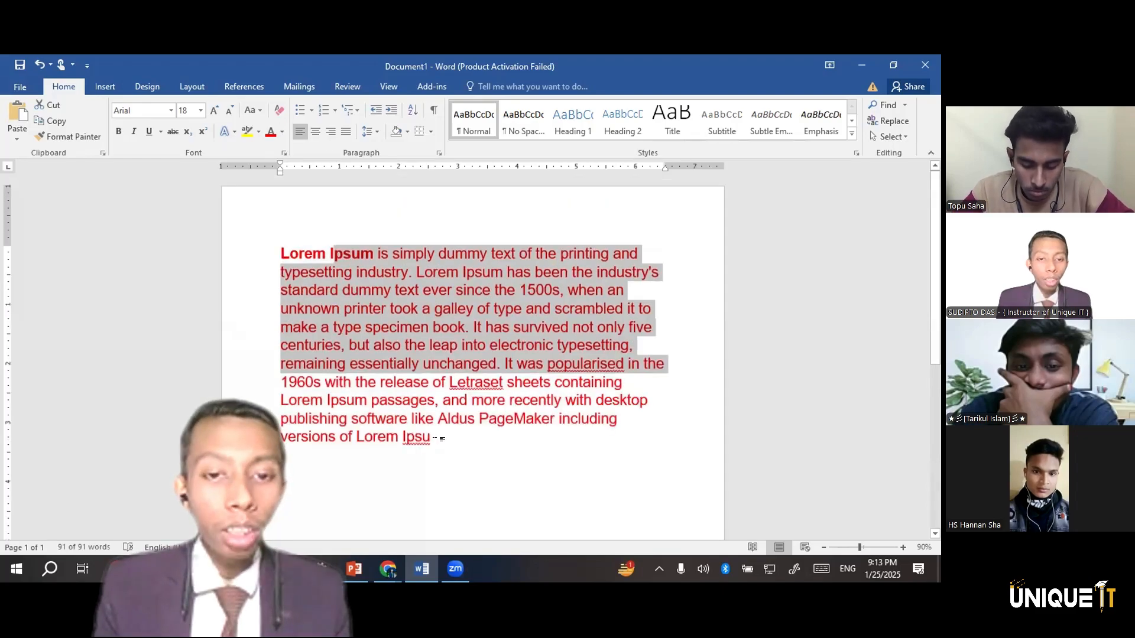
left_click(449, 454)
Add two sample first names on separate lines in the blank area below the red paragraph
scroll(336, 197, "down", 5)
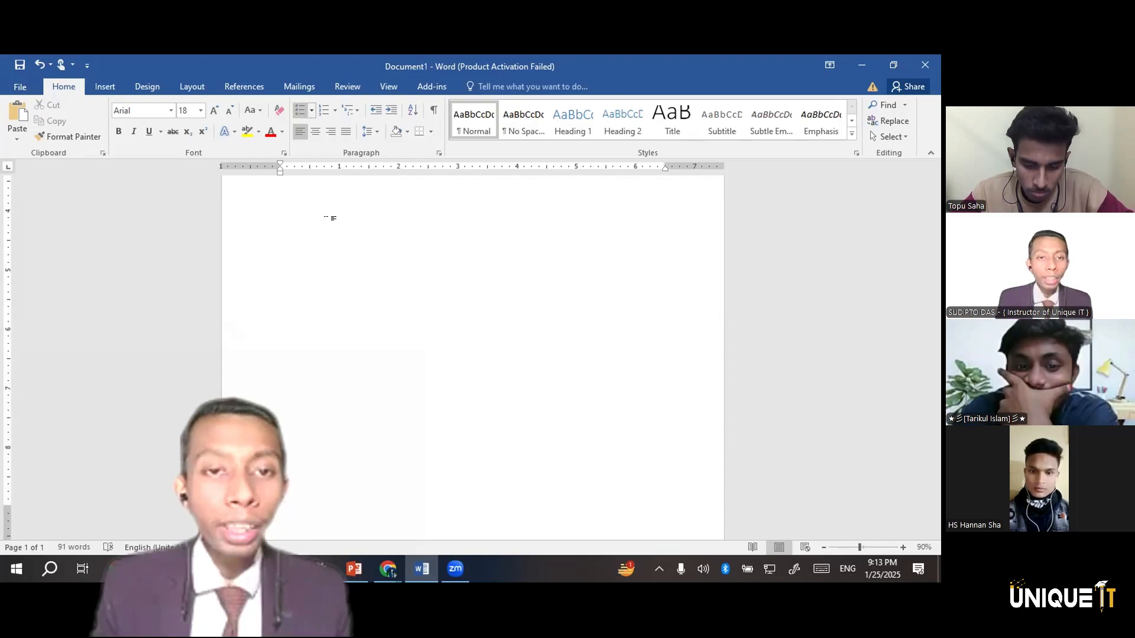
scroll(602, 307, "down", 1, "ctrl")
scroll(745, 218, "up", 4)
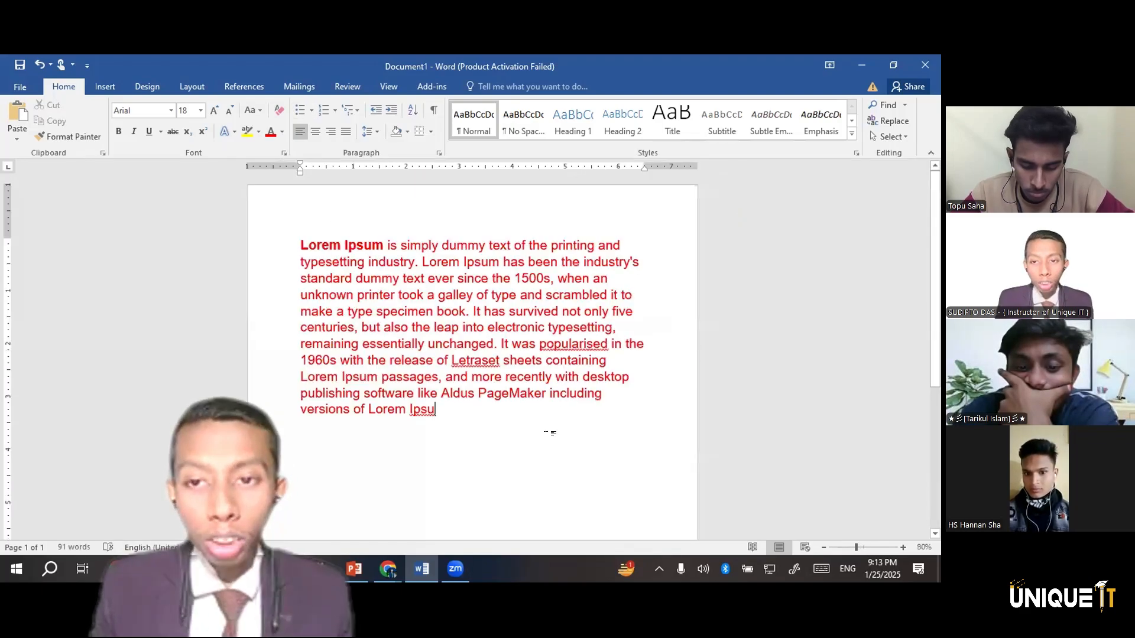
scroll(546, 344, "down", 3)
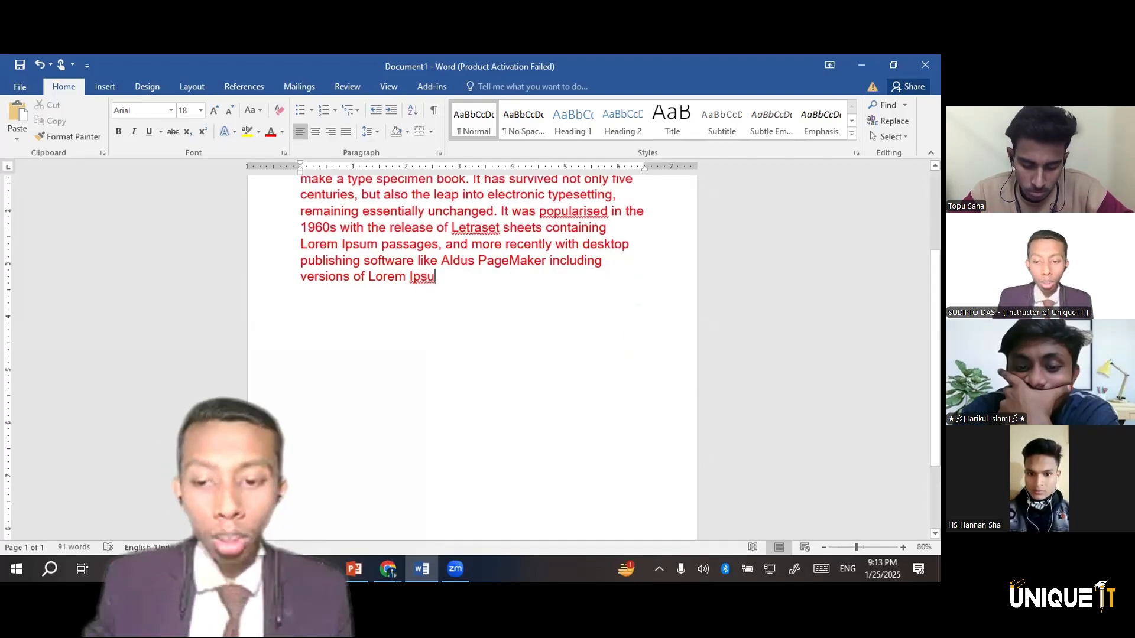
double_click(303, 400)
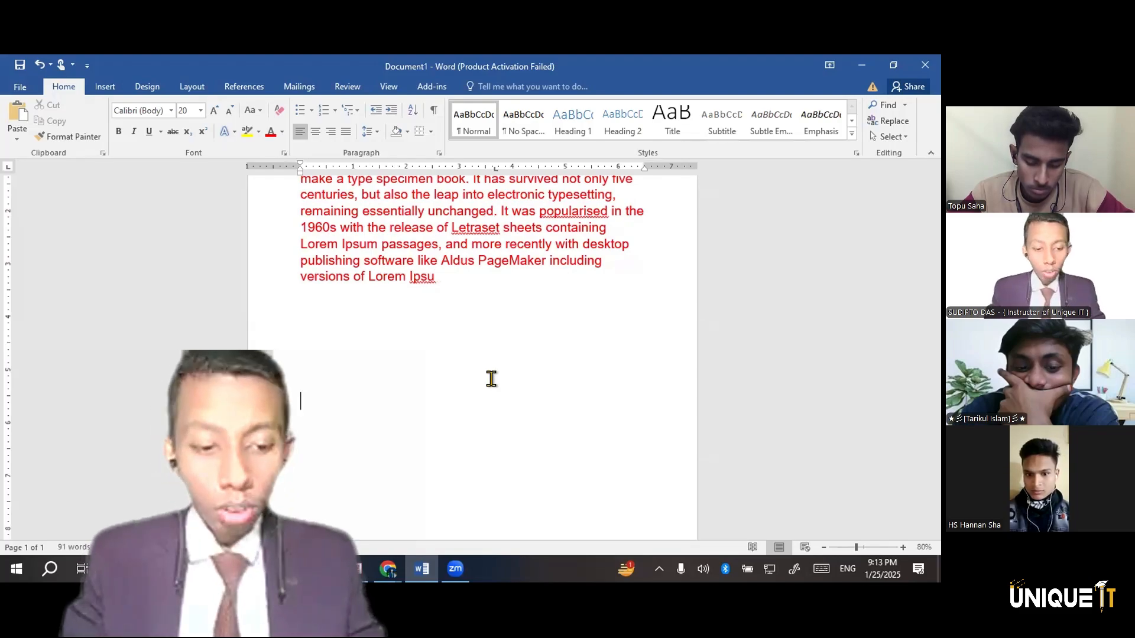
type("Shamim")
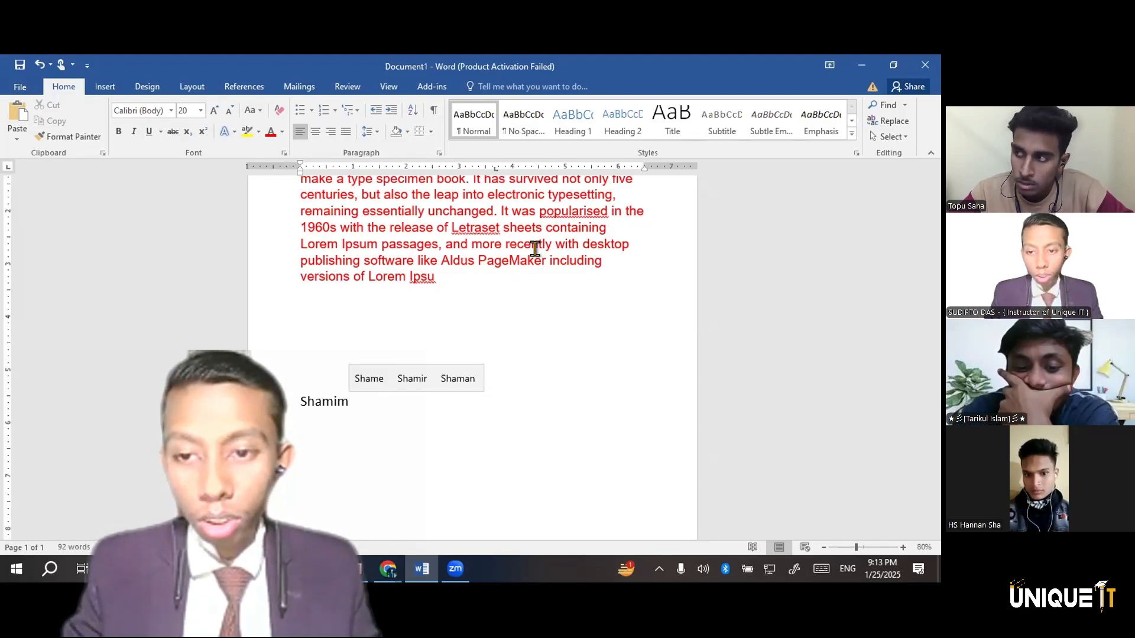
key("Return")
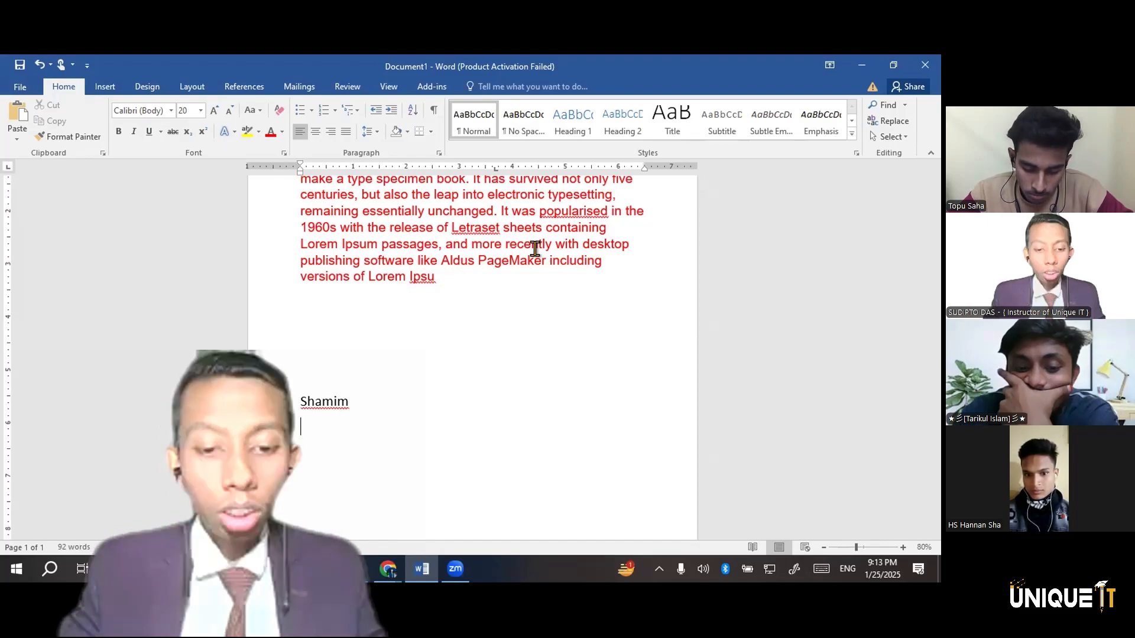
type("Sharm")
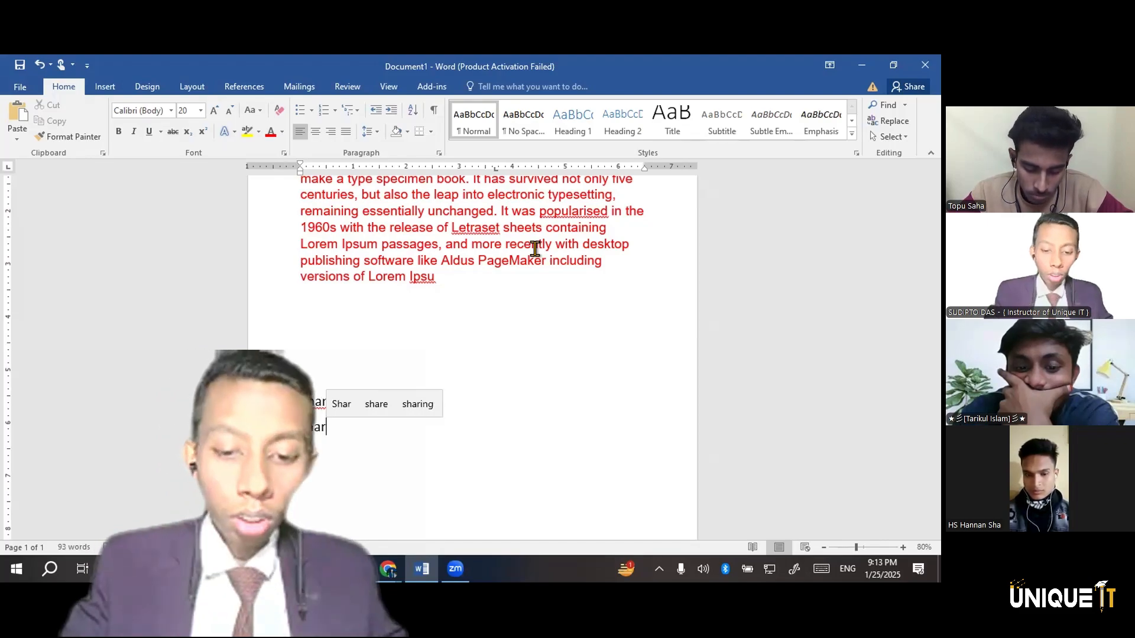
type("in")
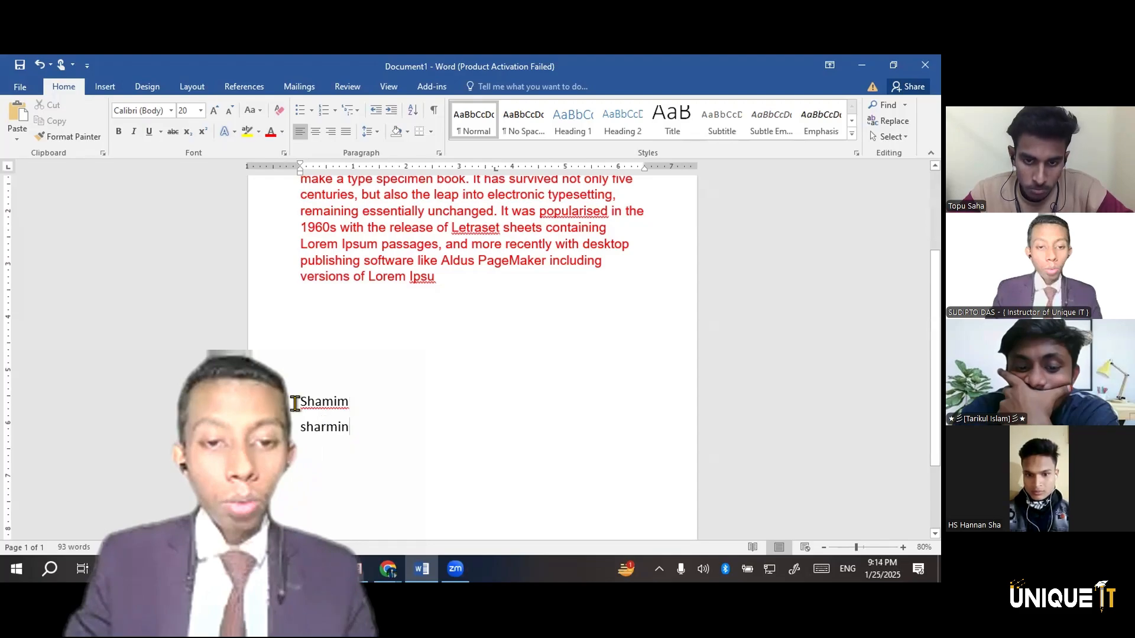
Format the two name lines as a bulleted list with round bullets and open the bullet library
left_click_drag(286, 394, 355, 435)
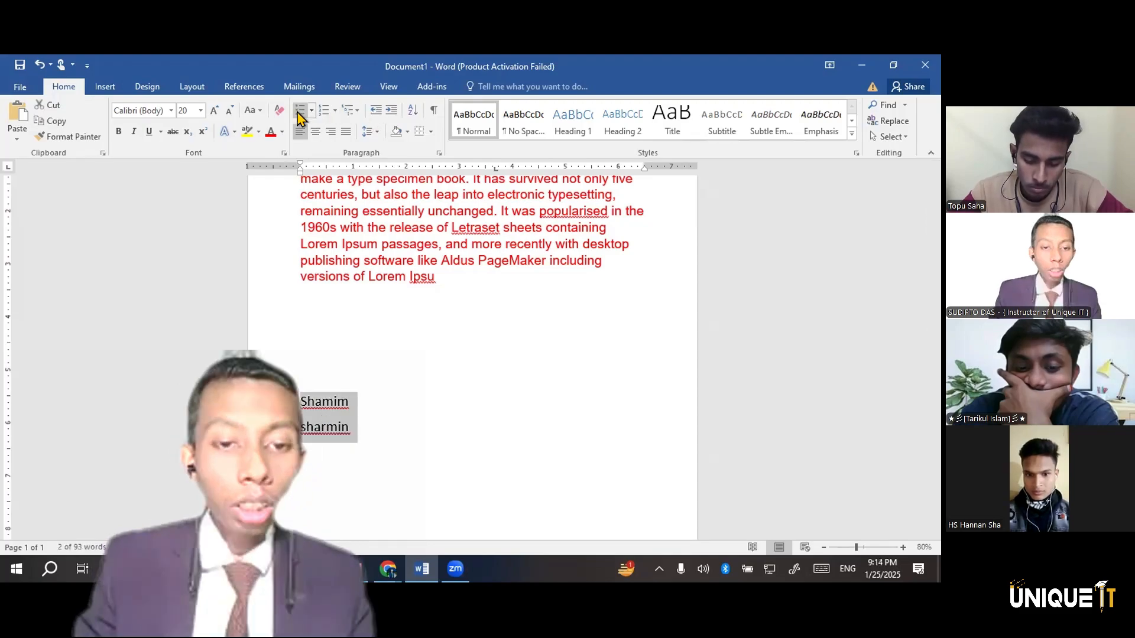
key("ctrl+shift+l")
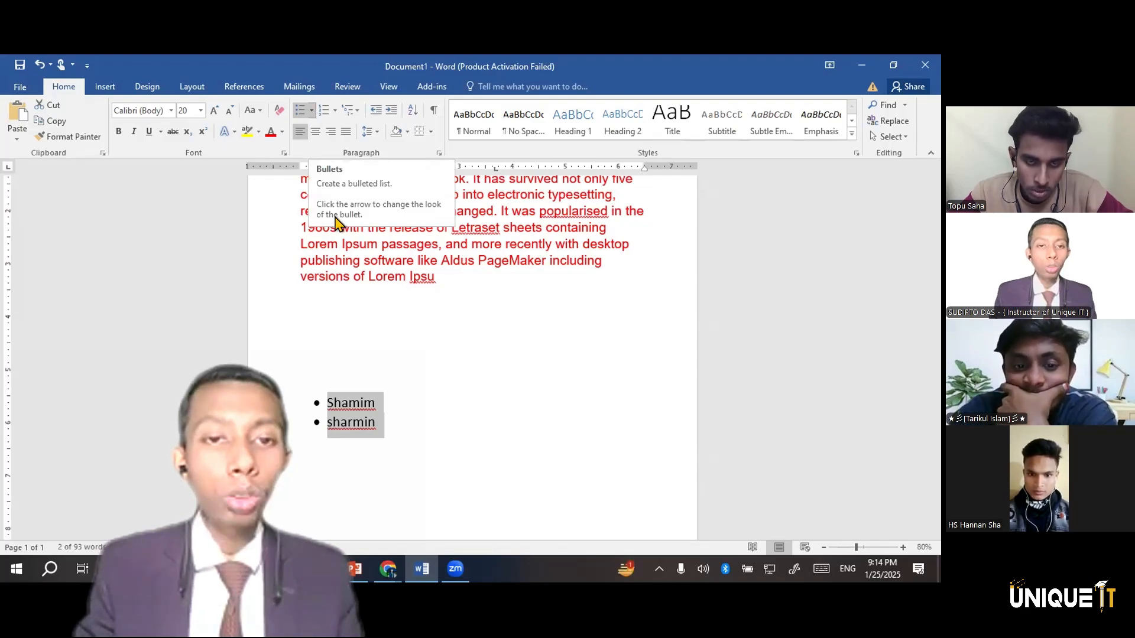
left_click(311, 111)
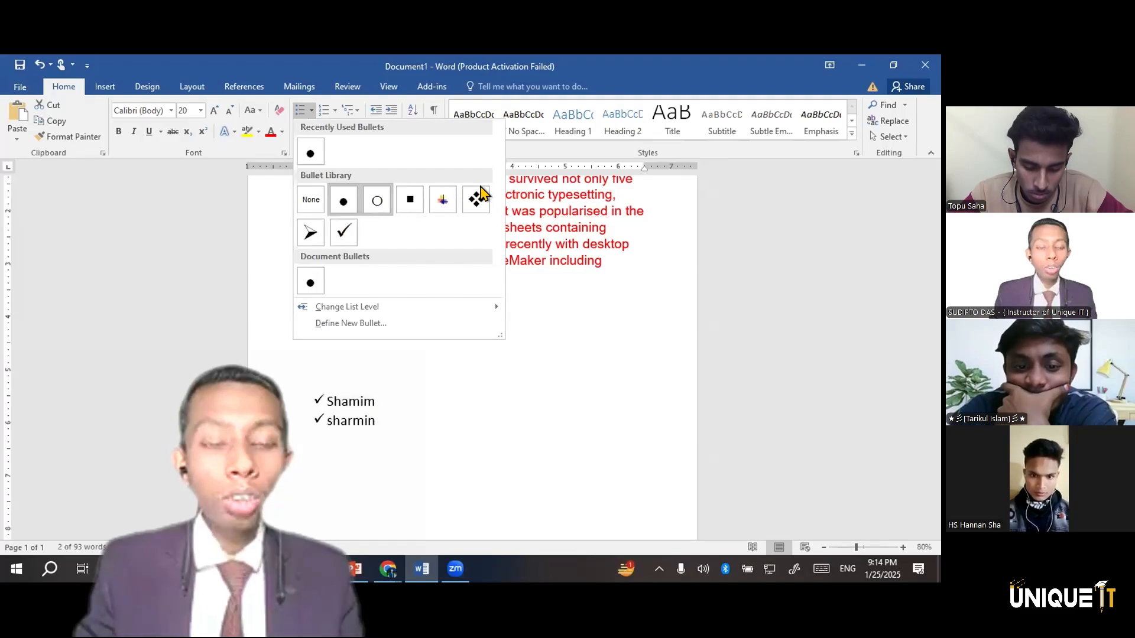
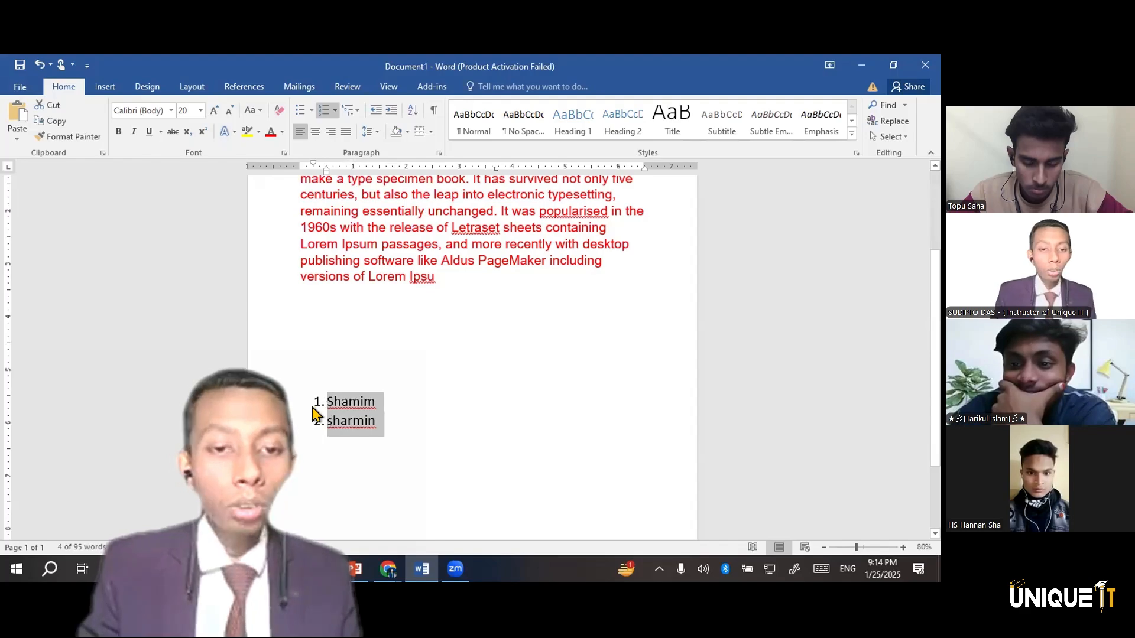
Try center and right alignment on the numbered name list and dismiss the Google Drive storage notice
left_click(316, 131)
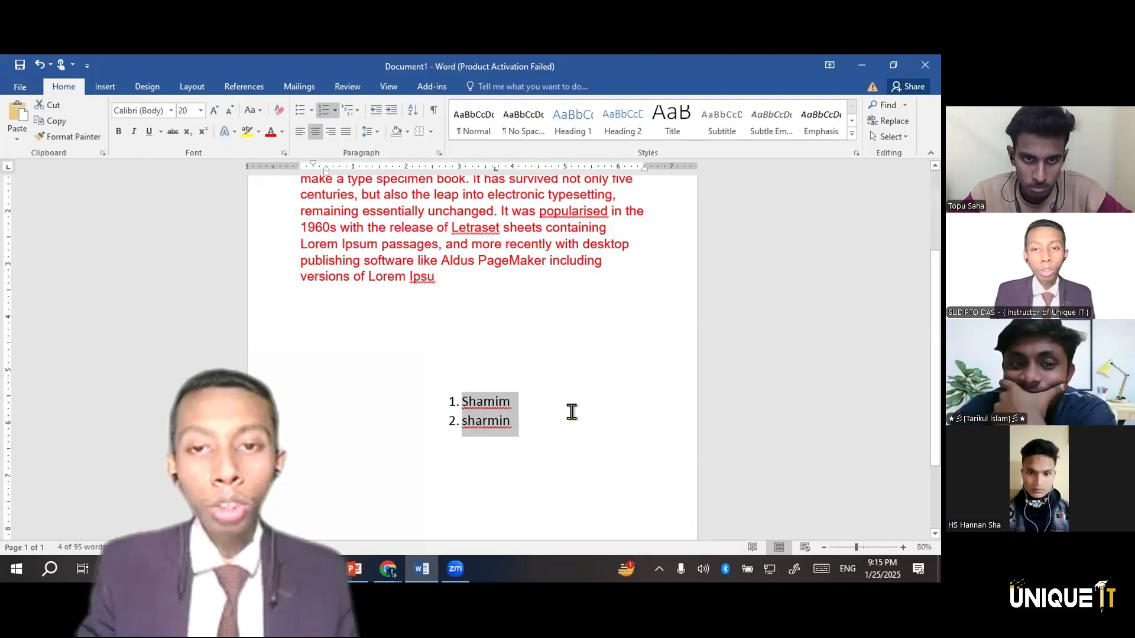
left_click(331, 131)
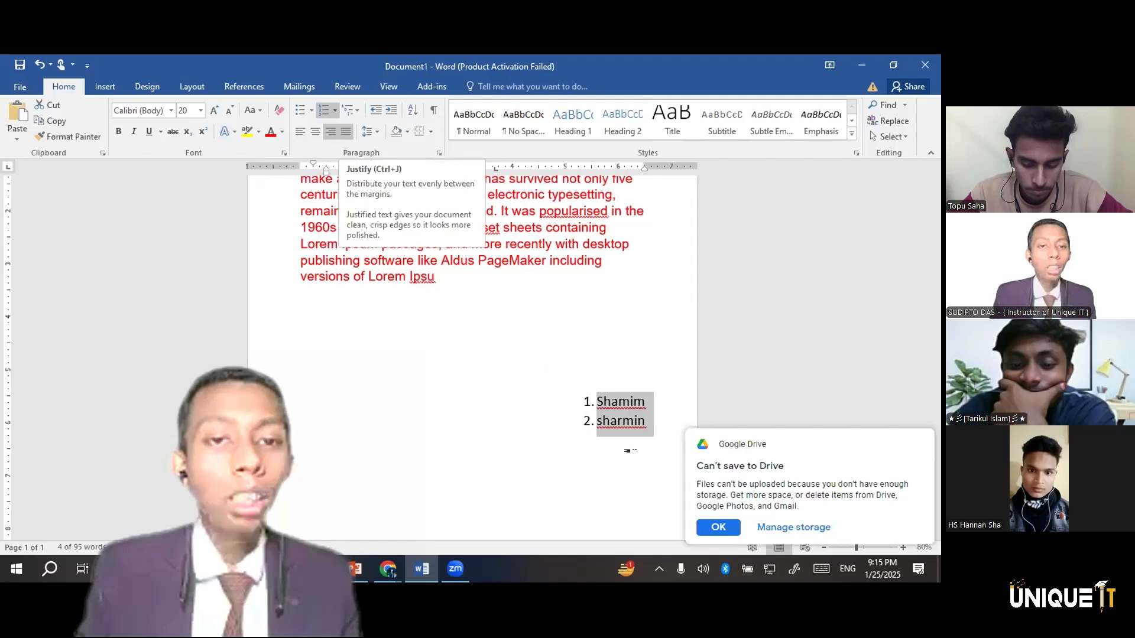
left_click(716, 528)
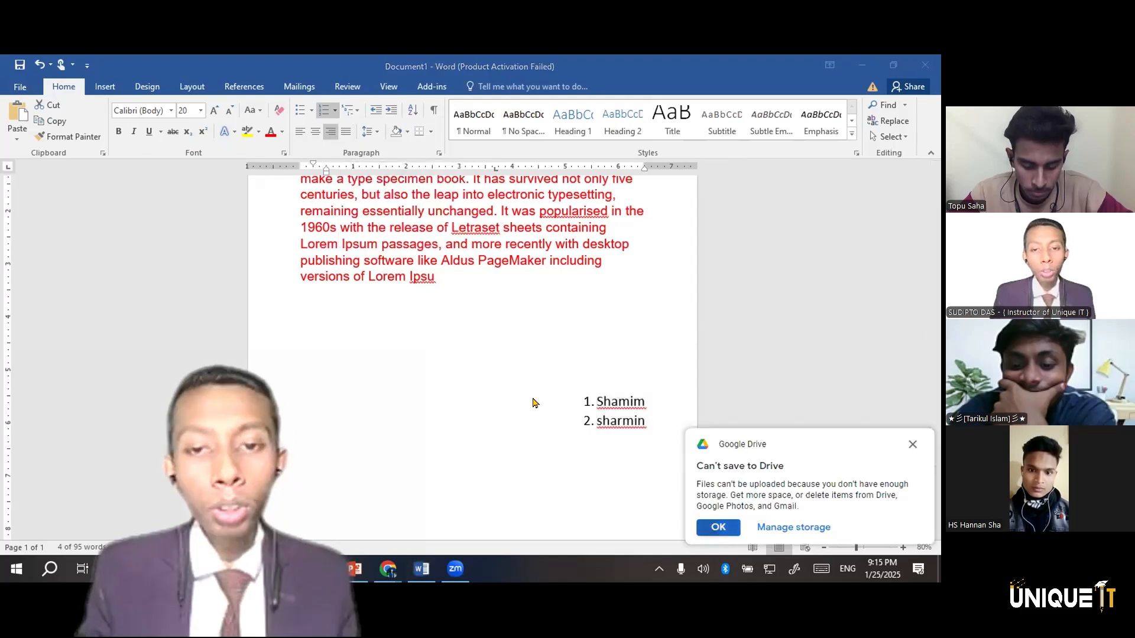
Justify the entire red Lorem Ipsum paragraph so its lines spread evenly between both margins
scroll(528, 393, "up", 5)
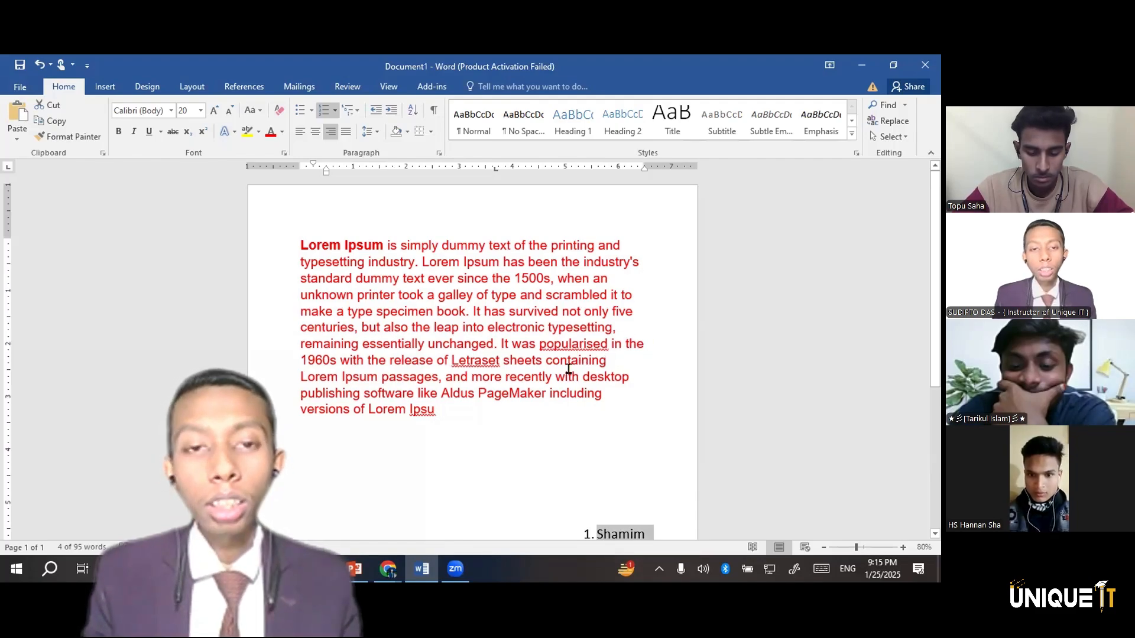
left_click(449, 427)
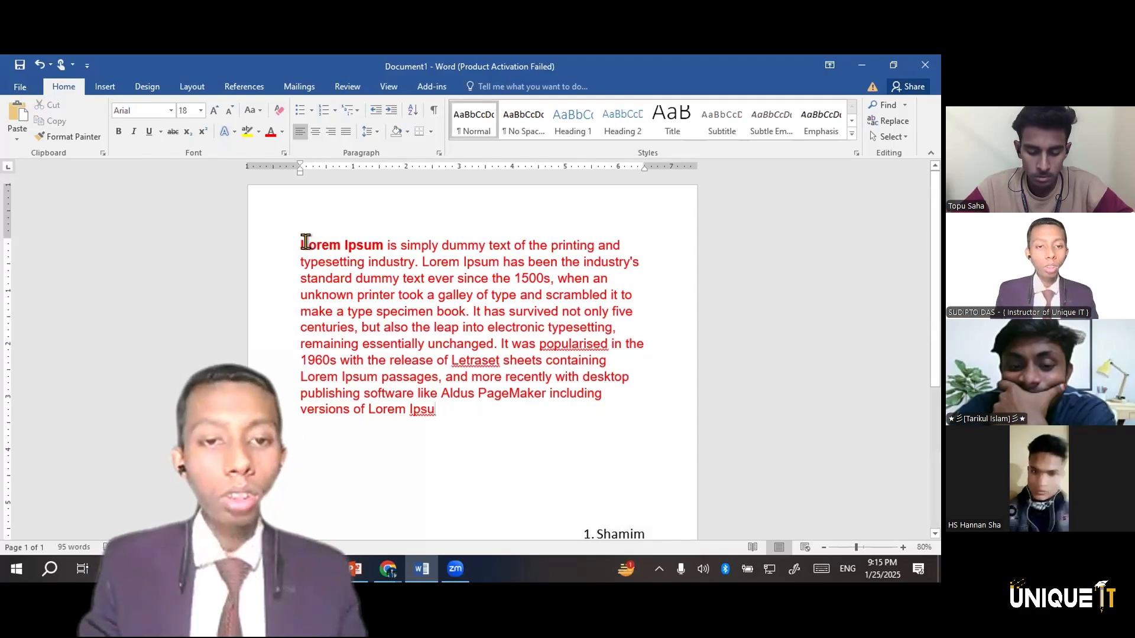
key("ctrl+shift+Home")
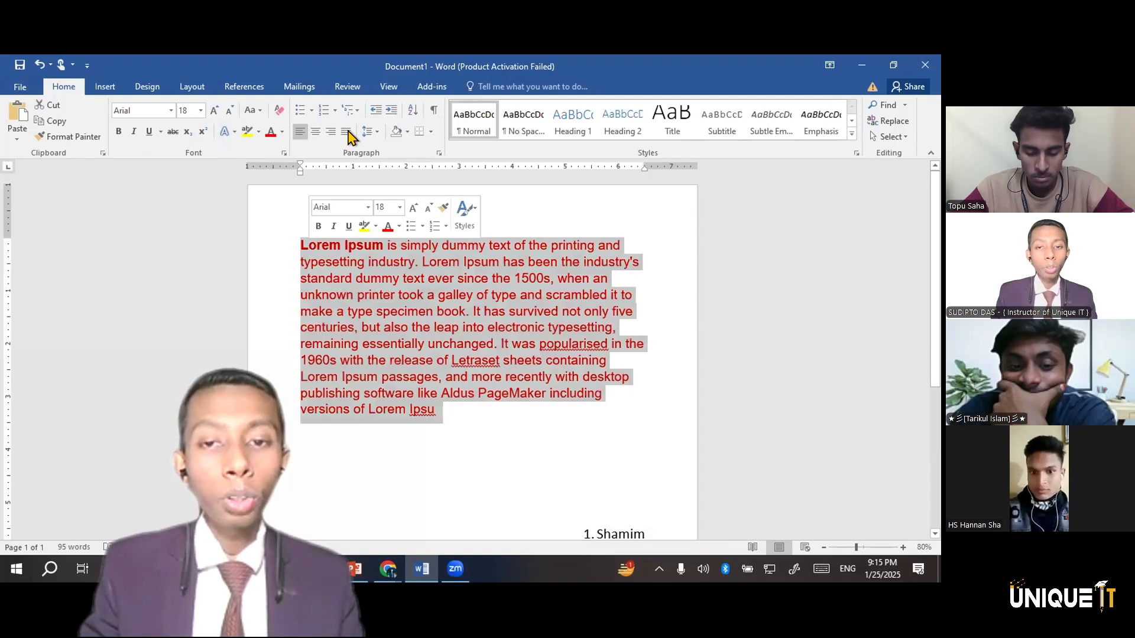
left_click(349, 135)
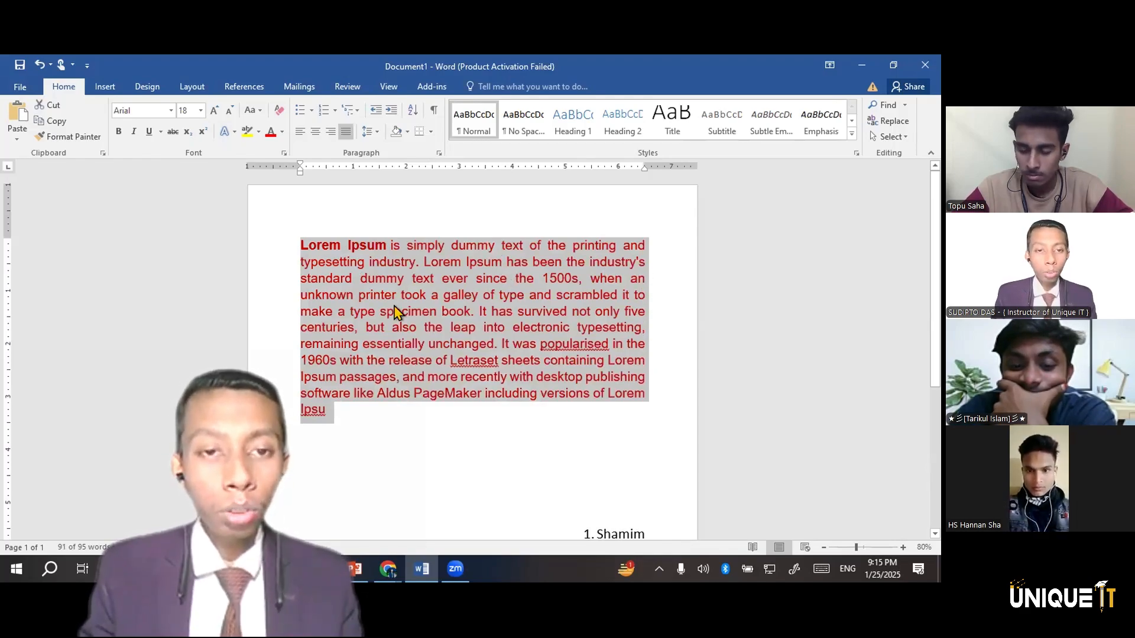
left_click(400, 211)
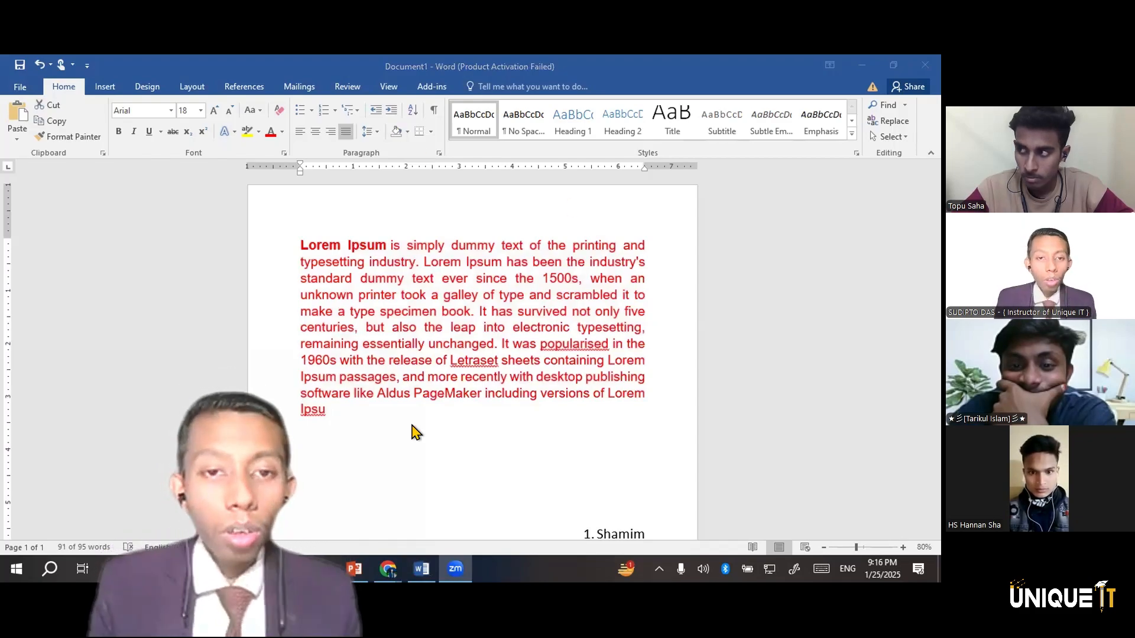
Set the line spacing of the red Lorem Ipsum paragraph to 1.5
scroll(414, 432, "down", 3)
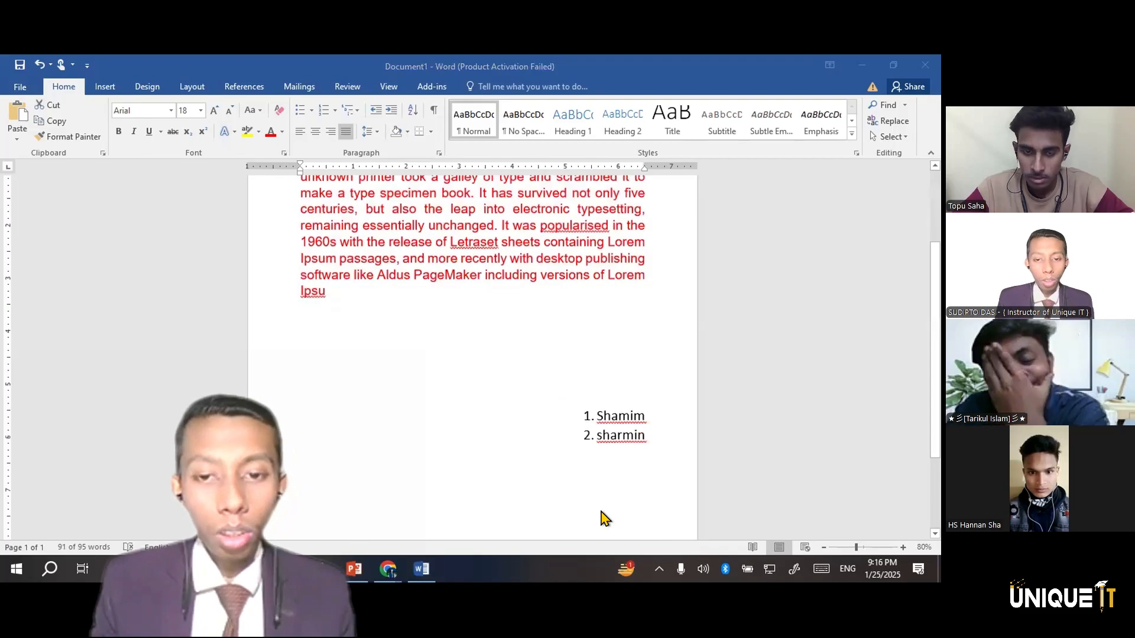
left_click(666, 452)
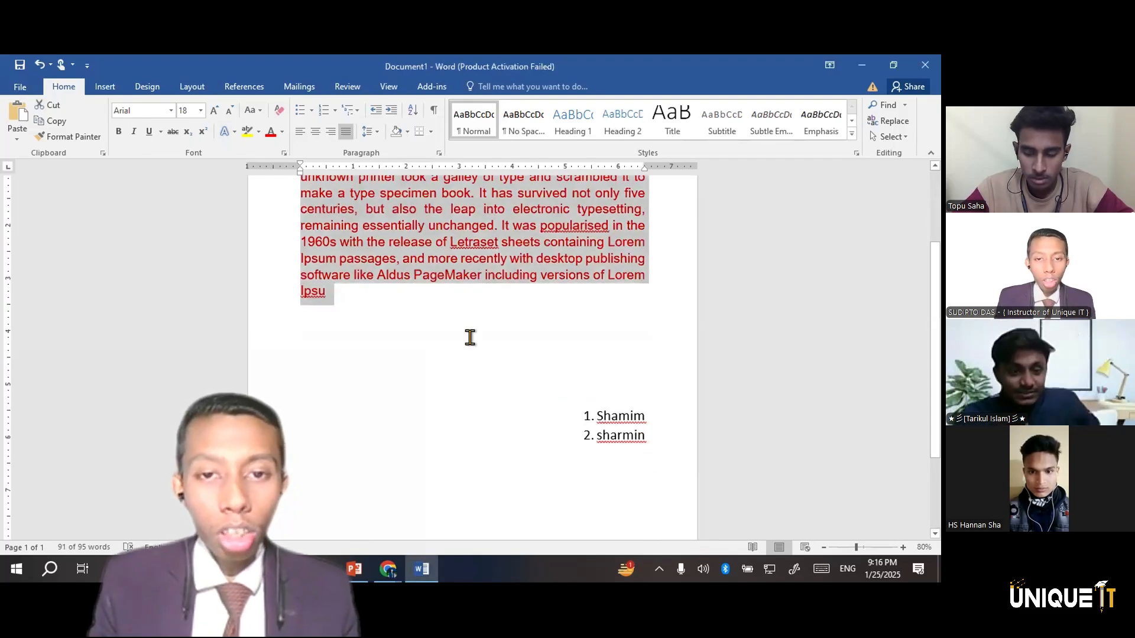
scroll(362, 195, "down", 2)
scroll(362, 195, "up", 5)
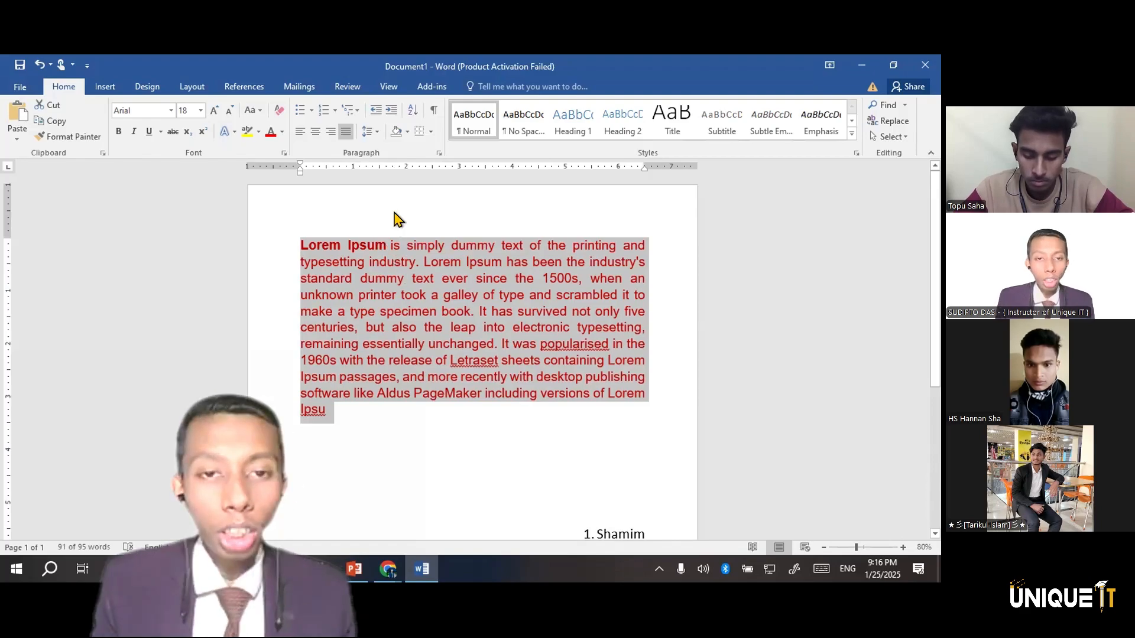
left_click(375, 135)
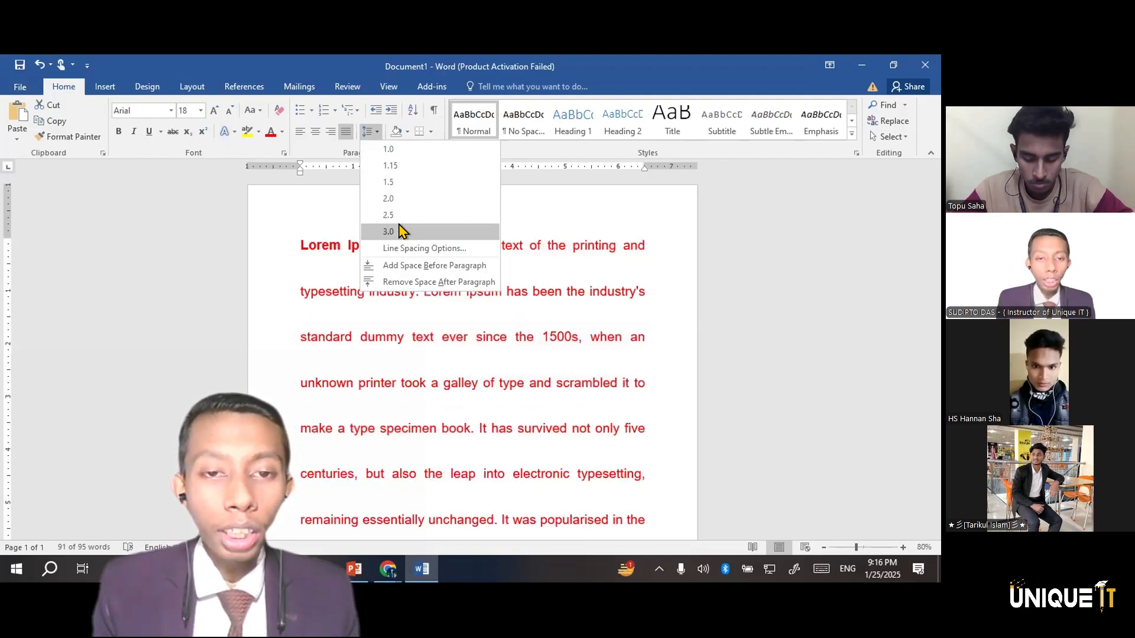
left_click(396, 176)
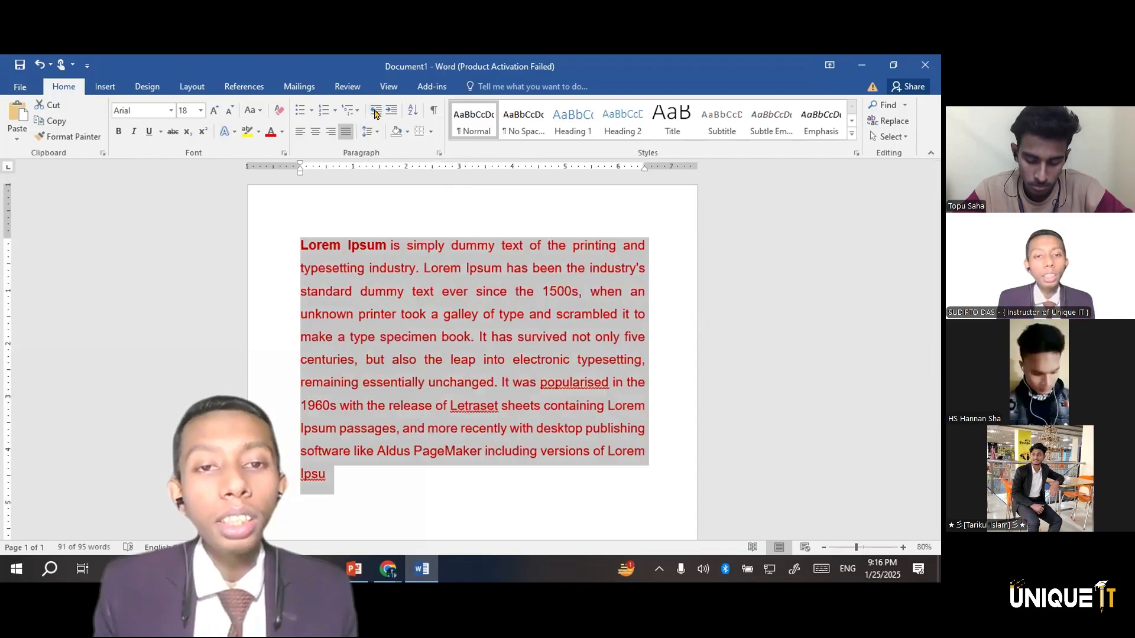
Select the two-name numbered list below the paragraph and align it to the left
scroll(95, 91, "down", 7)
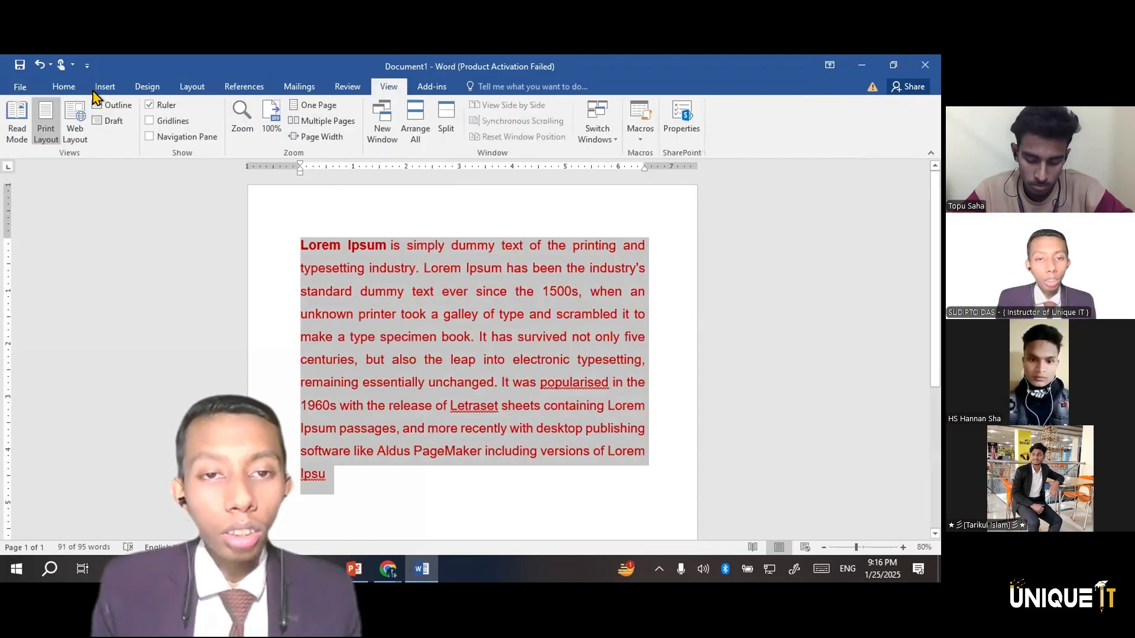
left_click(64, 89)
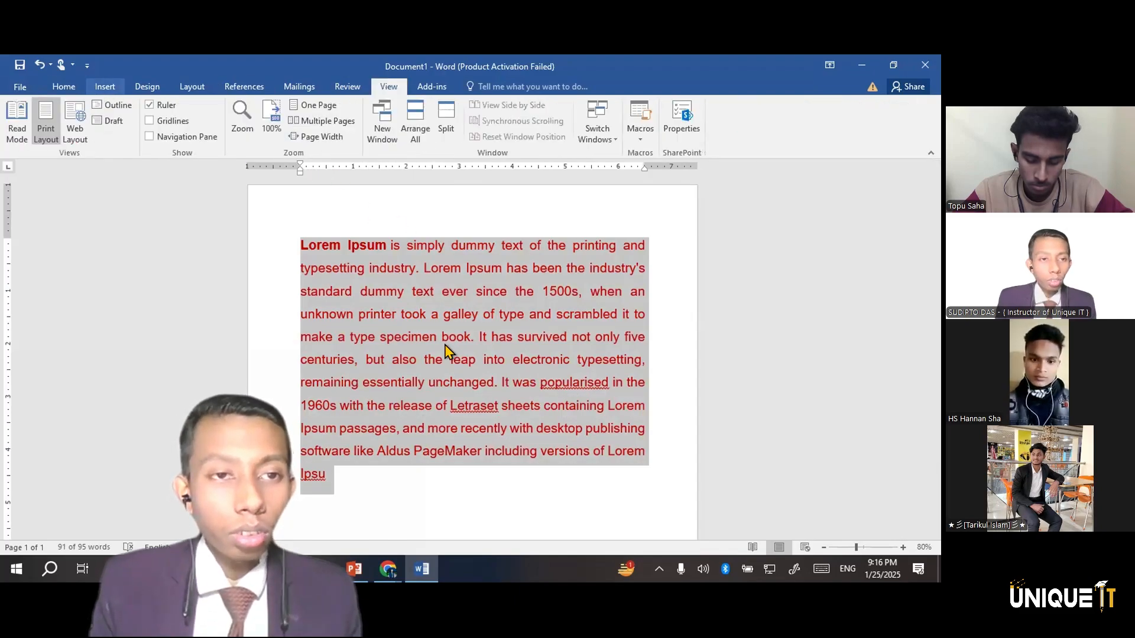
right_click(467, 480)
scroll(632, 376, "down", 5)
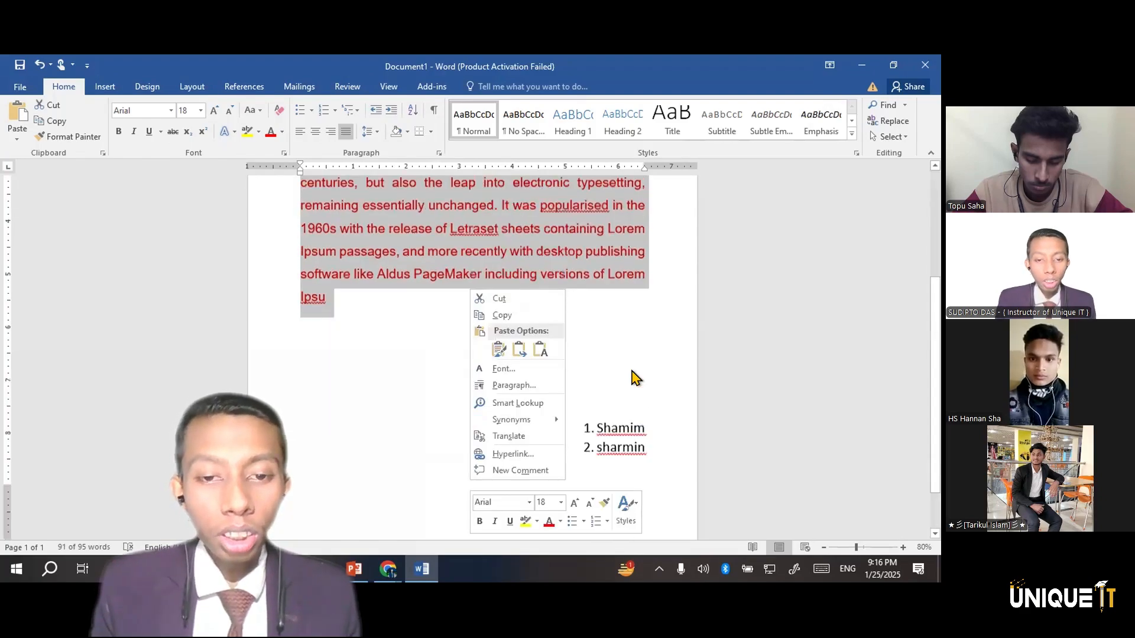
left_click(572, 347)
left_click_drag(648, 391, 572, 347)
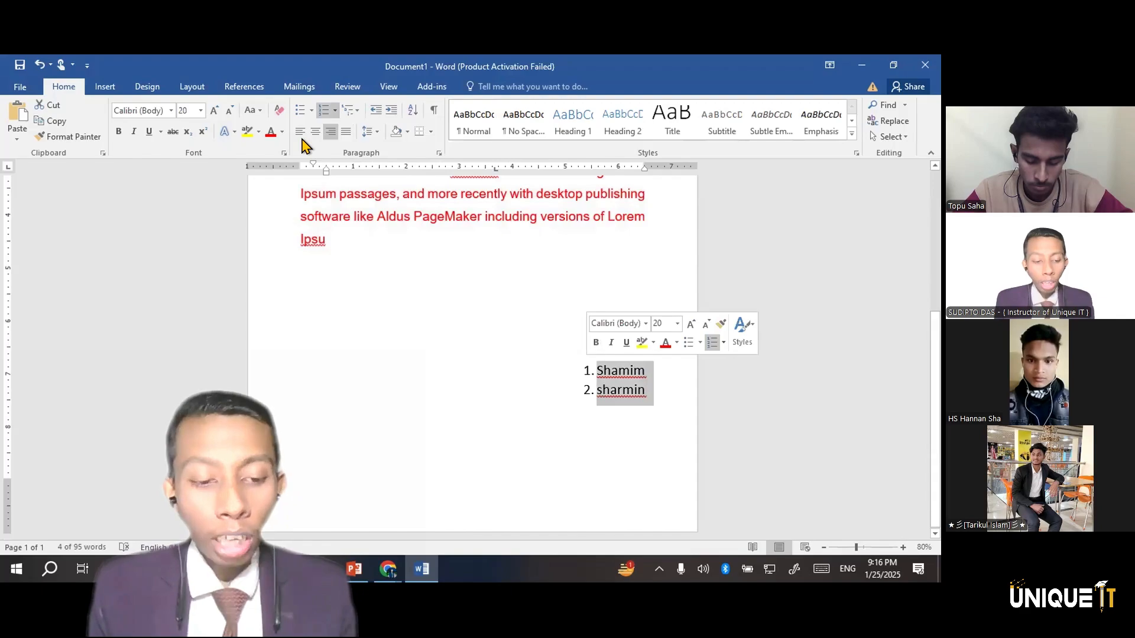
key("ctrl+l")
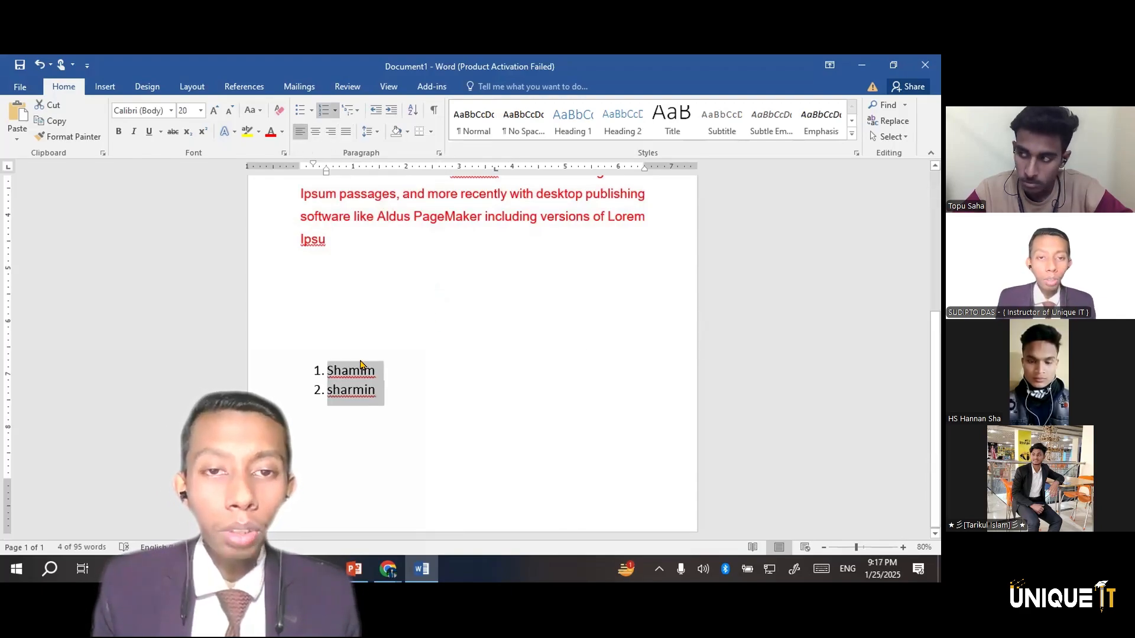
Increase the numbered name list's indent by several levels and decrease it until the numbers reach the left margin
left_click(391, 108)
left_click(391, 109)
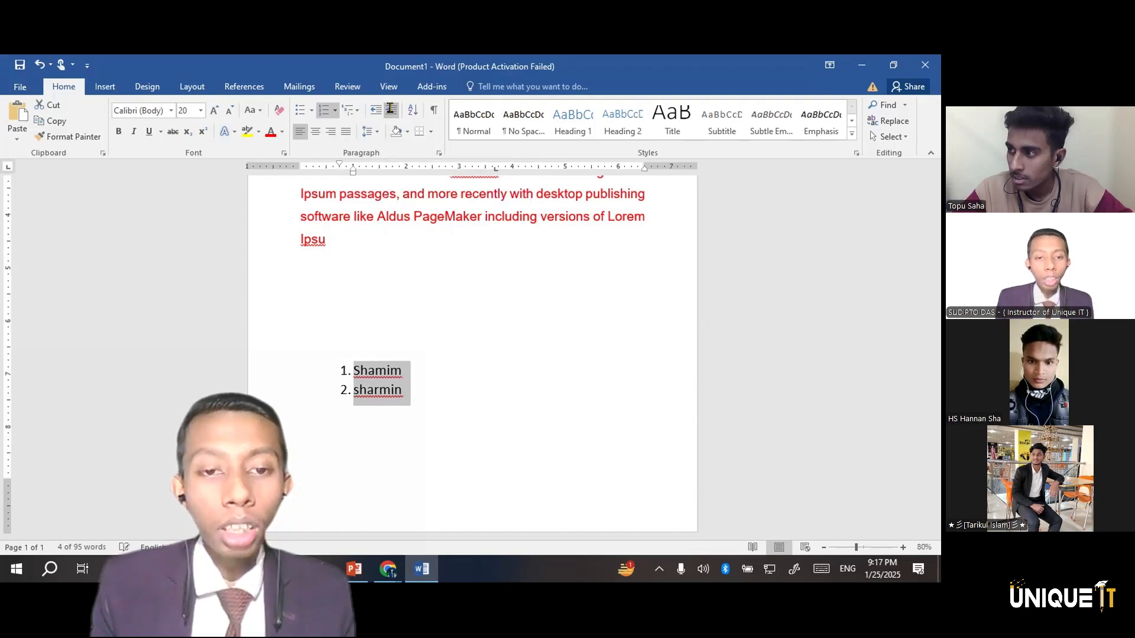
left_click(390, 109)
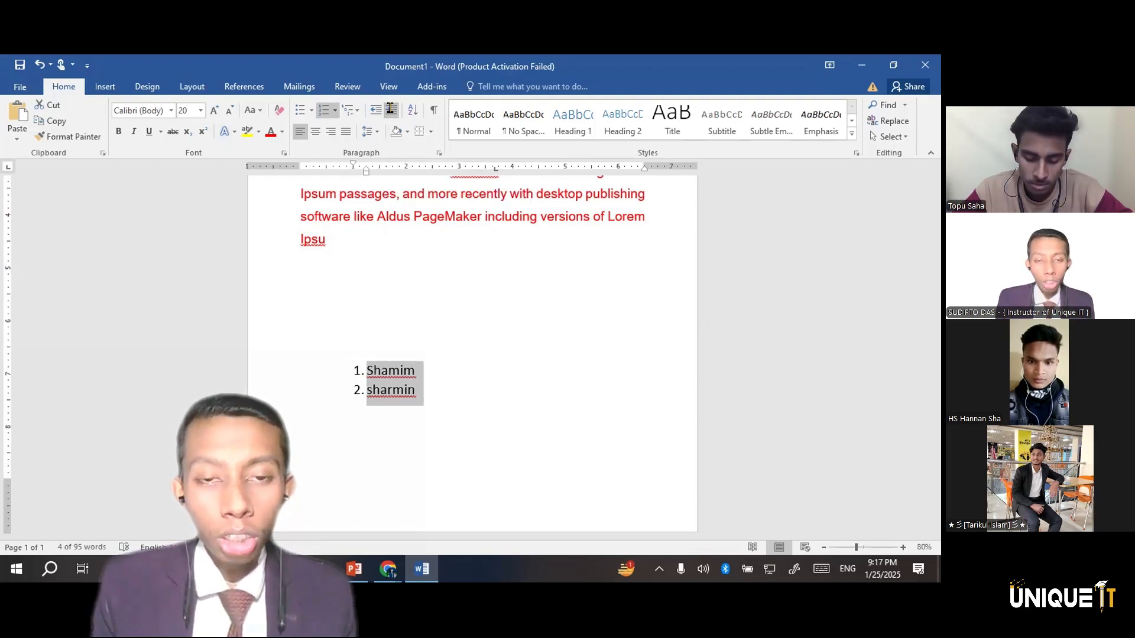
left_click(391, 109)
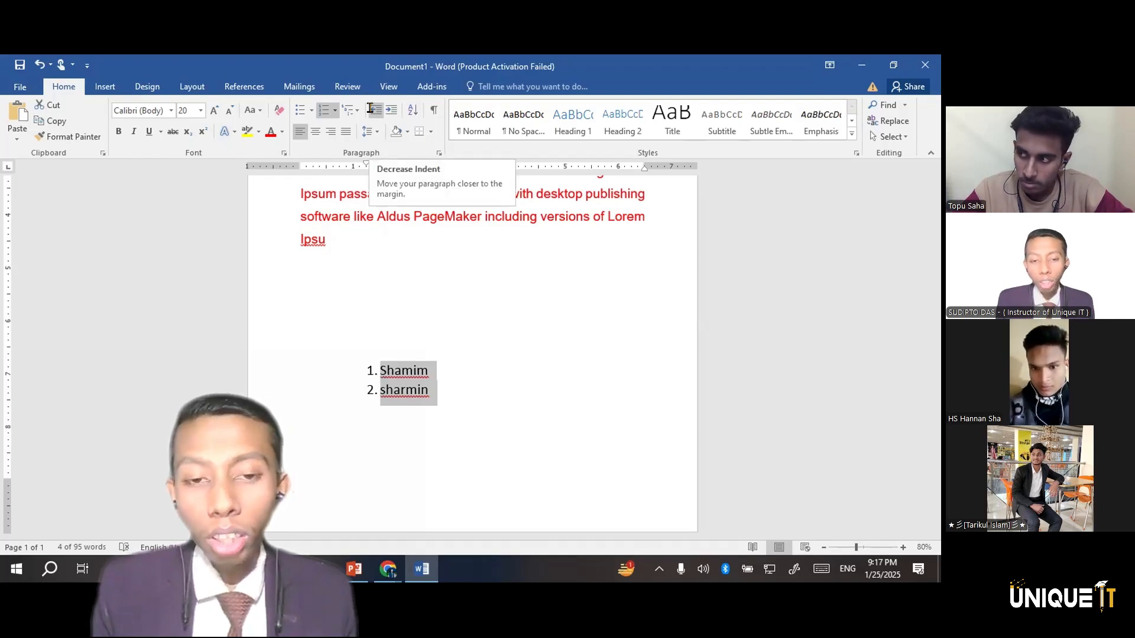
left_click(373, 109)
left_click(373, 109)
left_click(373, 109)
left_click(373, 110)
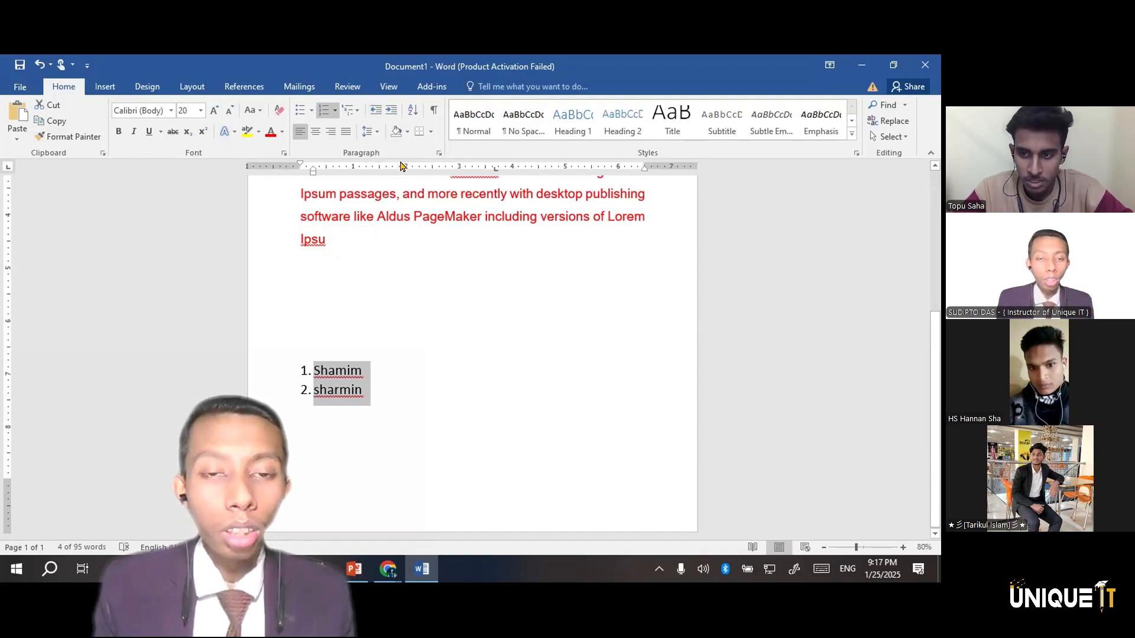
left_click(414, 111)
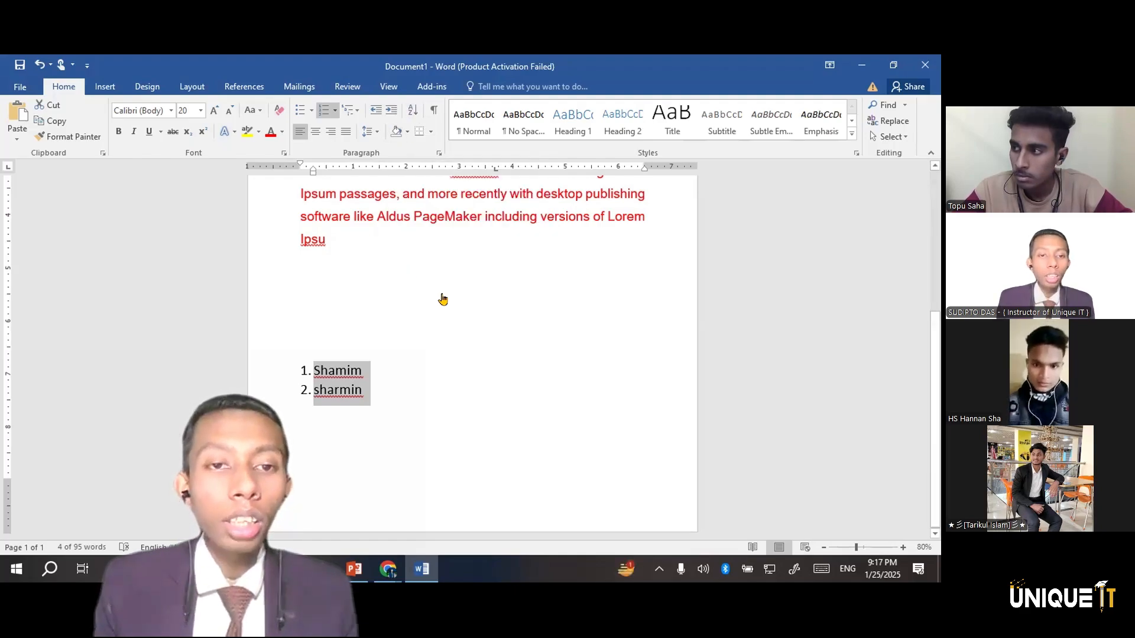
Try a background shading color from the palette on the red Lorem Ipsum paragraph and undo the shading
scroll(443, 299, "up", 5)
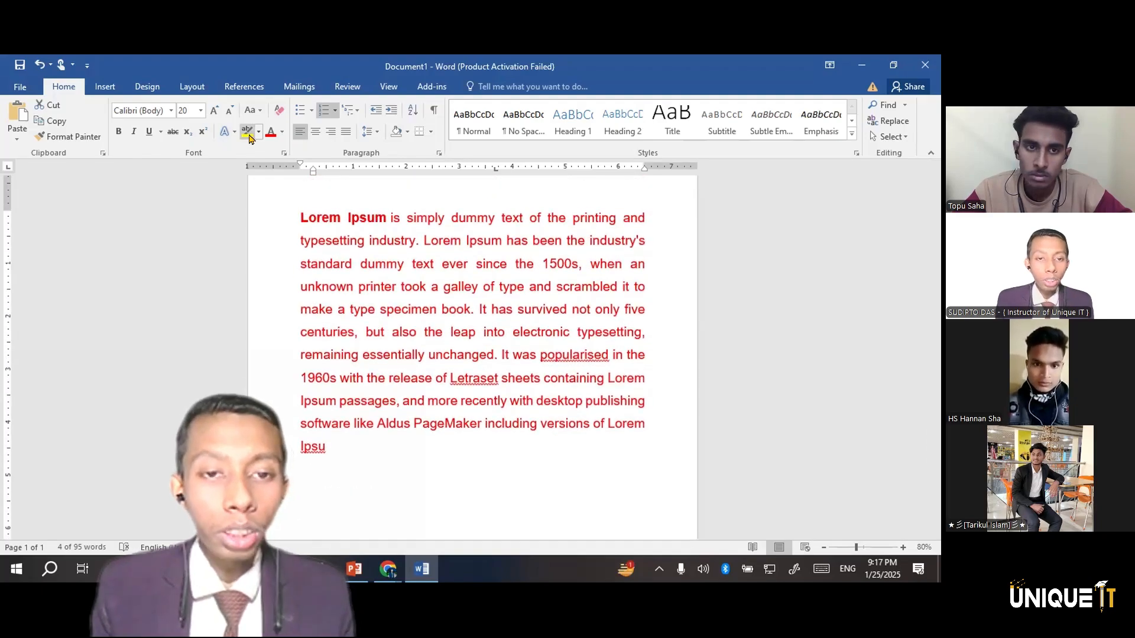
left_click(405, 133)
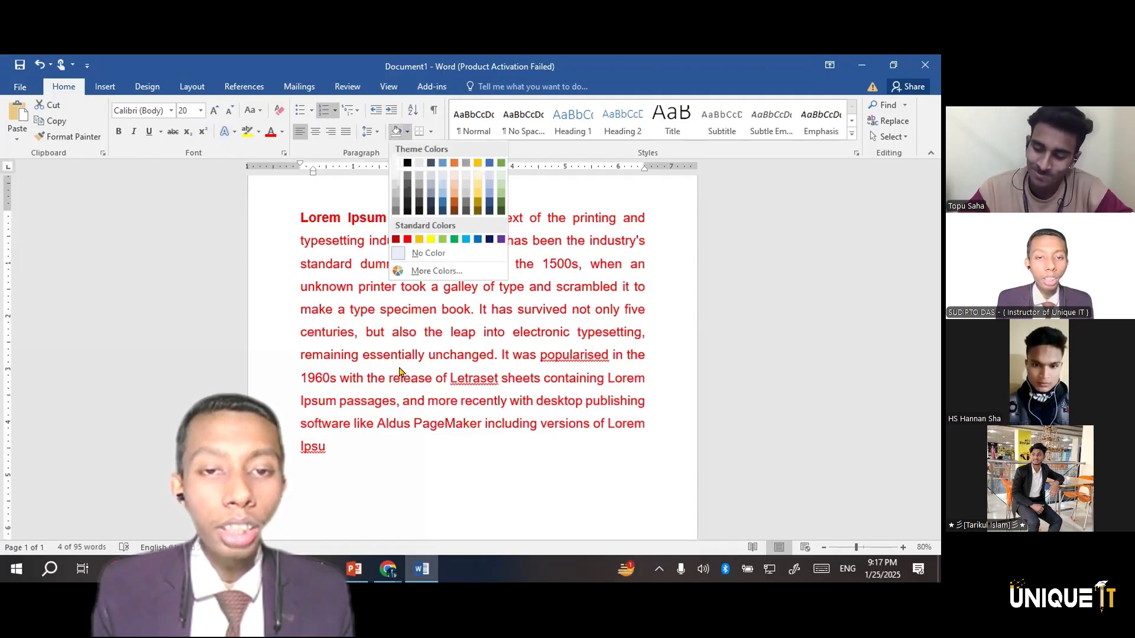
left_click(398, 253)
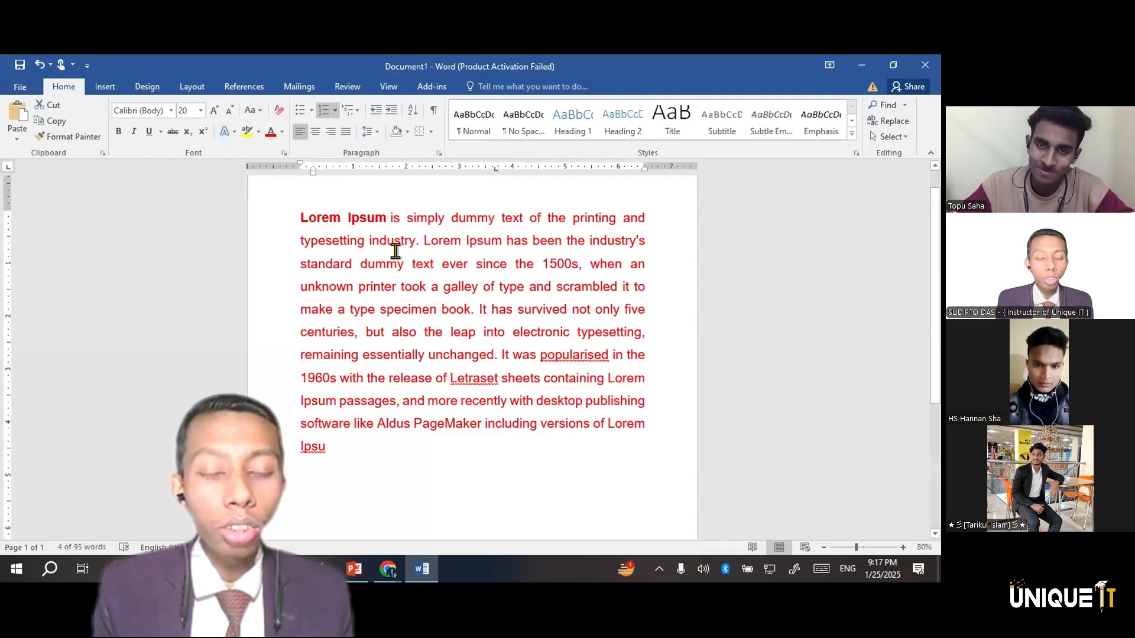
double_click(393, 218)
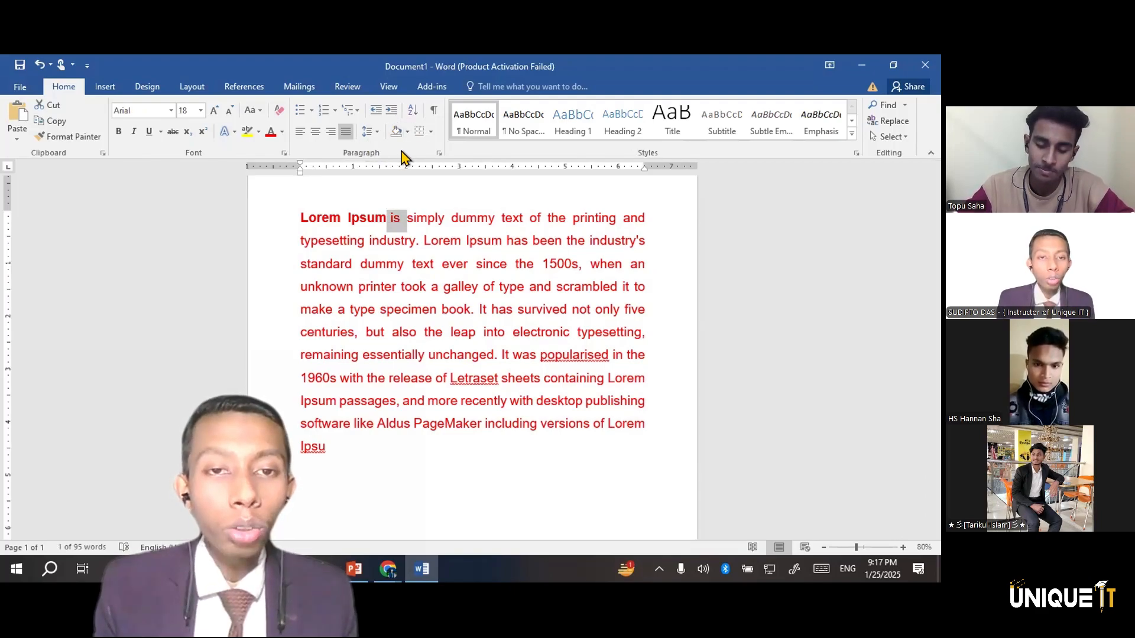
left_click(404, 132)
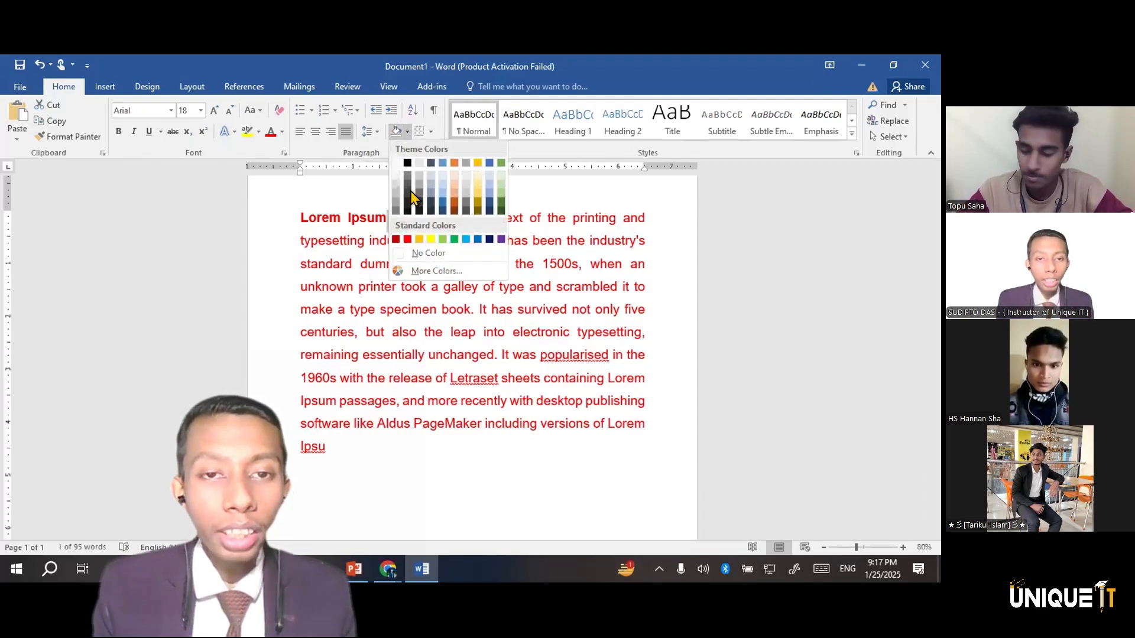
left_click(501, 424)
left_click(440, 213)
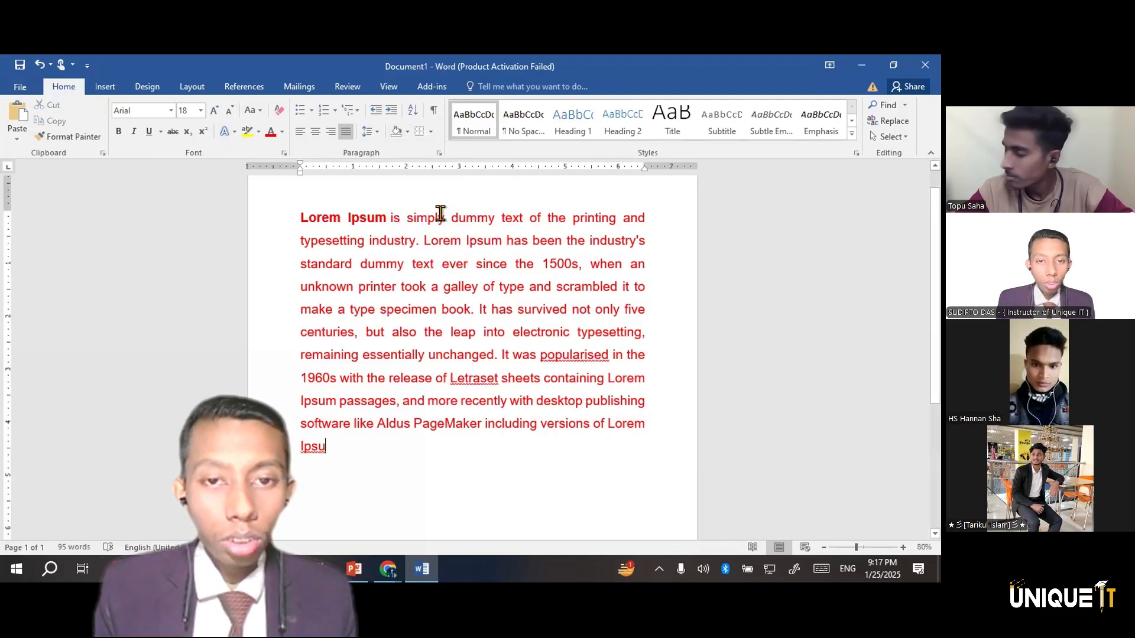
left_click(443, 216)
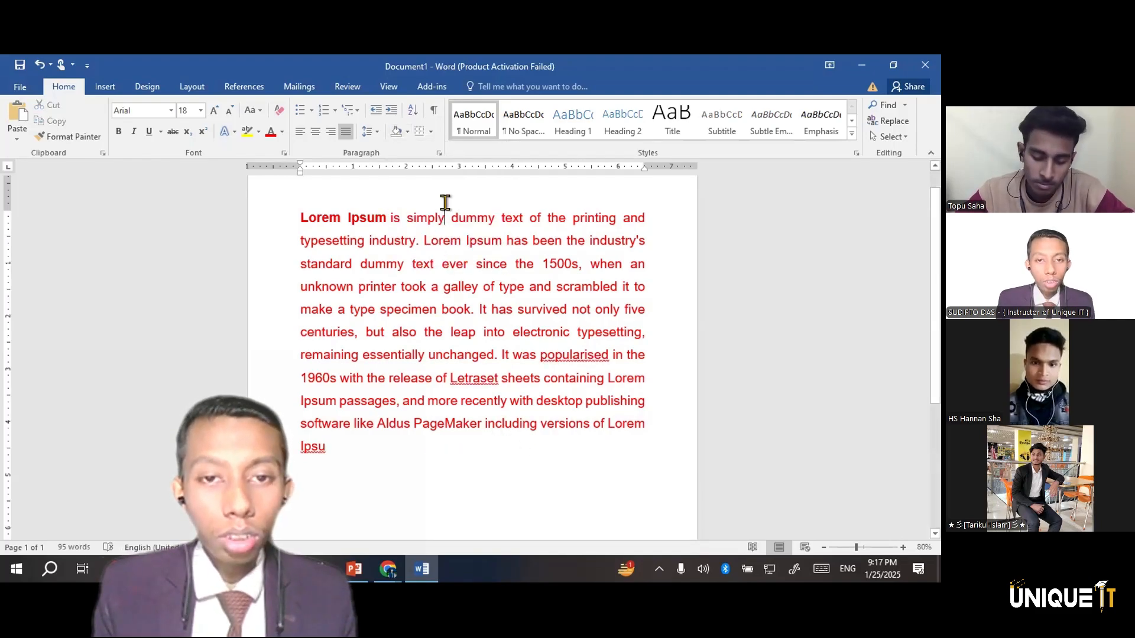
left_click(404, 132)
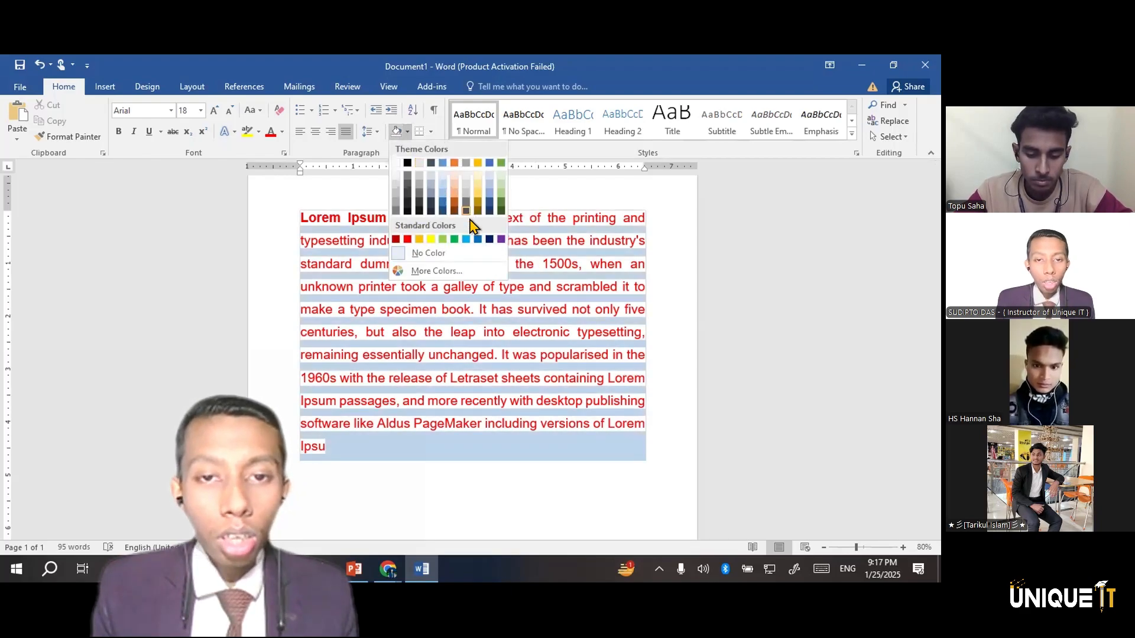
left_click(512, 260)
key("ctrl+z")
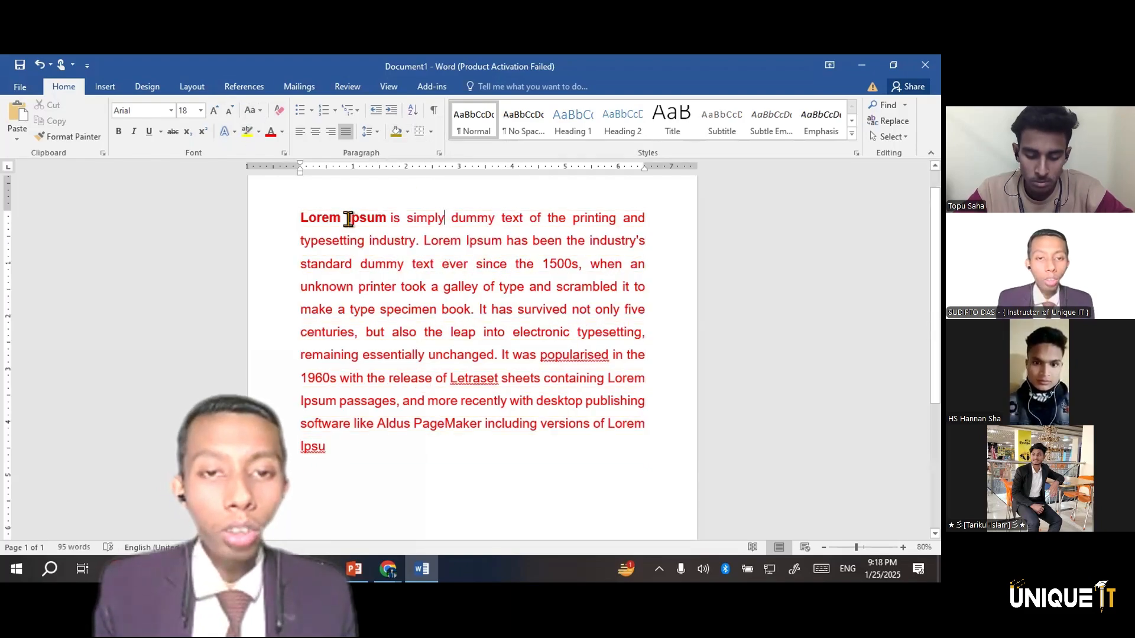
Highlight the bold words "Lorem Ipsum" at the start of the paragraph in yellow and deselect them
left_click_drag(352, 220, 301, 216)
left_click(247, 131)
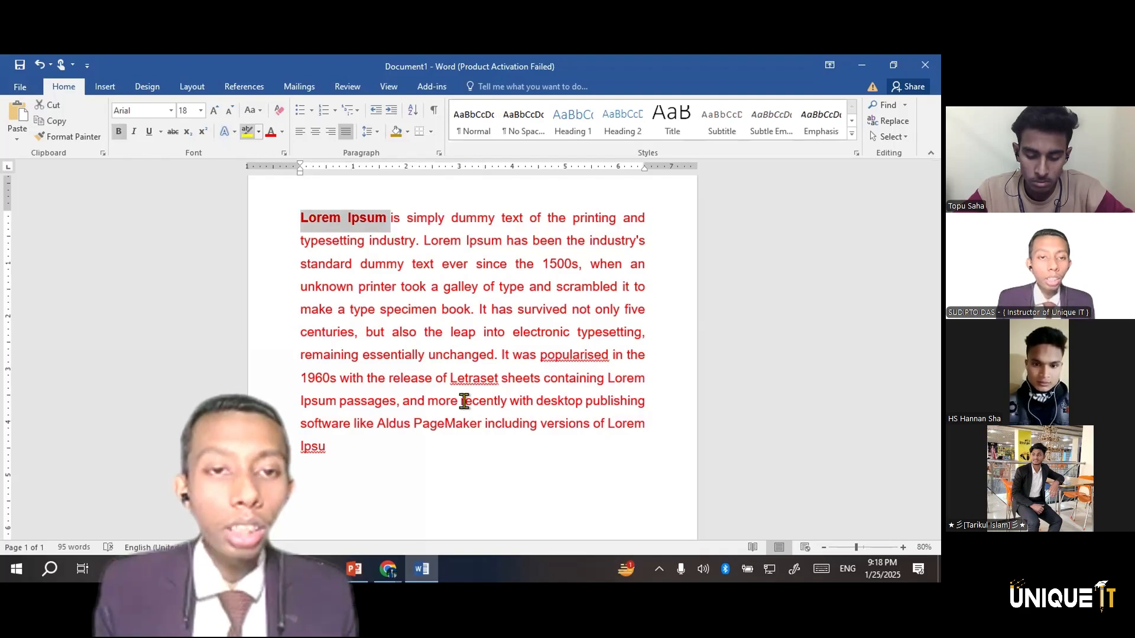
key("Left")
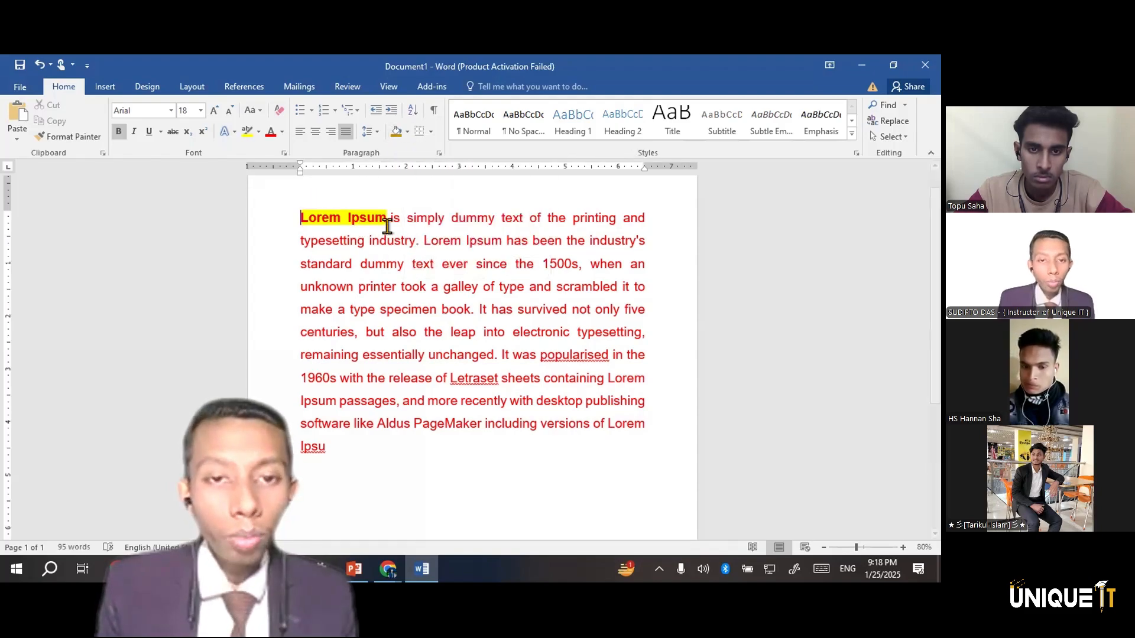
Try a border around the bold words "Lorem Ipsum" at the start of the paragraph
key("ctrl+shift+Right")
key("ctrl+shift+Right")
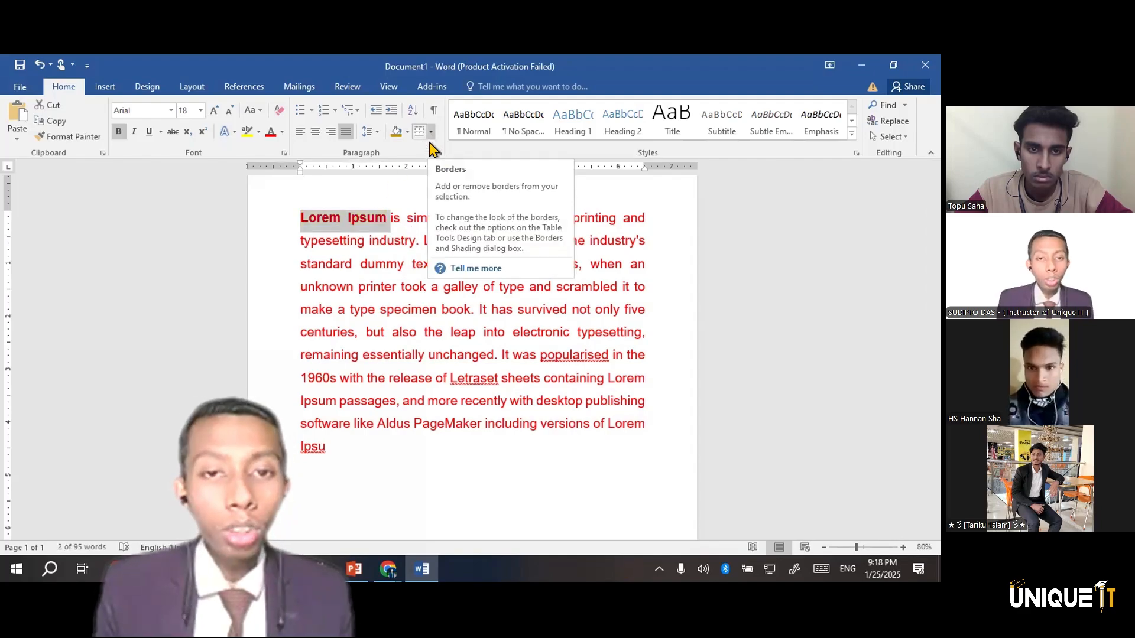
left_click(431, 134)
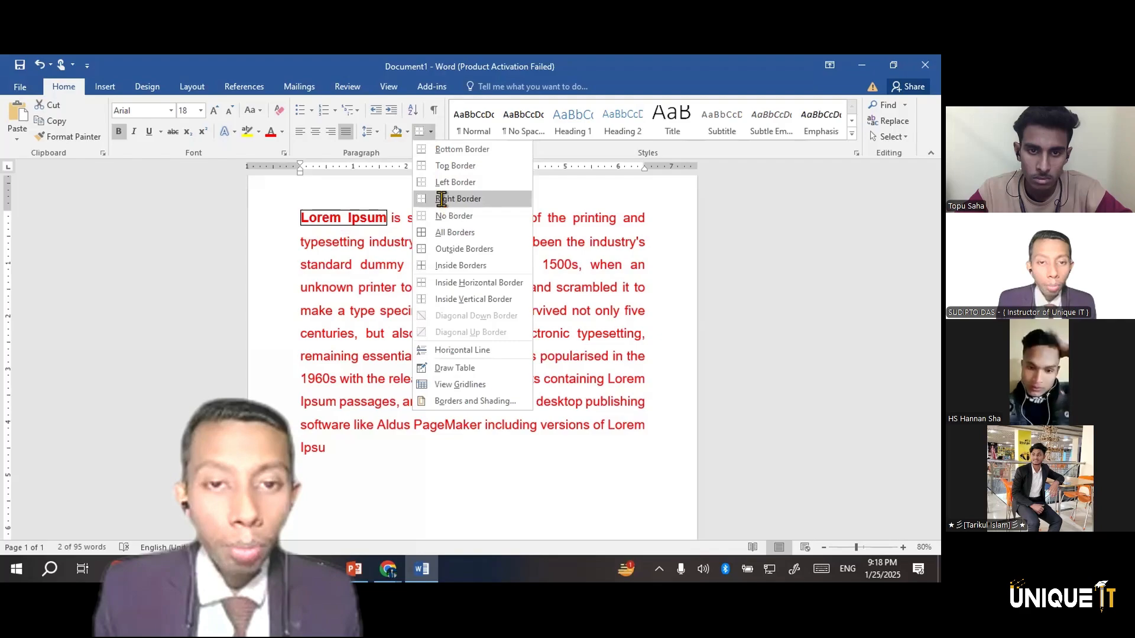
left_click(441, 199)
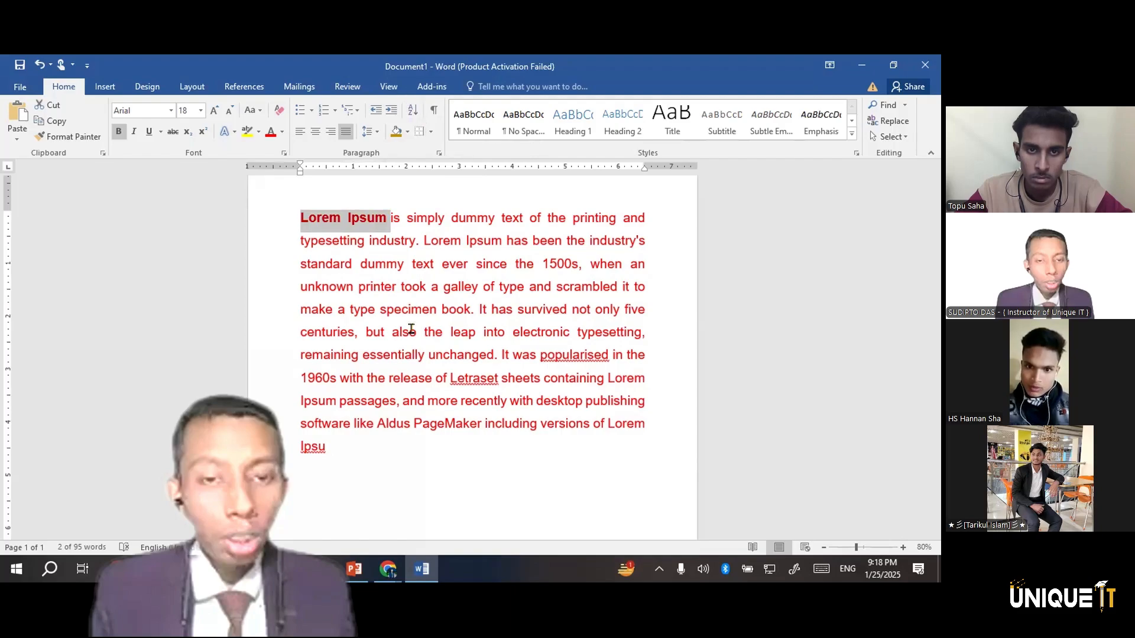
Delete the two-name numbered list below the paragraph and clear the leftover list indent
scroll(385, 407, "down", 3)
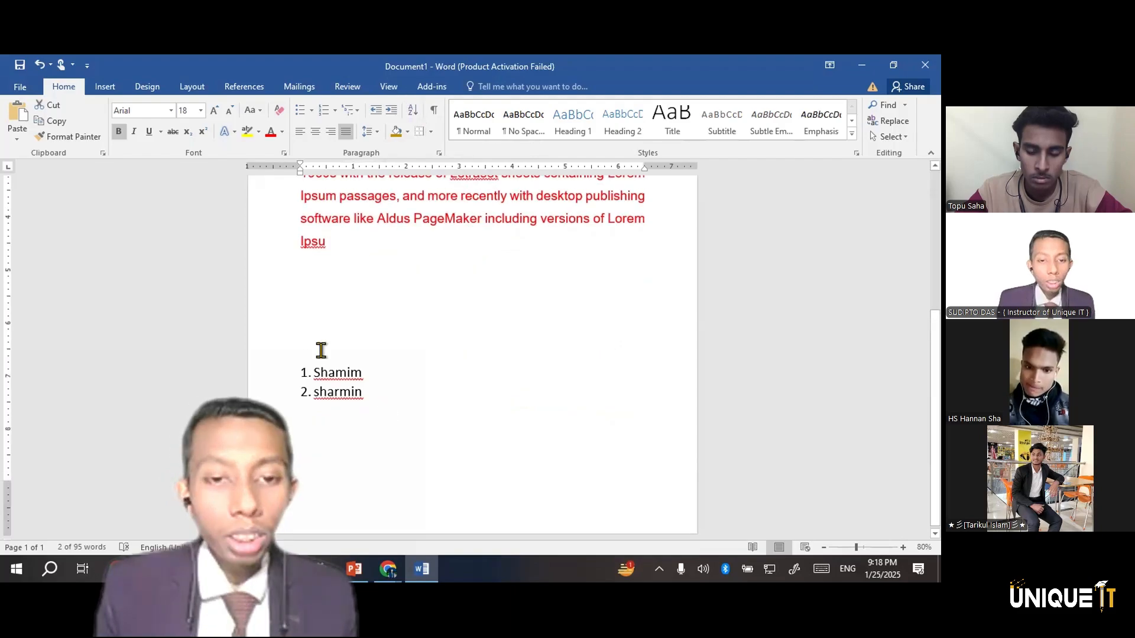
left_click_drag(377, 397, 275, 320)
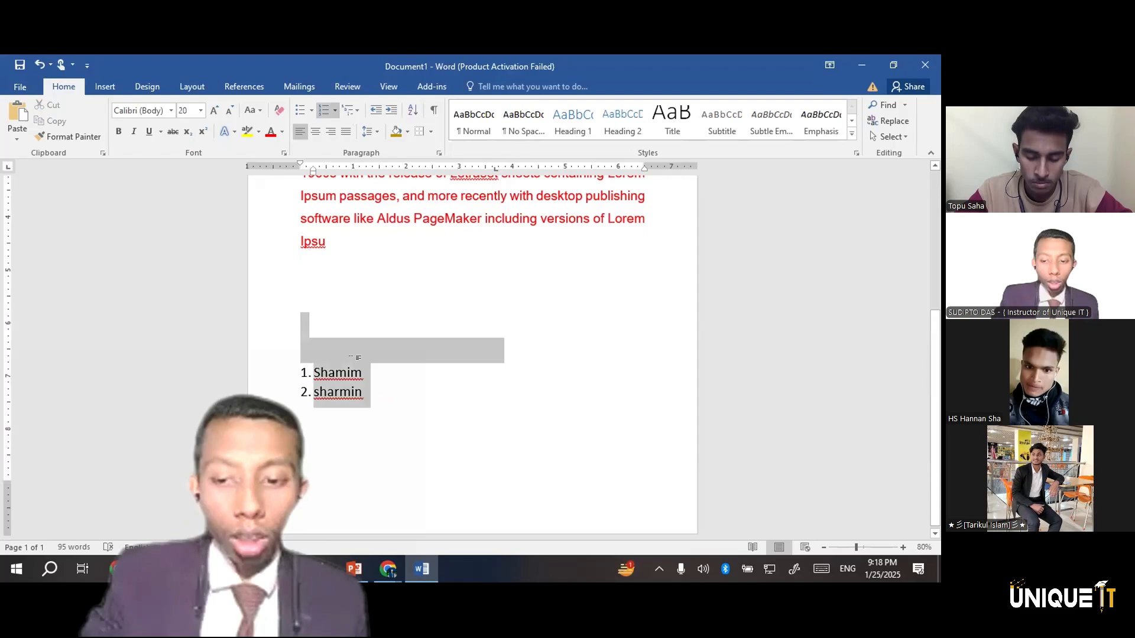
key("BackSpace")
key("BackSpace")
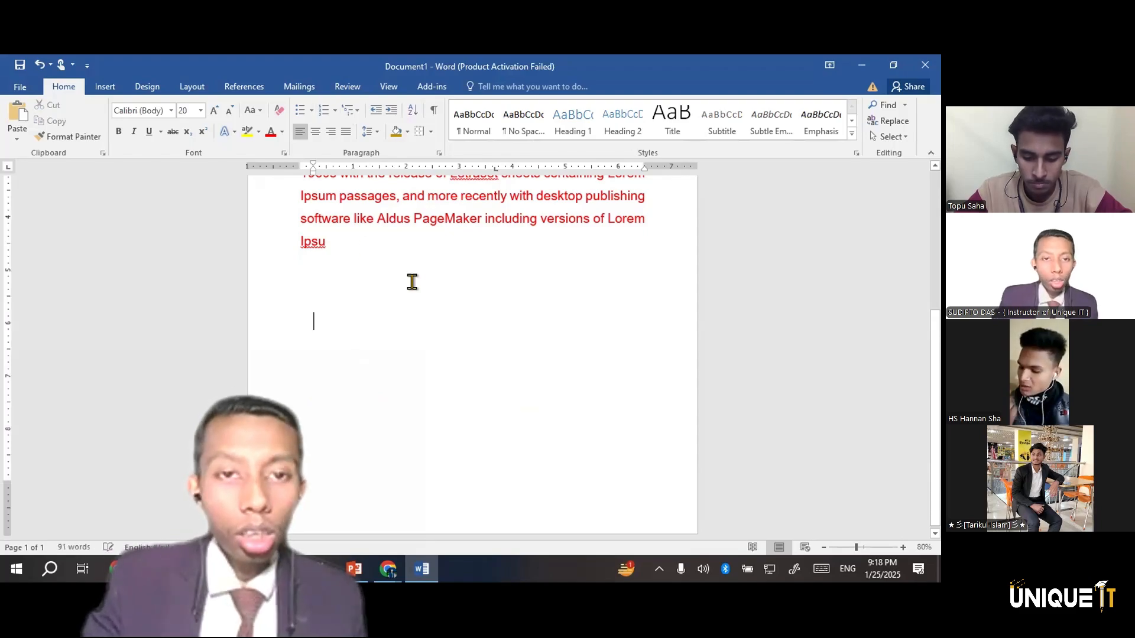
key("BackSpace")
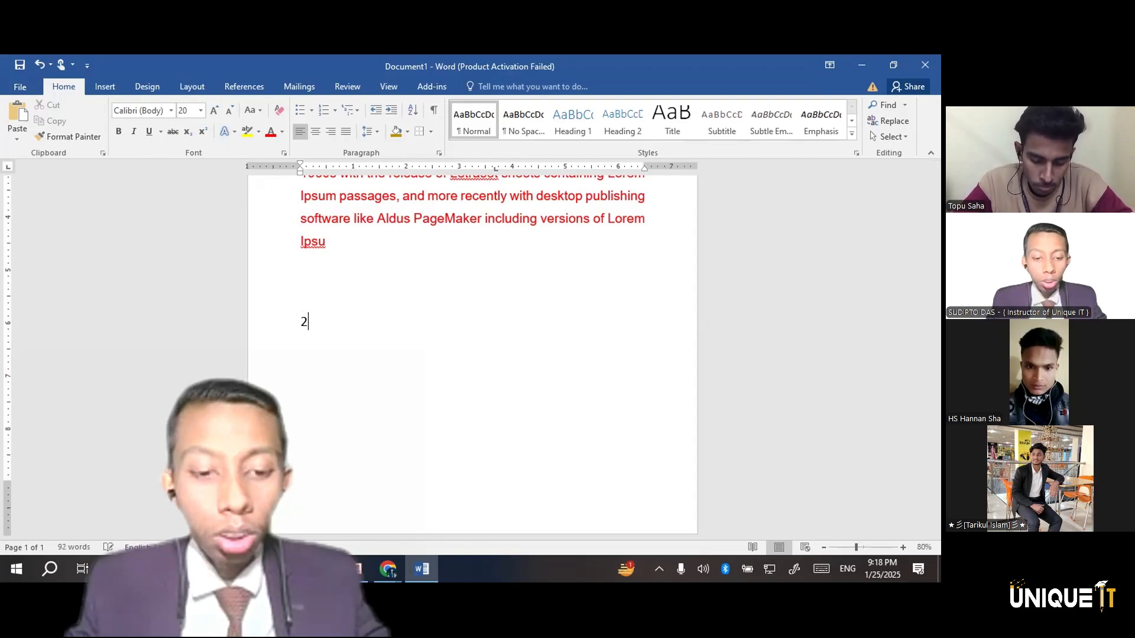
Enter the numbers 2, 4, 6, 8, 1, 3, 5 and 7 on separate lines below the paragraph
type("4")
key("Return")
type("Y6")
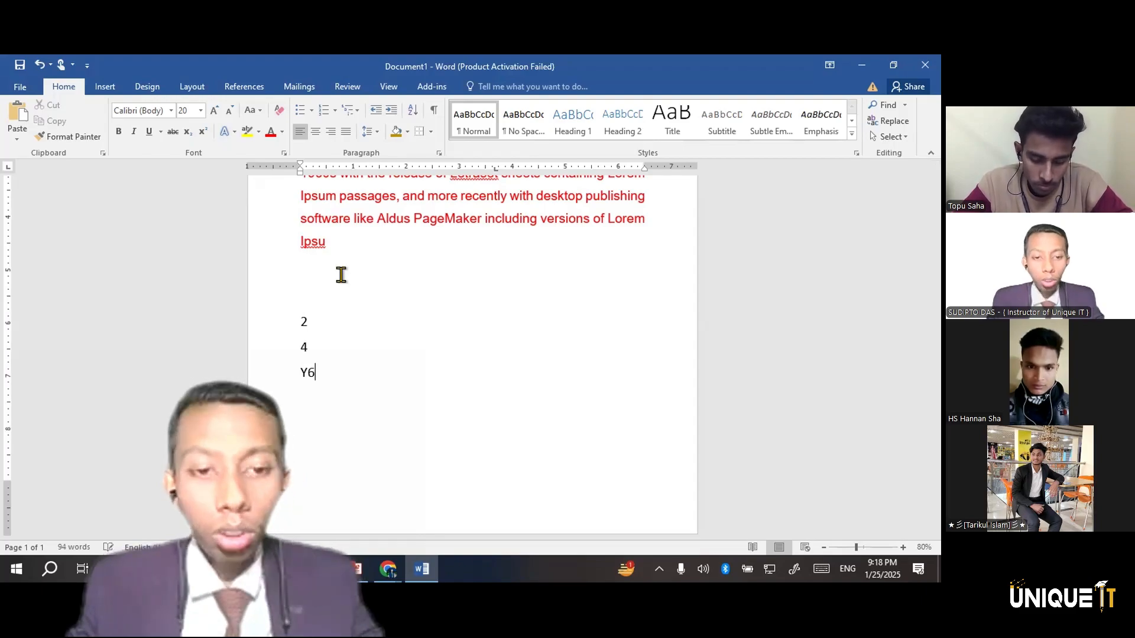
key("BackSpace")
type("6")
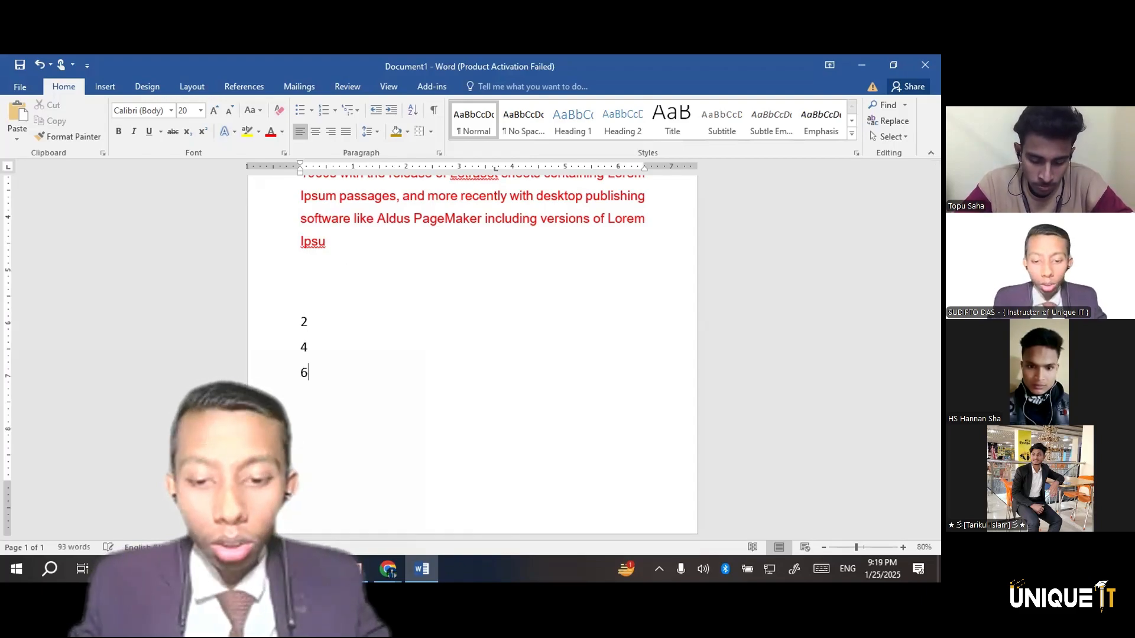
key("Return")
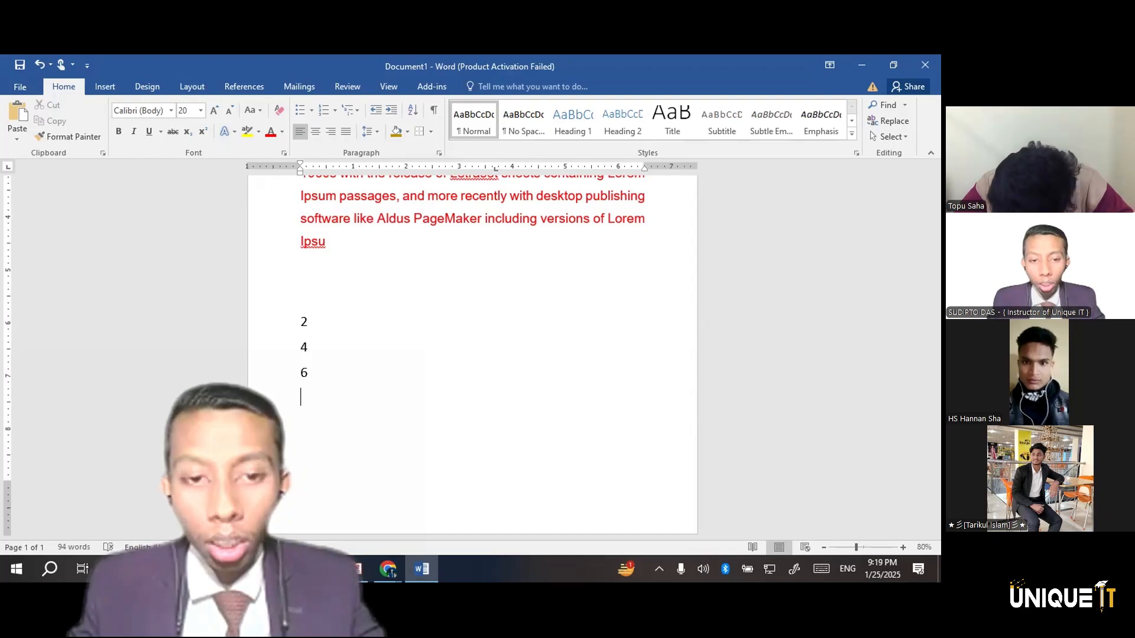
type("8")
key("Return")
type("1")
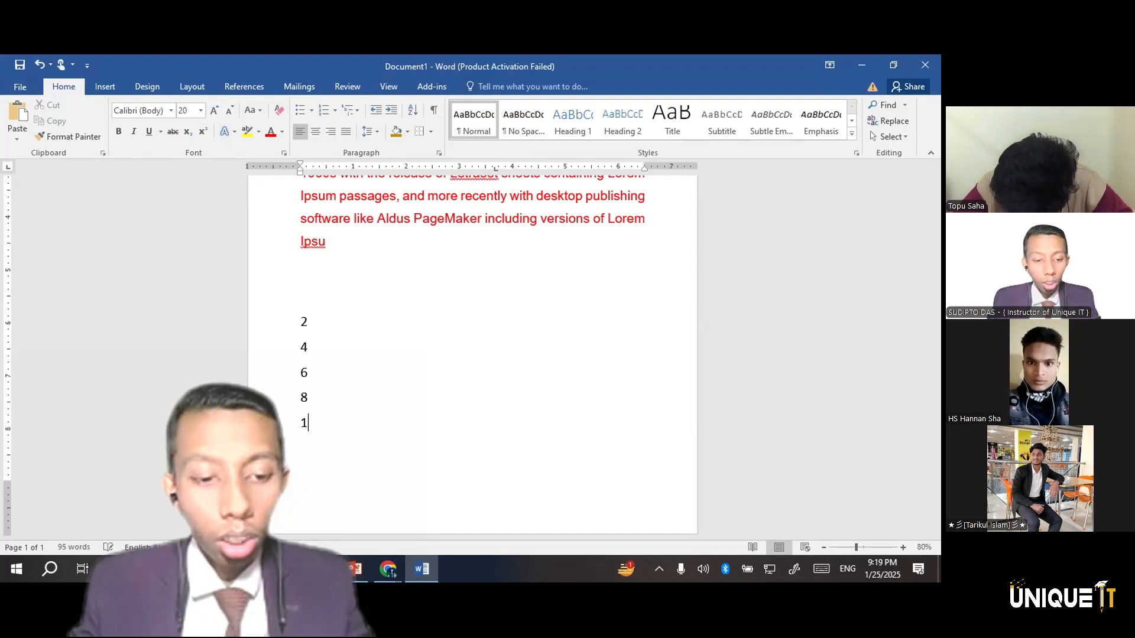
key("Return")
type("3")
key("Return")
type("5")
key("Return")
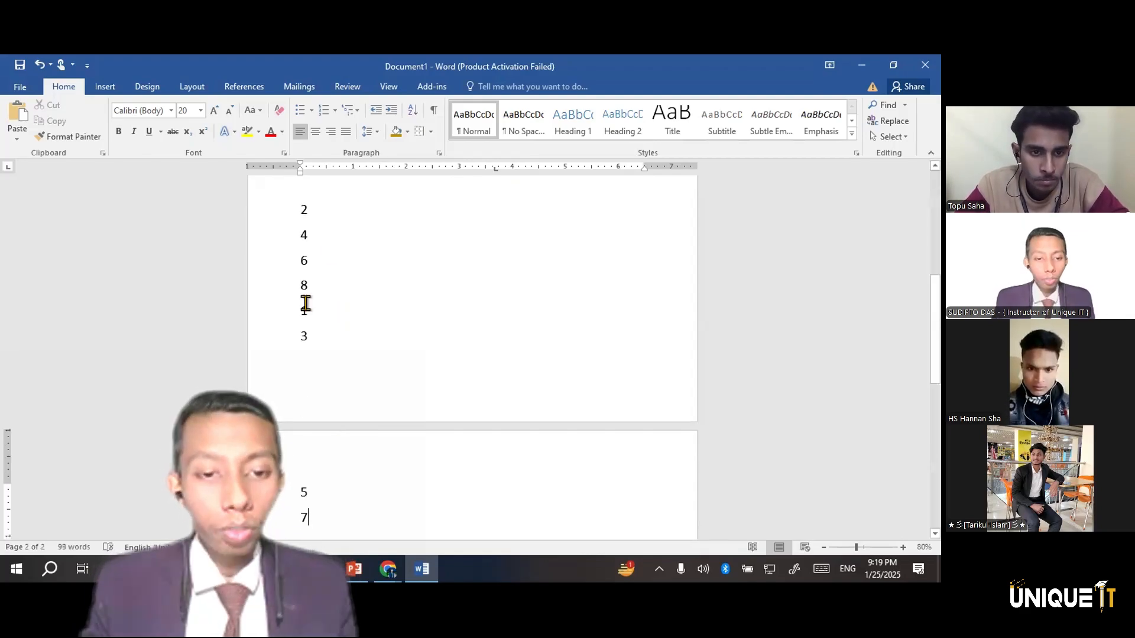
Reduce the font size of the numbers from 2 through 5 in the column to 14
left_click_drag(302, 518, 283, 213)
key("ctrl+shift+comma")
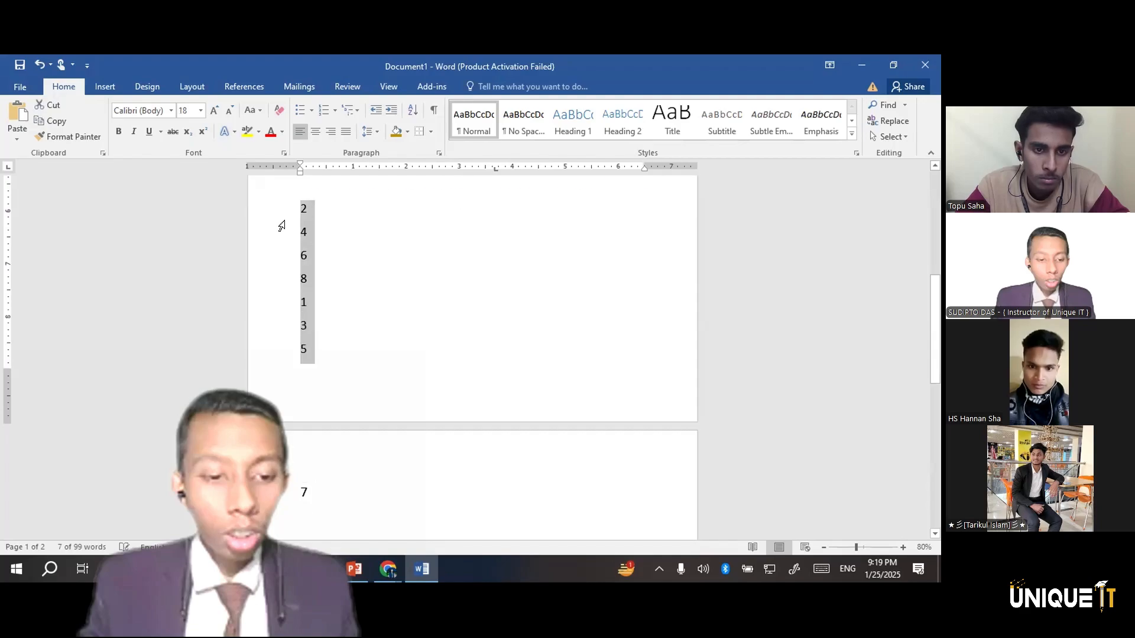
key("ctrl+shift+comma")
key("ctrl+shift+comma")
left_click(314, 455)
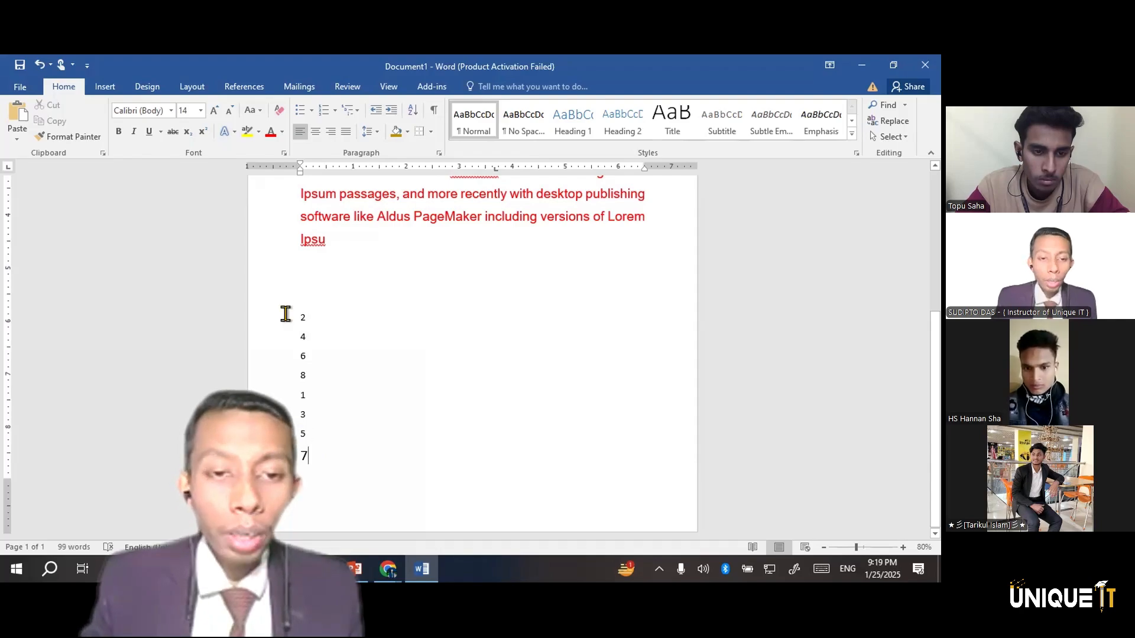
Sort the whole column of eight numbers by paragraphs as Number in ascending order
left_click_drag(286, 310, 313, 460)
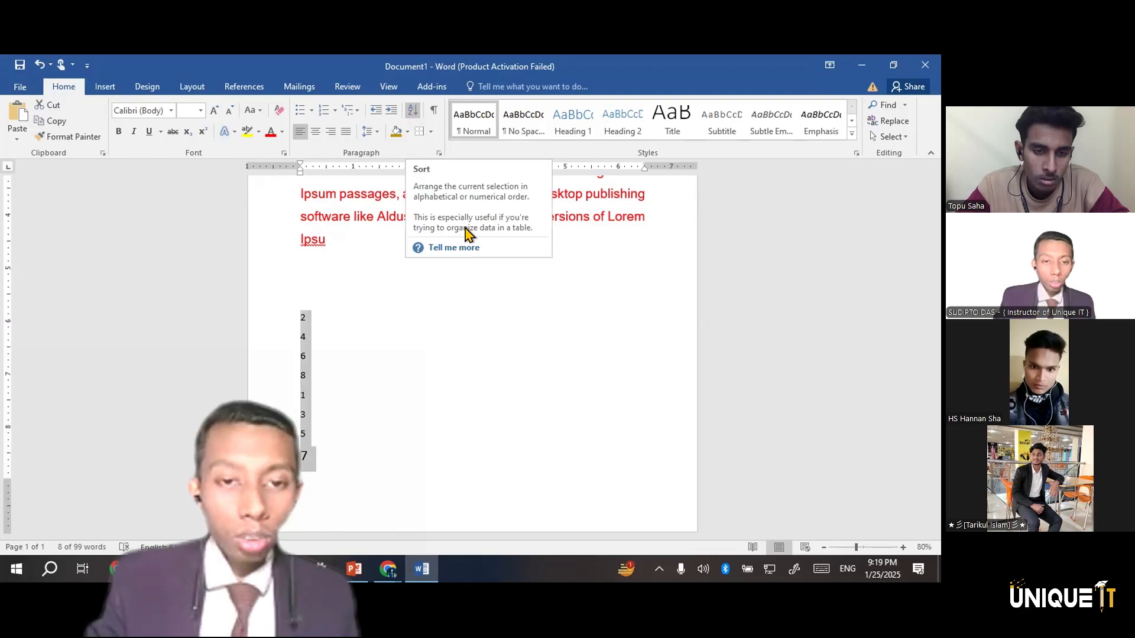
left_click(414, 111)
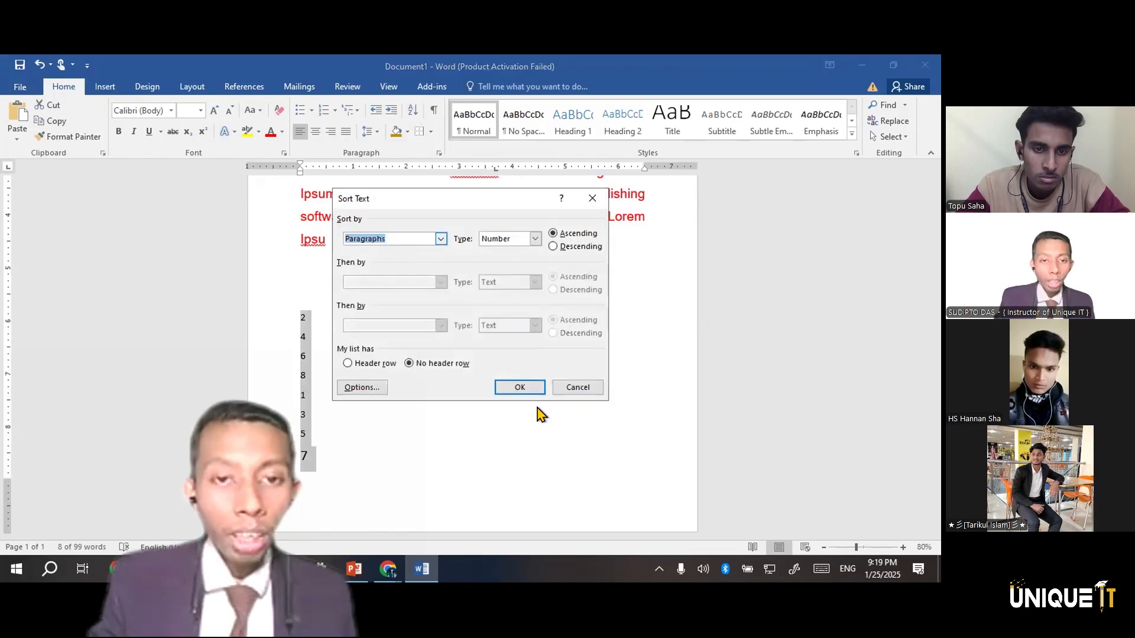
key("Return")
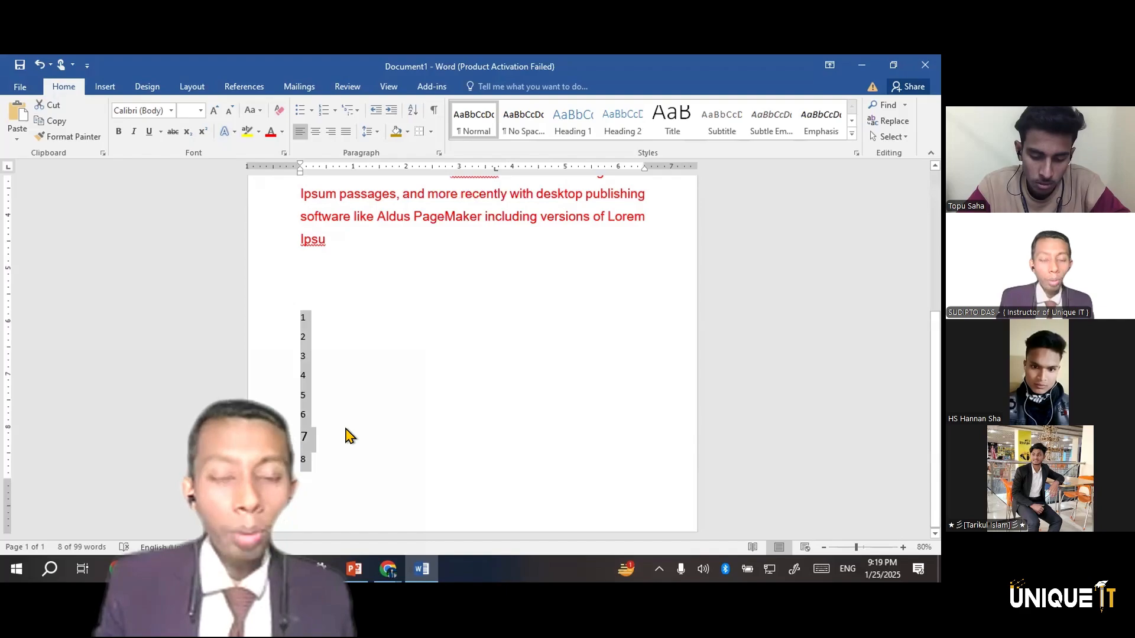
Delete the sorted numbers with the blank lines above them and start a new line directly below the paragraph
key("BackSpace")
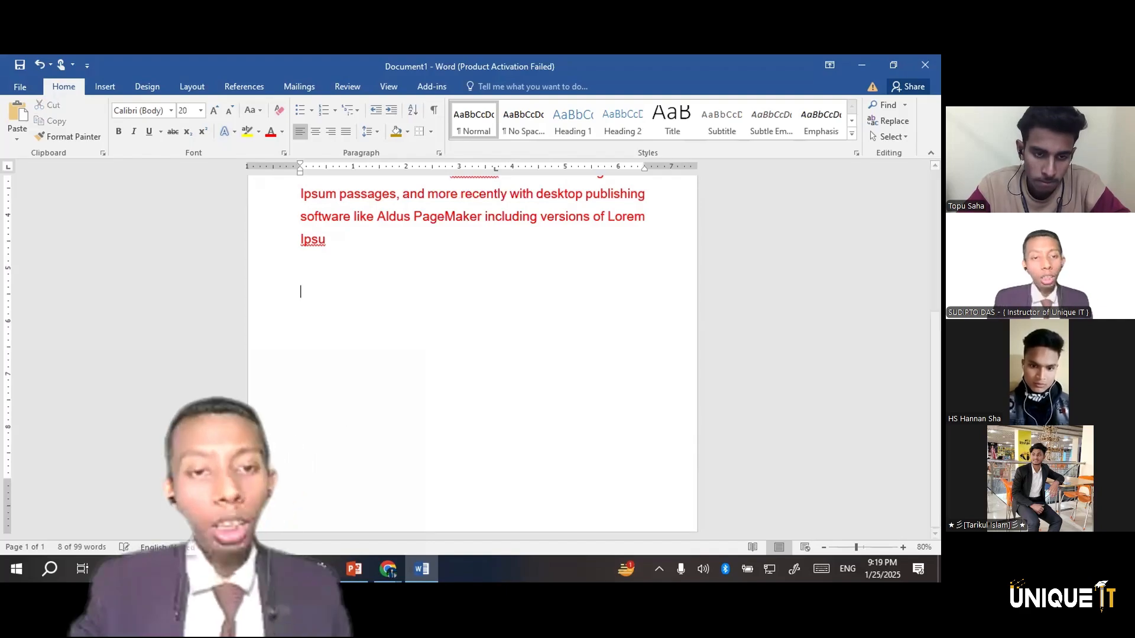
key("BackSpace")
key("BackSpace")
key("Return")
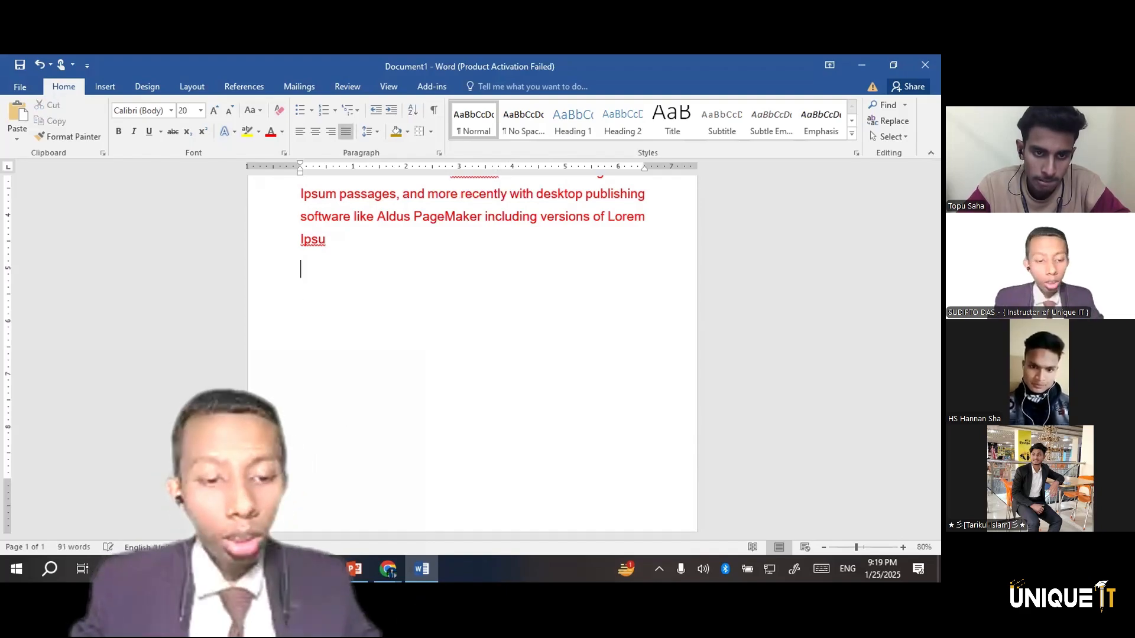
Enter the letters A, C, D, B and e on separate lines, with an empty line between D and B
type("a")
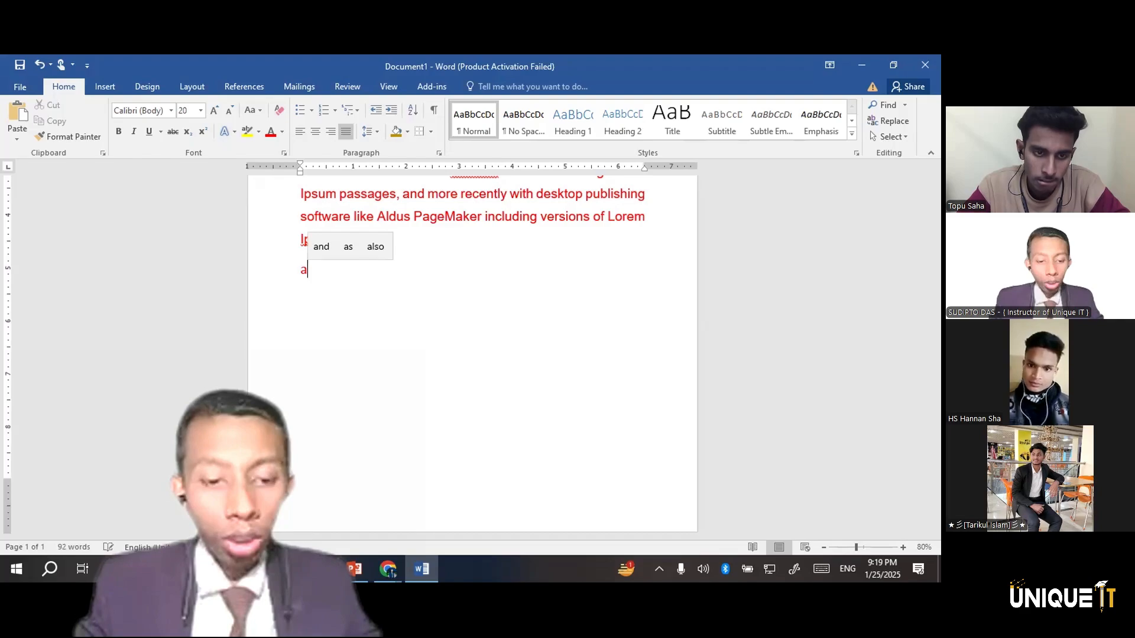
key("Return")
type("c")
key("Return")
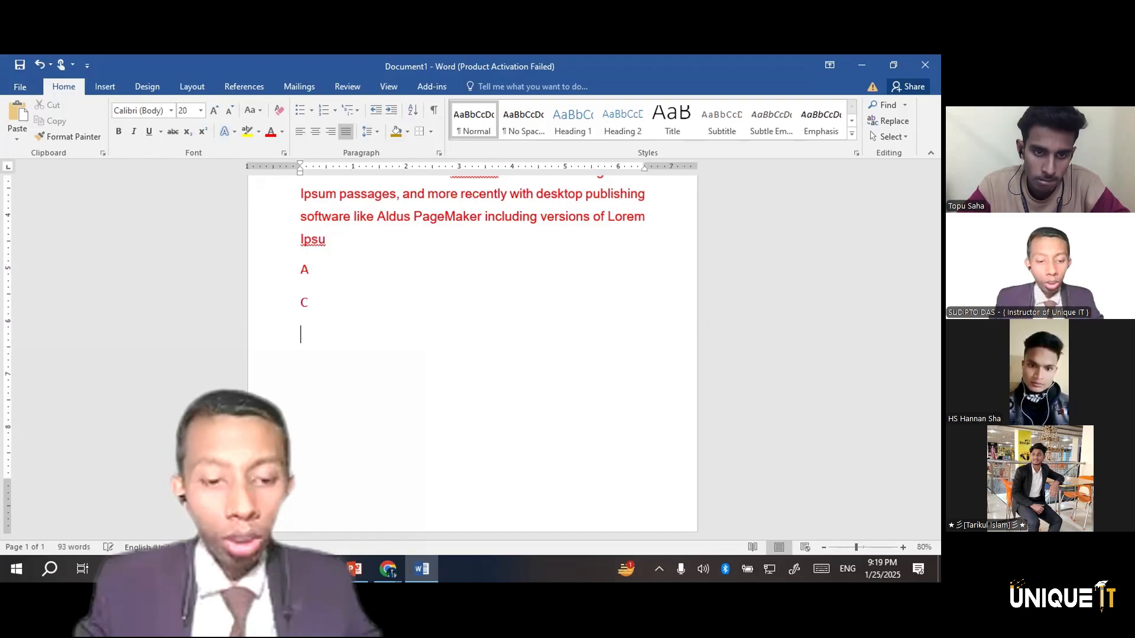
type("d")
key("Return")
key("Return")
type("b")
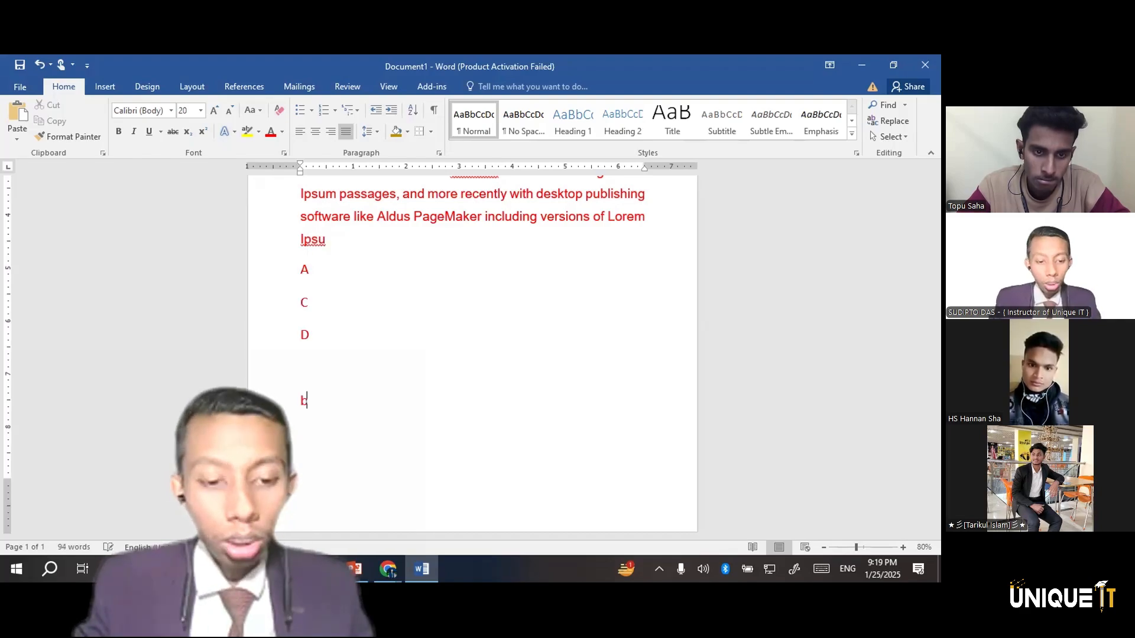
key("Return")
type("e")
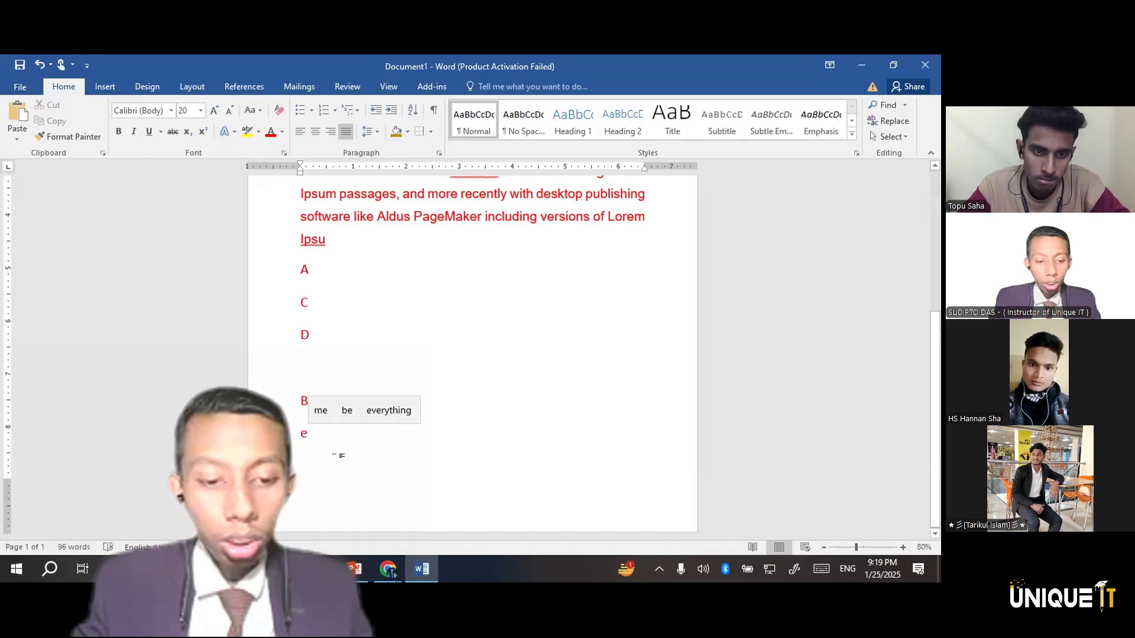
Sort the letter lines from C through e by paragraphs as Text in ascending order
left_click_drag(290, 437, 290, 301)
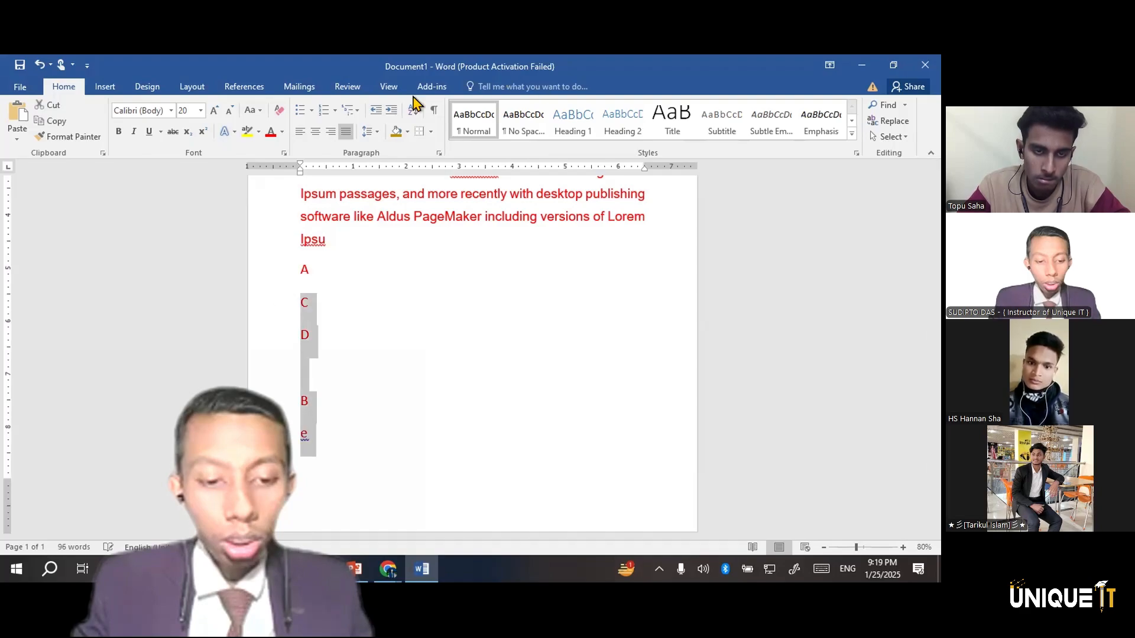
left_click(413, 111)
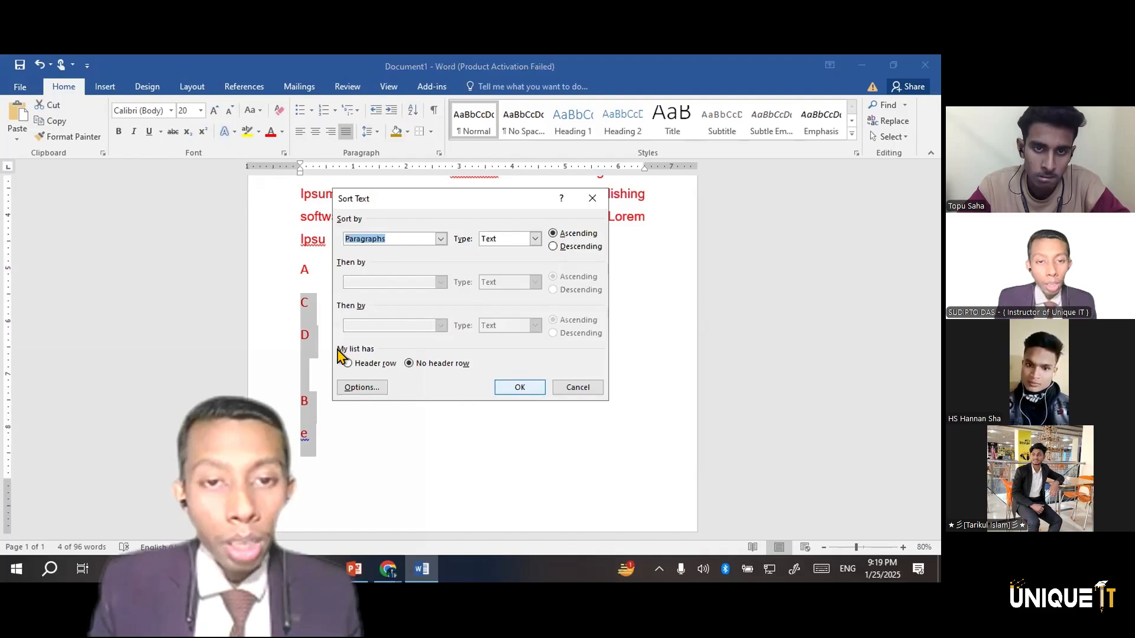
key("Return")
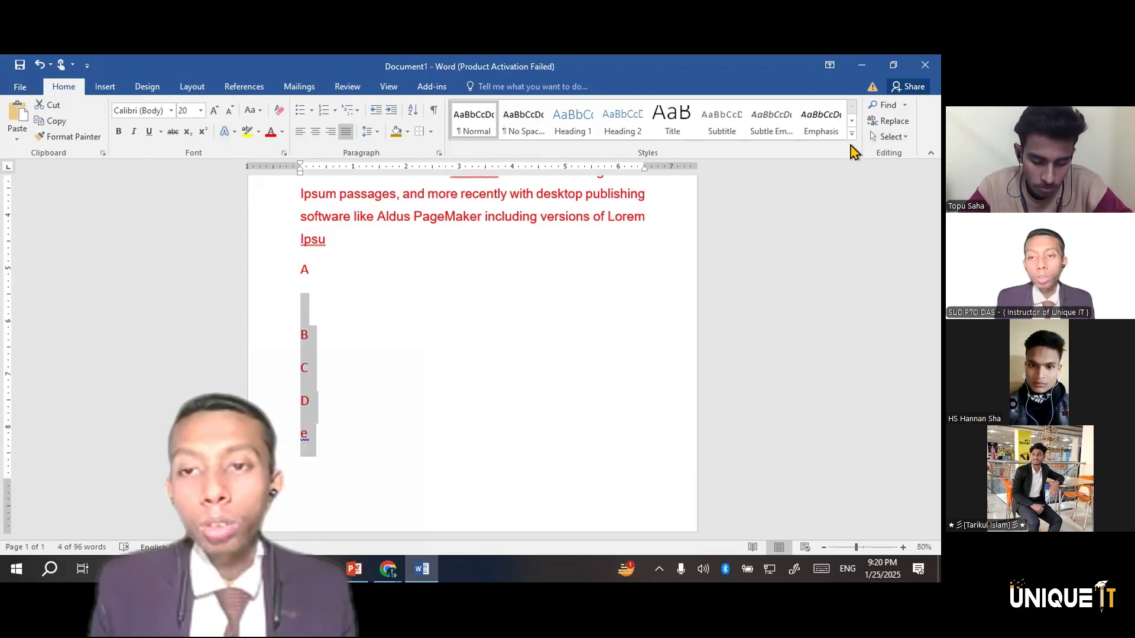
Search the document for the word "of", replacing the existing search text
left_click(888, 152)
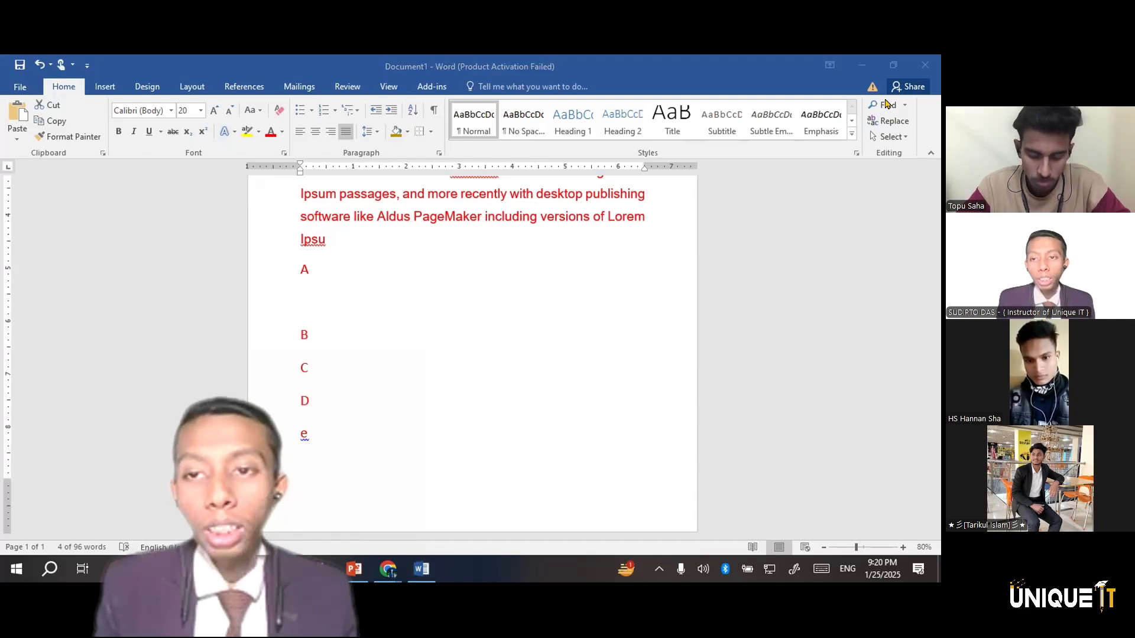
scroll(685, 360, "up", 3)
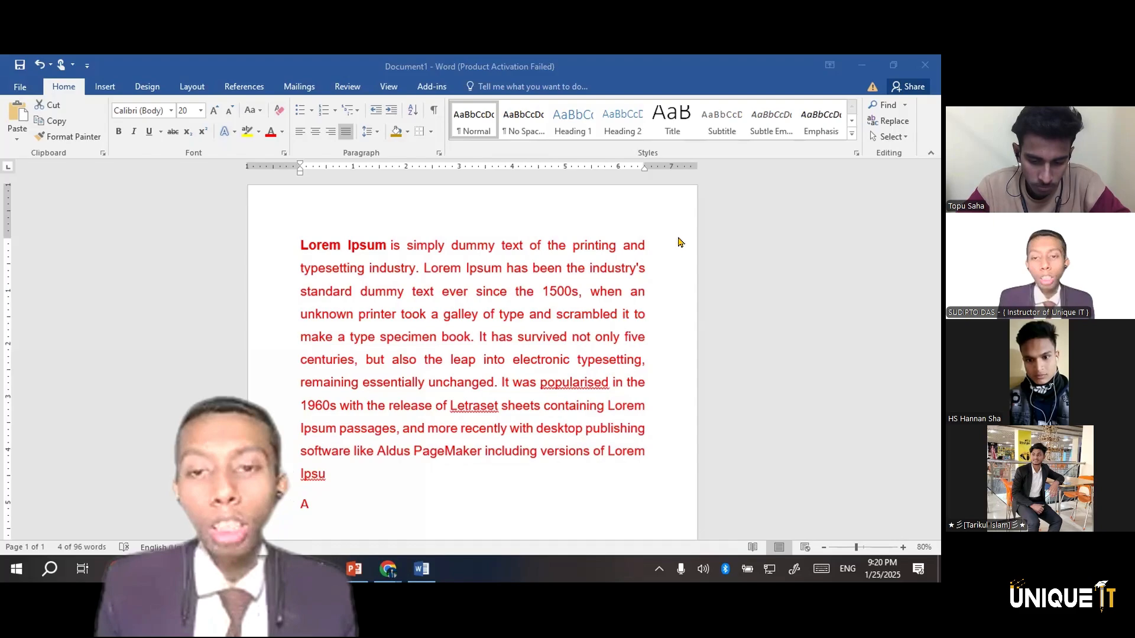
left_click(879, 106)
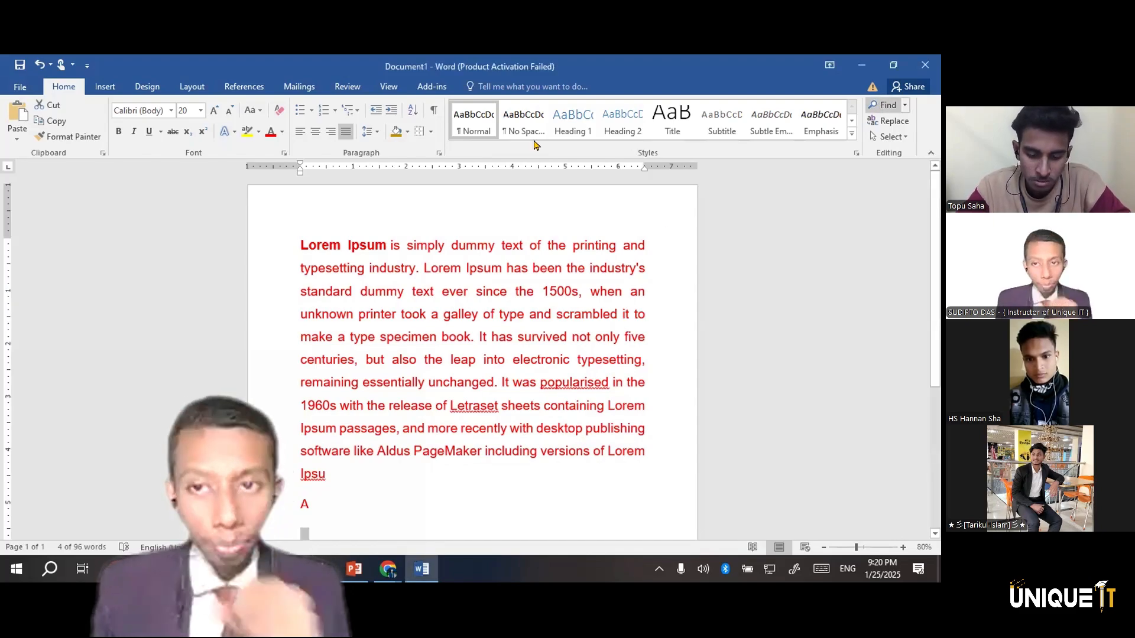
key("ctrl+f")
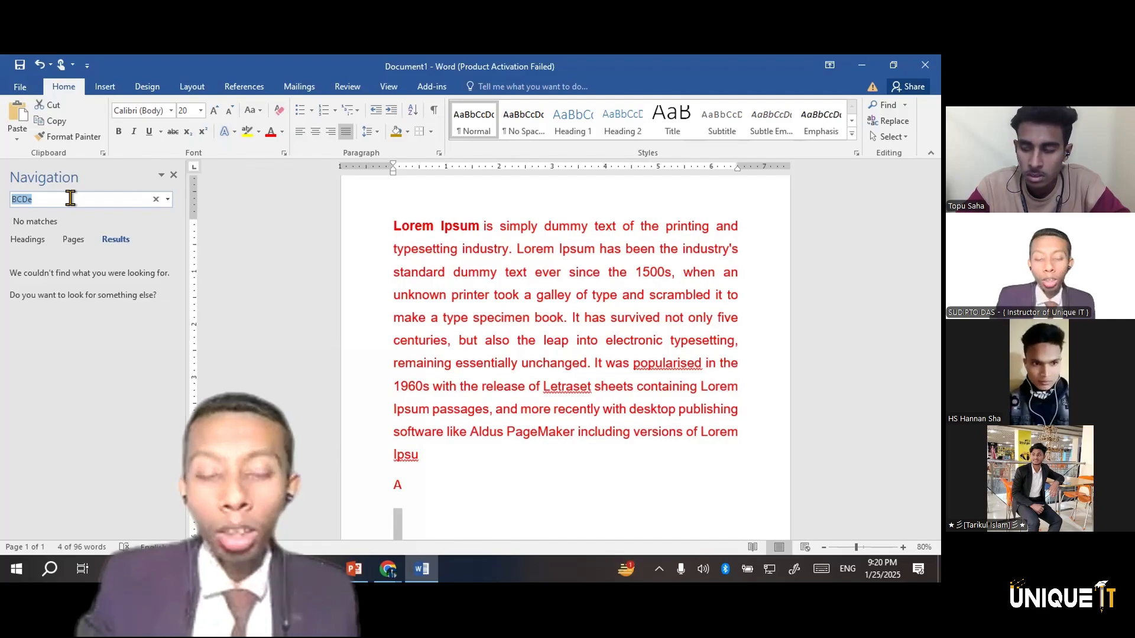
key("BackSpace")
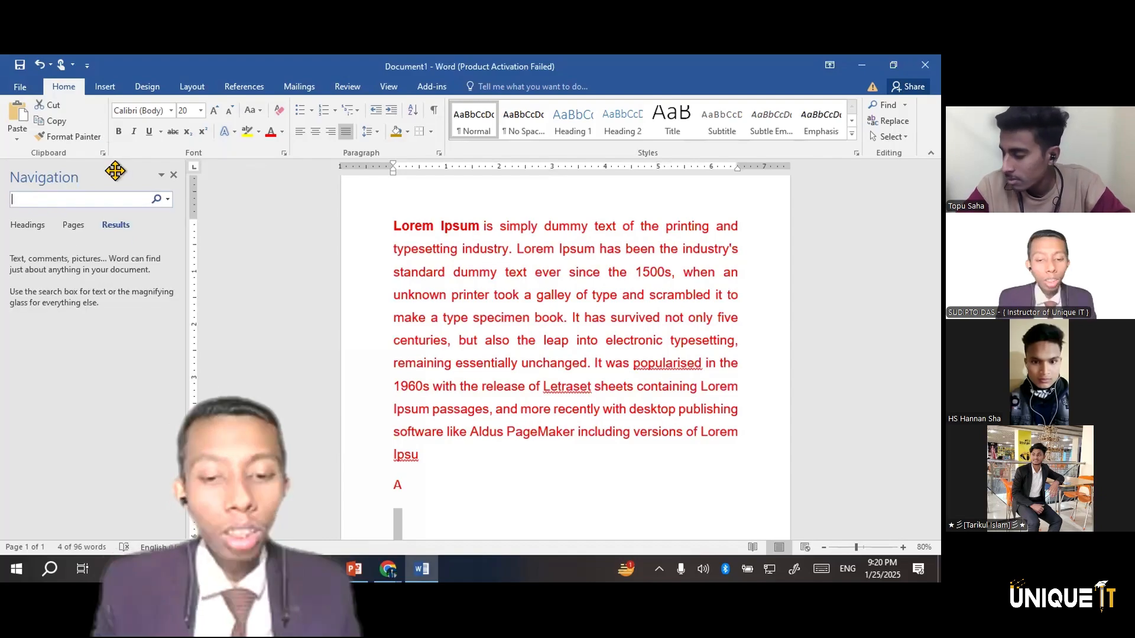
type("of")
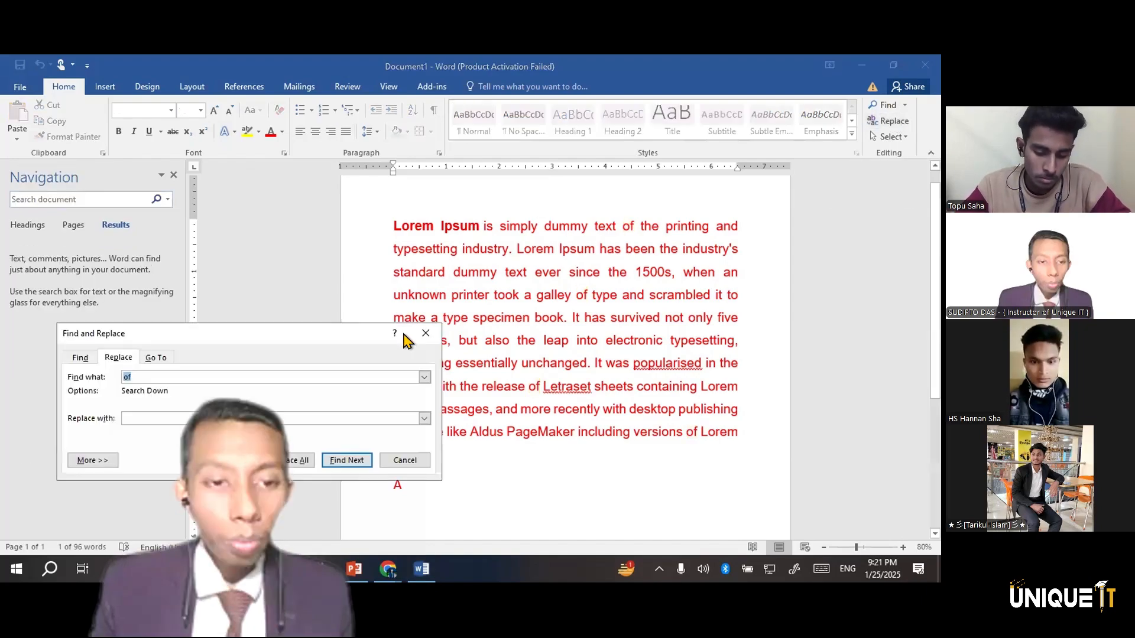
Replace every occurrence of "of" with "at" throughout the whole document, including the part outside the selection
left_click_drag(319, 327, 278, 265)
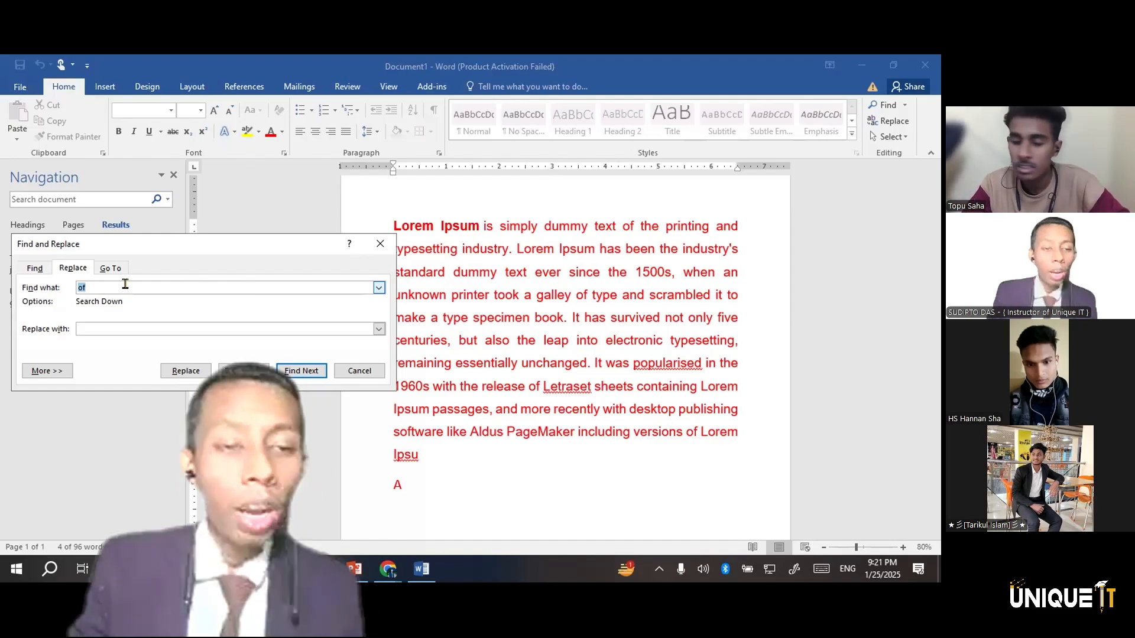
left_click(135, 331)
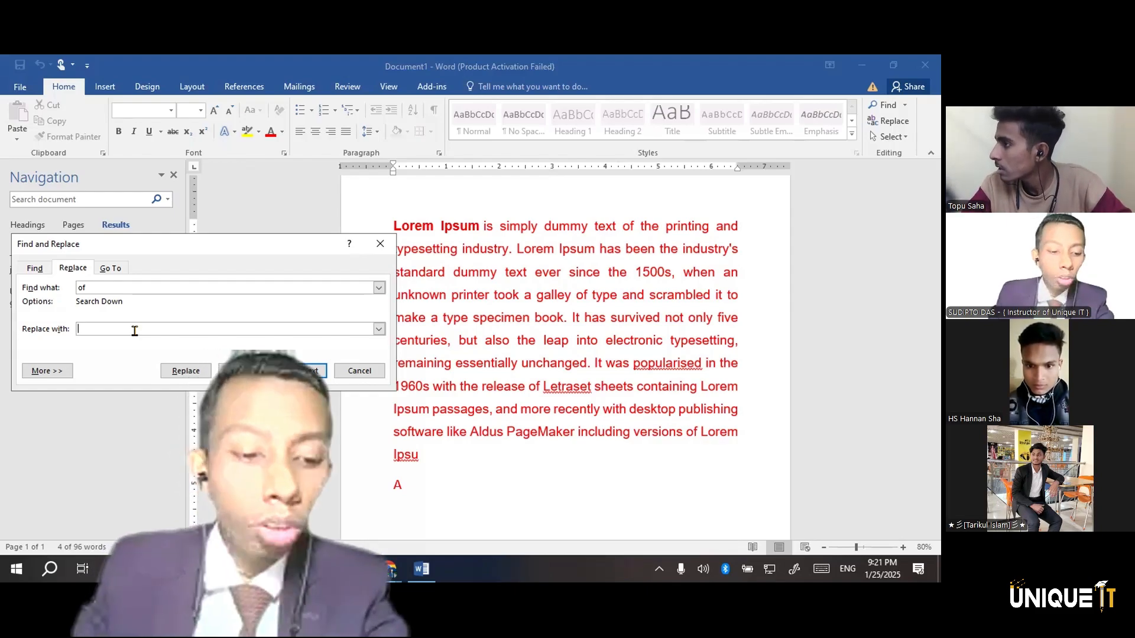
type("at")
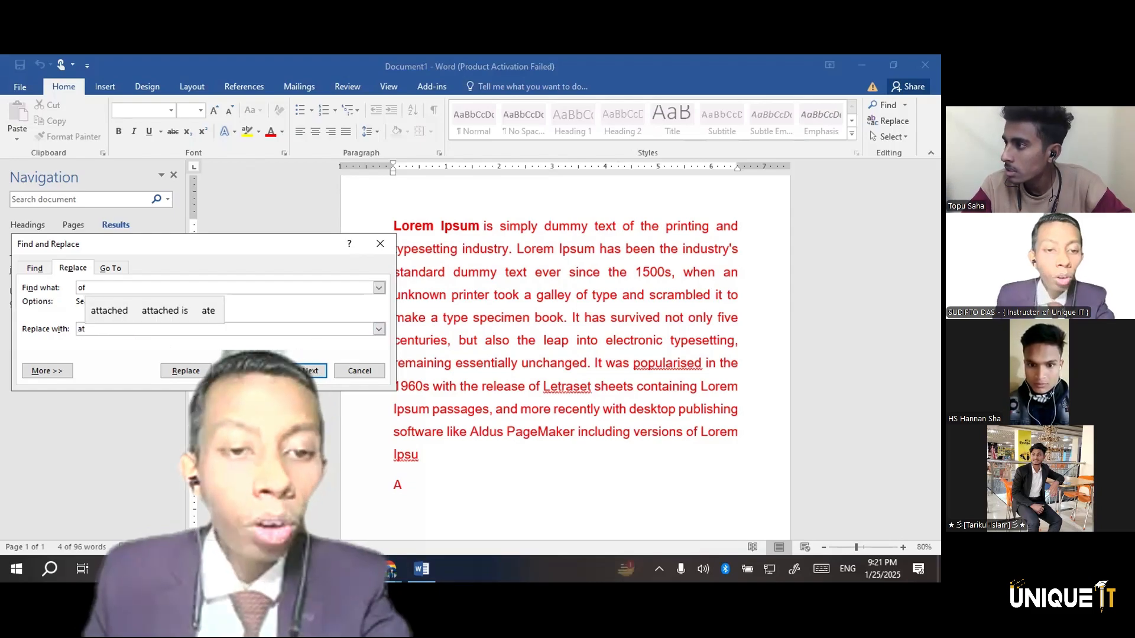
left_click(245, 370)
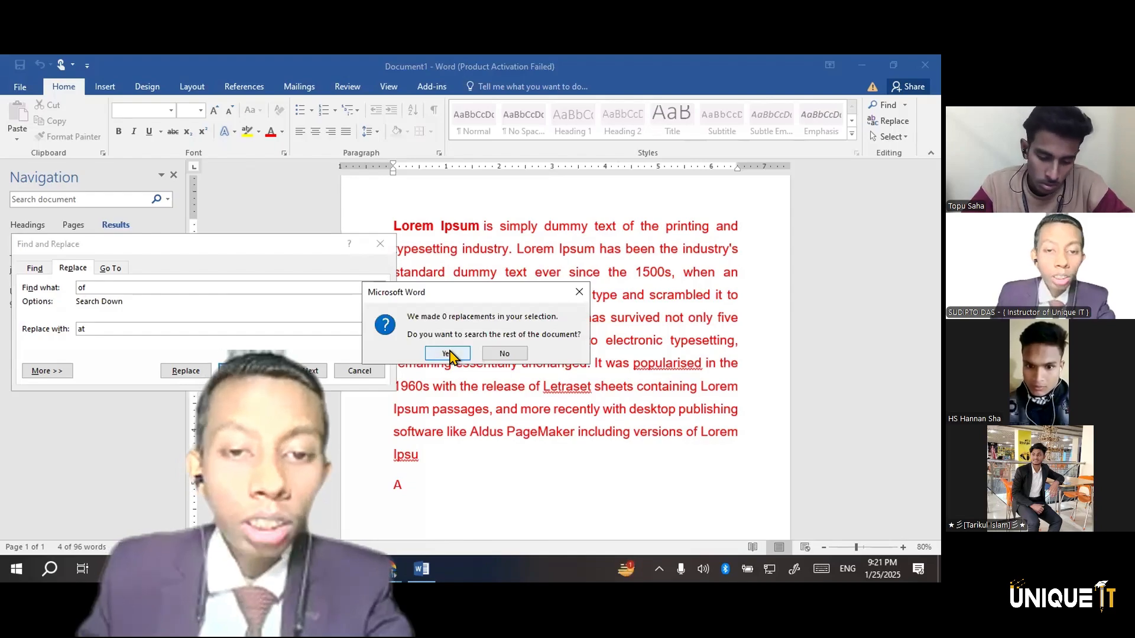
left_click(448, 353)
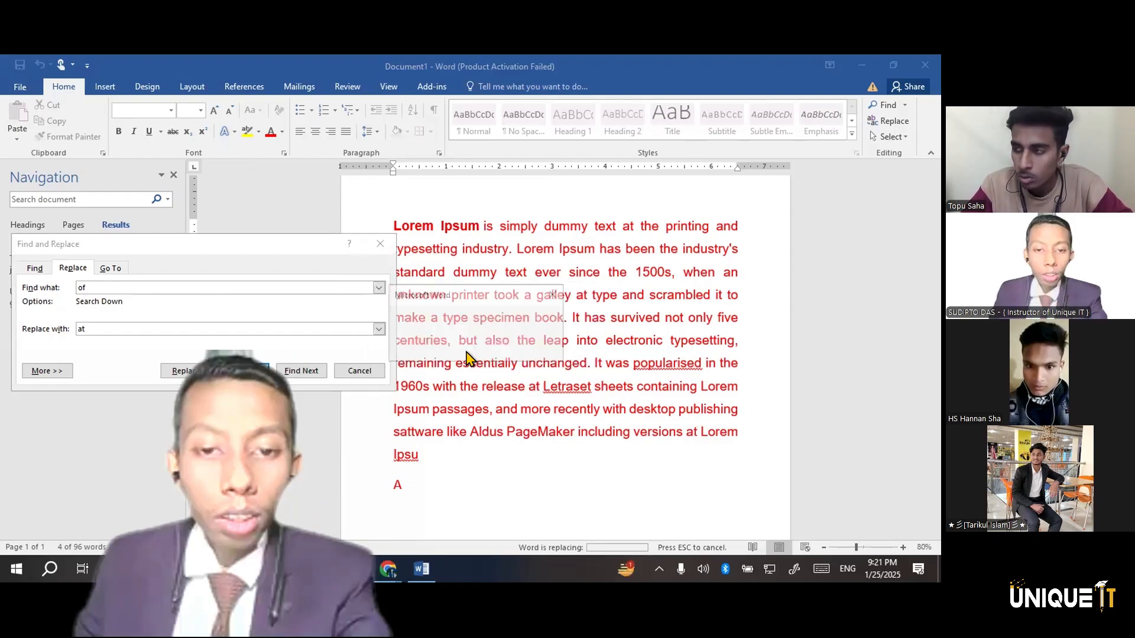
left_click(554, 293)
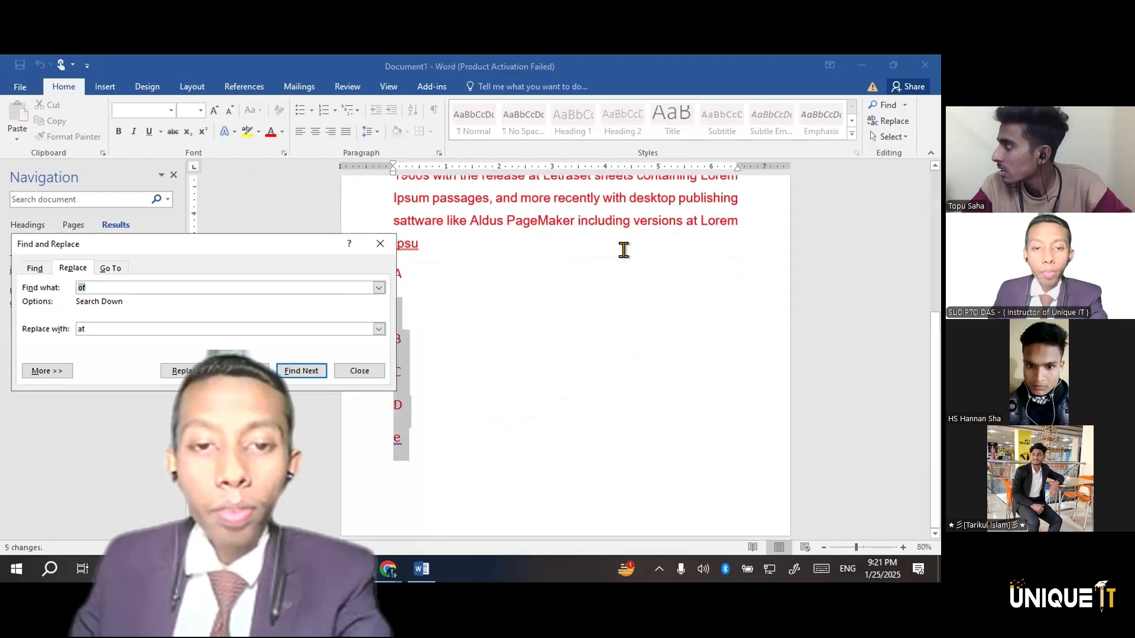
scroll(629, 242, "up", 4)
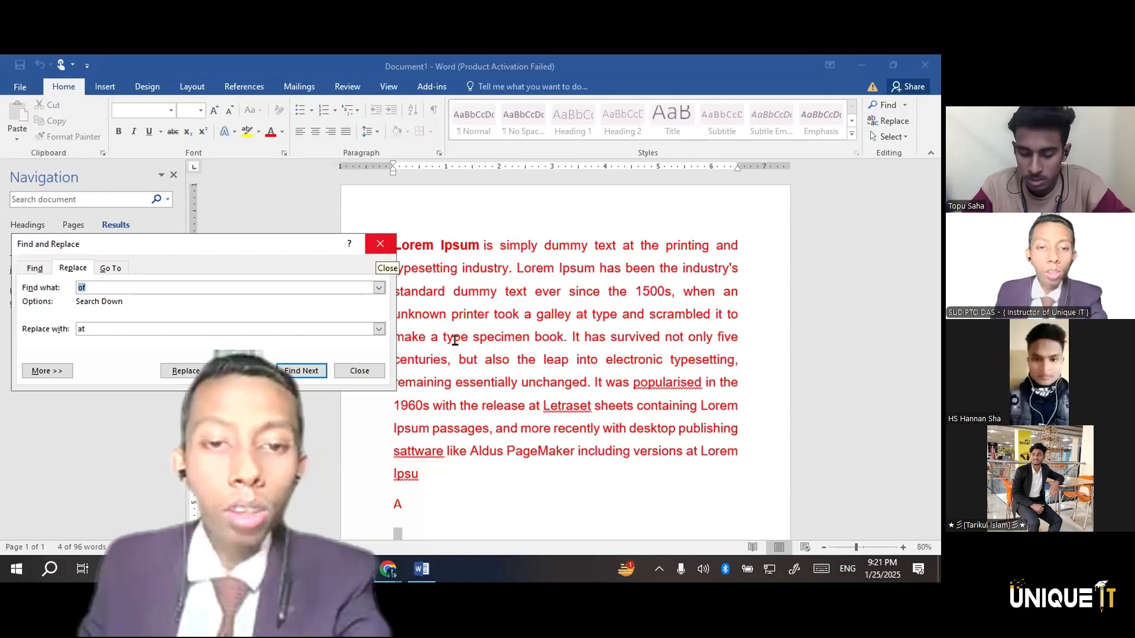
key("Escape")
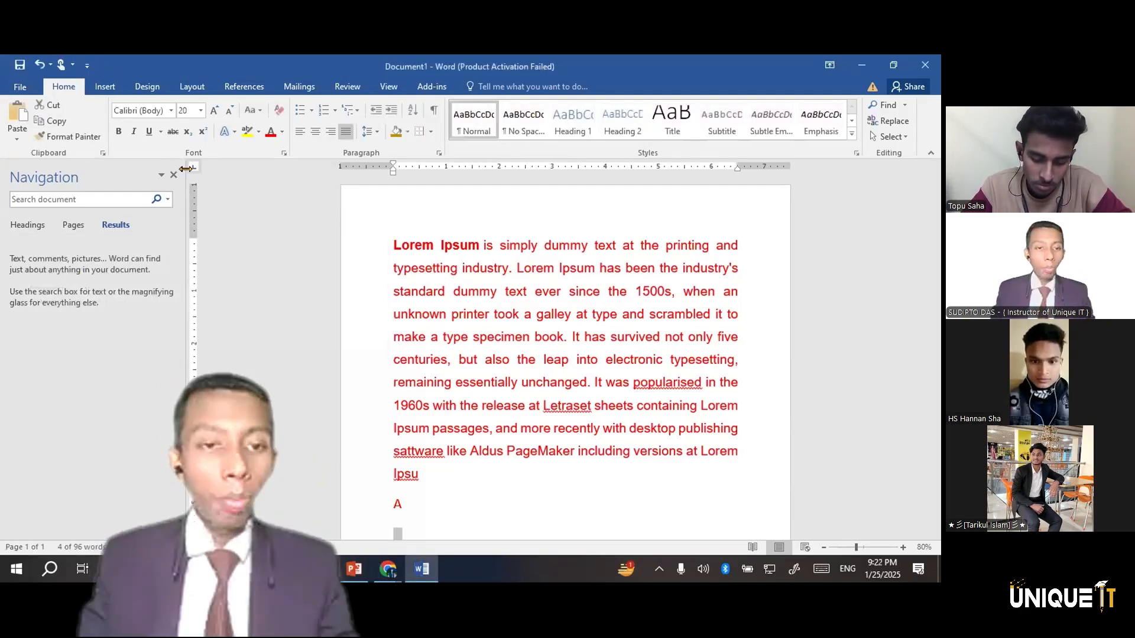
Close the Navigation pane and delete all of the document's content
left_click(174, 176)
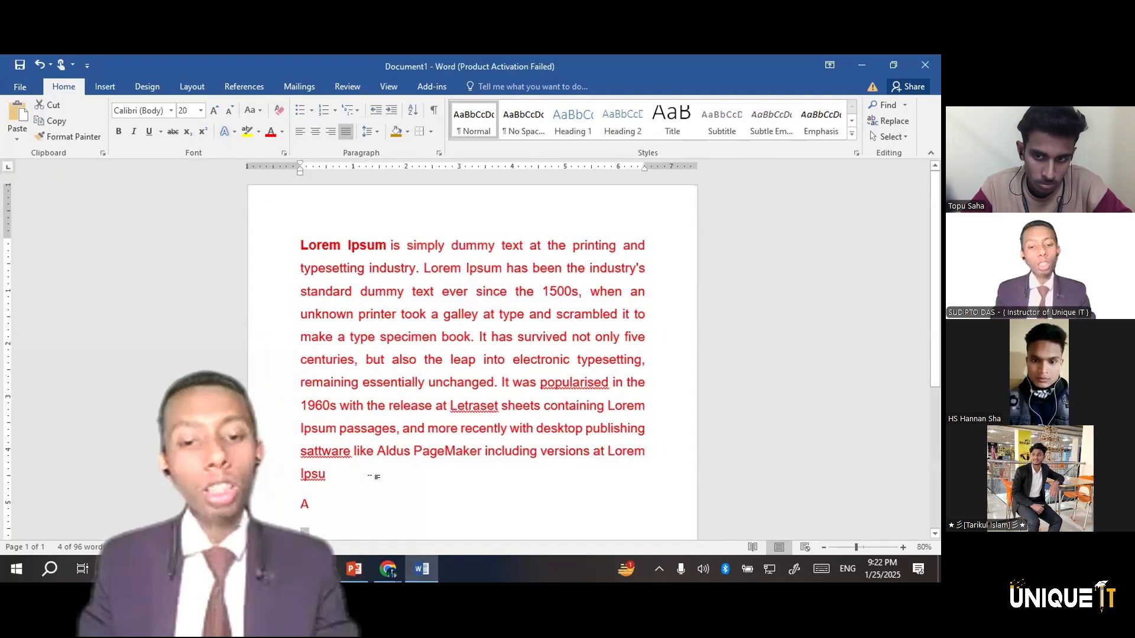
key("ctrl+a")
key("Delete")
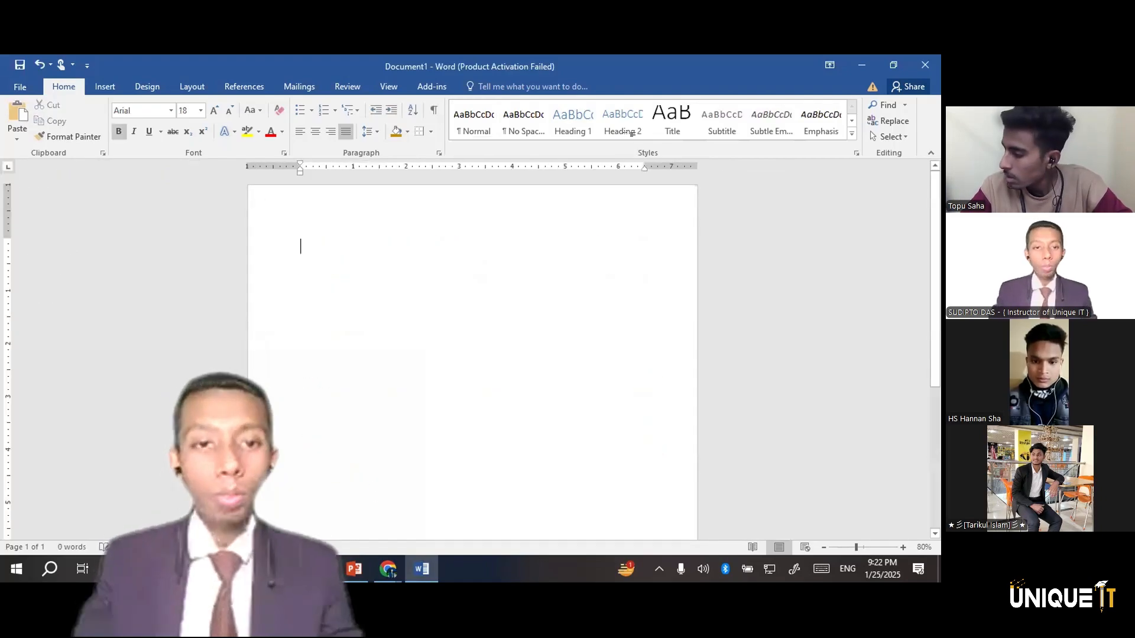
Browse the built-in cover pages and insert the Motion design with the blue title band
left_click(106, 87)
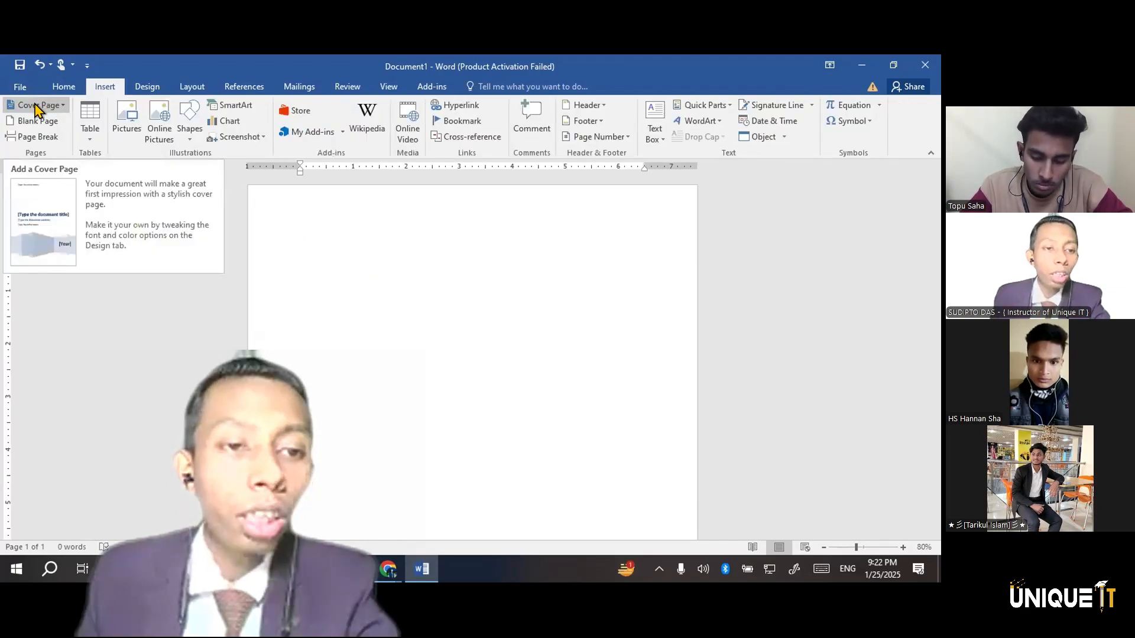
left_click(38, 108)
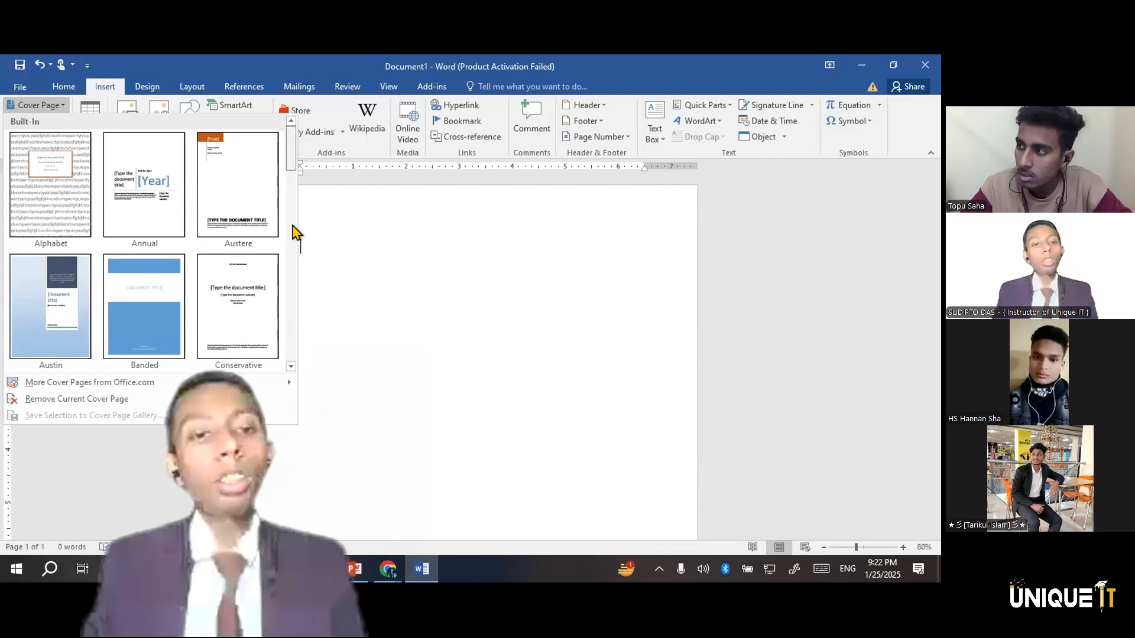
scroll(271, 231, "down", 1)
scroll(273, 231, "down", 2)
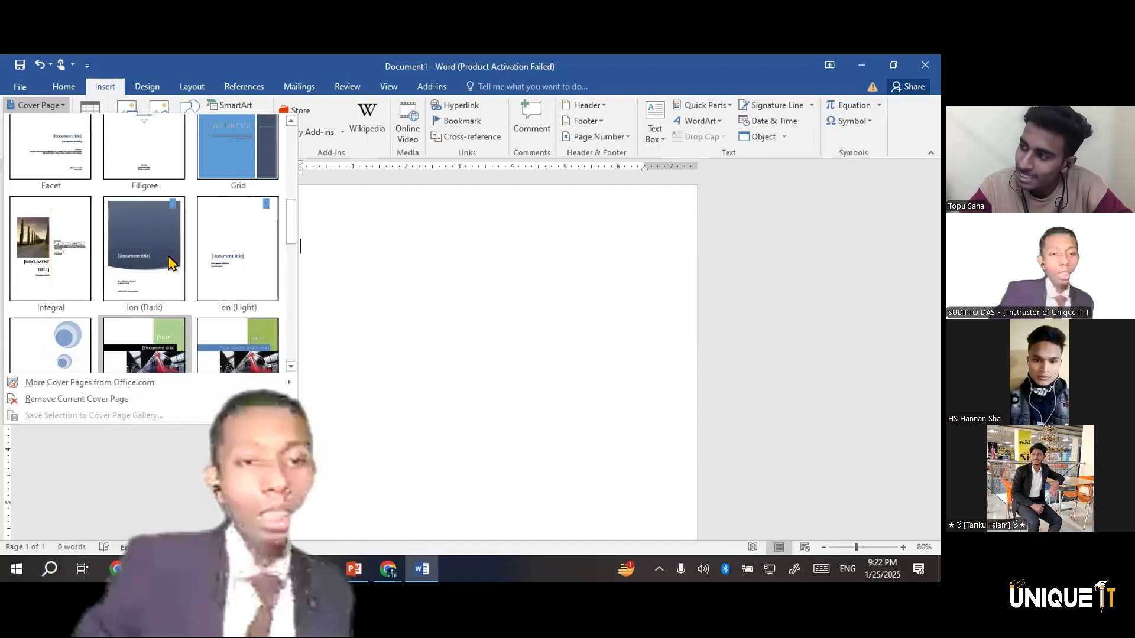
scroll(195, 266, "down", 5)
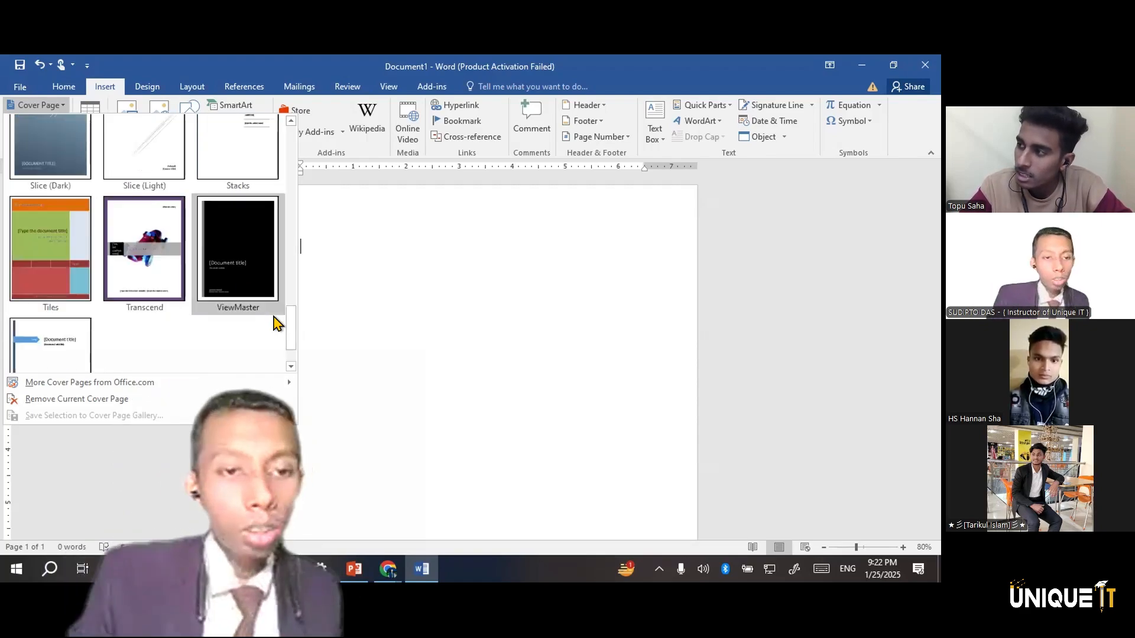
left_click_drag(290, 320, 284, 264)
scroll(287, 270, "up", 2)
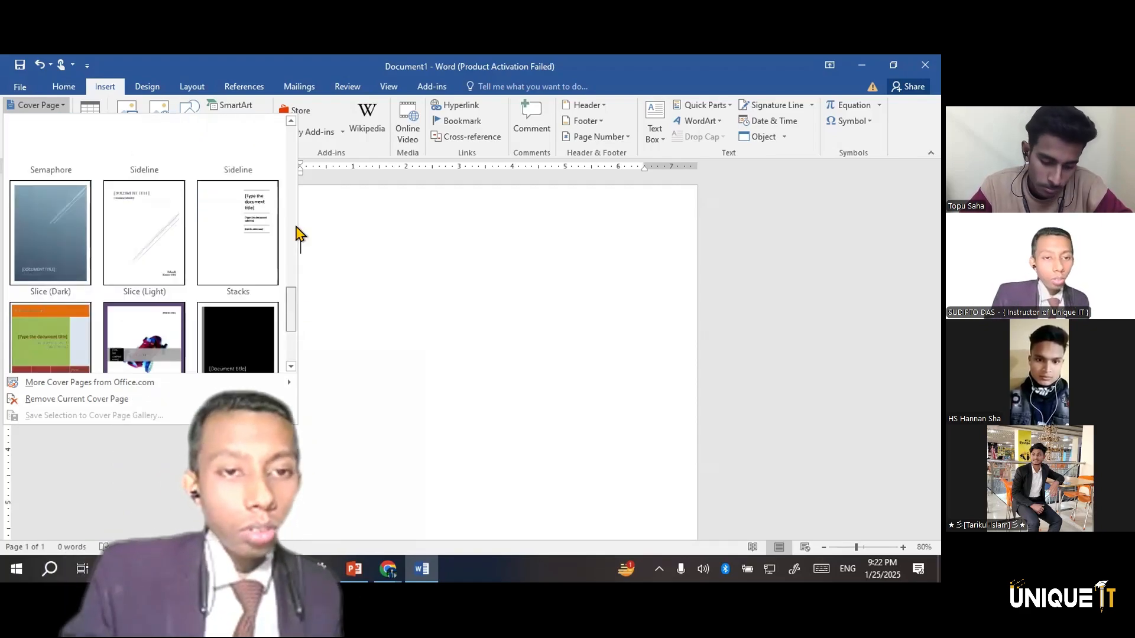
scroll(241, 231, "up", 5)
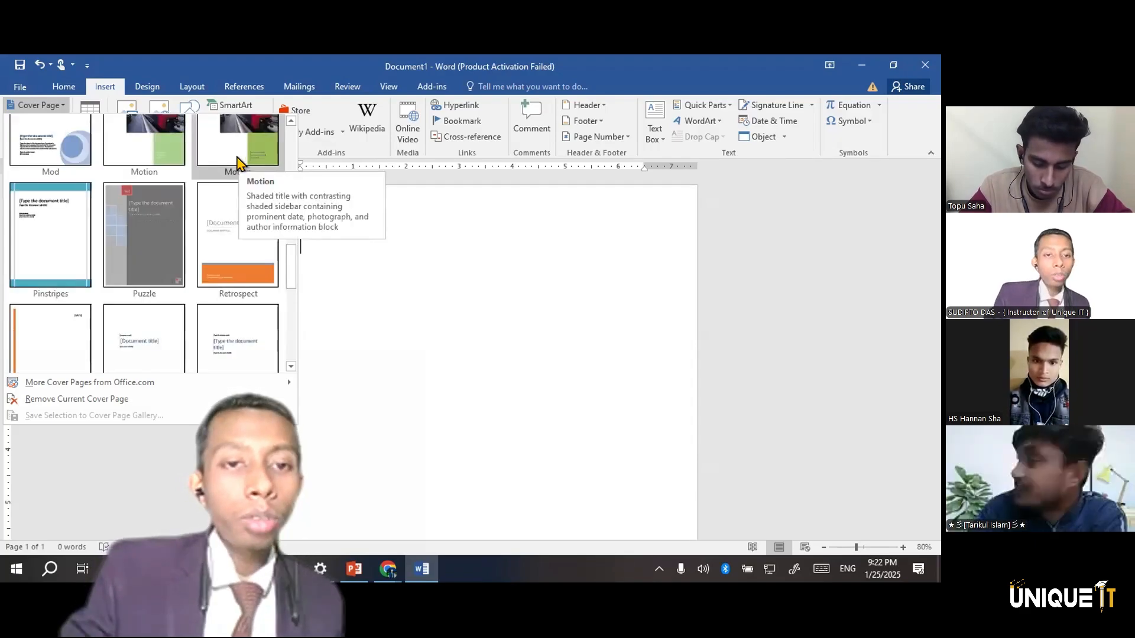
left_click(237, 158)
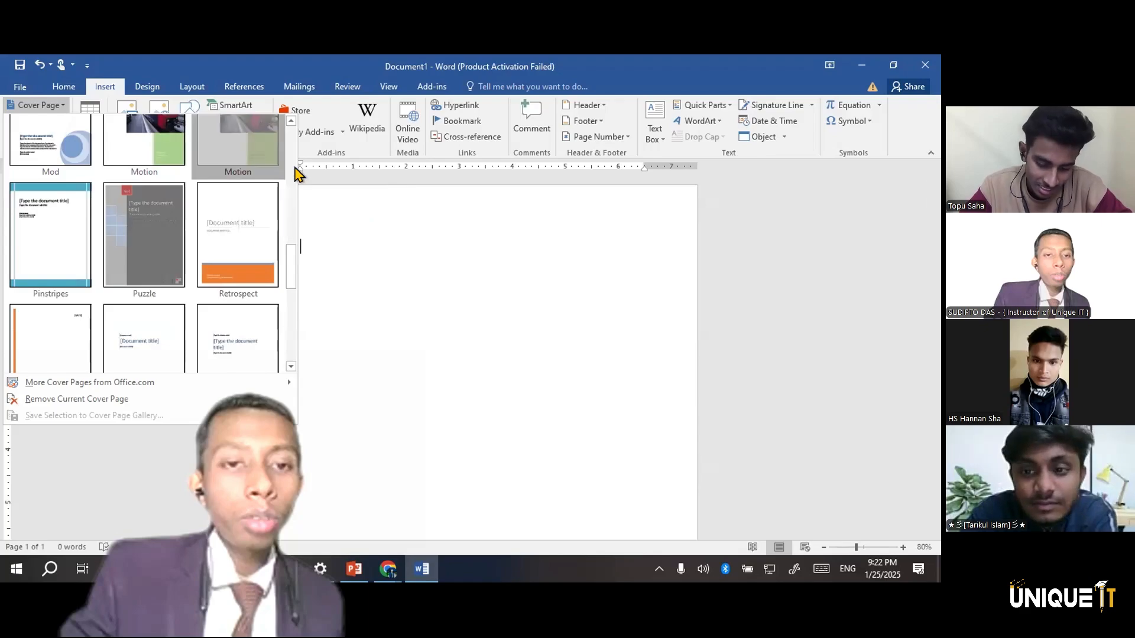
Examine the cover page's year, title, company name and date placeholders and its full-page layout
scroll(516, 339, "down", 1)
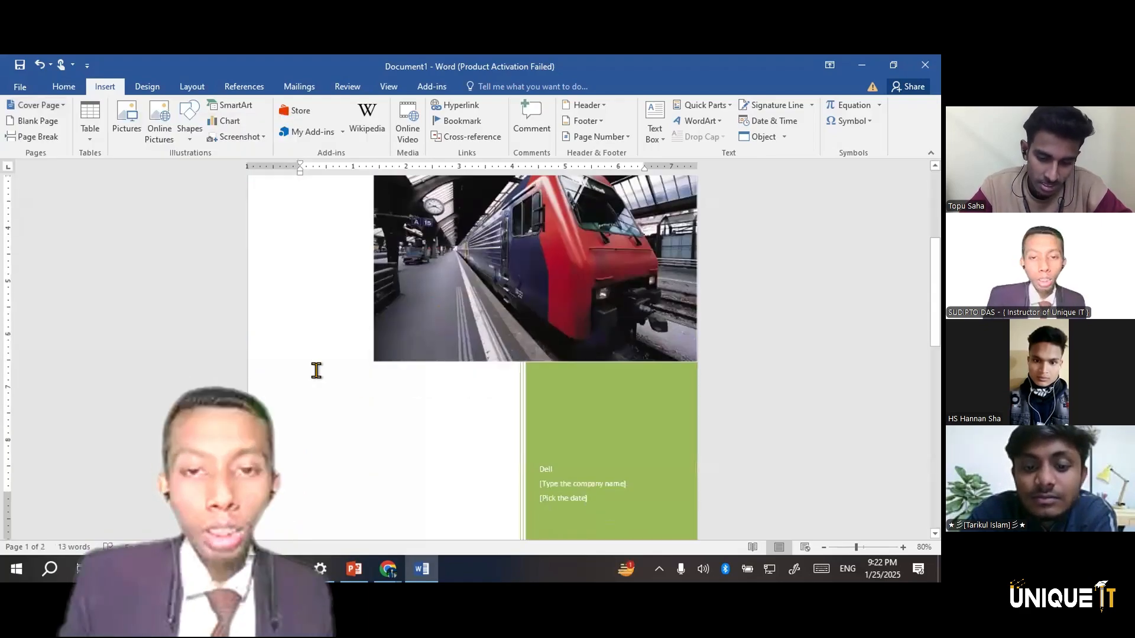
scroll(579, 298, "up", 6)
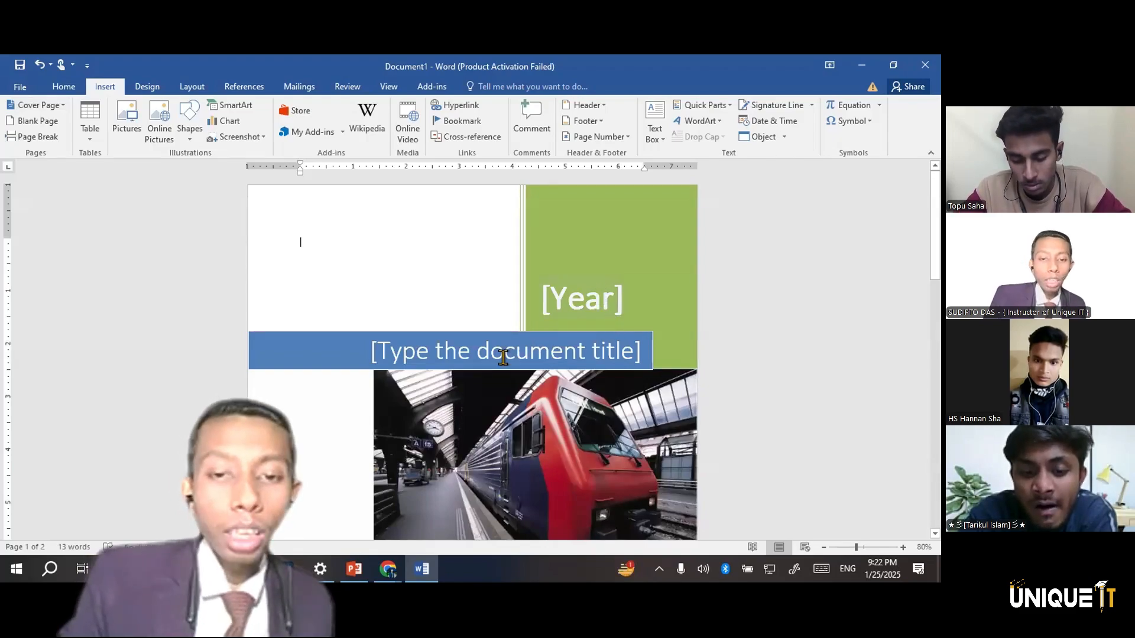
scroll(501, 327, "down", 5)
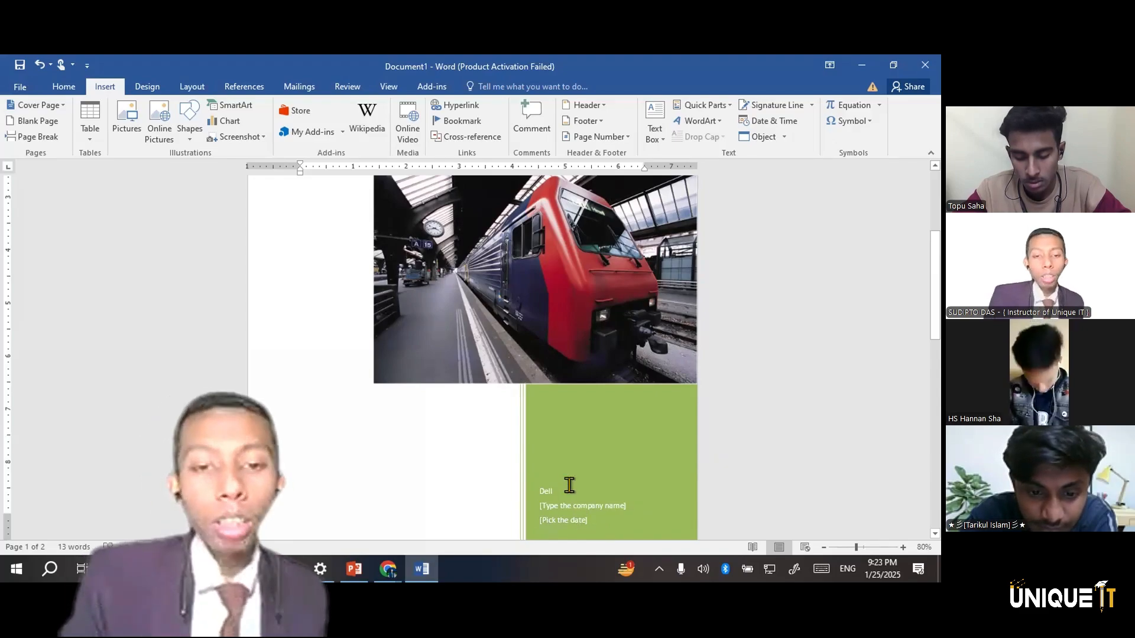
scroll(569, 484, "down", 2)
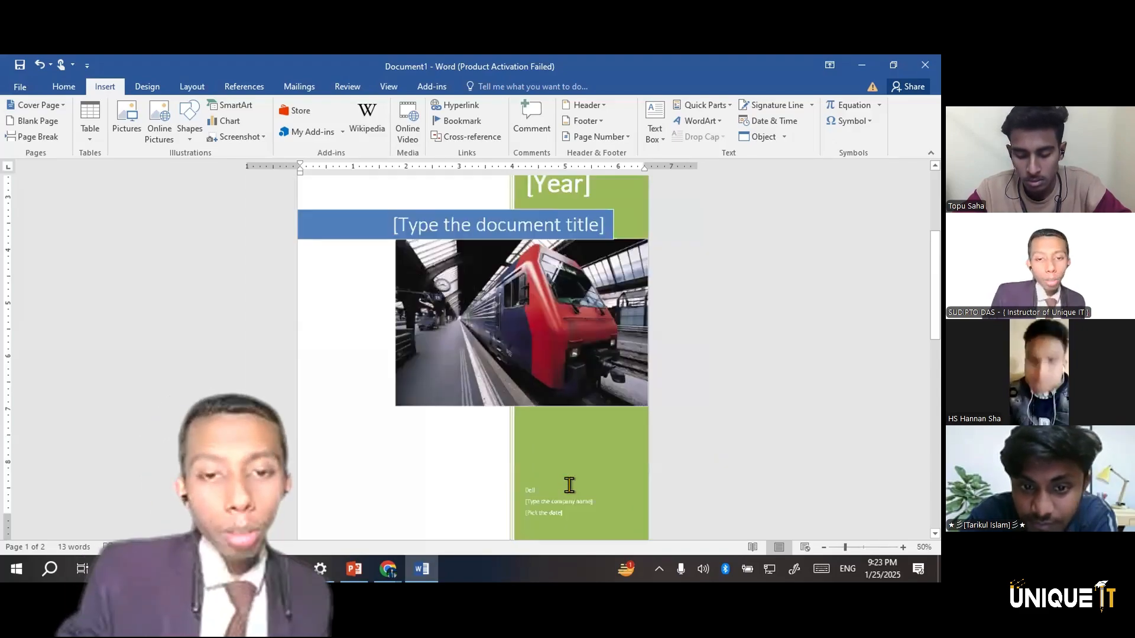
scroll(569, 484, "down", 1)
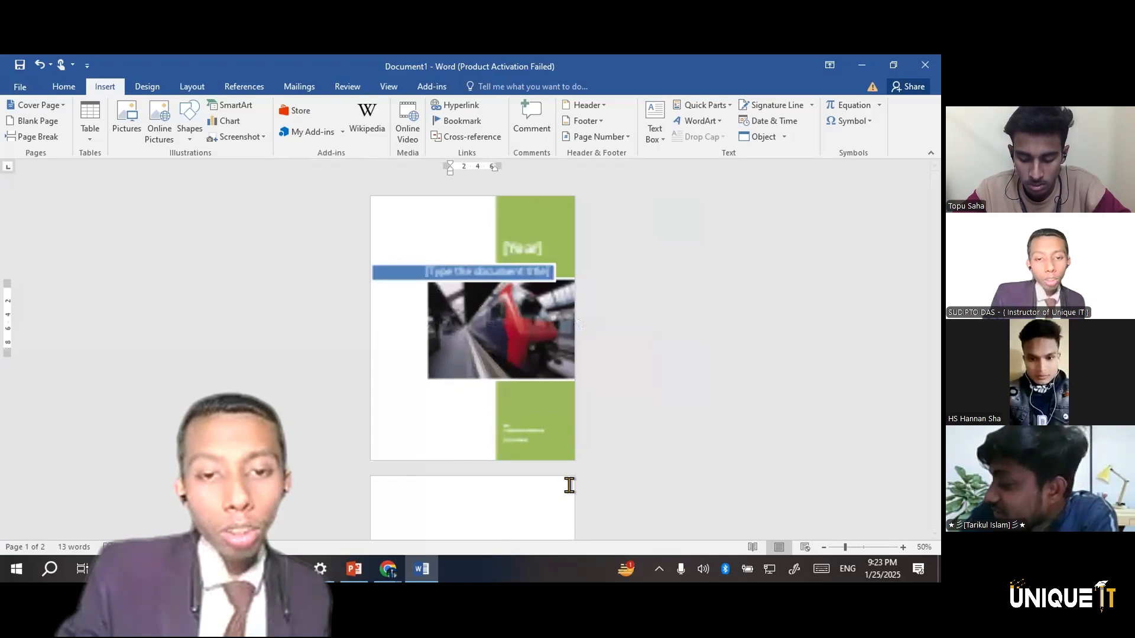
scroll(569, 484, "down", 1)
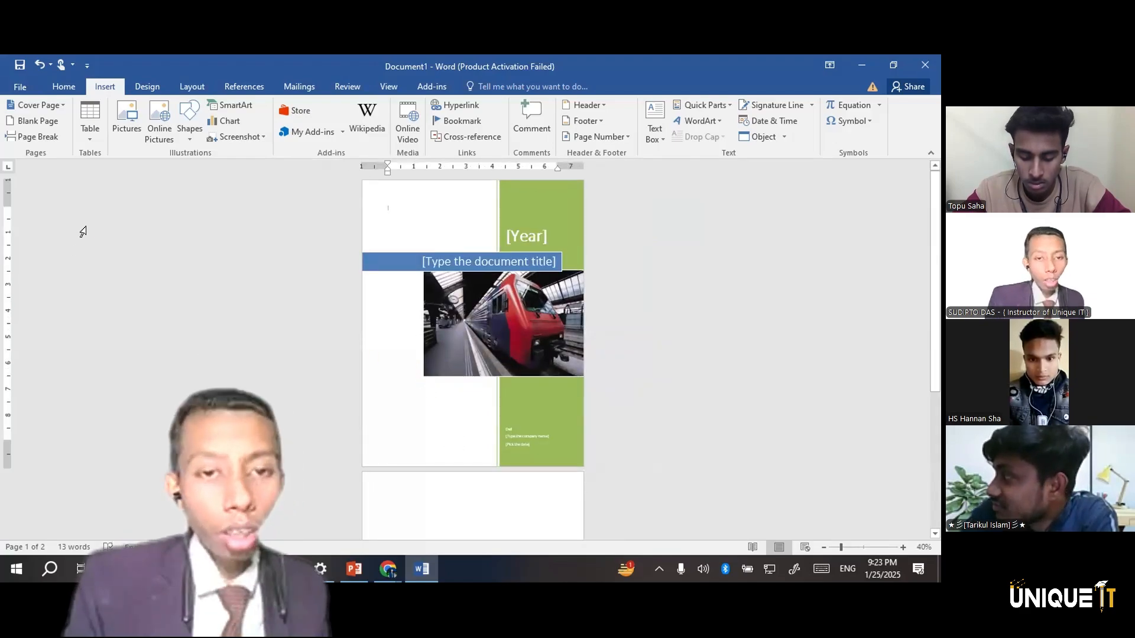
Insert a blank page into the empty document
left_click(54, 121)
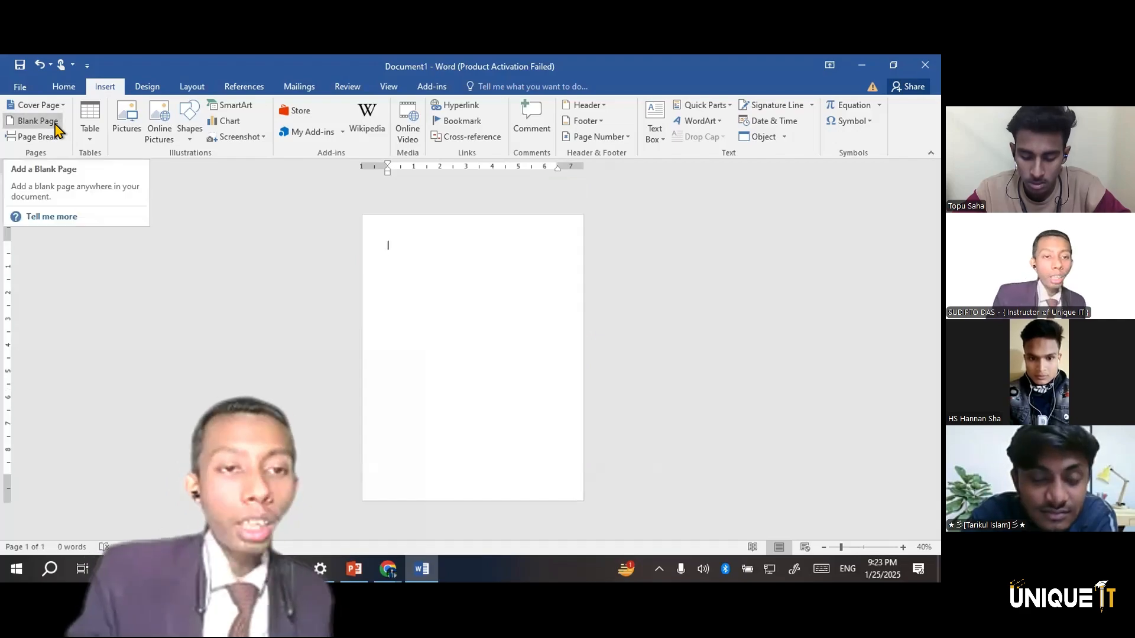
left_click(65, 129)
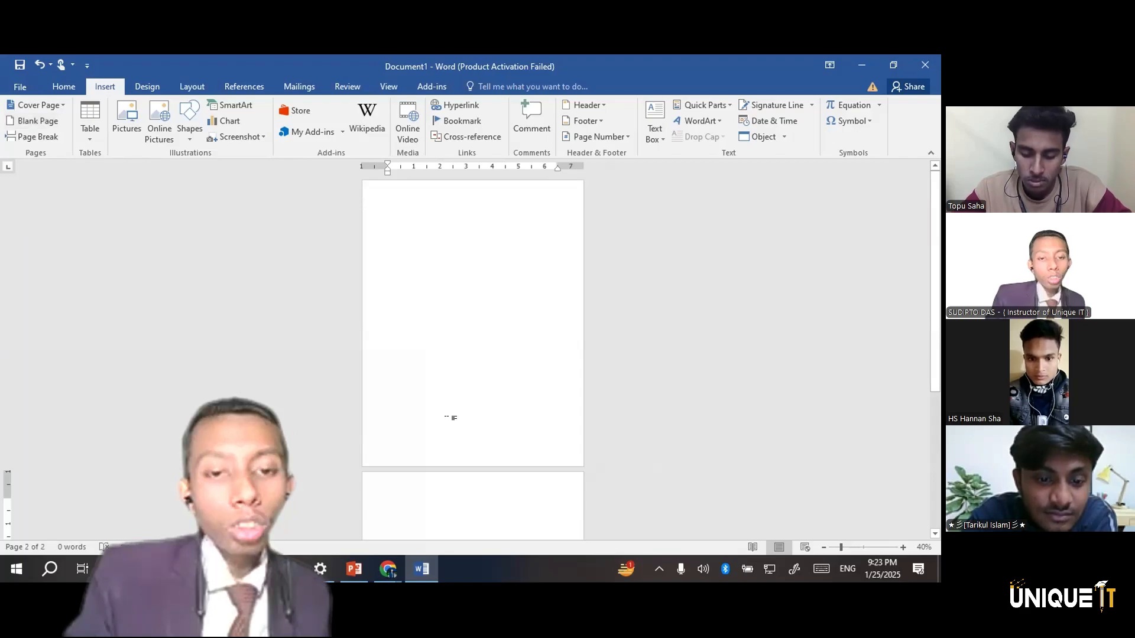
scroll(449, 417, "down", 4)
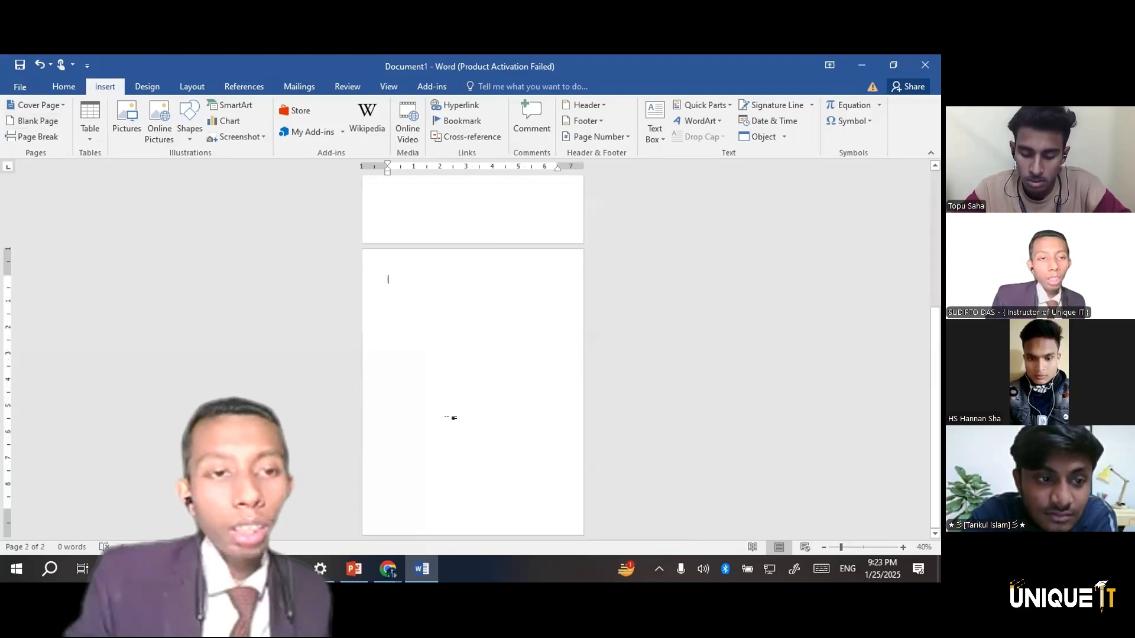
scroll(450, 417, "down", 2)
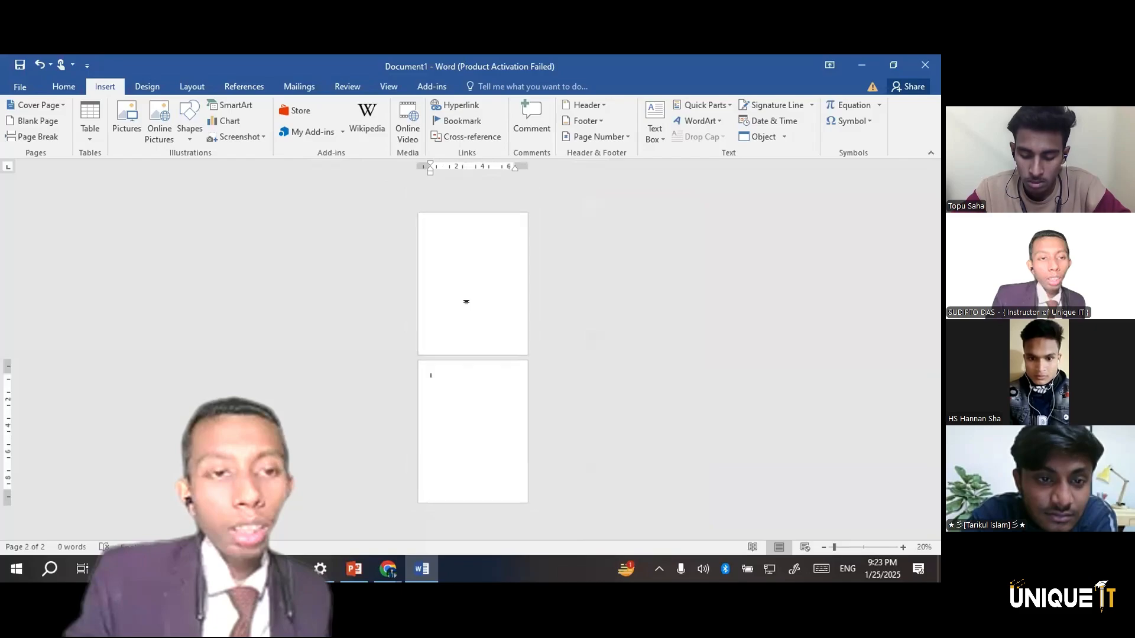
Enter a short string of random letters on the second page and another on the first page
type("gjhfkdhfkdhfkjdhfkd")
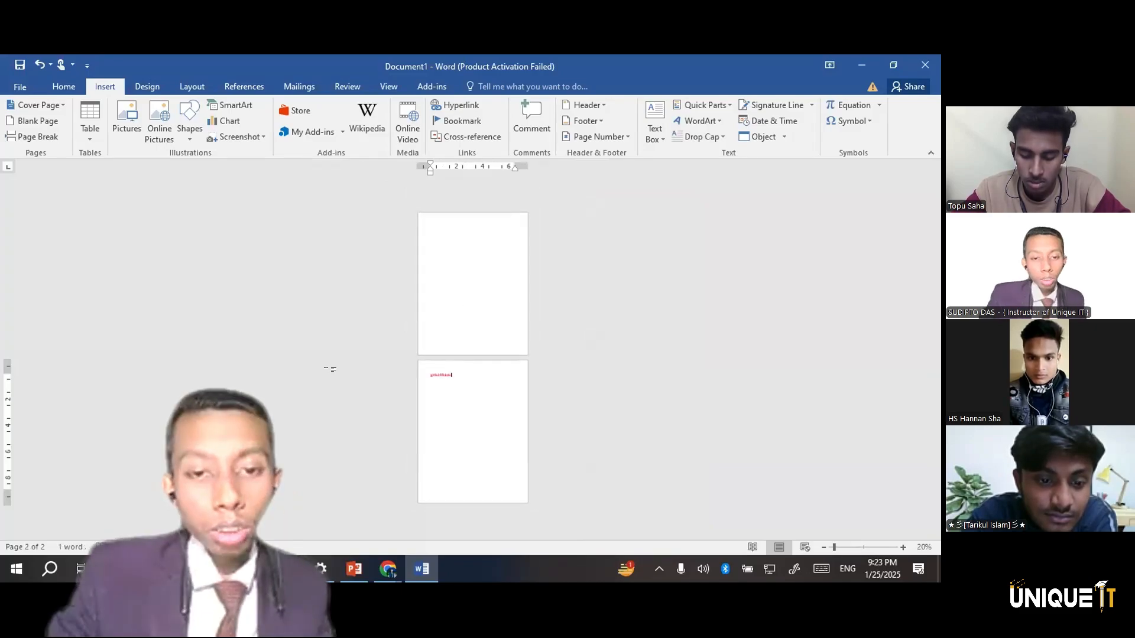
left_click(445, 285)
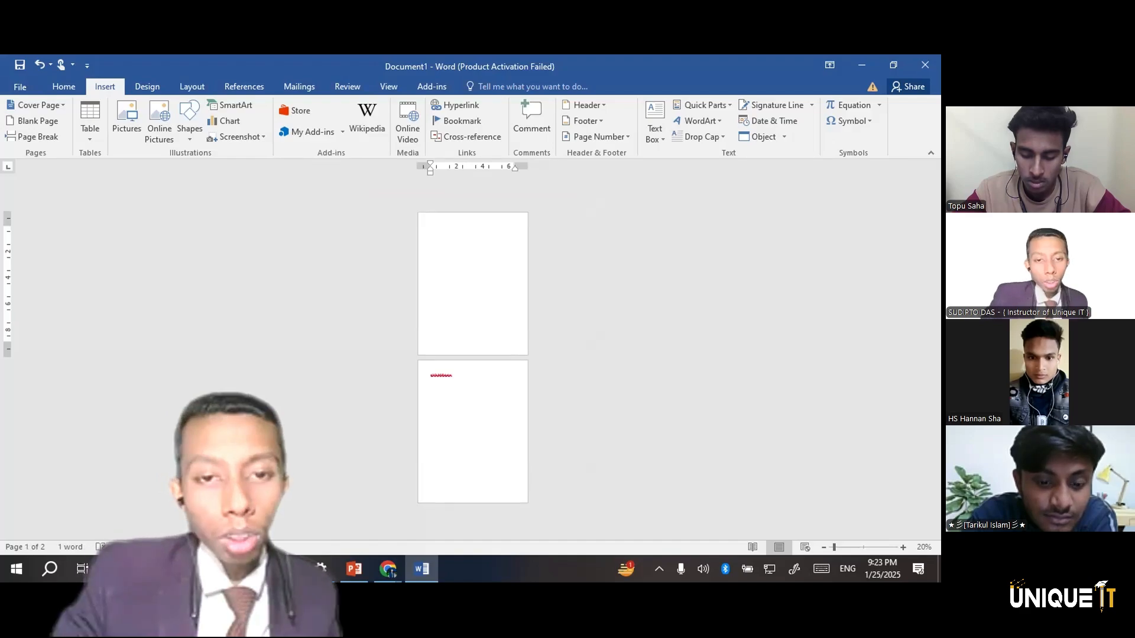
type("fhdkjfhdkjfhdkjfhd")
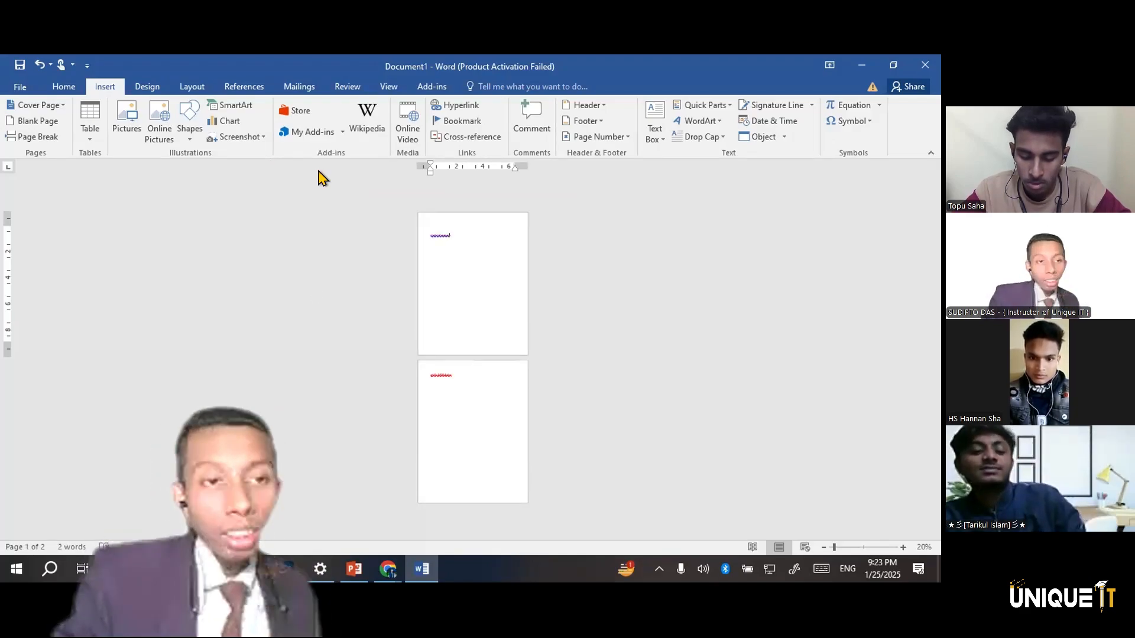
Insert a page break after the random letters on the first page
left_click(43, 138)
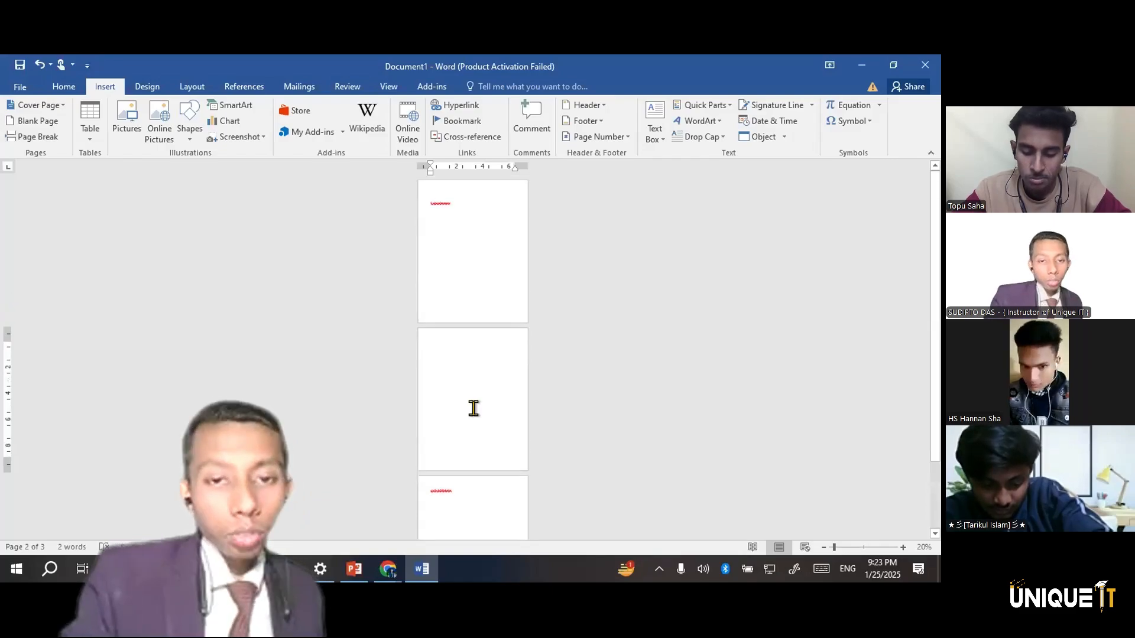
scroll(473, 408, "down", 1)
scroll(473, 409, "up", 3)
scroll(474, 410, "down", 2)
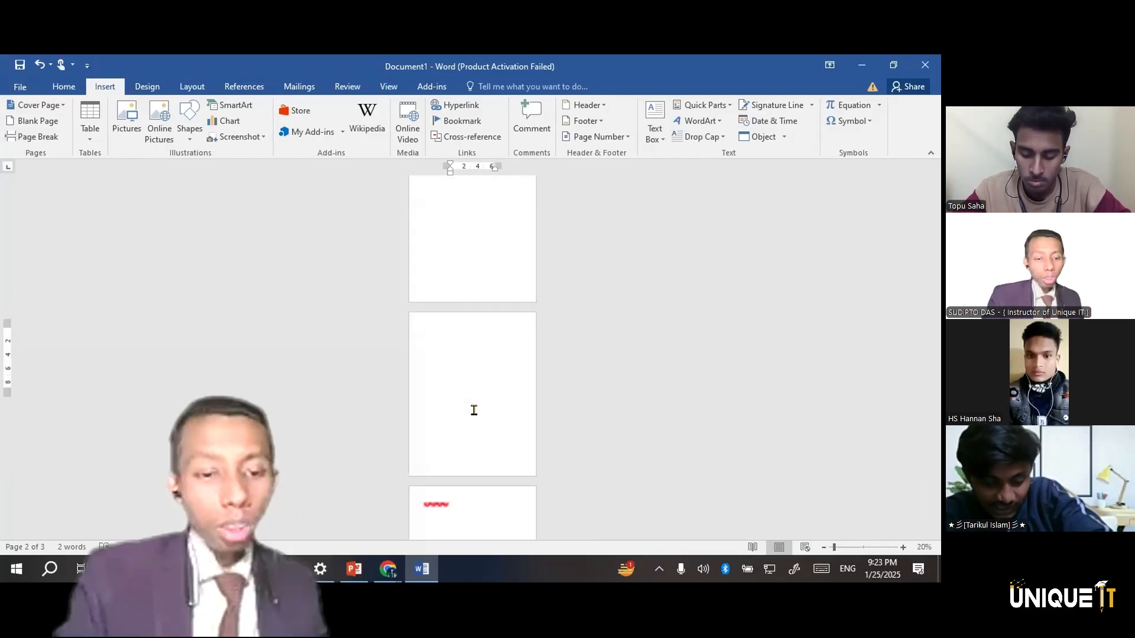
Undo the page break, random letters, blank page, content deletion, word replacement and earlier letter-list edits, back to the paragraph with the numbered list below it
key("ctrl+z")
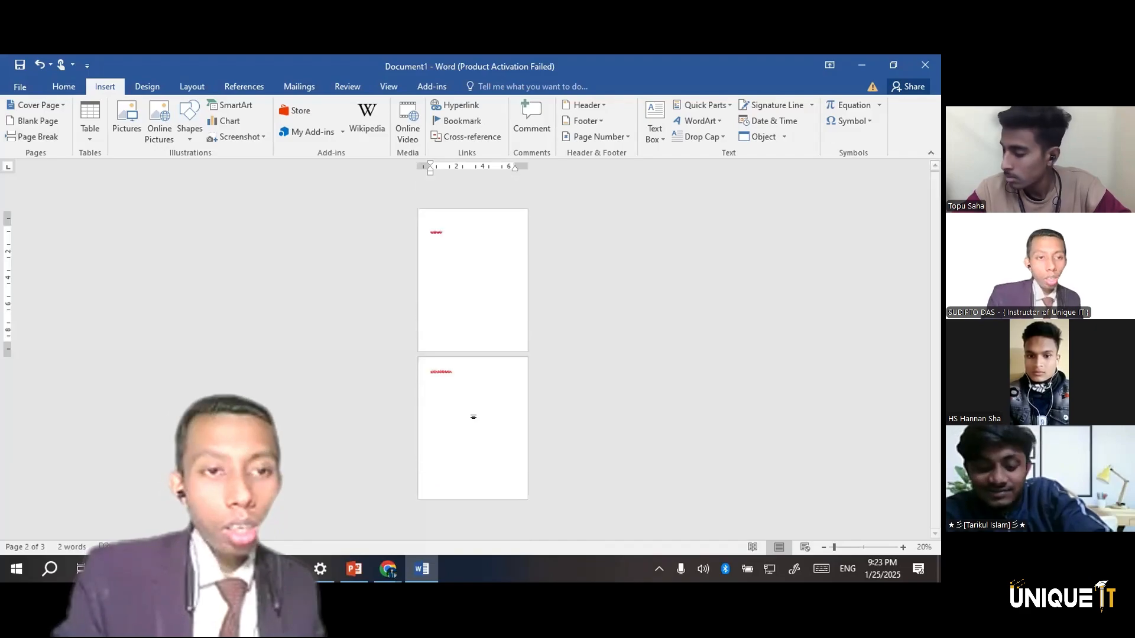
key("ctrl+z")
key("ctrl+z")
key("ctrl+z")
key("ctrl+z")
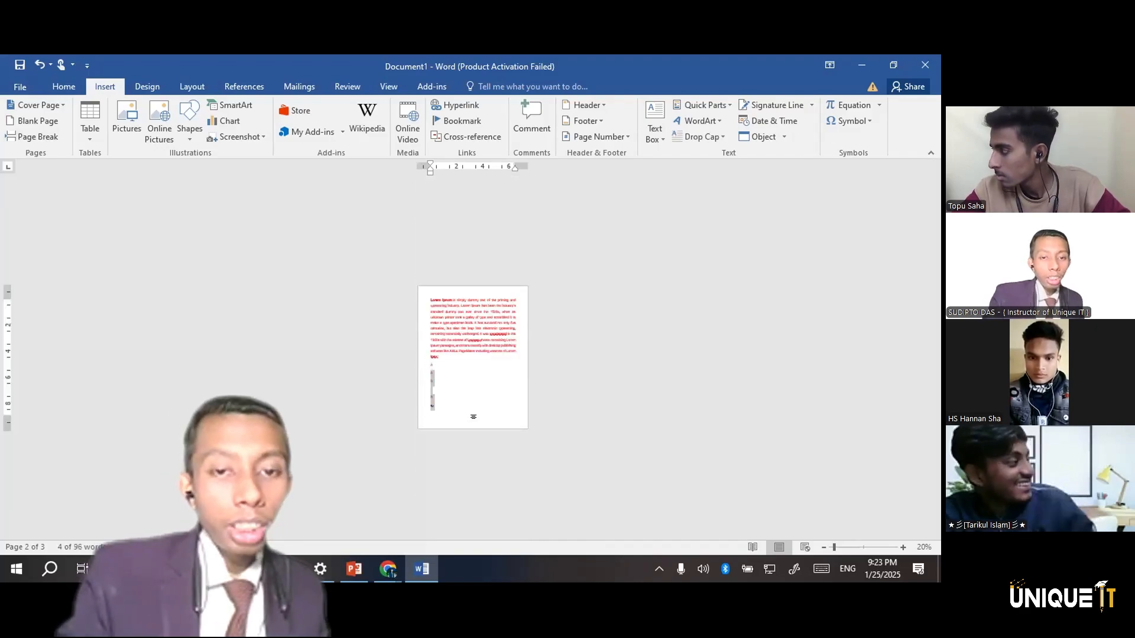
key("ctrl+z")
key("ctrl+z")
key("ctrl+z")
key("ctrl+z")
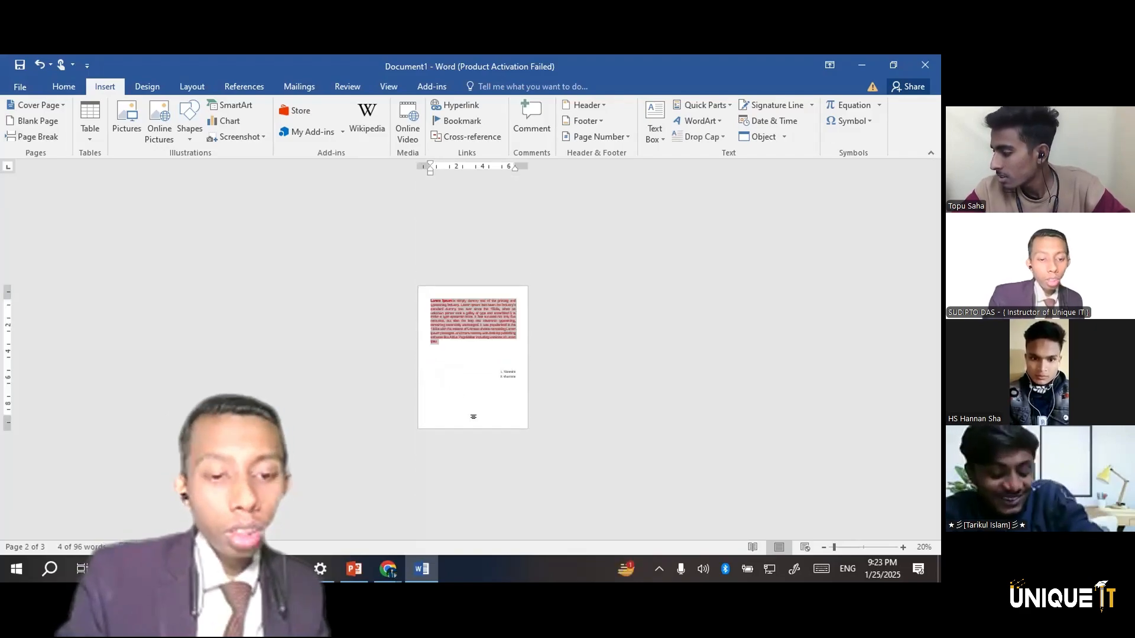
Undo all the remaining text and numbered-list edits, back to an empty left-aligned page
key("ctrl+z")
key("ctrl+z")
key("ctrl+z")
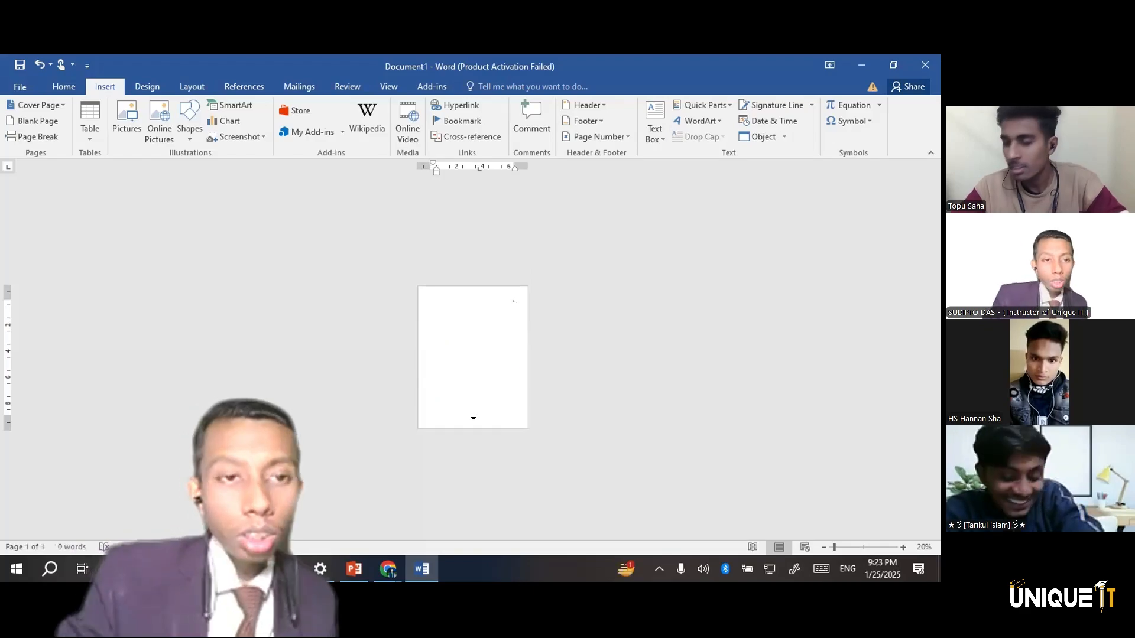
scroll(473, 416, "up", 3)
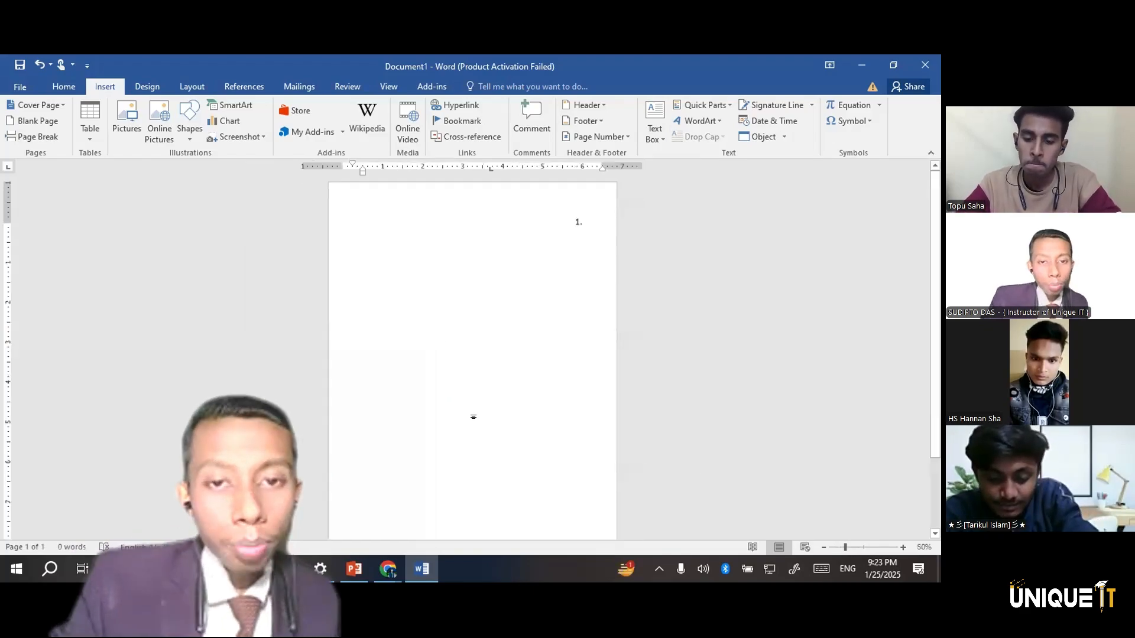
key("ctrl+z")
key("ctrl+z")
key("ctrl+z")
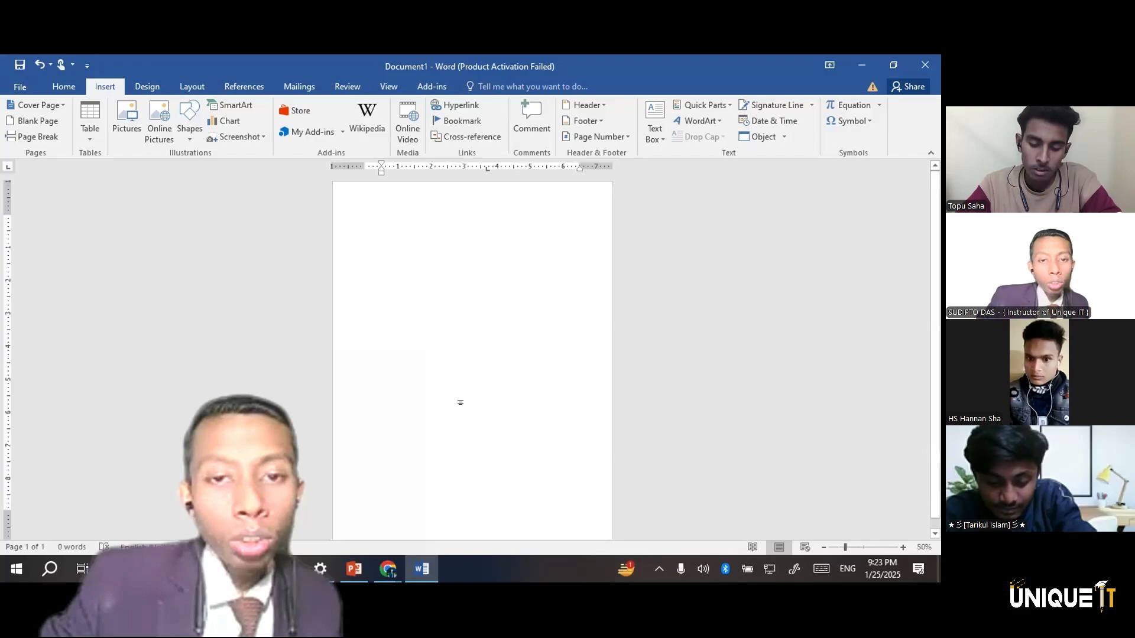
key("ctrl+z")
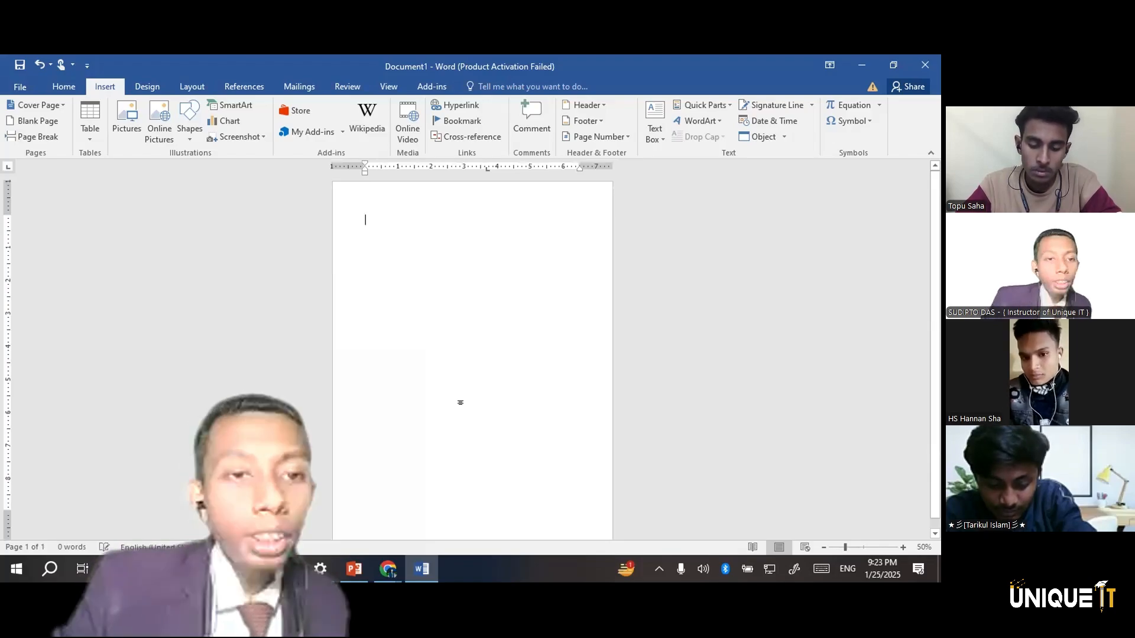
Insert a table with five rows and five columns, stretched taller and moved slightly down the page
left_click(91, 118)
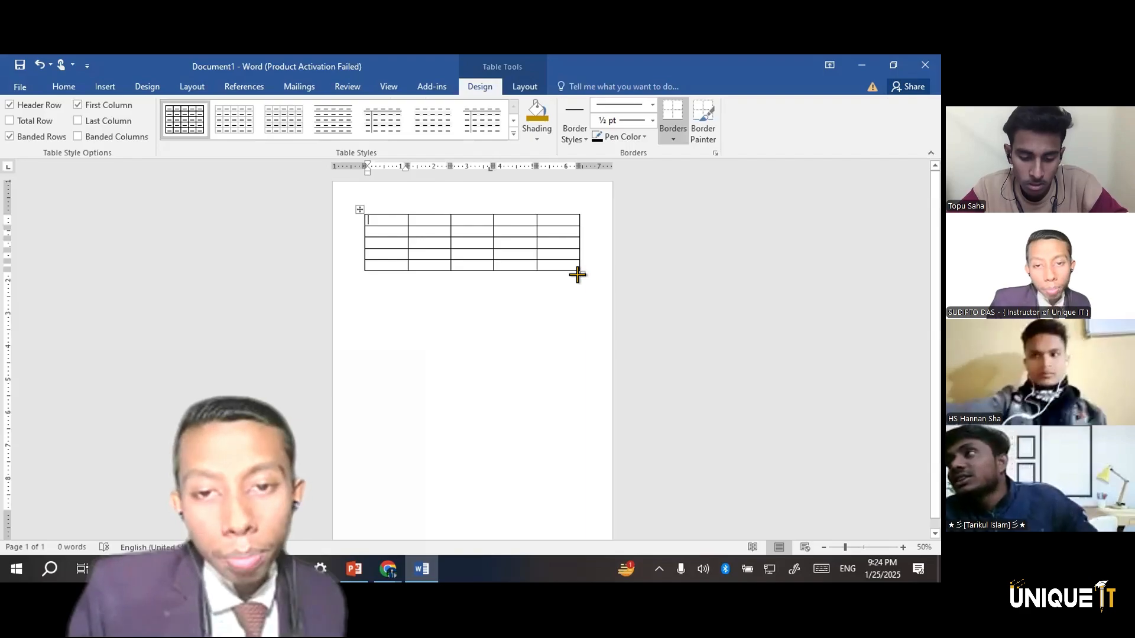
left_click_drag(578, 275, 577, 391)
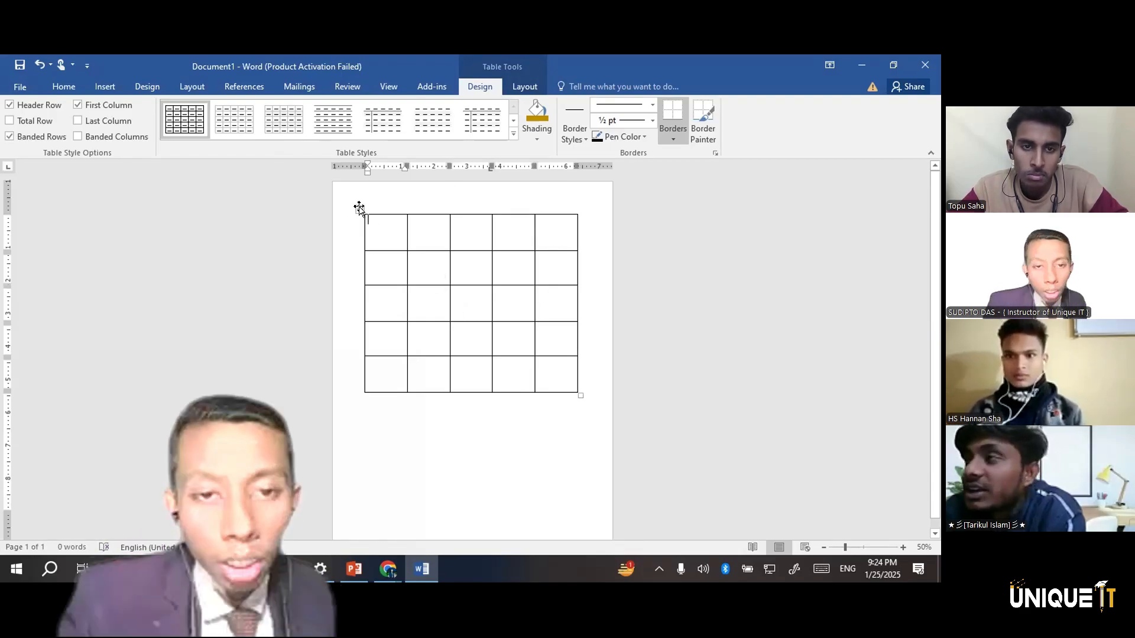
left_click_drag(353, 223, 353, 238)
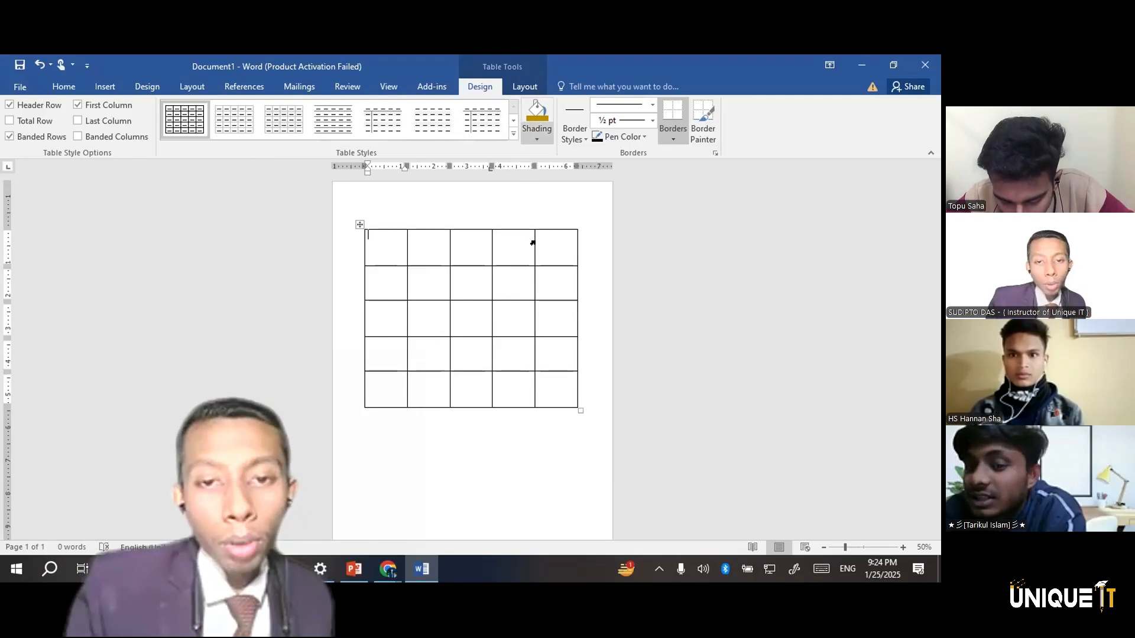
Shade the table's top row gold and undo all the table edits, back to the empty page
double_click(380, 237)
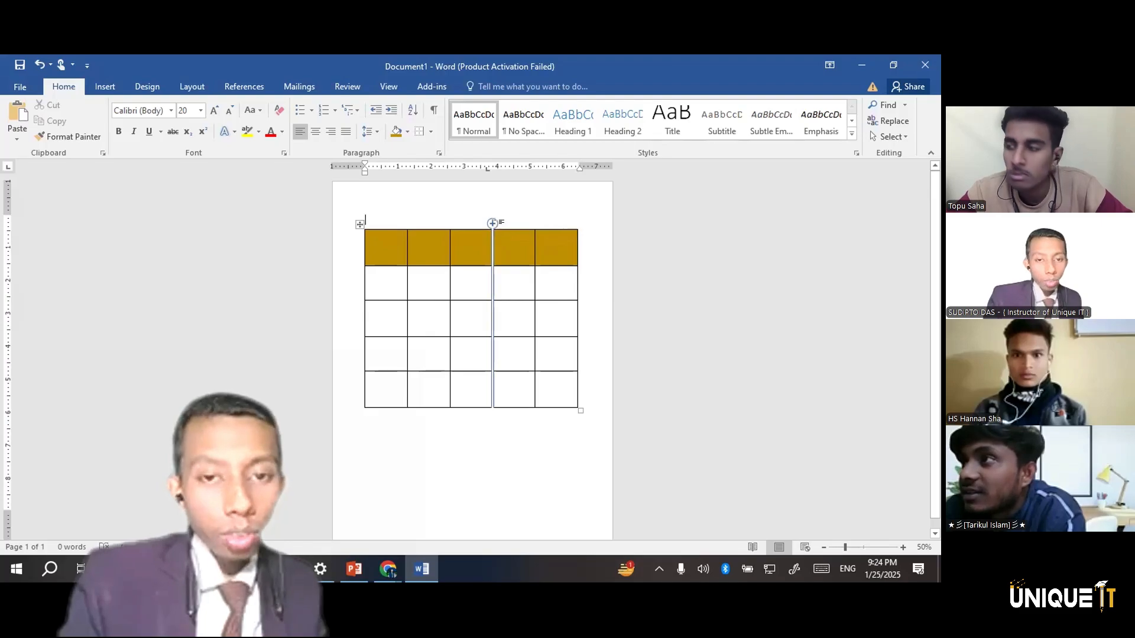
left_click(492, 223)
key("ctrl+z")
key("ctrl+z")
key("ctrl+z")
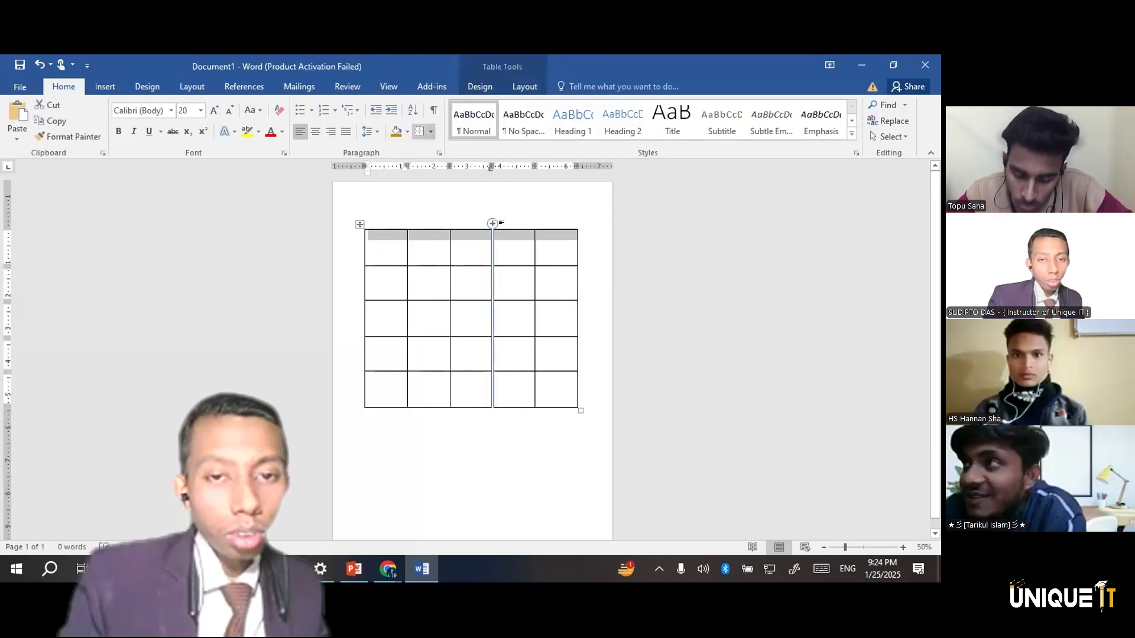
left_click(105, 86)
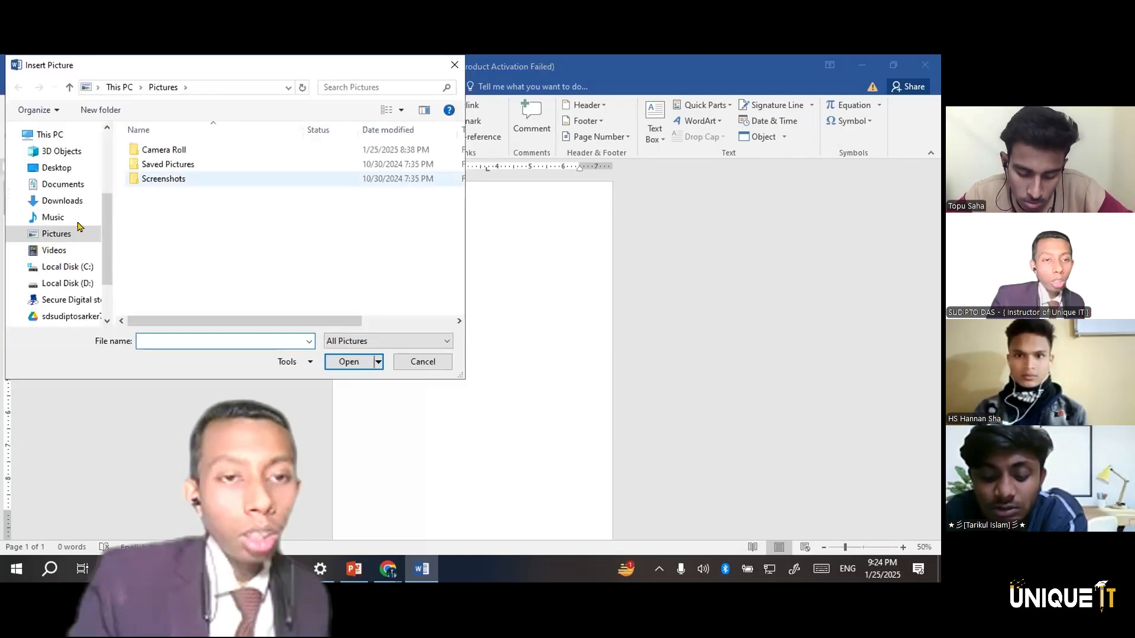
left_click(62, 285)
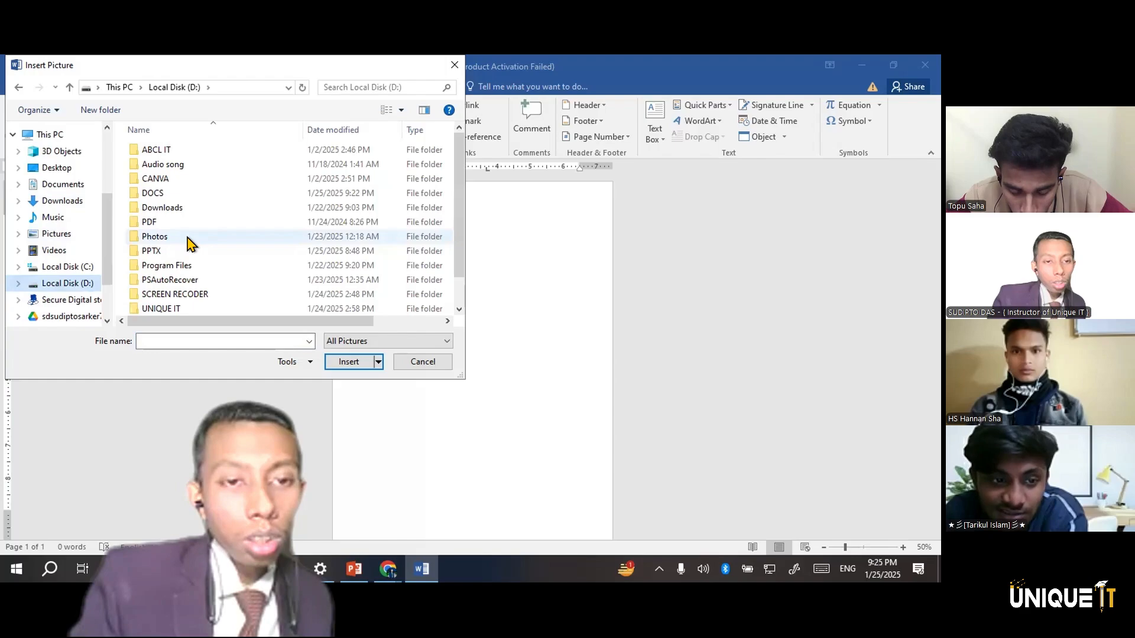
double_click(155, 236)
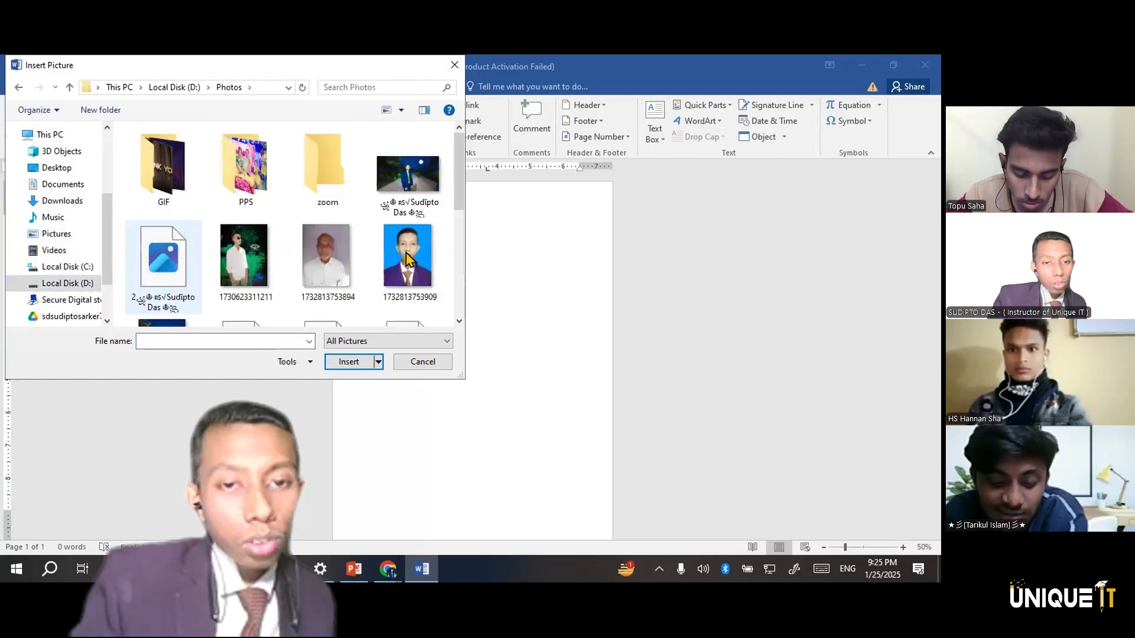
double_click(164, 255)
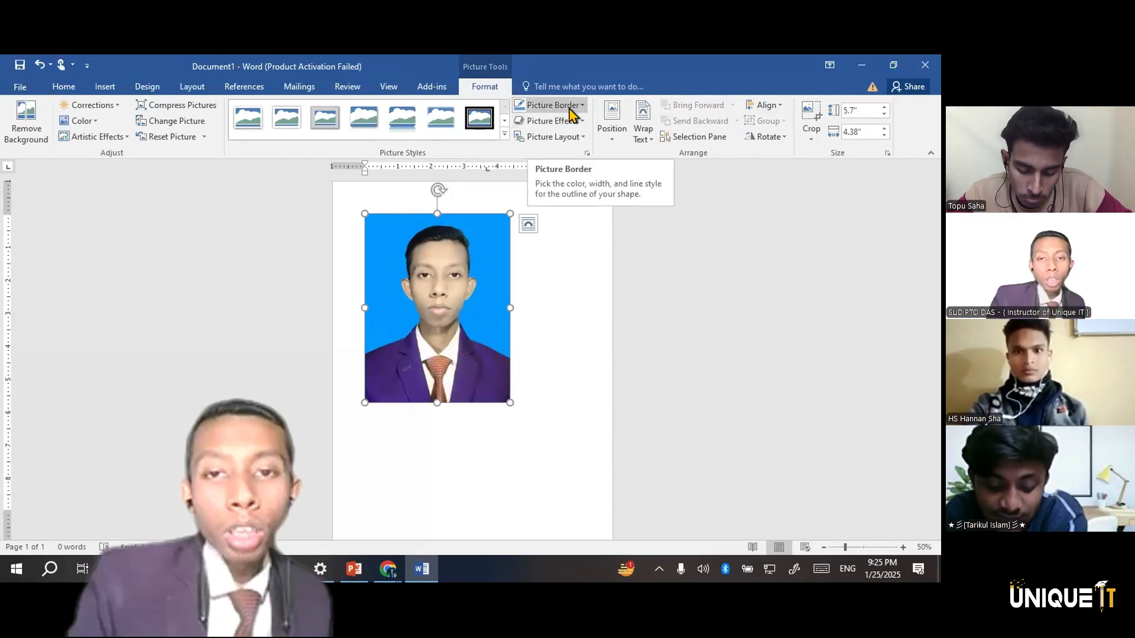
Give the portrait picture a black outline
left_click(553, 104)
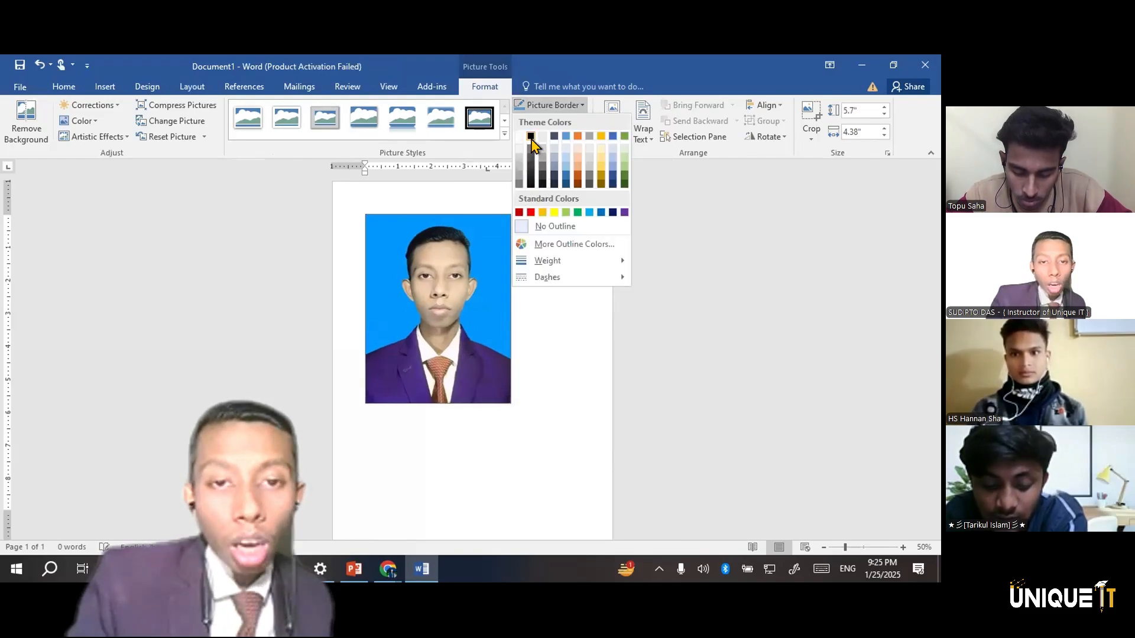
left_click(527, 211)
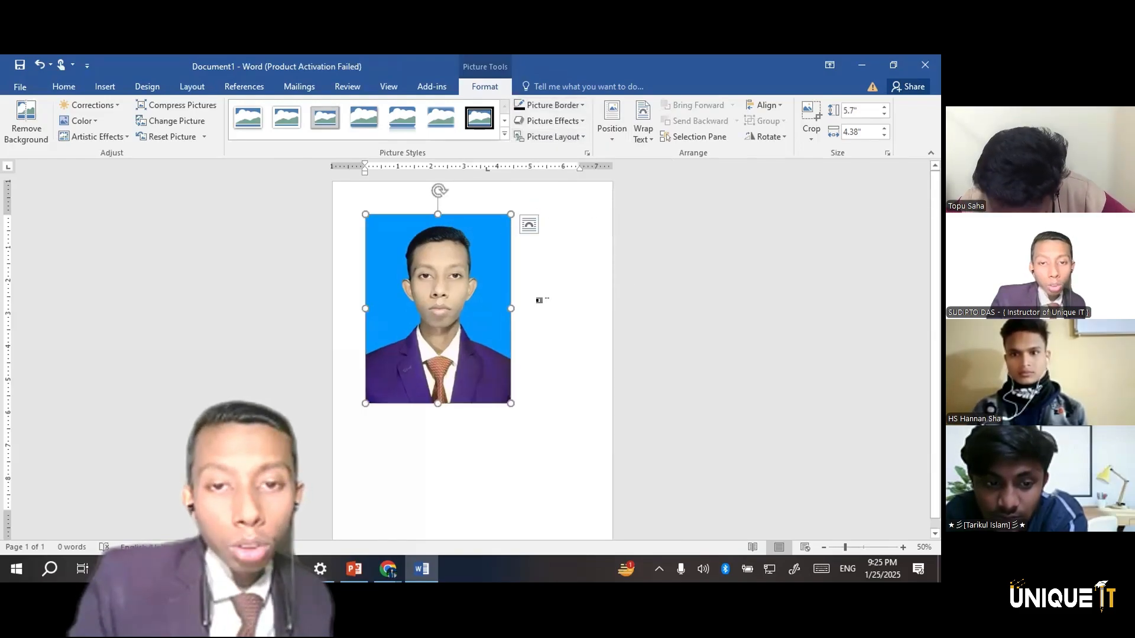
left_click(546, 304)
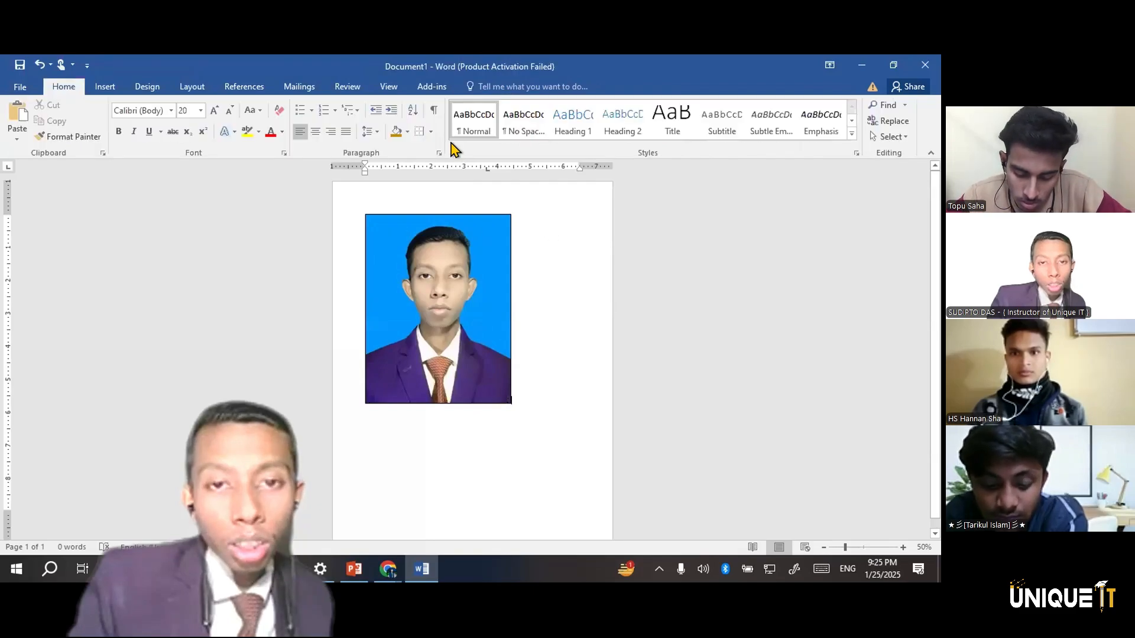
Set the portrait's border weight to 6 pt and check the thicker frame up close
left_click(451, 261)
left_click(546, 108)
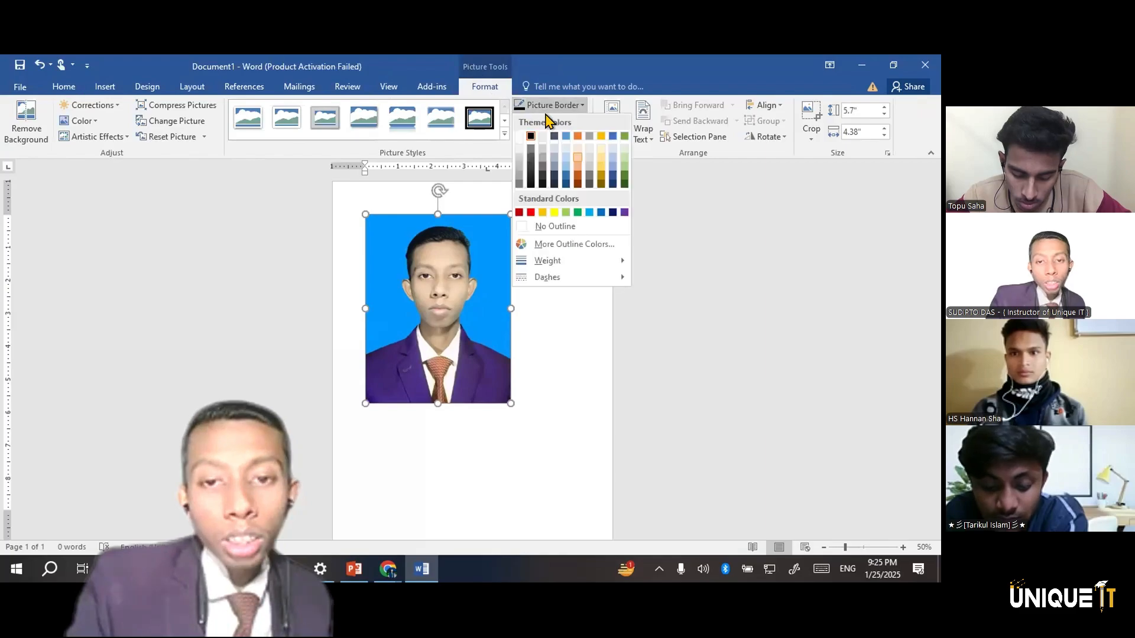
mouse_move(571, 259)
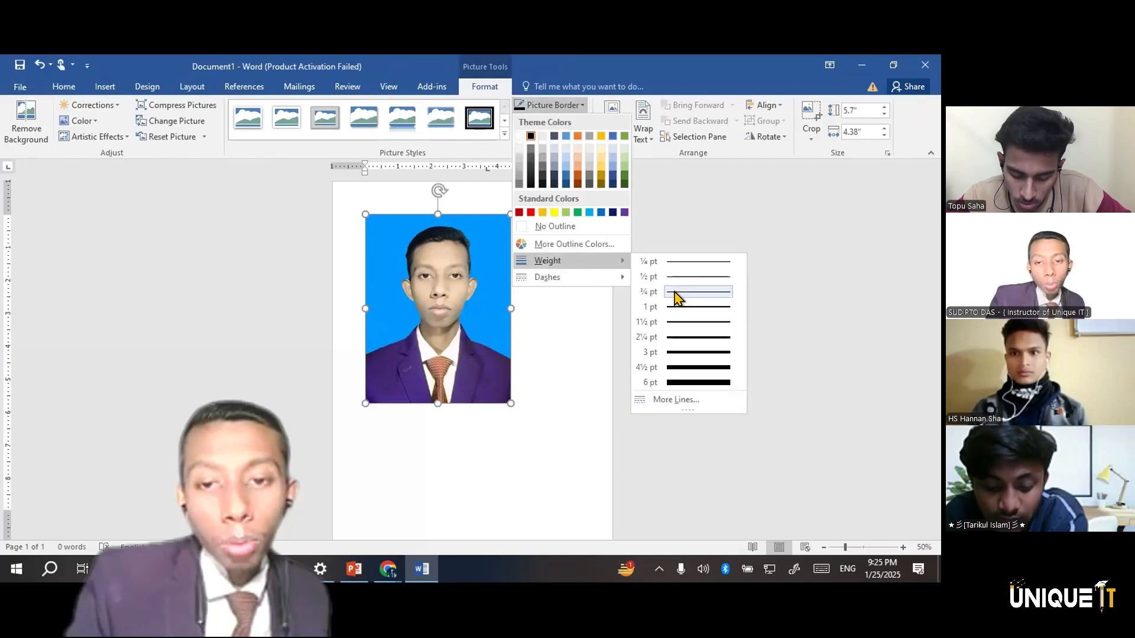
left_click(690, 381)
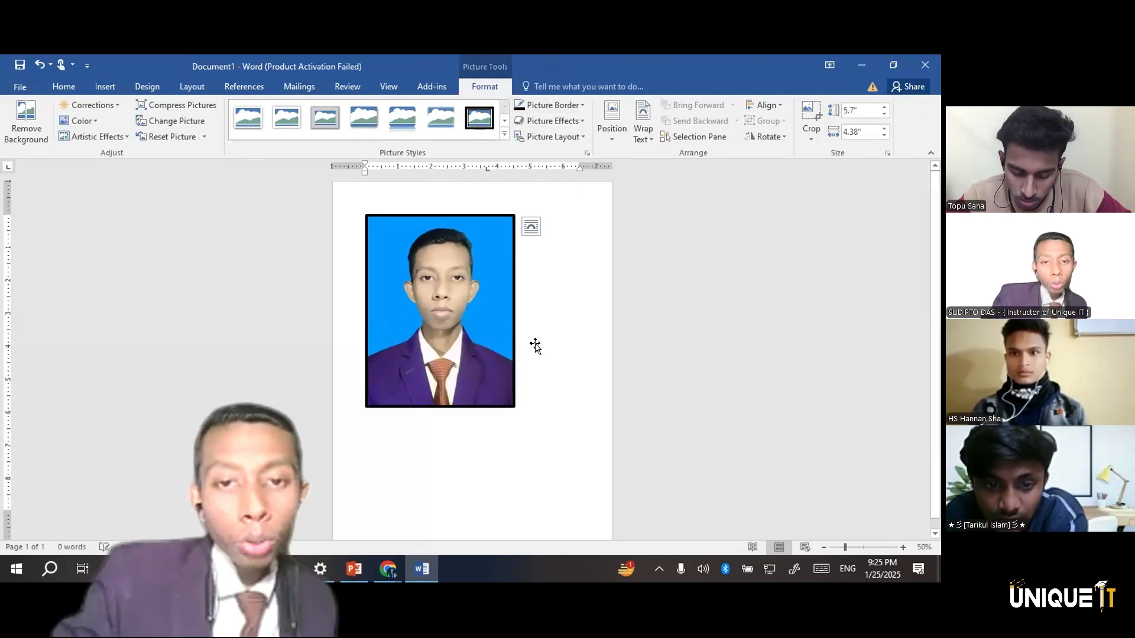
scroll(598, 272, "up", 9)
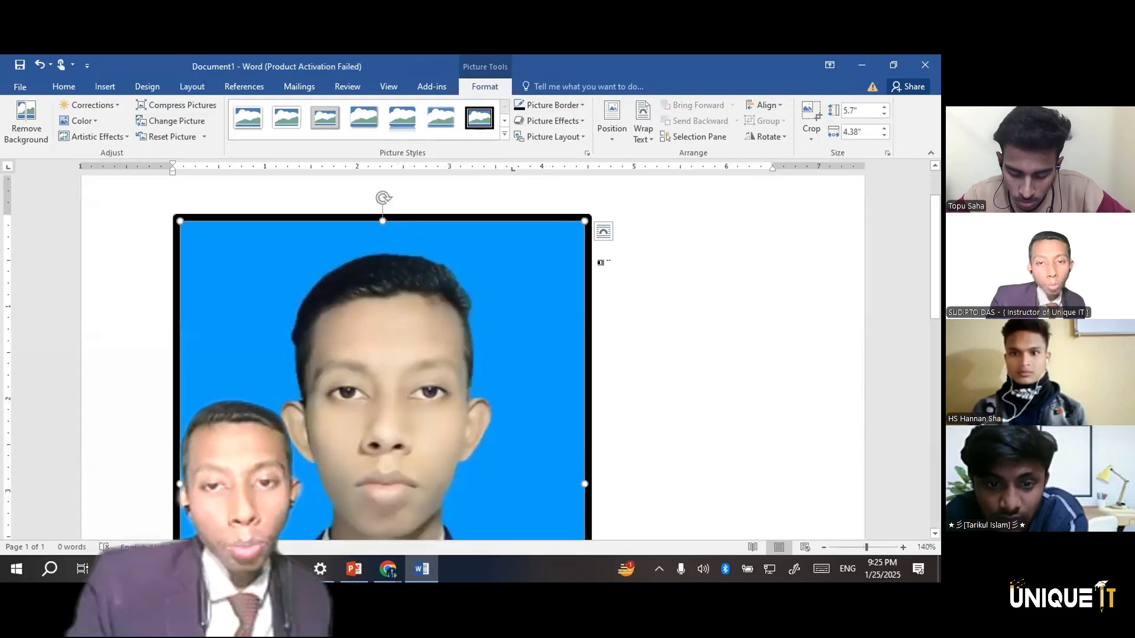
Apply the bevelled oval frame style to the portrait and preview the glow effects without choosing one
scroll(601, 261, "down", 8)
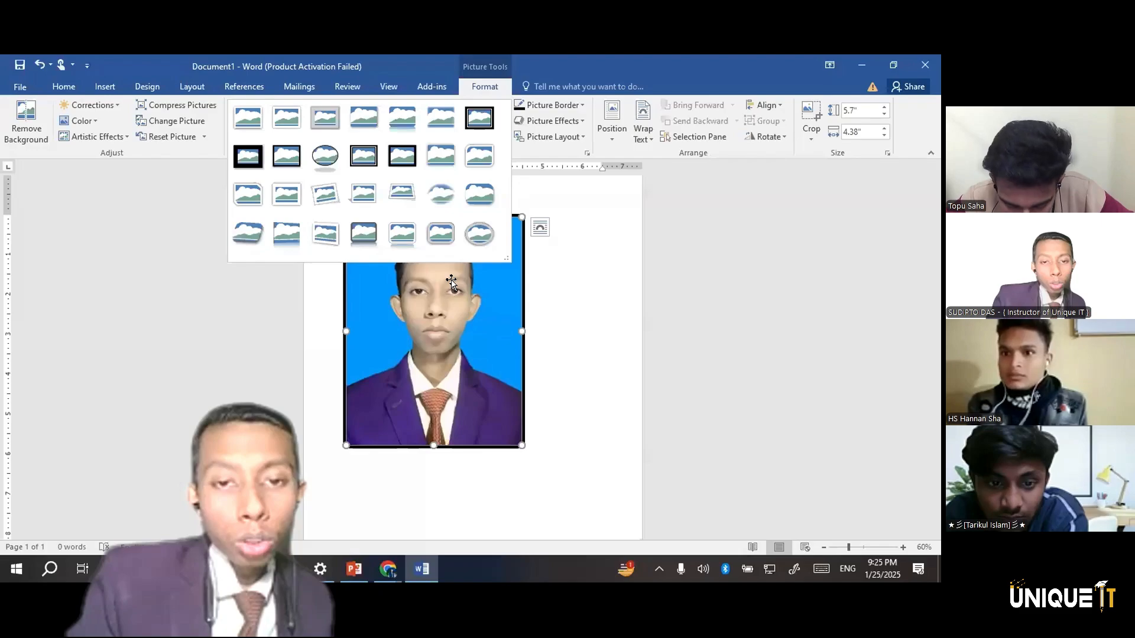
left_click(479, 234)
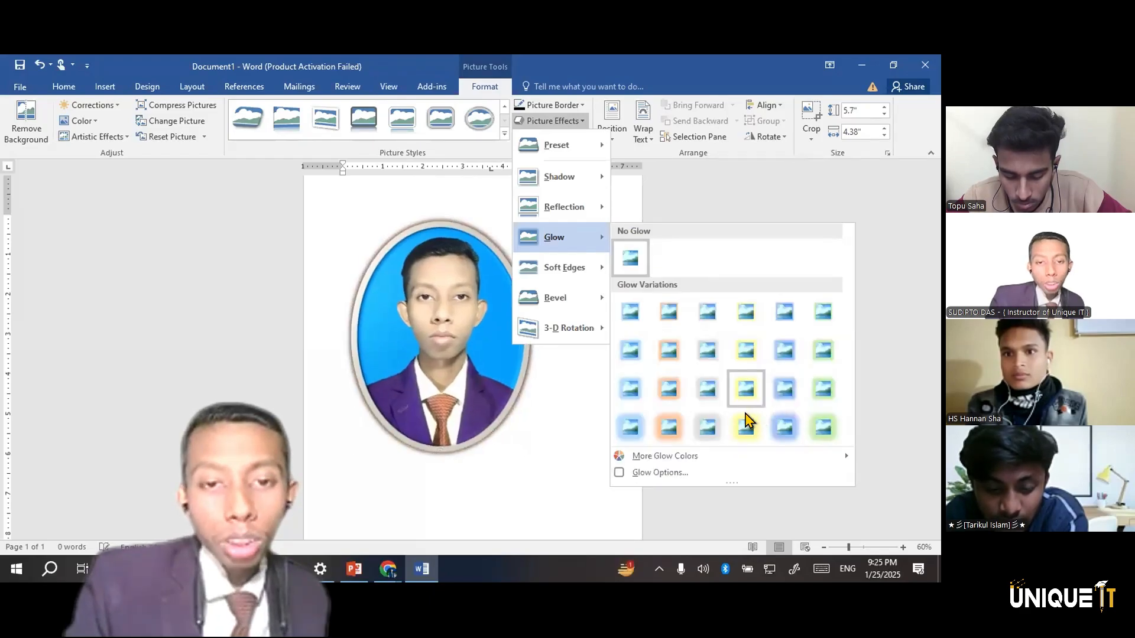
left_click(573, 416)
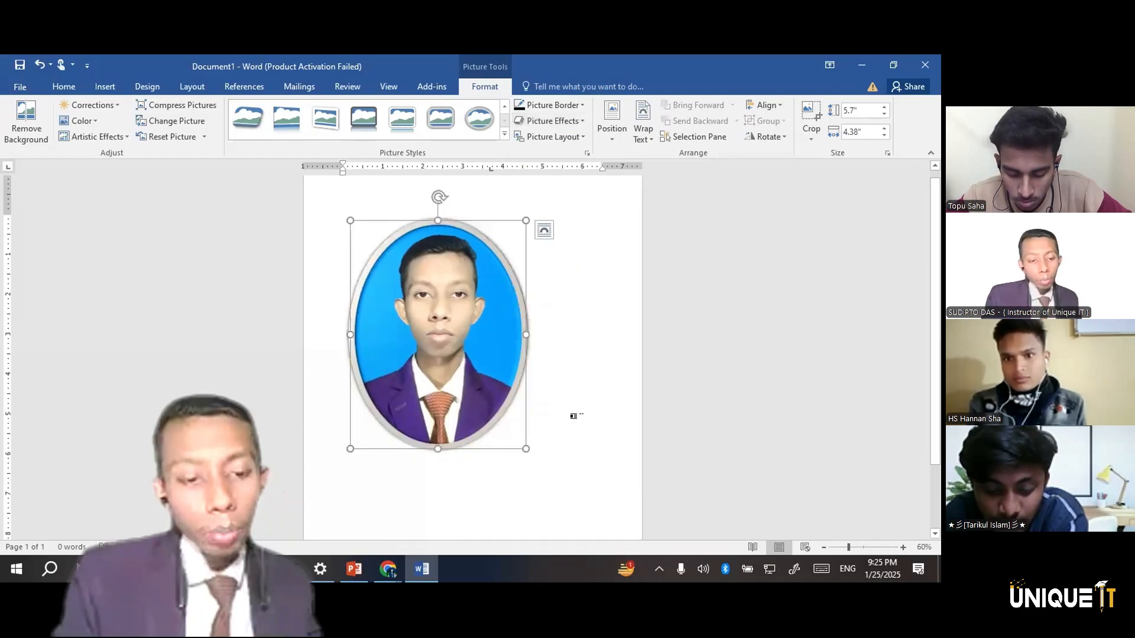
Undo the picture style, border and picture insertion, back to the empty page
key("ctrl+z")
key("ctrl+z")
key("ctrl+z")
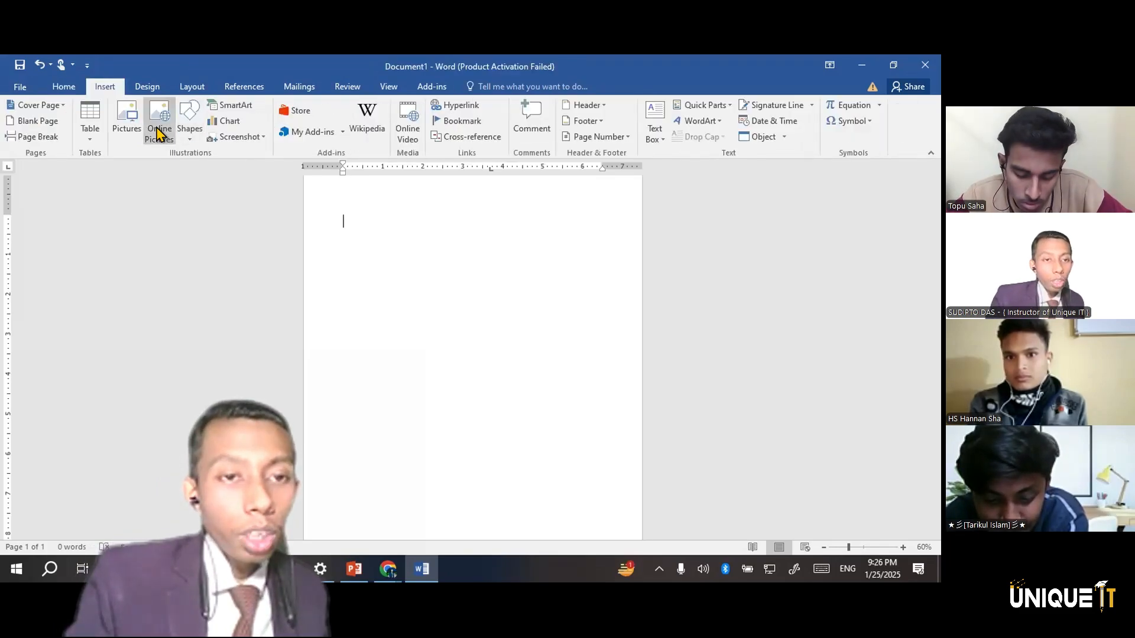
Try to insert an online picture, retrying the connection once before cancelling
left_click(158, 134)
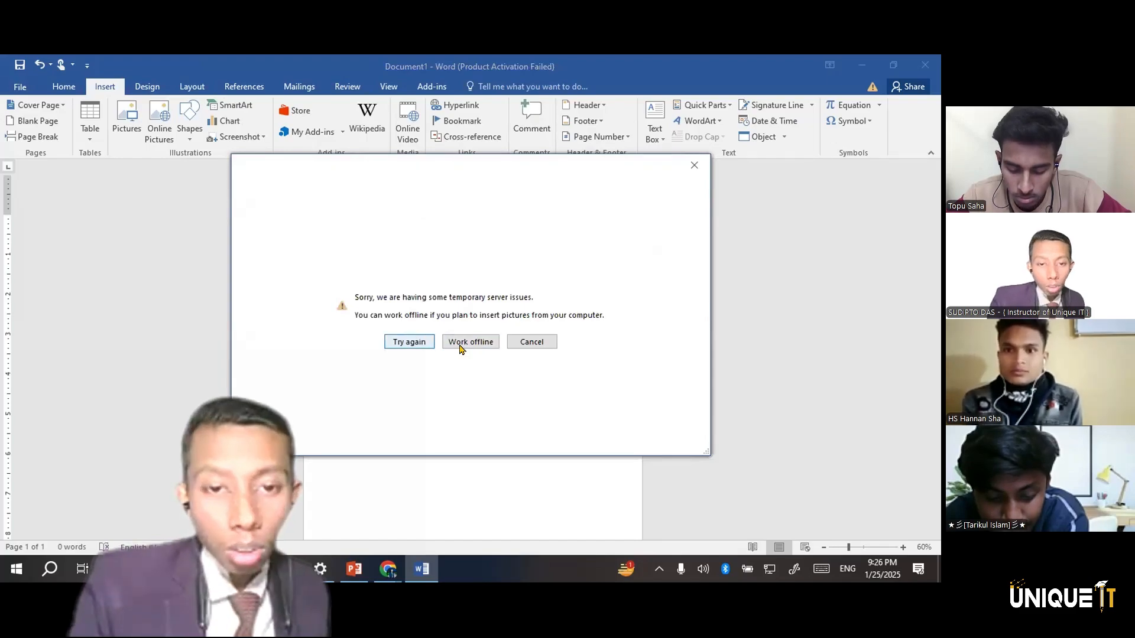
left_click(412, 343)
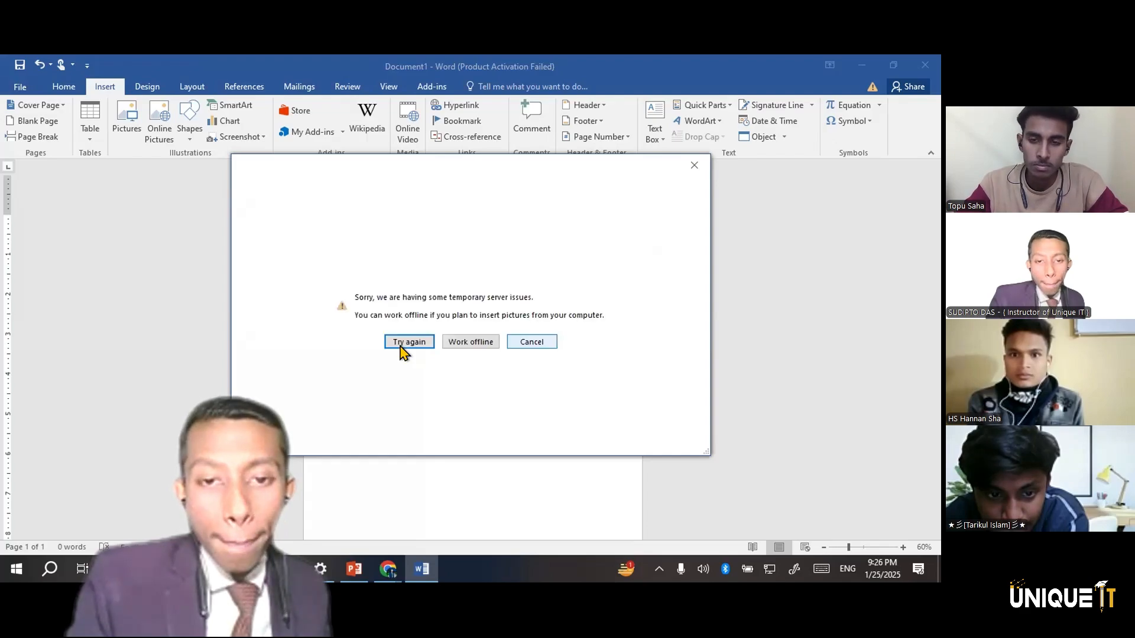
left_click(694, 166)
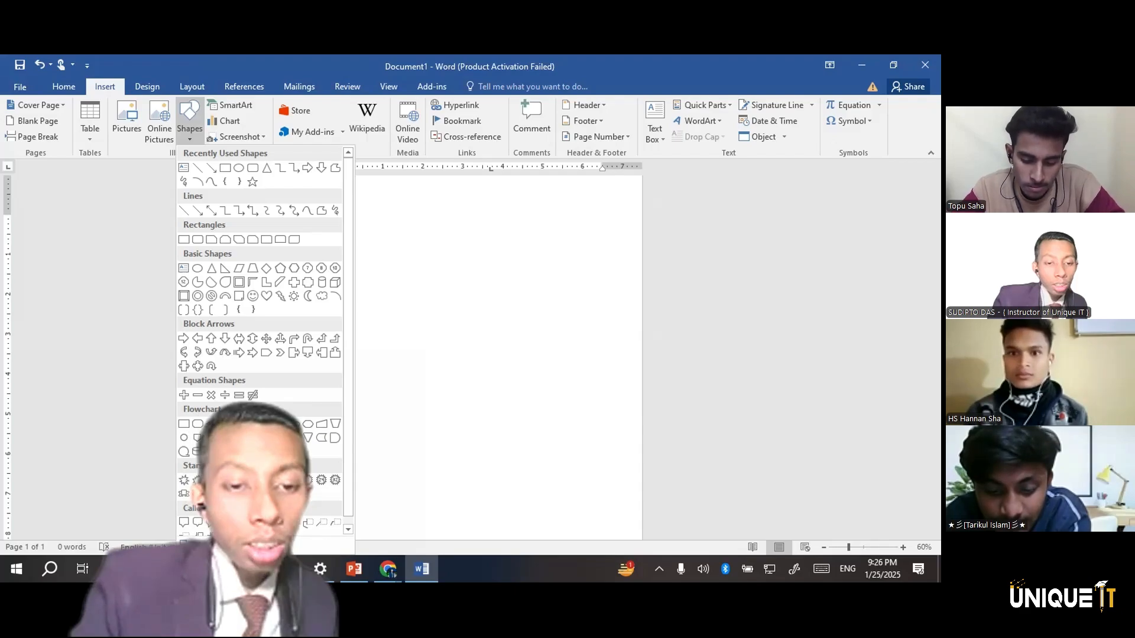
Draw a wave shape about 5.03" high and 6.53" wide across the upper part of the page
left_click(266, 480)
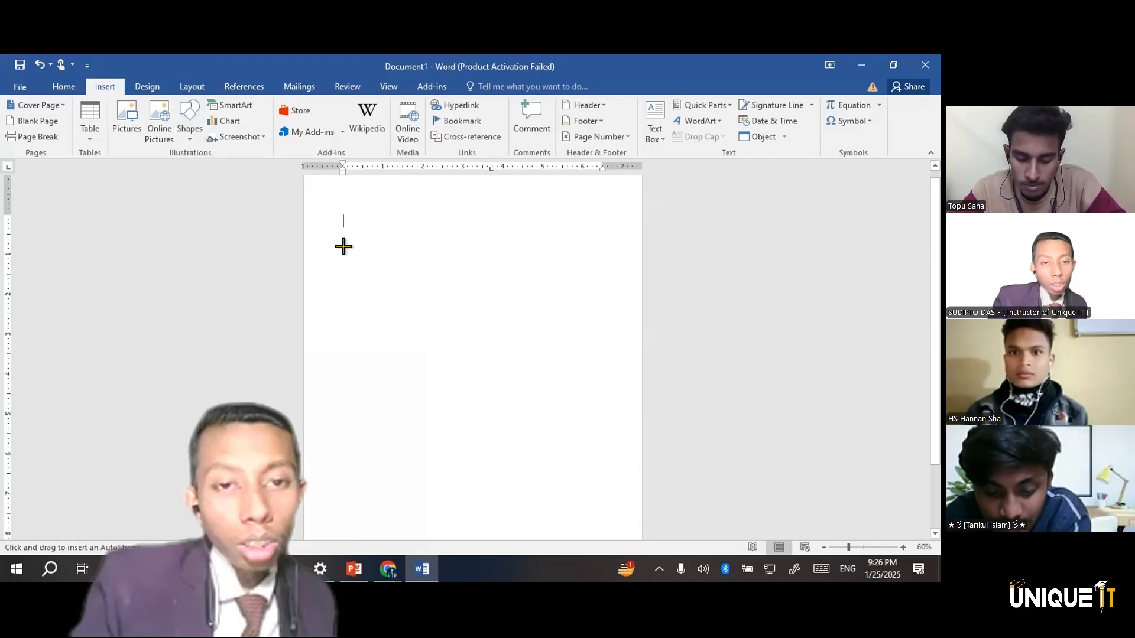
mouse_move(351, 210)
left_mouse_down()
mouse_move(537, 377)
mouse_move(600, 393)
mouse_move(613, 410)
left_mouse_up()
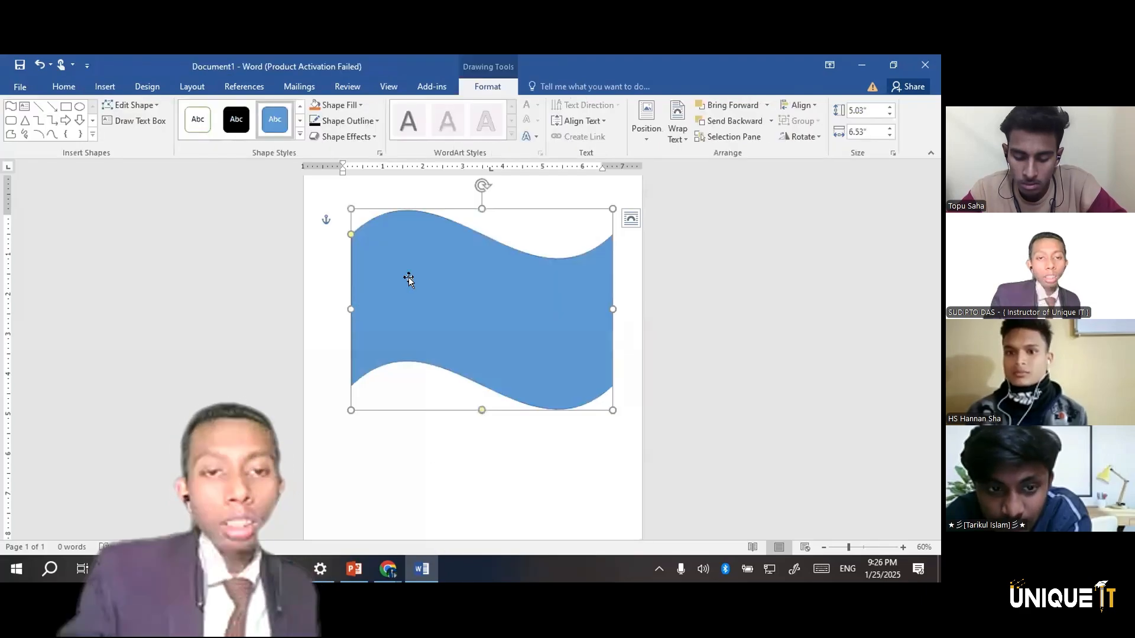
key("Escape")
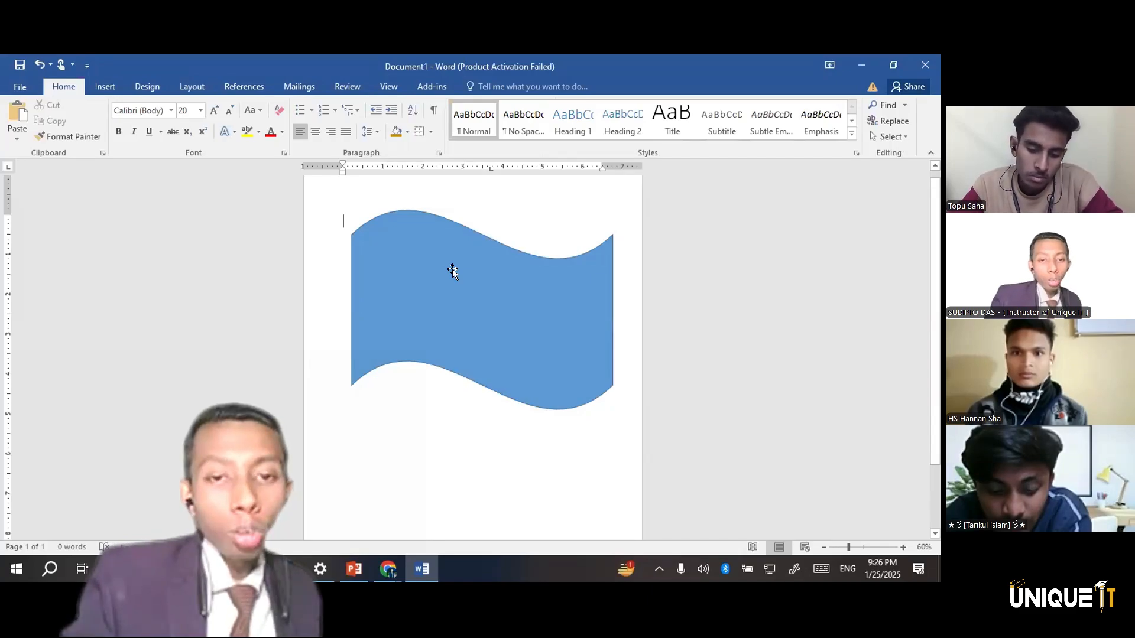
Fill the wave shape with the standard Green color
left_click(452, 268)
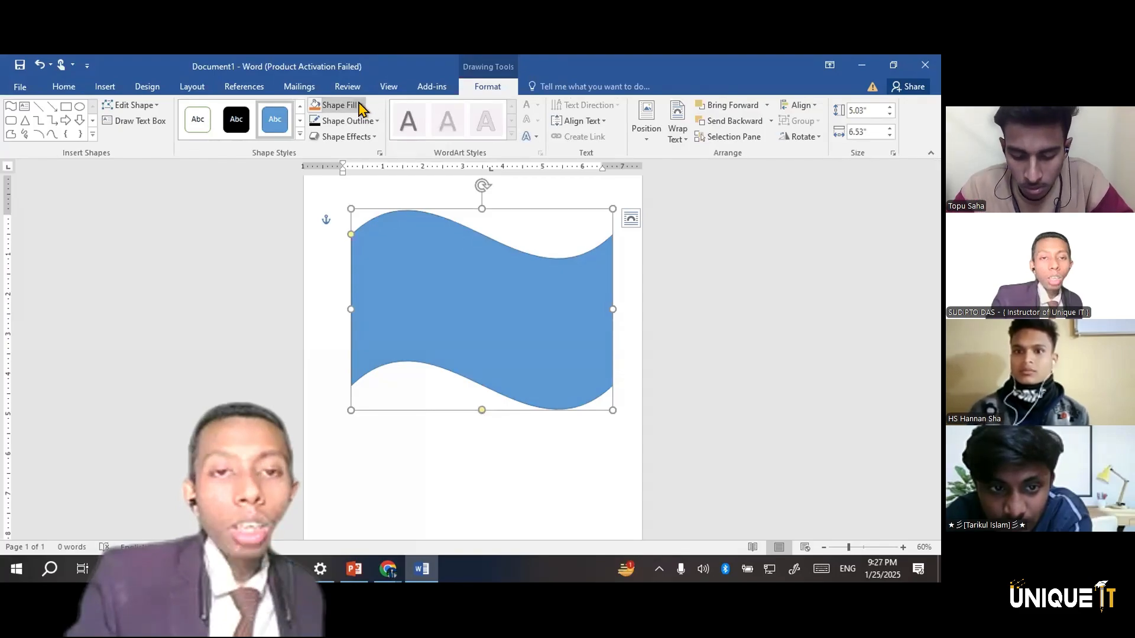
left_click(360, 108)
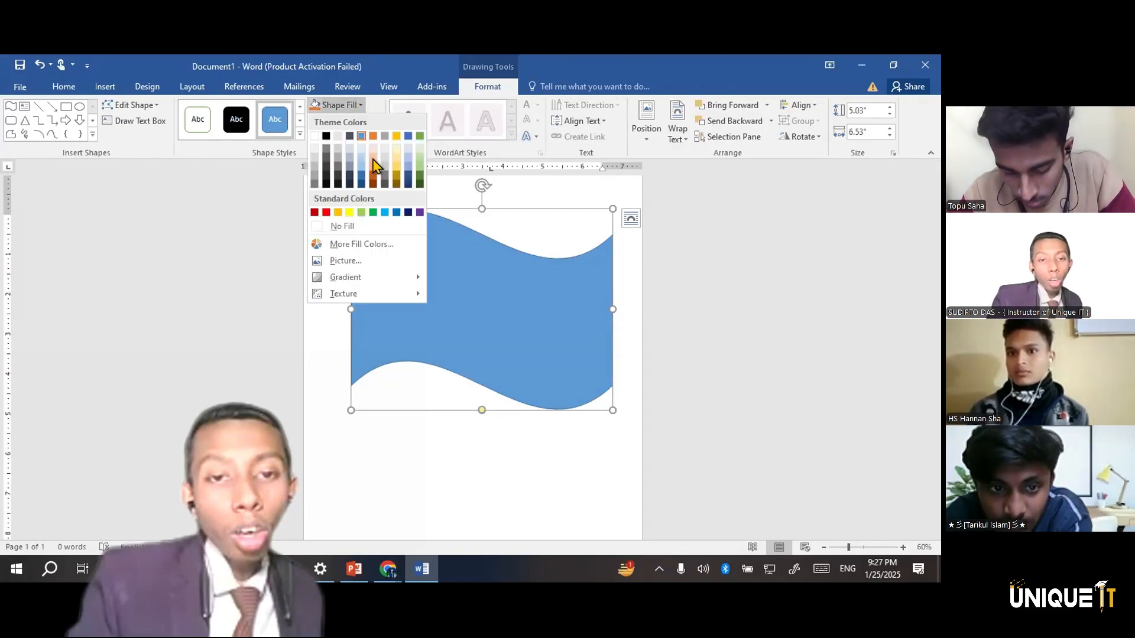
left_click(371, 211)
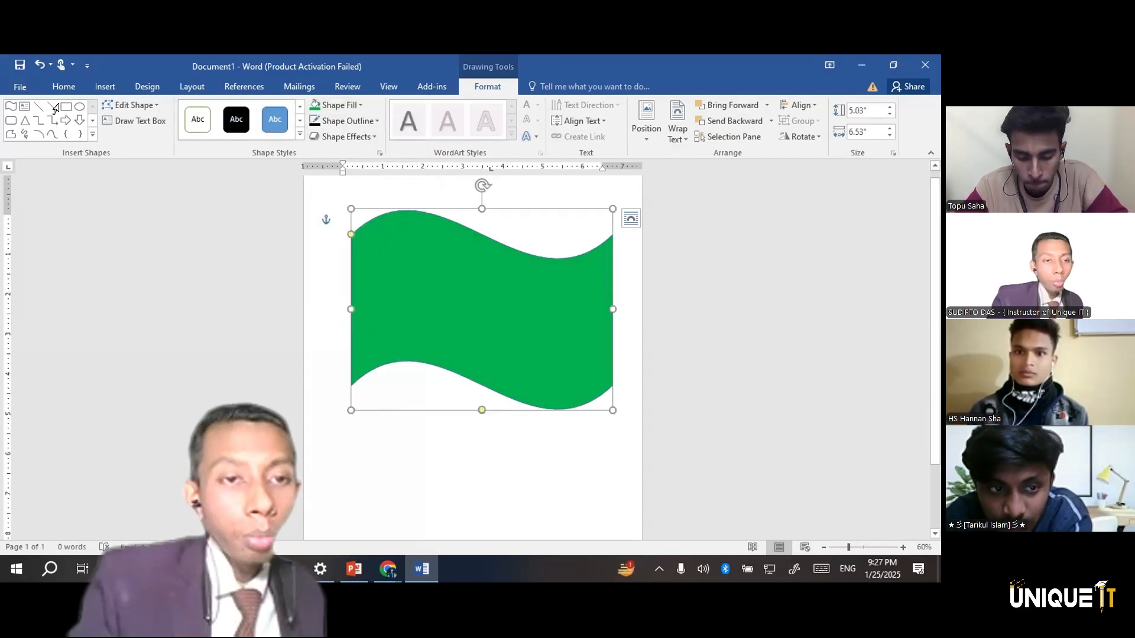
Draw an oval about 2.62" high and 2.71" wide in the middle of the green wave and nudge it slightly right
key("ctrl+a")
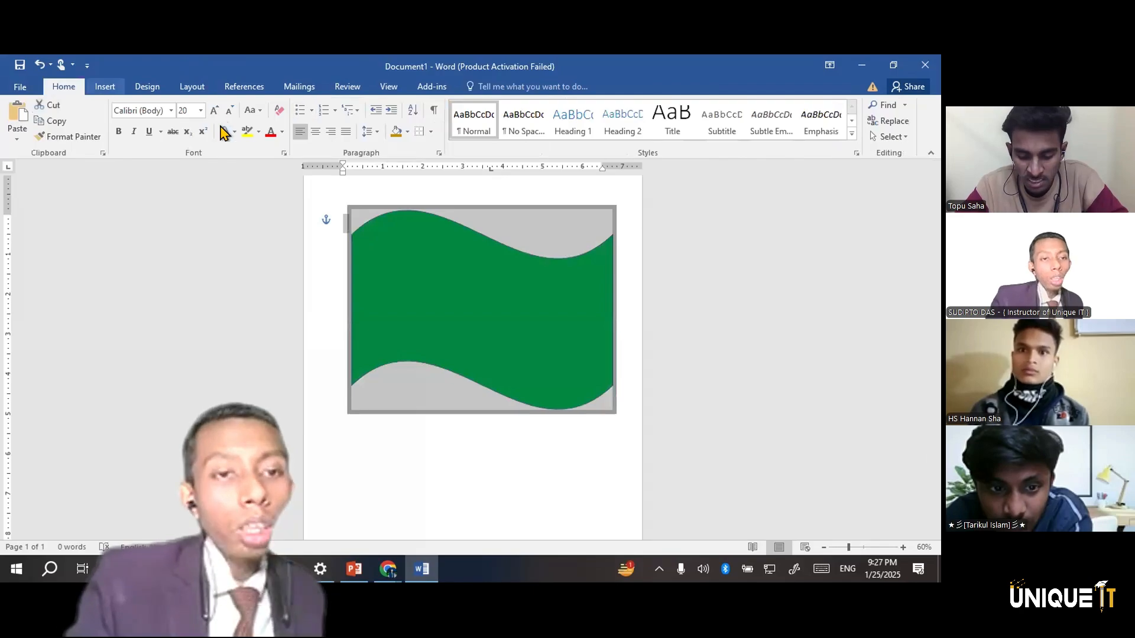
left_click(104, 87)
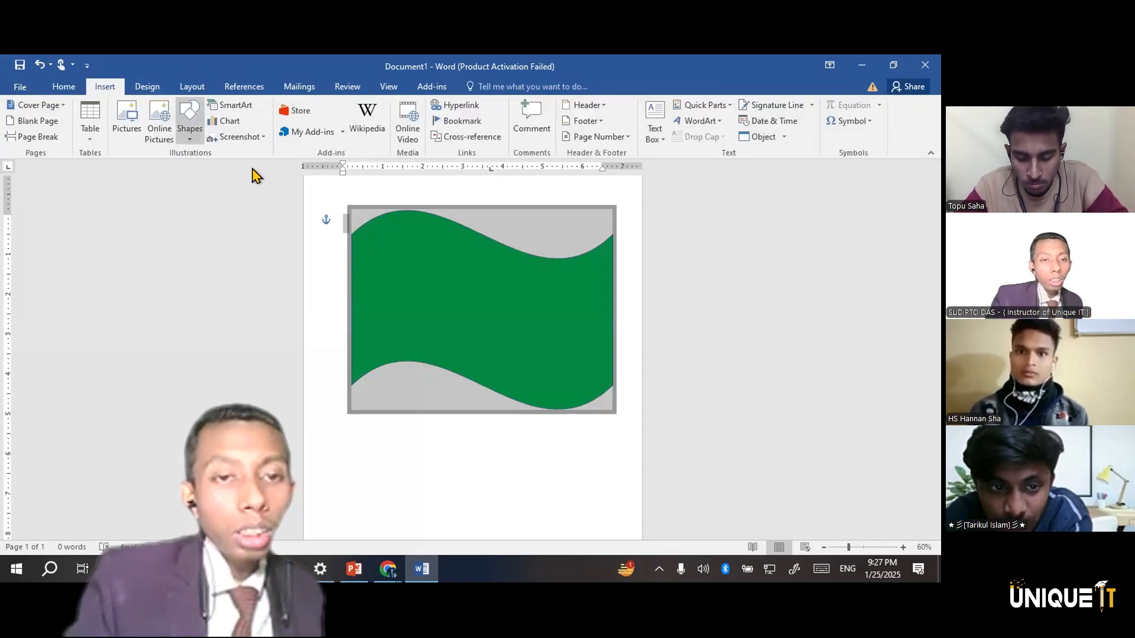
left_click(190, 121)
left_click(253, 169)
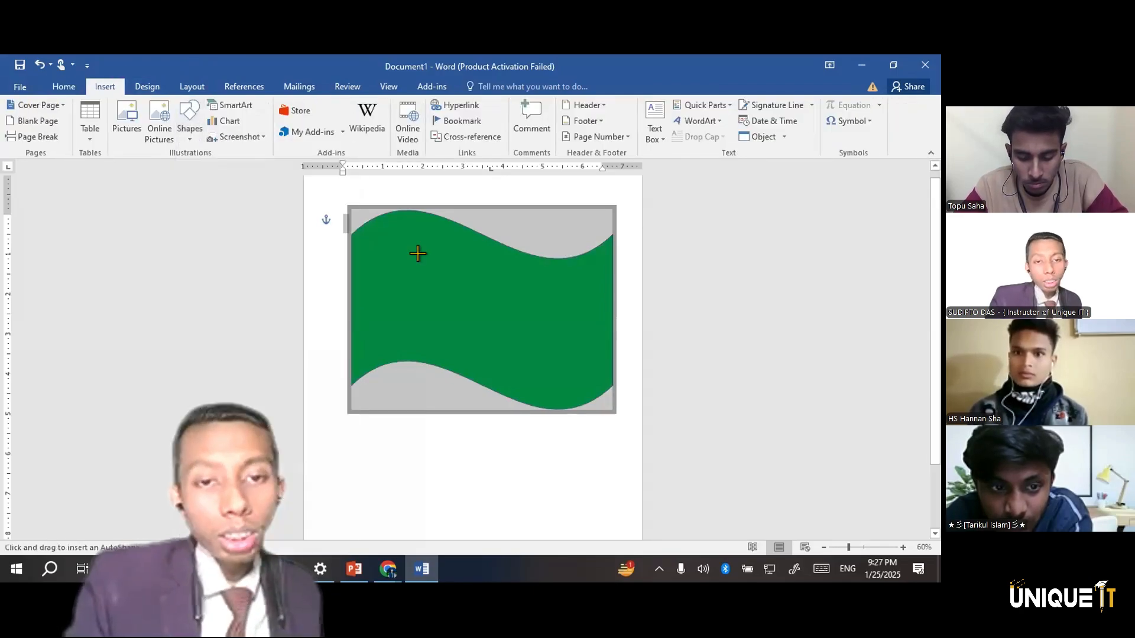
left_click_drag(475, 306, 424, 258)
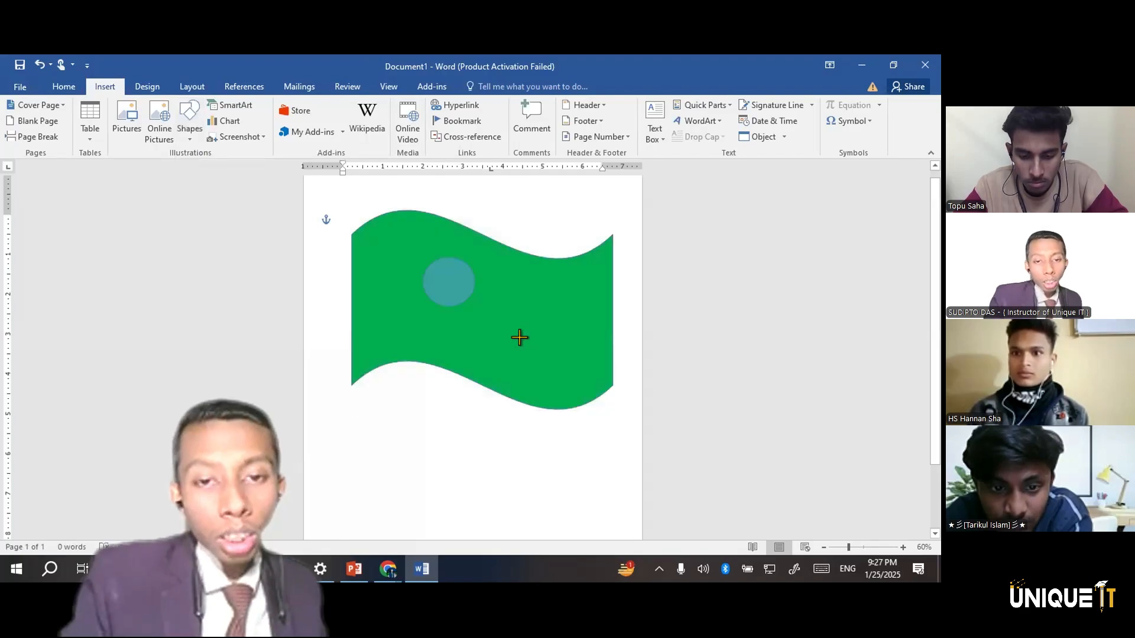
left_click_drag(552, 370, 531, 361)
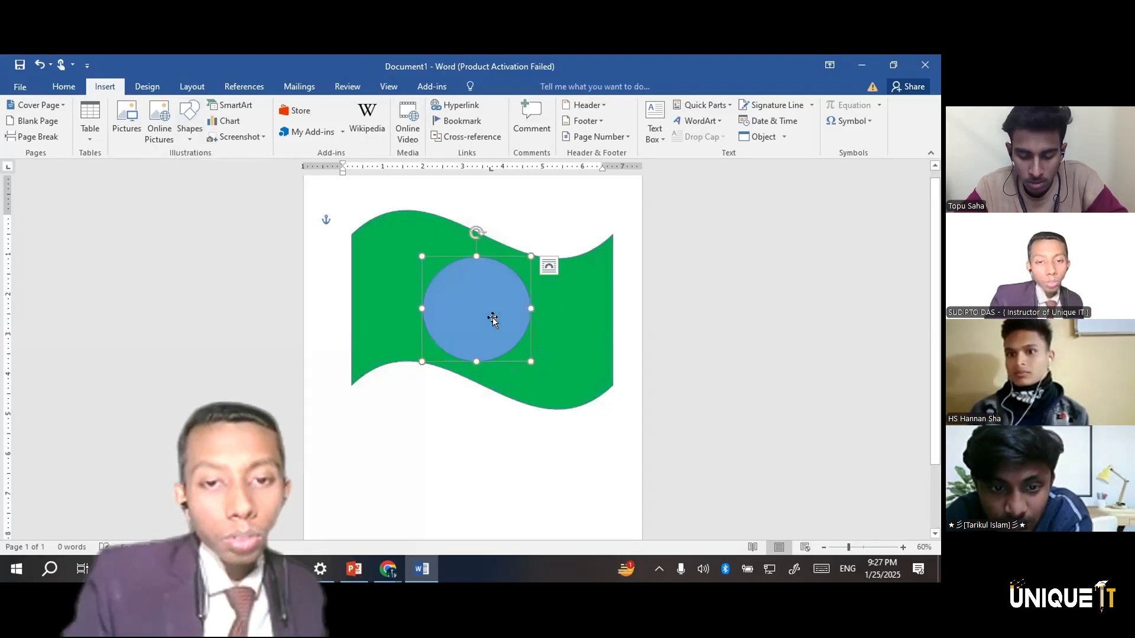
key("Right")
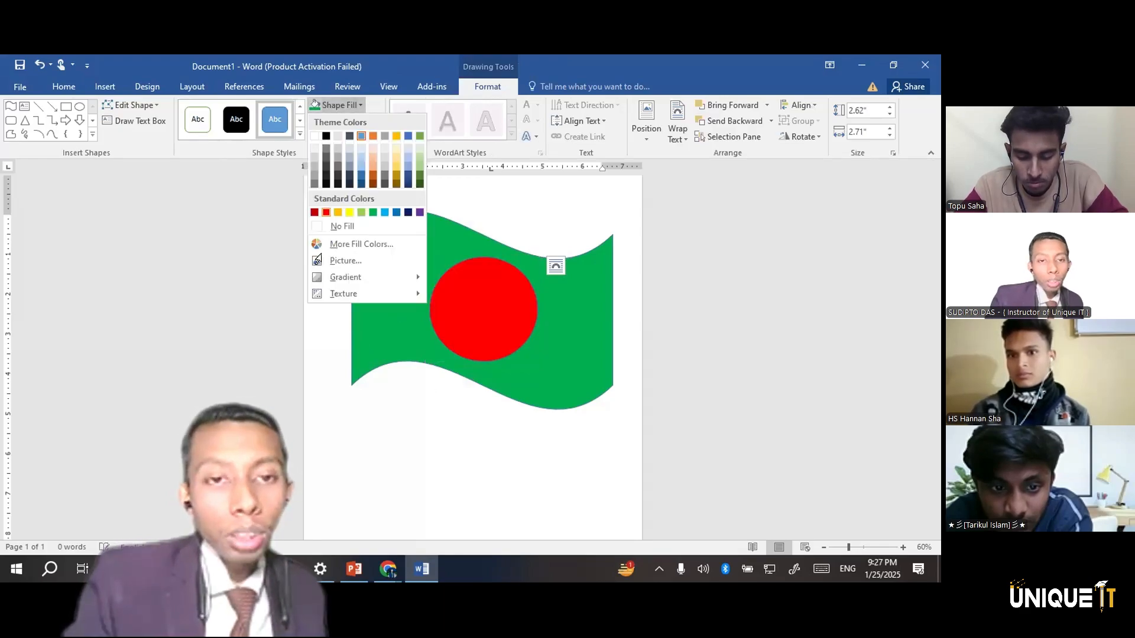
Fill the oval with the standard Red color, deselect it and view the finished flag on the whole page
left_click(325, 213)
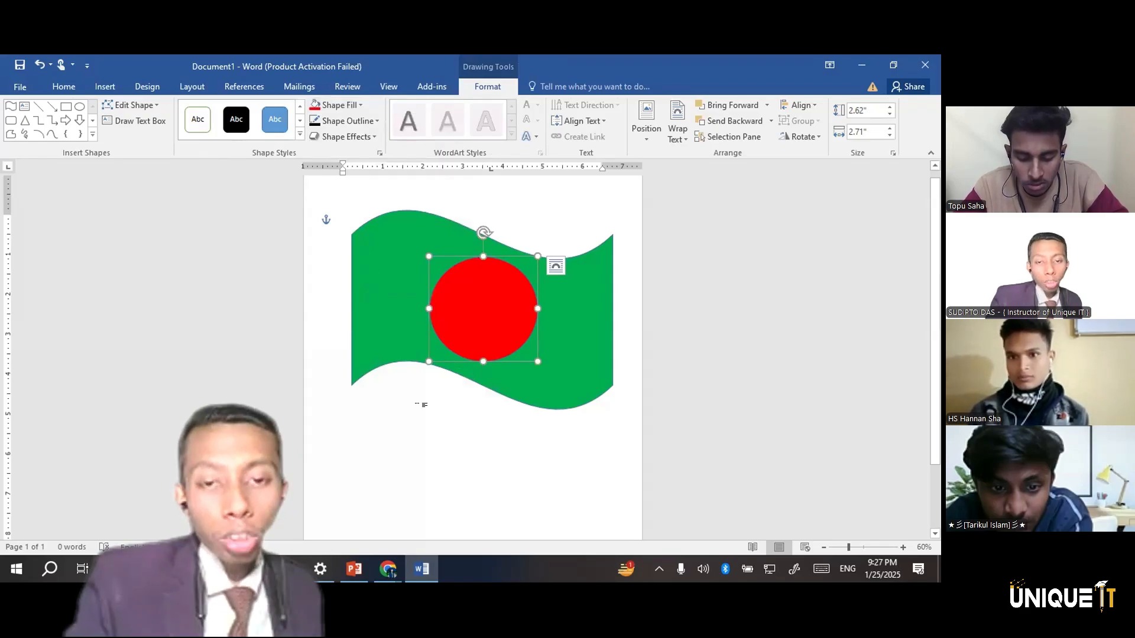
left_click(436, 473)
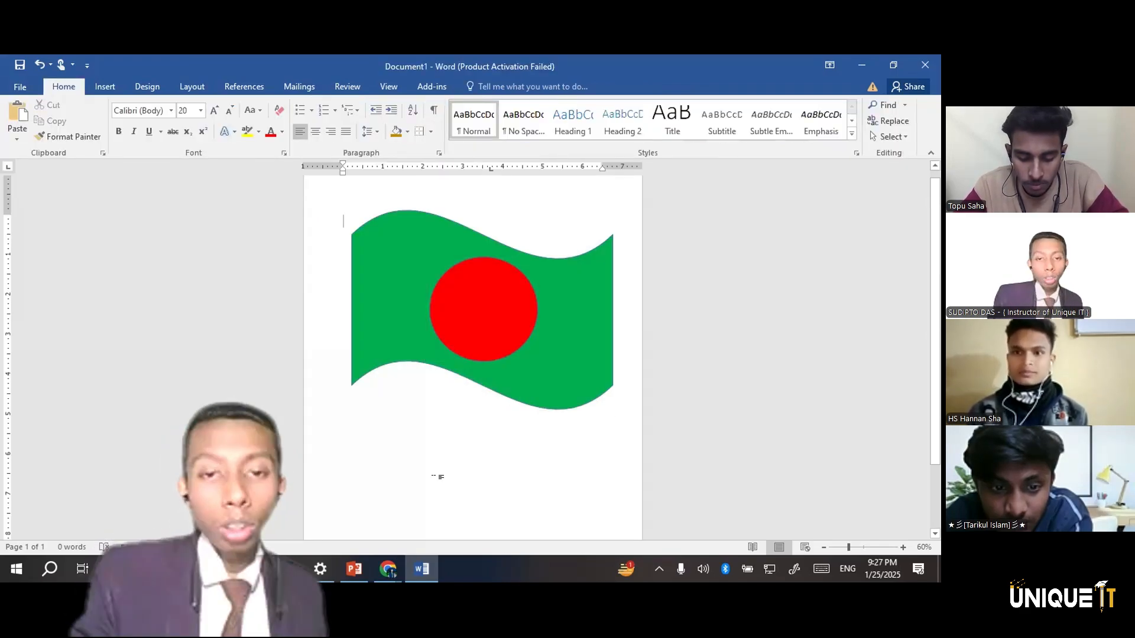
scroll(437, 476, "down", 2)
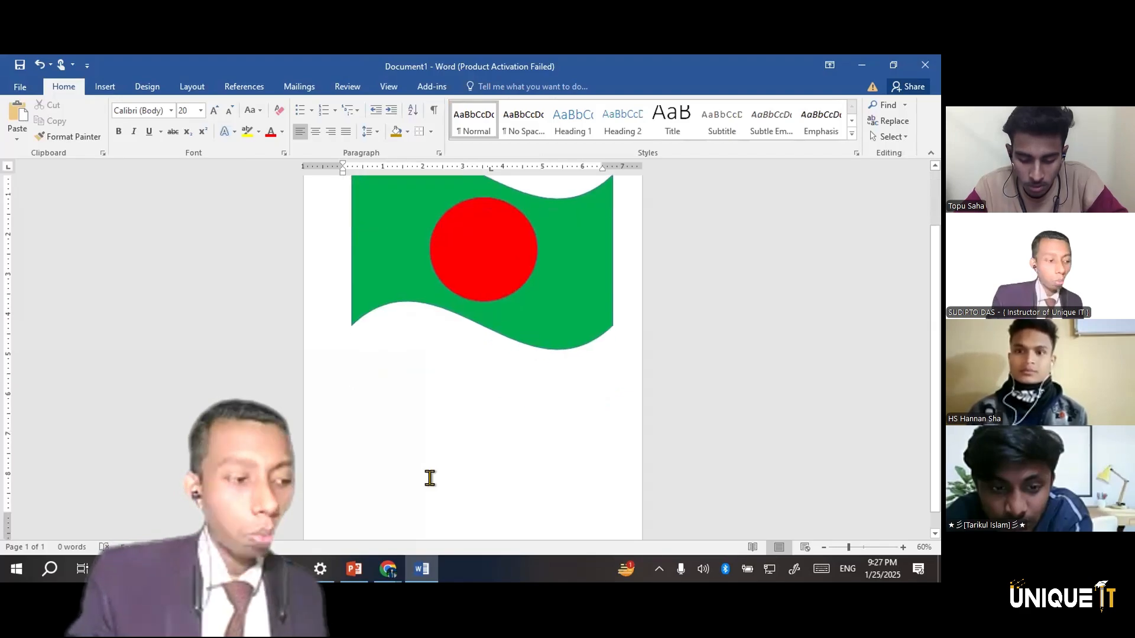
scroll(430, 478, "down", 2, "ctrl")
scroll(430, 477, "down", 2, "ctrl")
scroll(429, 478, "up", 2, "ctrl")
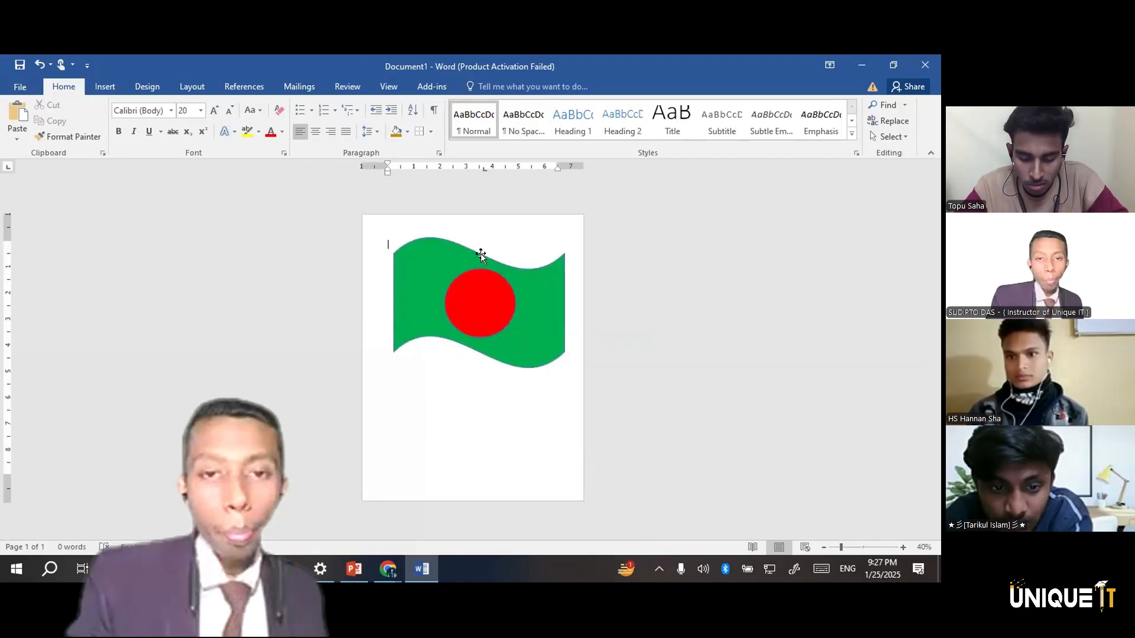
Delete the green wave and the red circle to leave the page empty
left_click(104, 87)
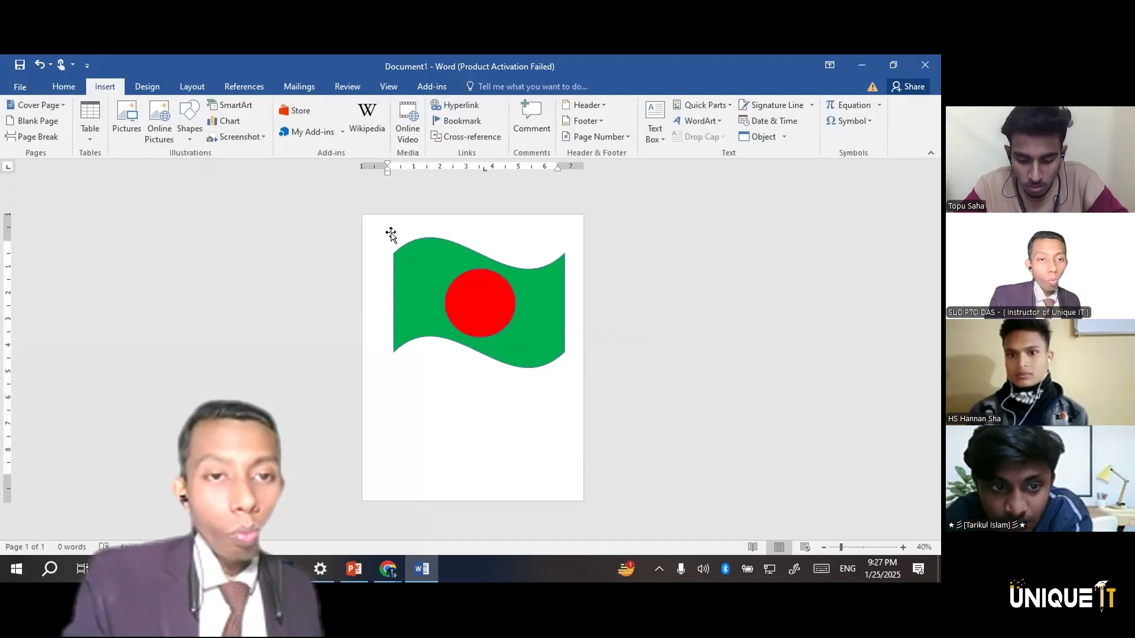
left_click(420, 272)
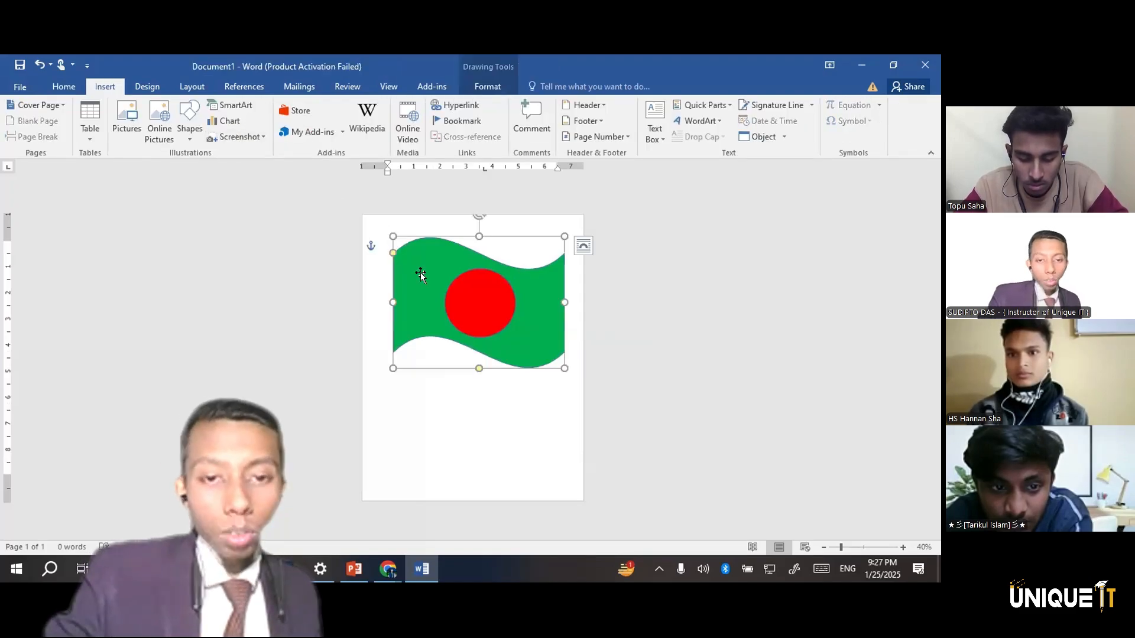
key("Delete")
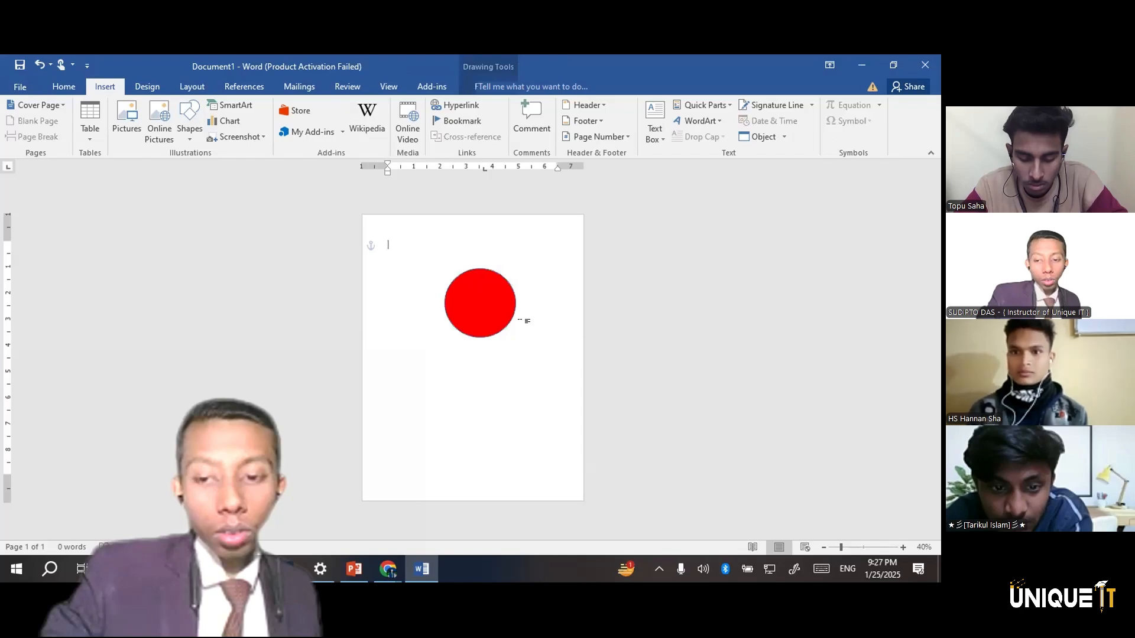
left_click(465, 312)
key("Delete")
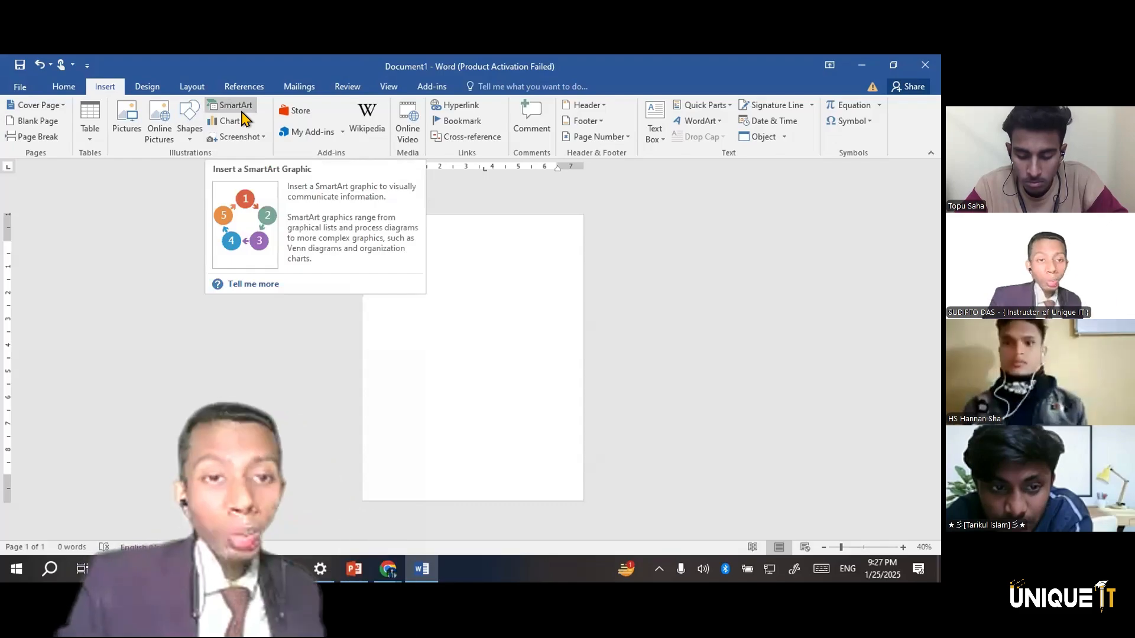
Start inserting a SmartArt graphic and display the Cycle category of layouts
left_click(239, 111)
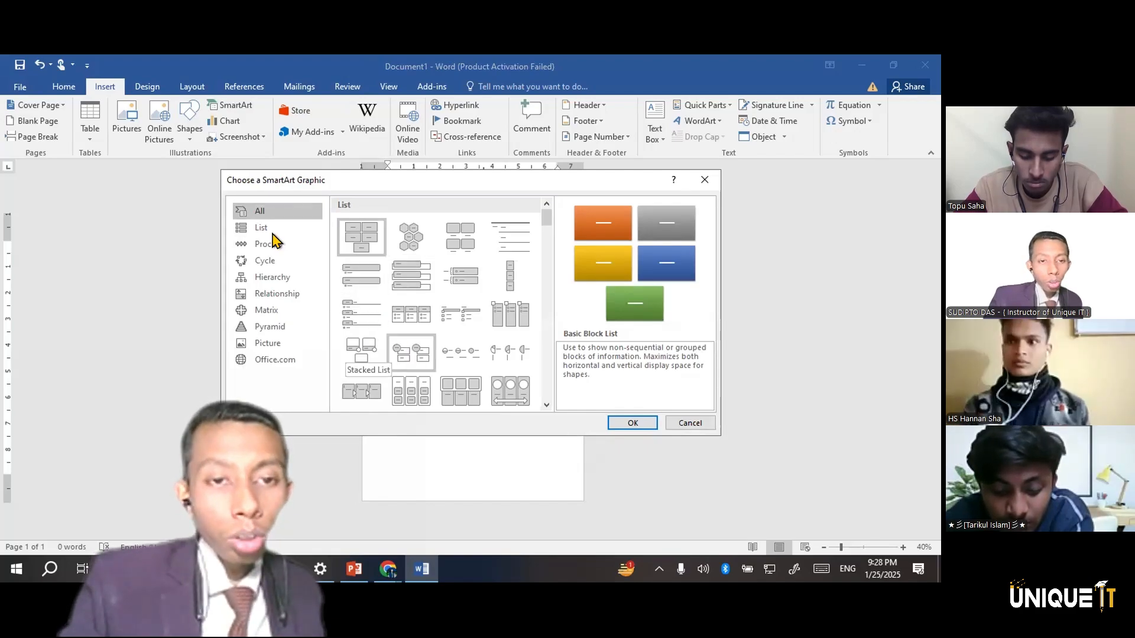
left_click(264, 261)
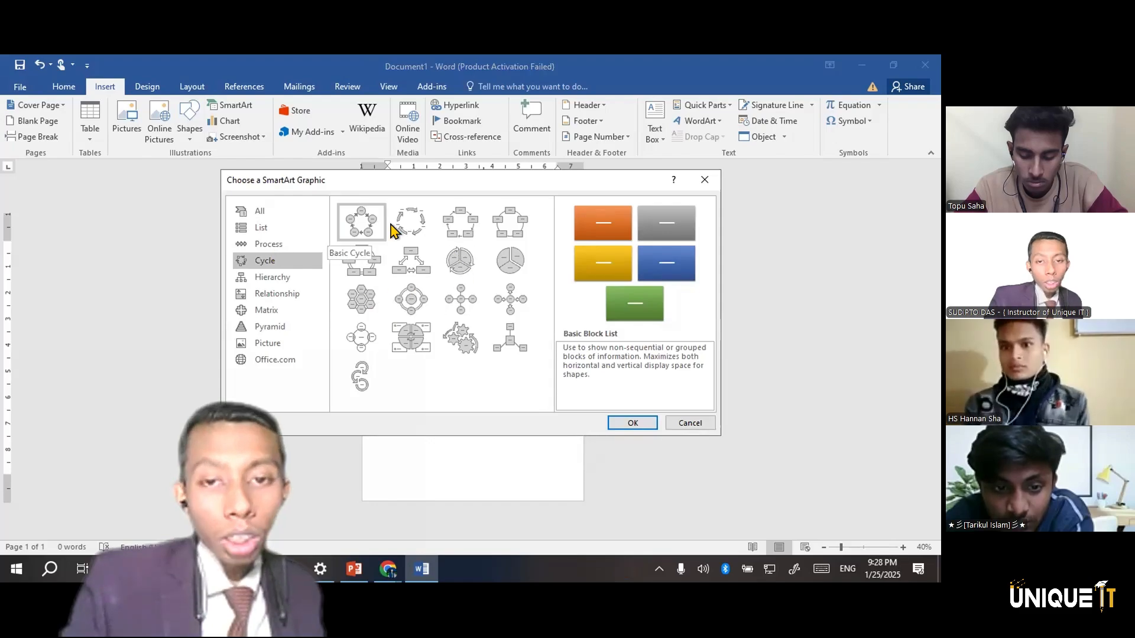